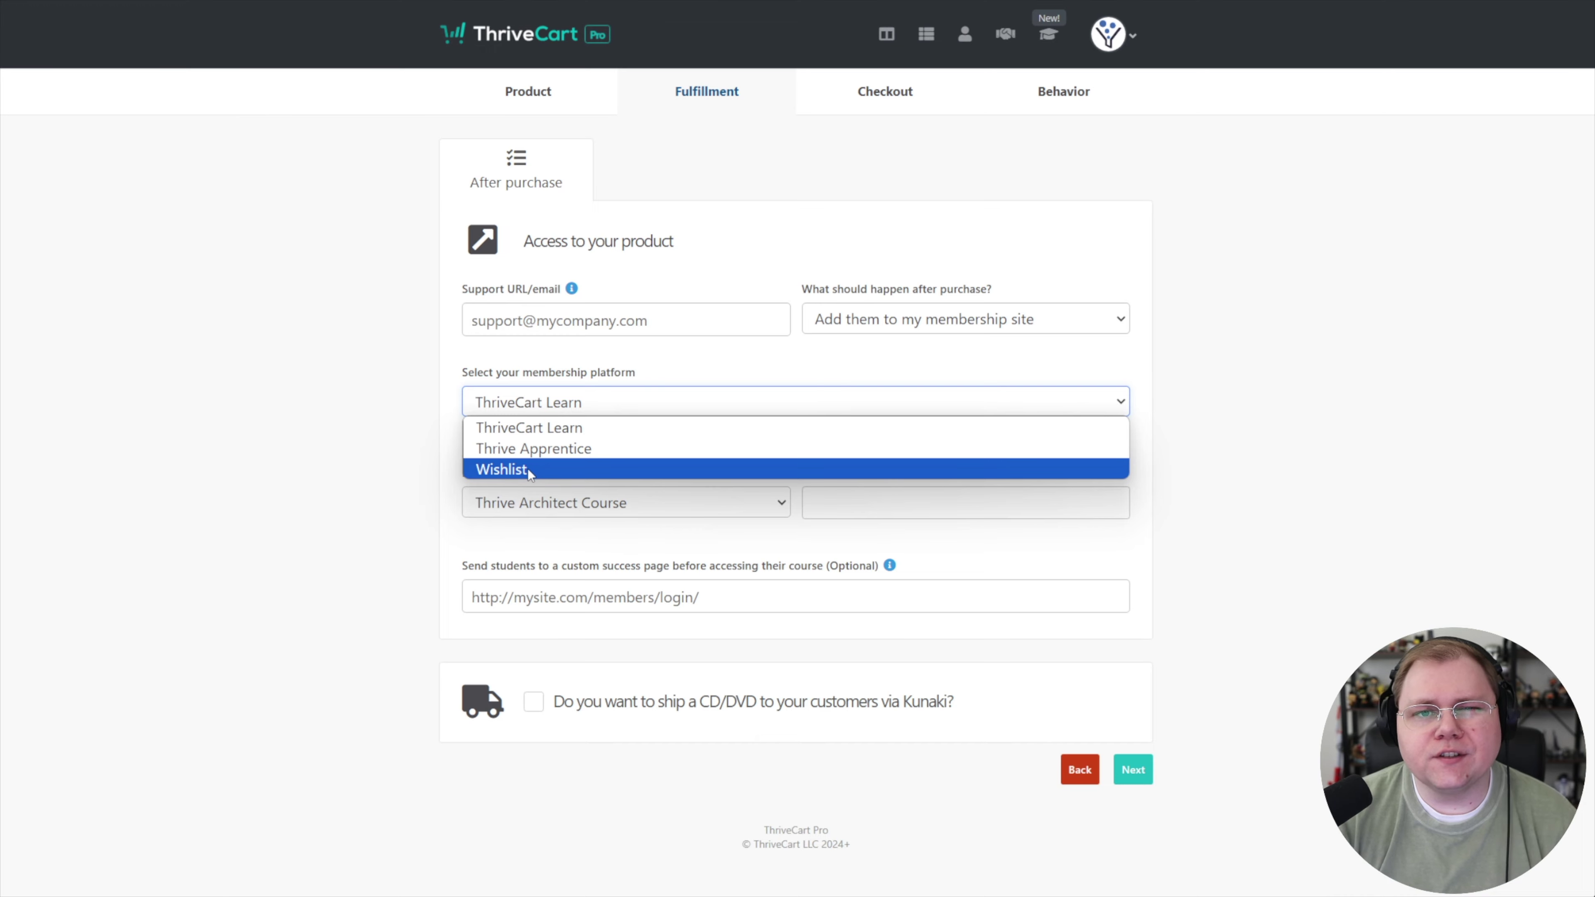
Check the available options for what should happen after purchase in the product's fulfillment settings.
left_click(883, 319)
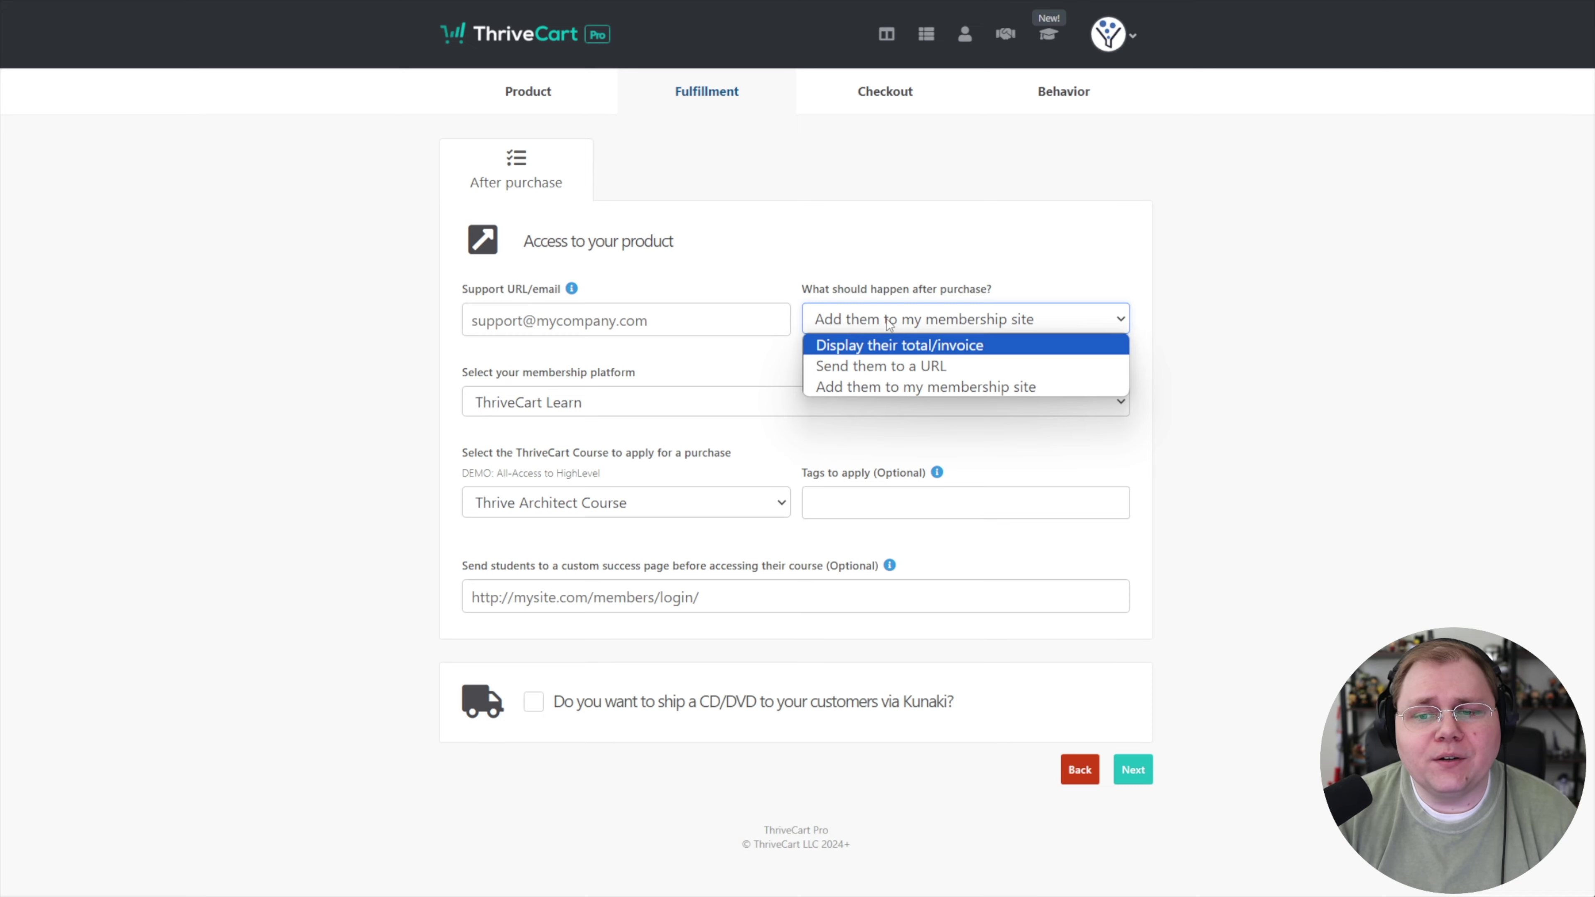
left_click(1262, 409)
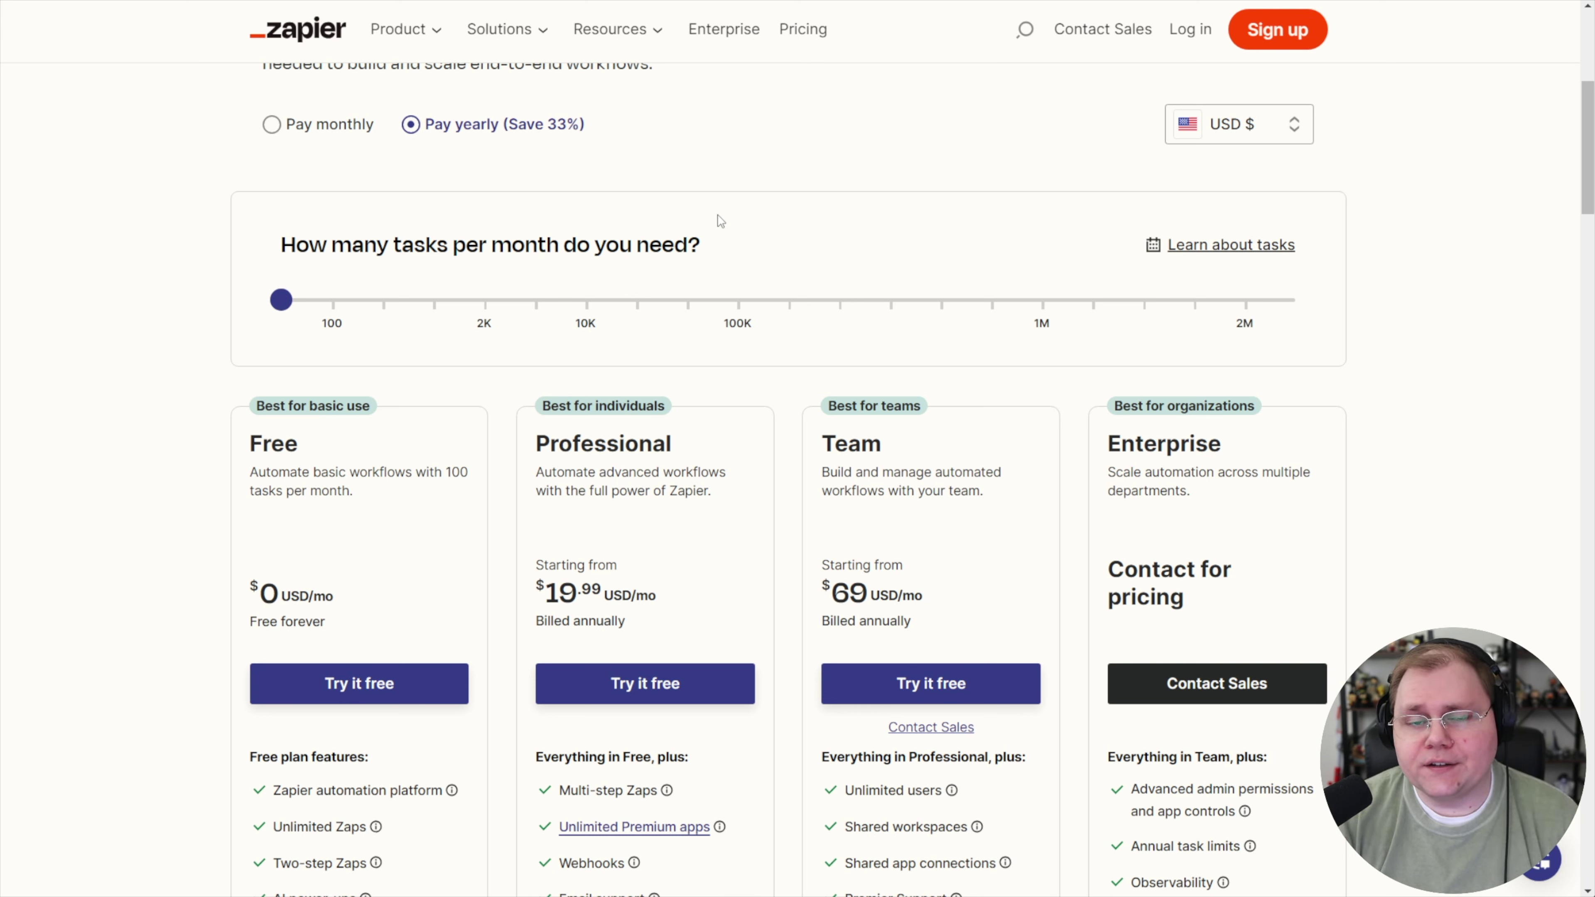
Switch to Zapier's pricing page and check the Professional plan's yearly-billed price for 10,000 tasks per month.
left_click(580, 303)
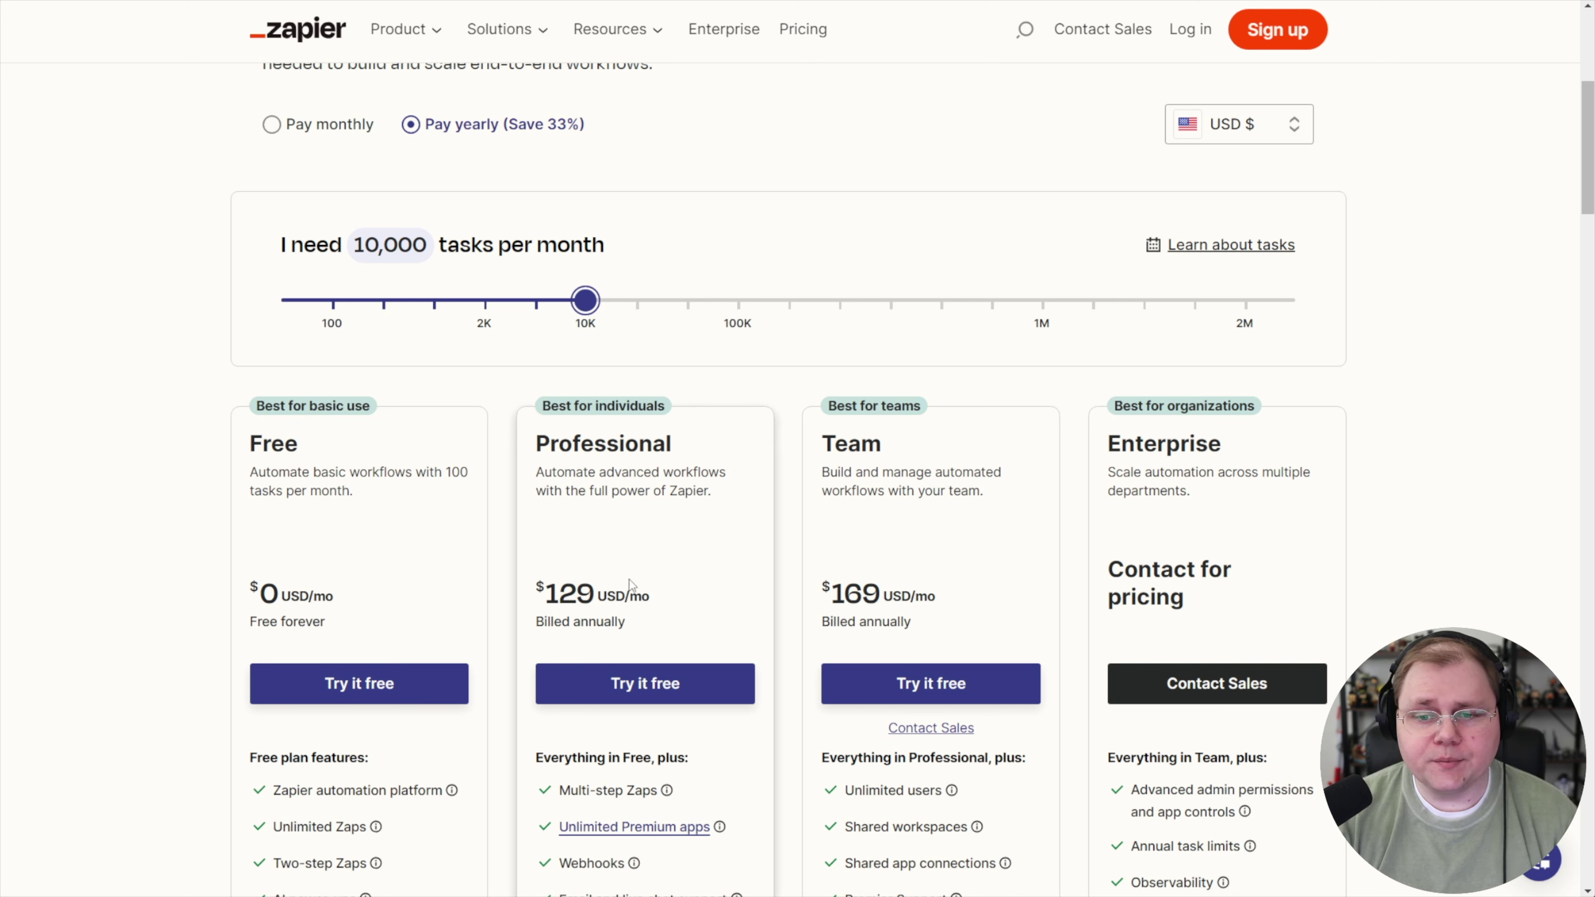
left_click_drag(539, 587, 651, 596)
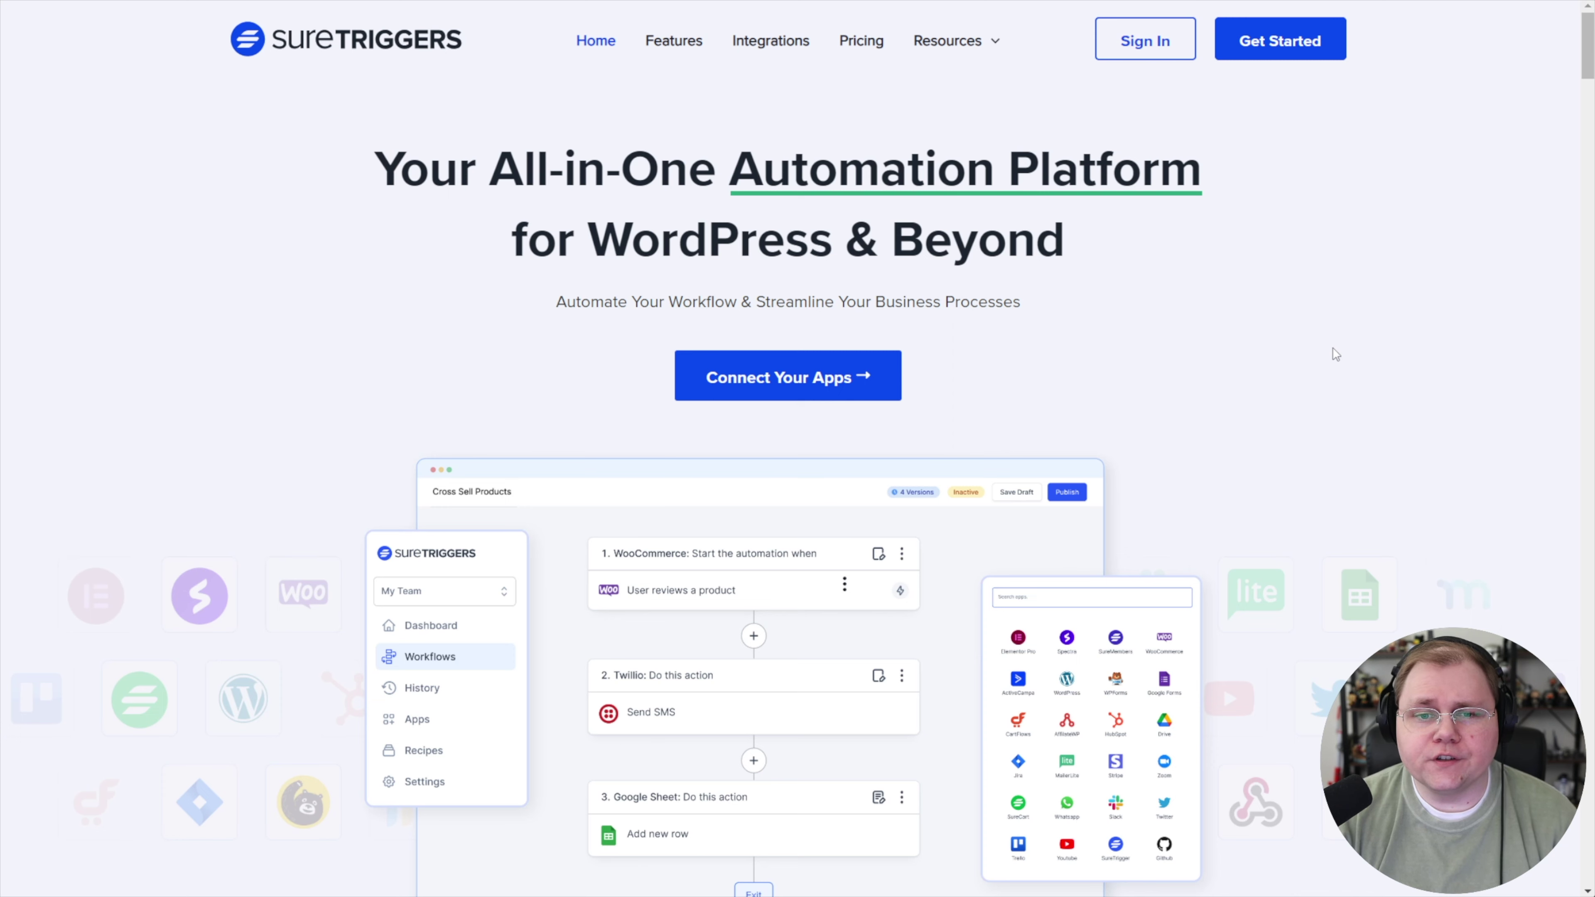
Switch to the SureTriggers pricing page and compare the annual plans' features, including API Integrations in the Business plan.
left_click(861, 40)
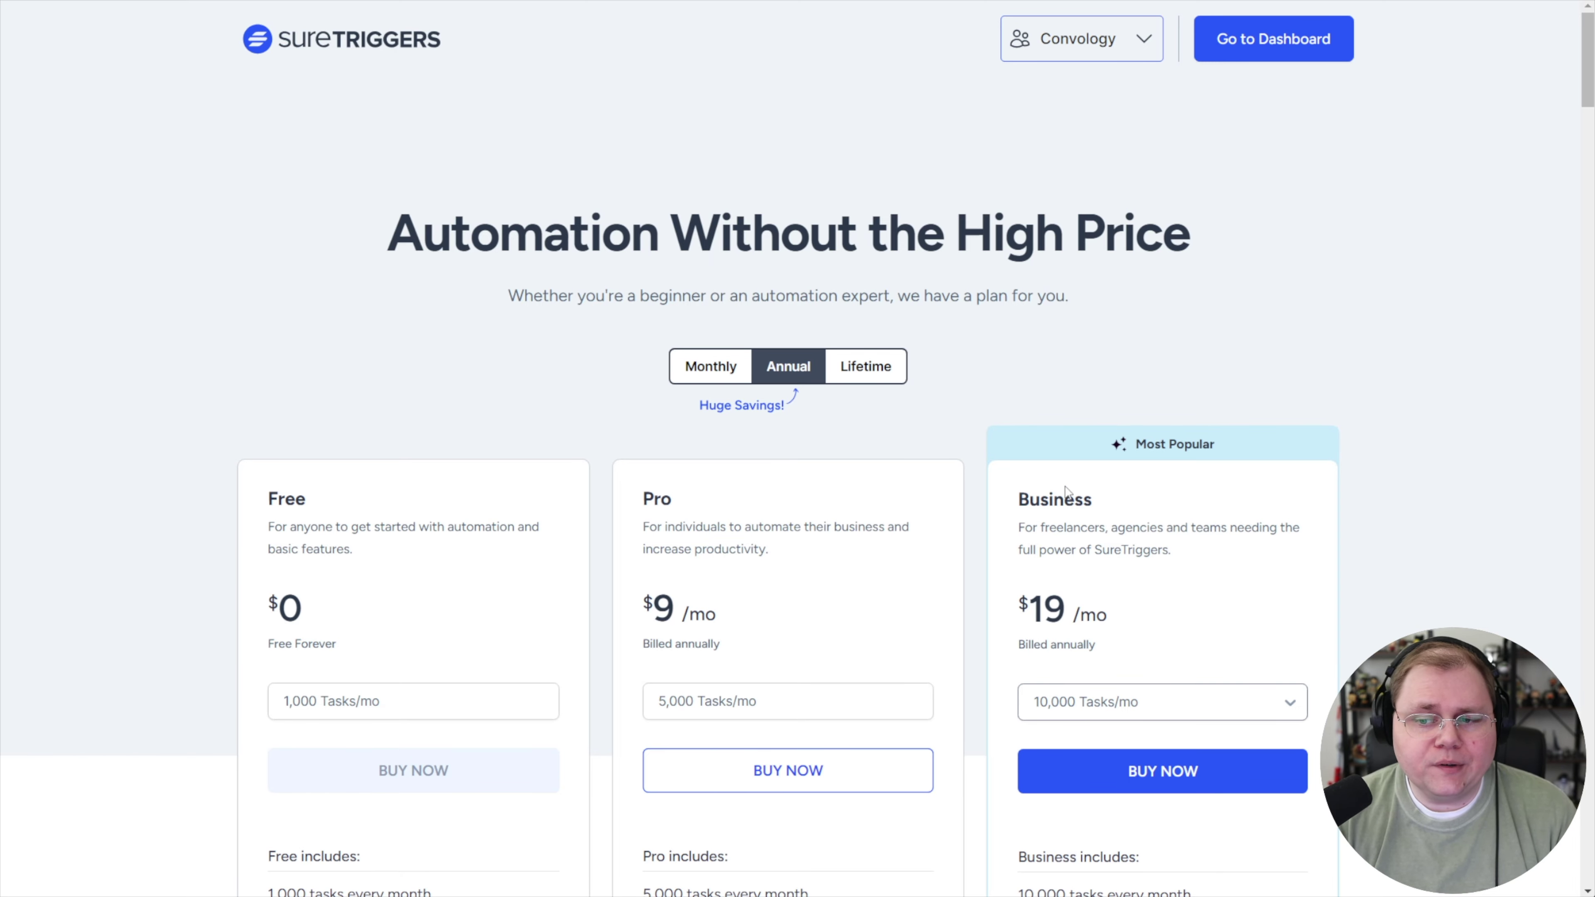
scroll(1062, 492, "down", 10)
scroll(1068, 491, "down", 2)
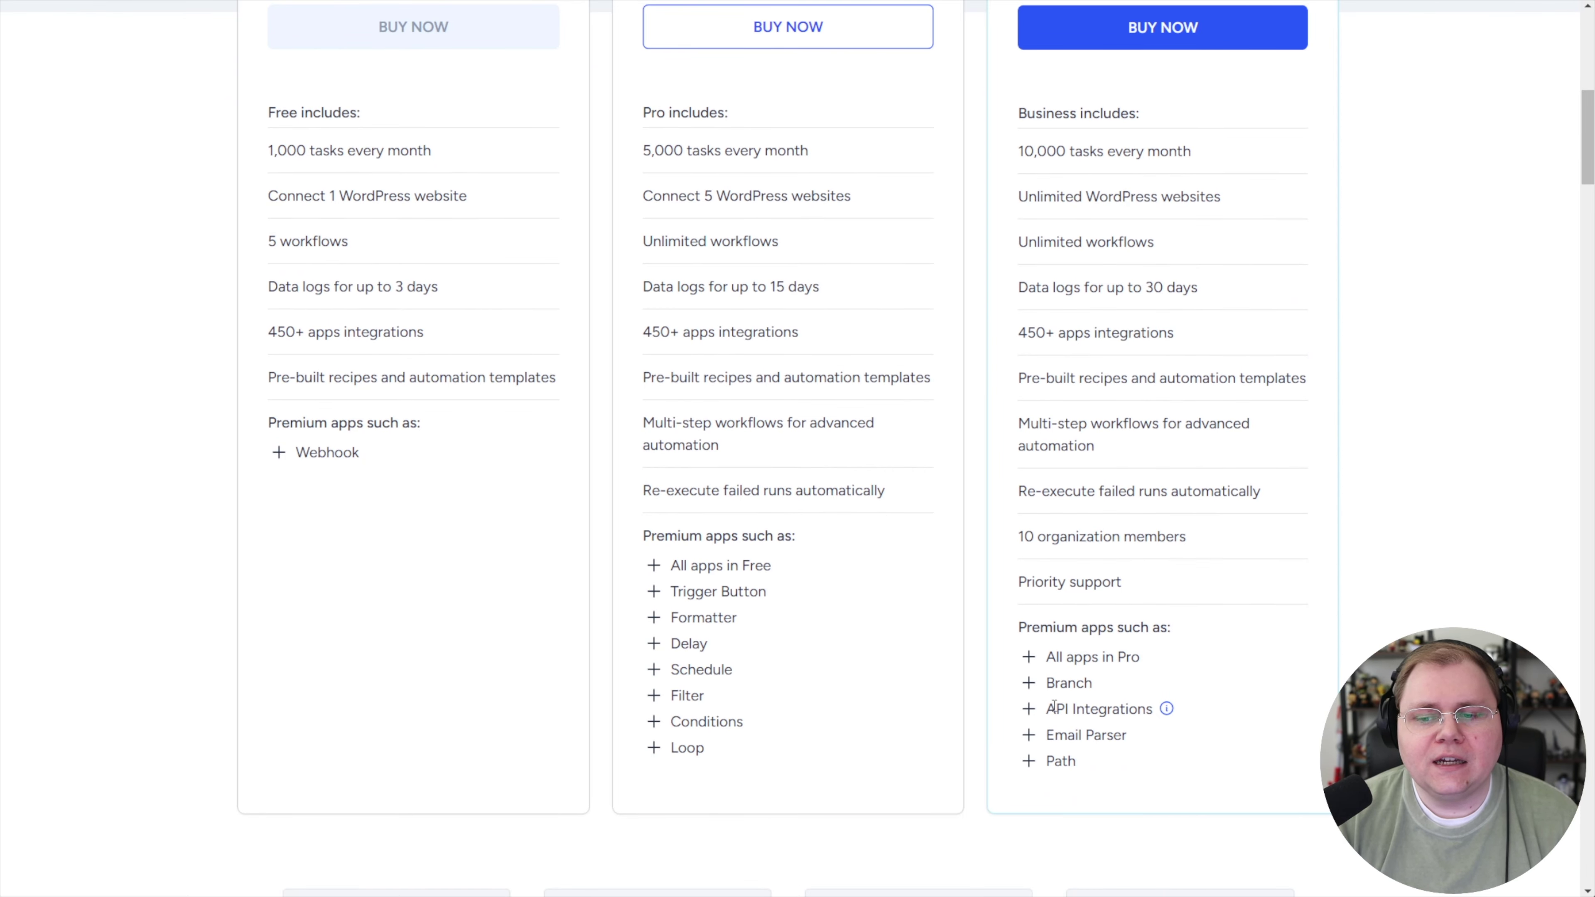
left_click_drag(1045, 709, 1158, 706)
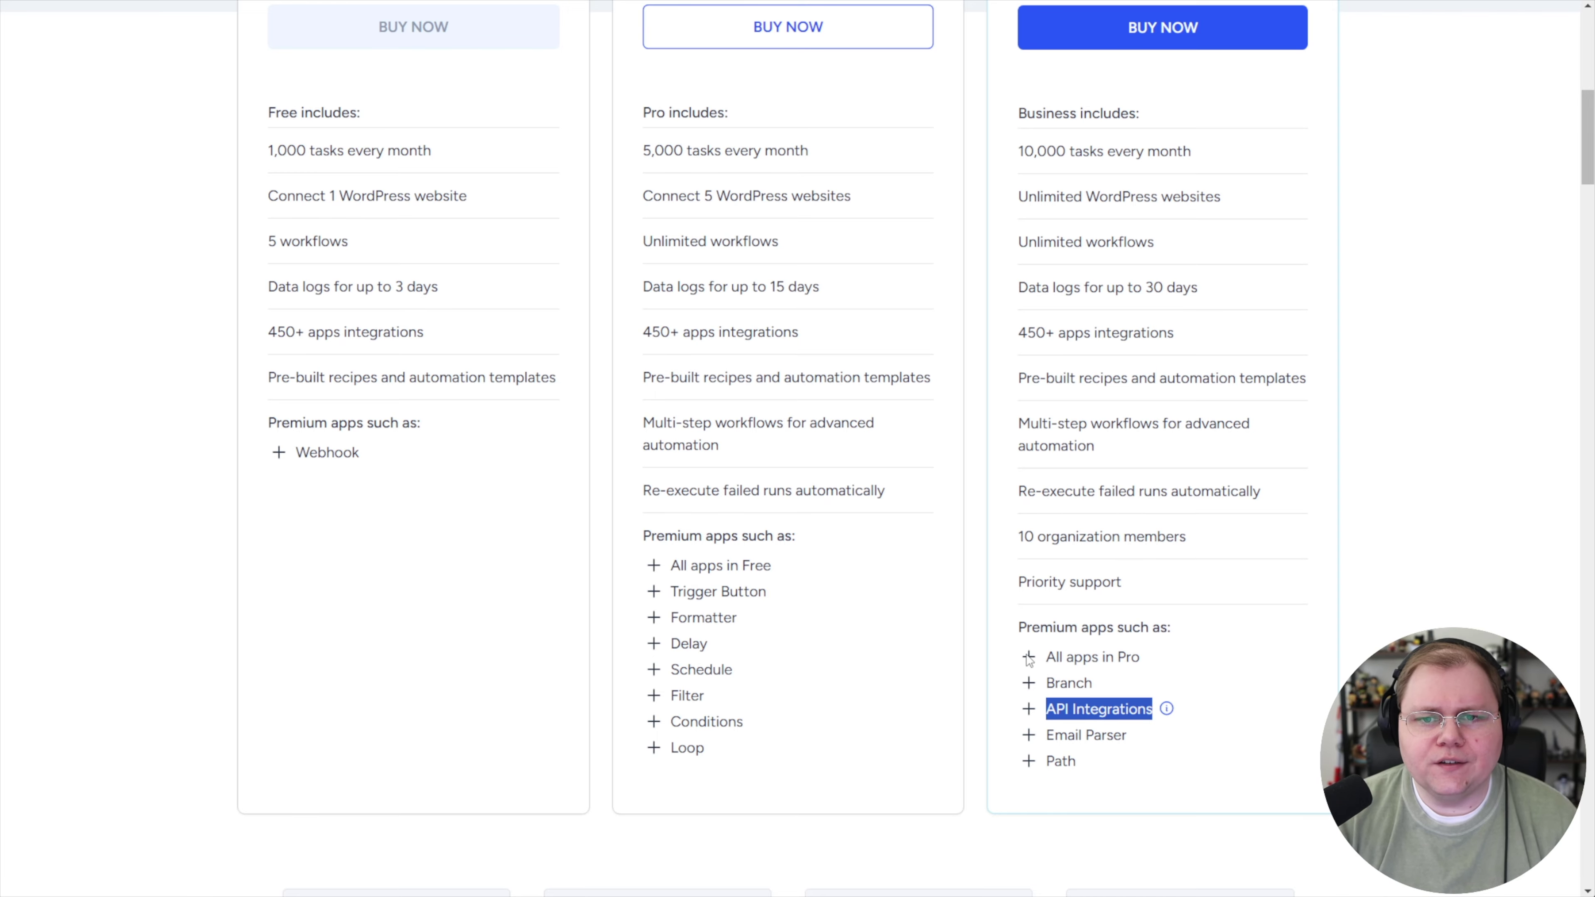
scroll(1029, 660, "up", 6)
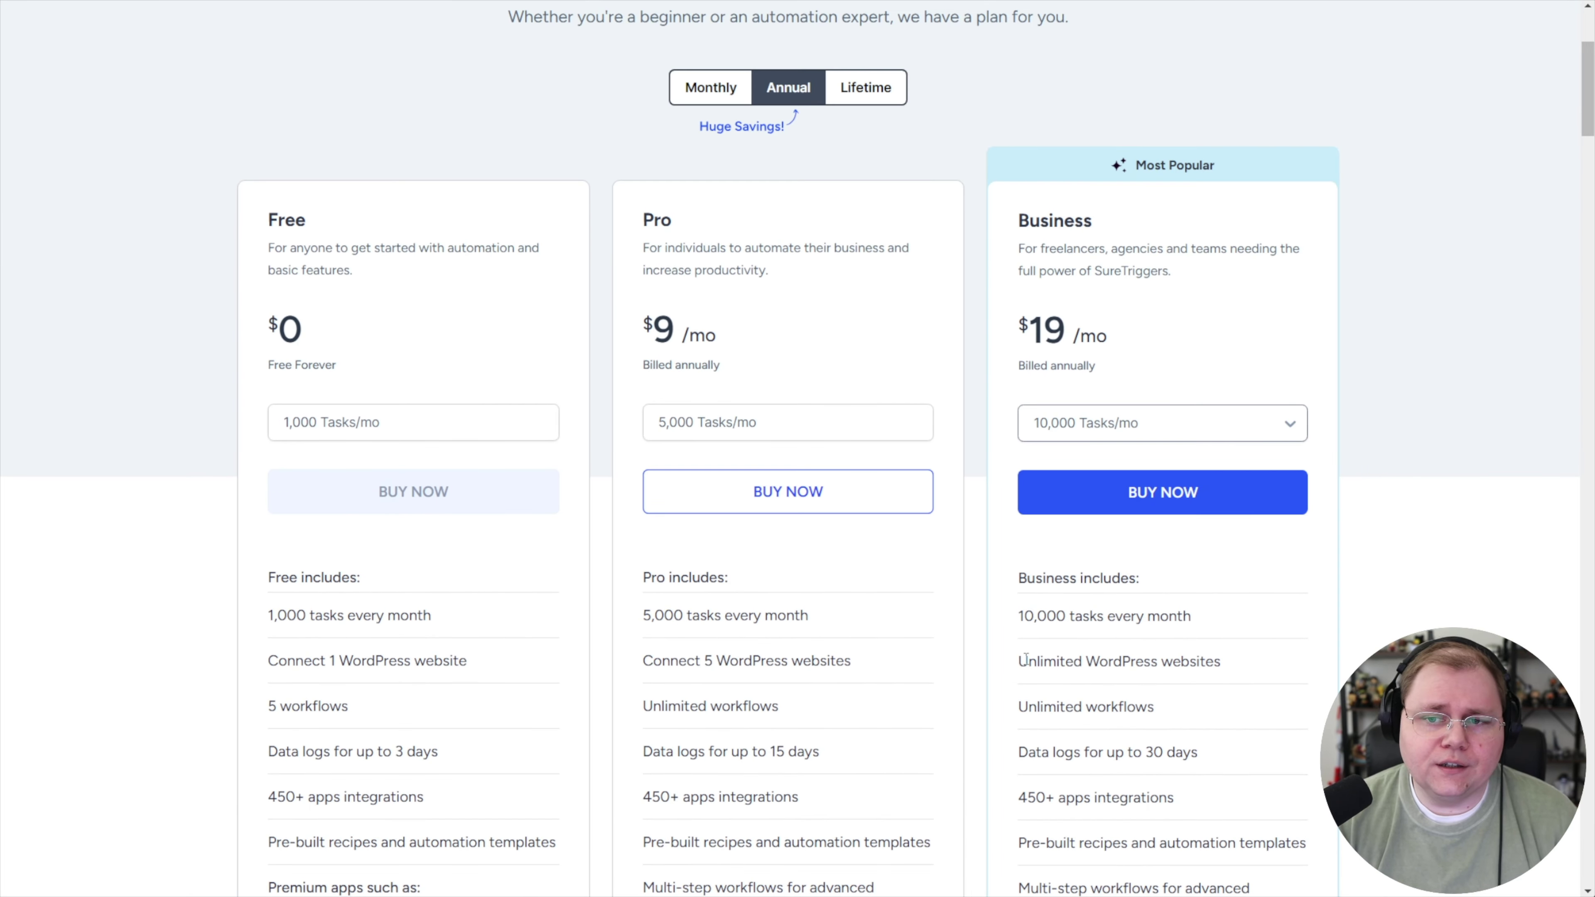
scroll(1026, 660, "up", 4)
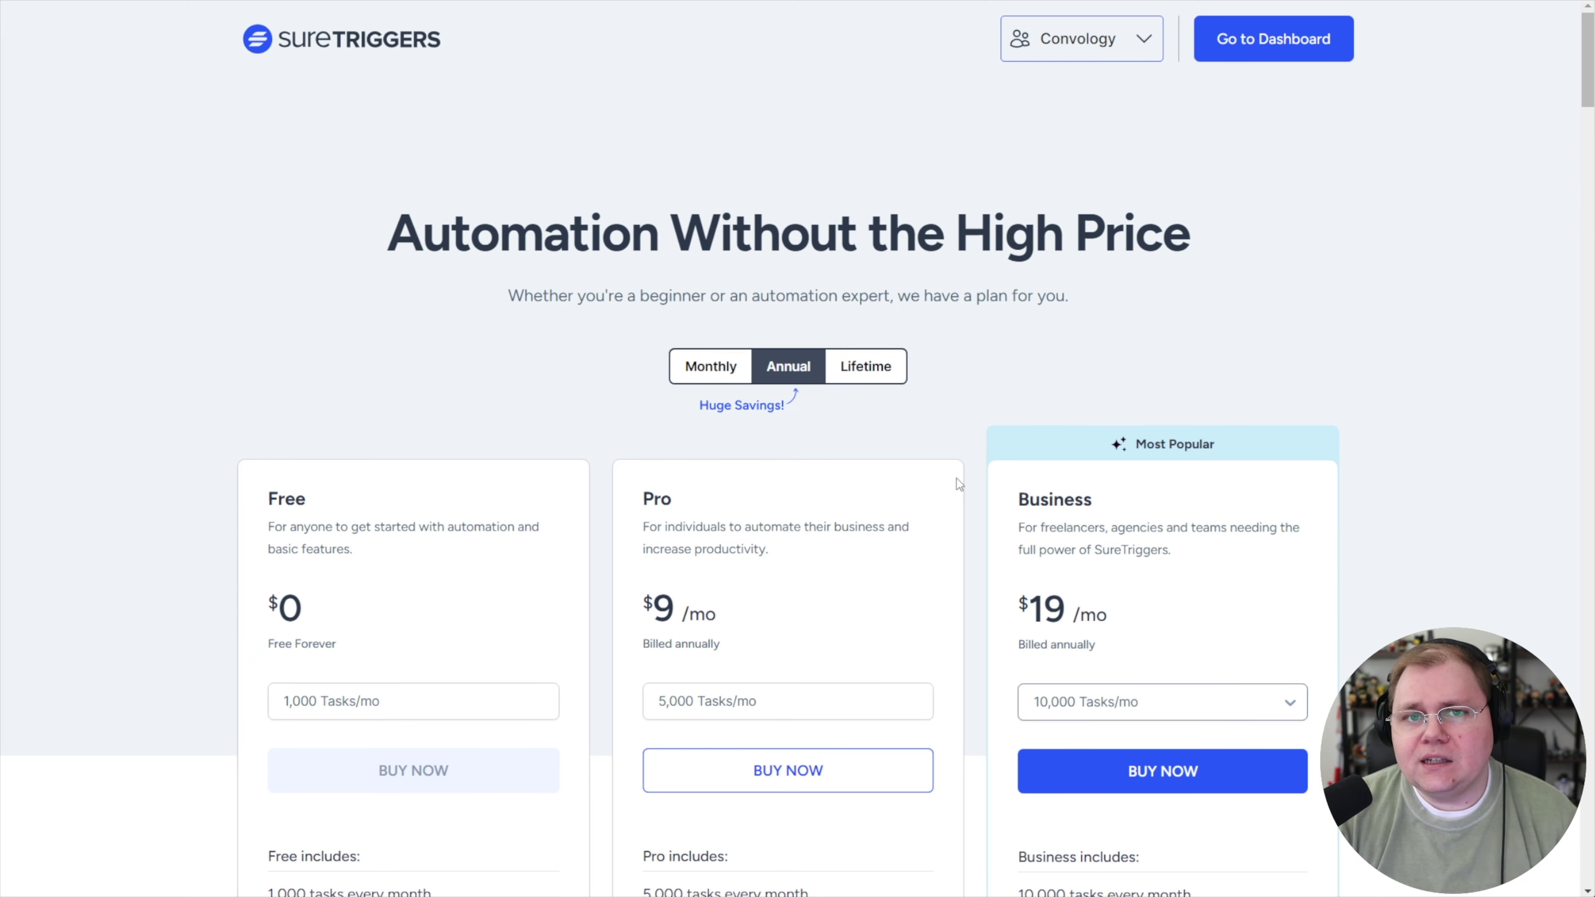
Show the Lifetime pricing and compare the Business one-time price with the Business - Split Pay monthly price.
left_click(877, 376)
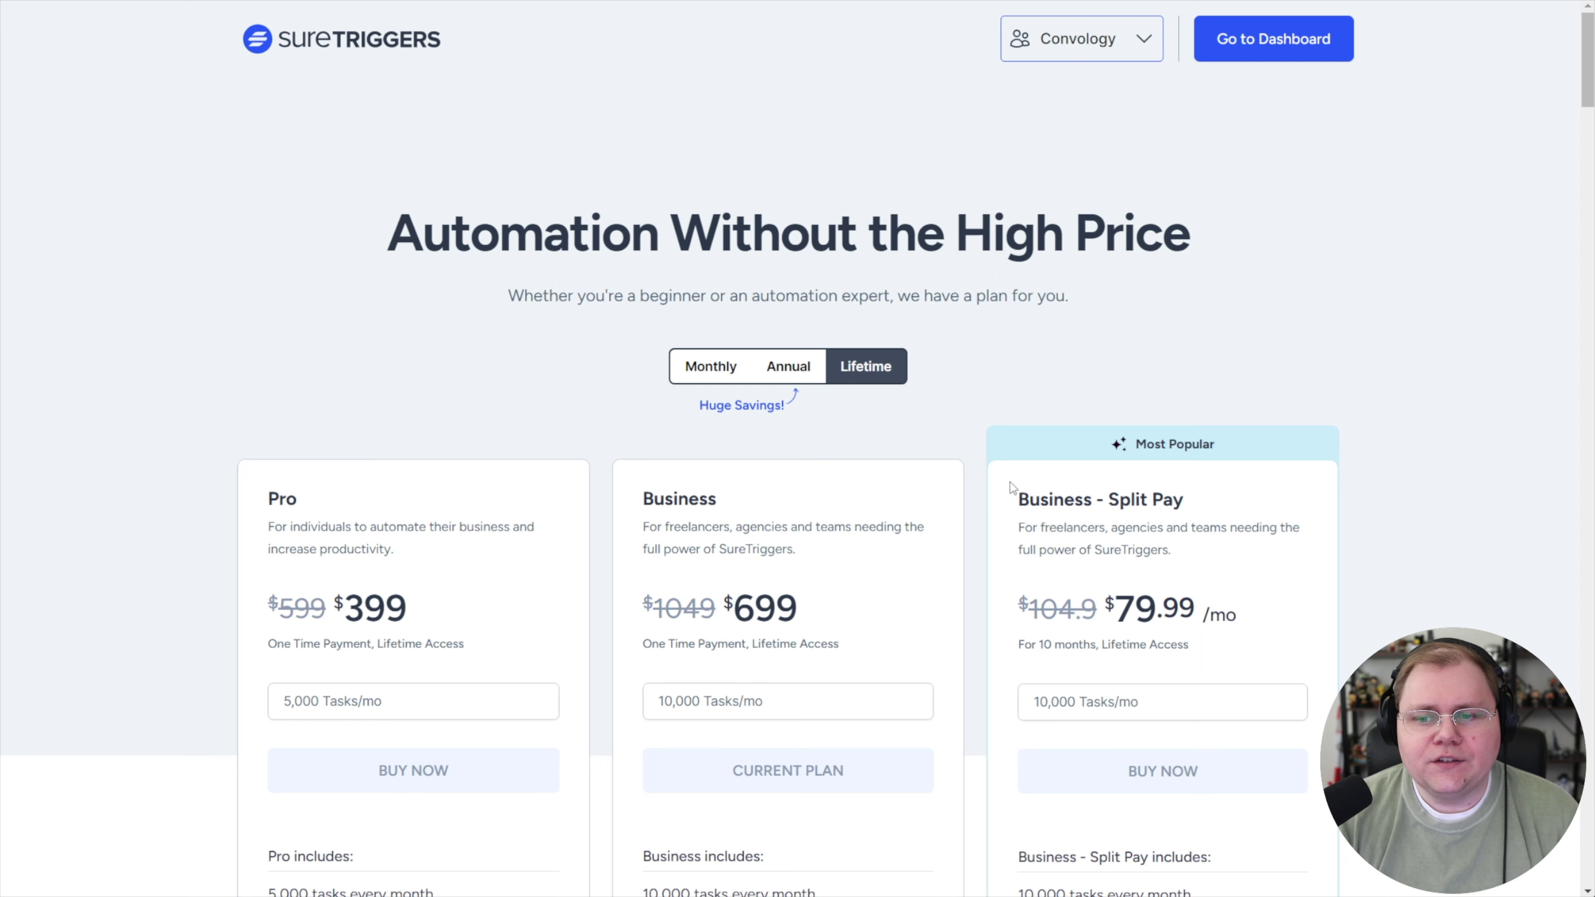
left_click_drag(802, 604, 737, 604)
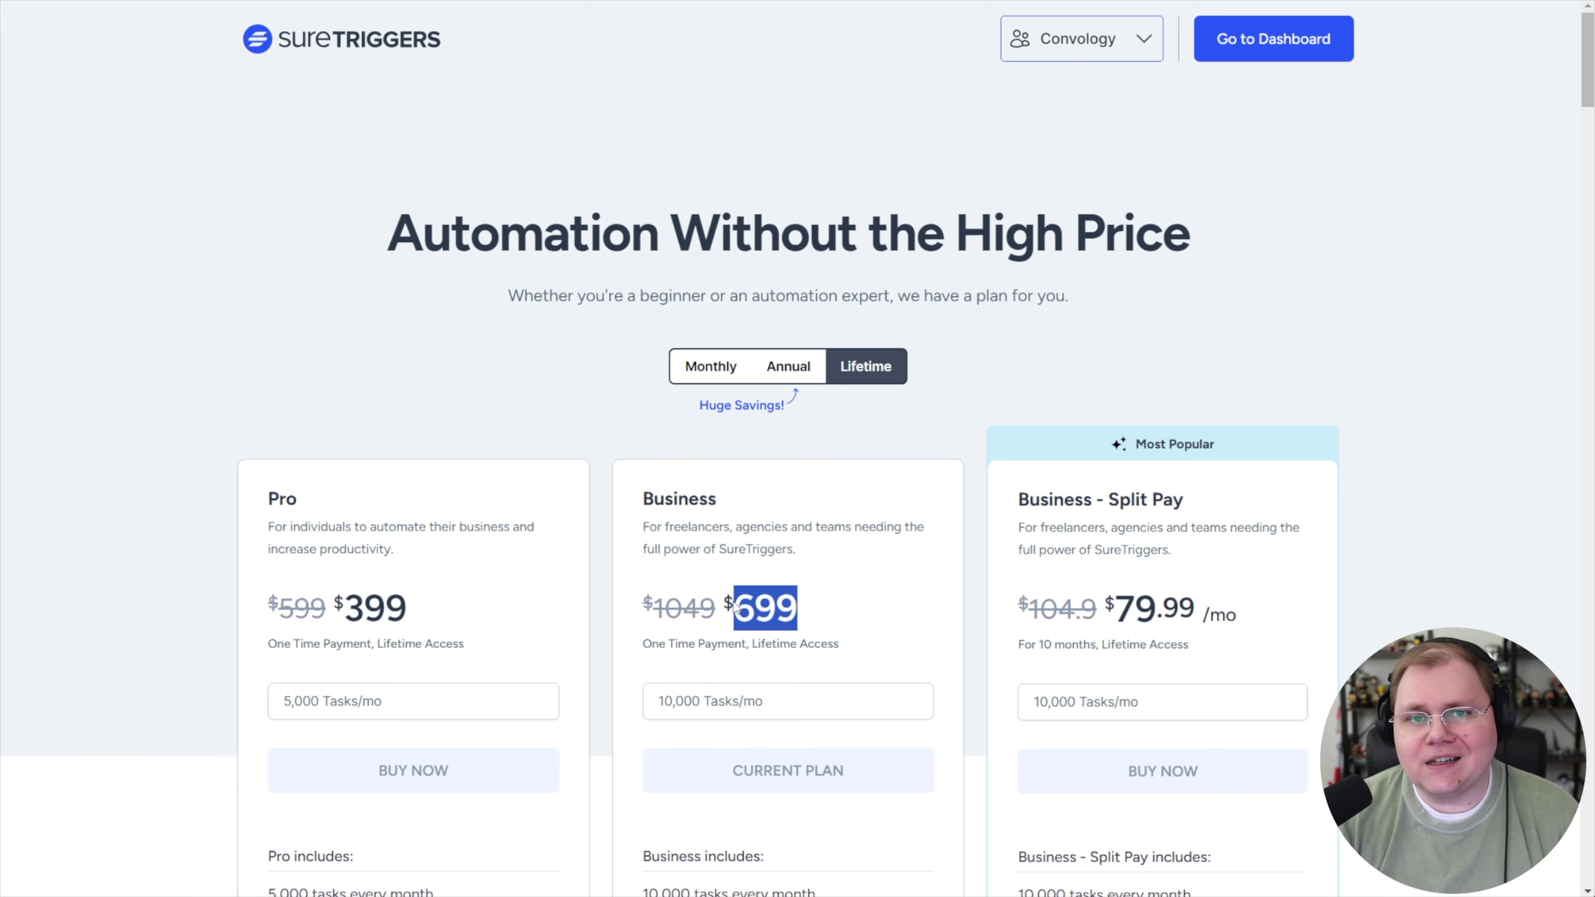
left_click_drag(1106, 605, 1207, 612)
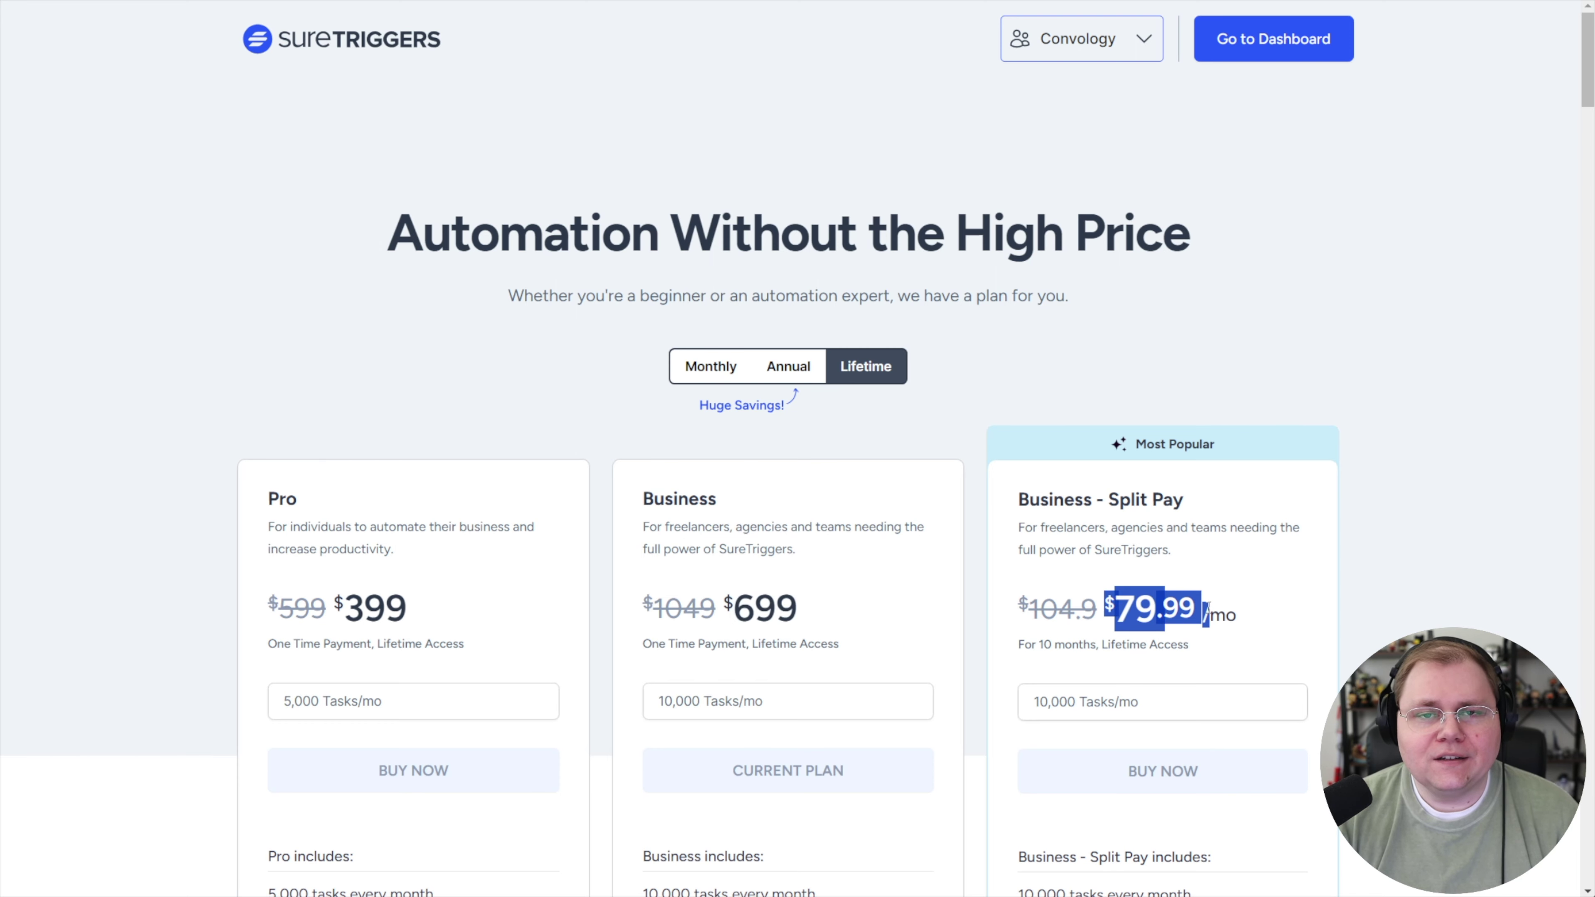
left_click_drag(809, 615, 741, 609)
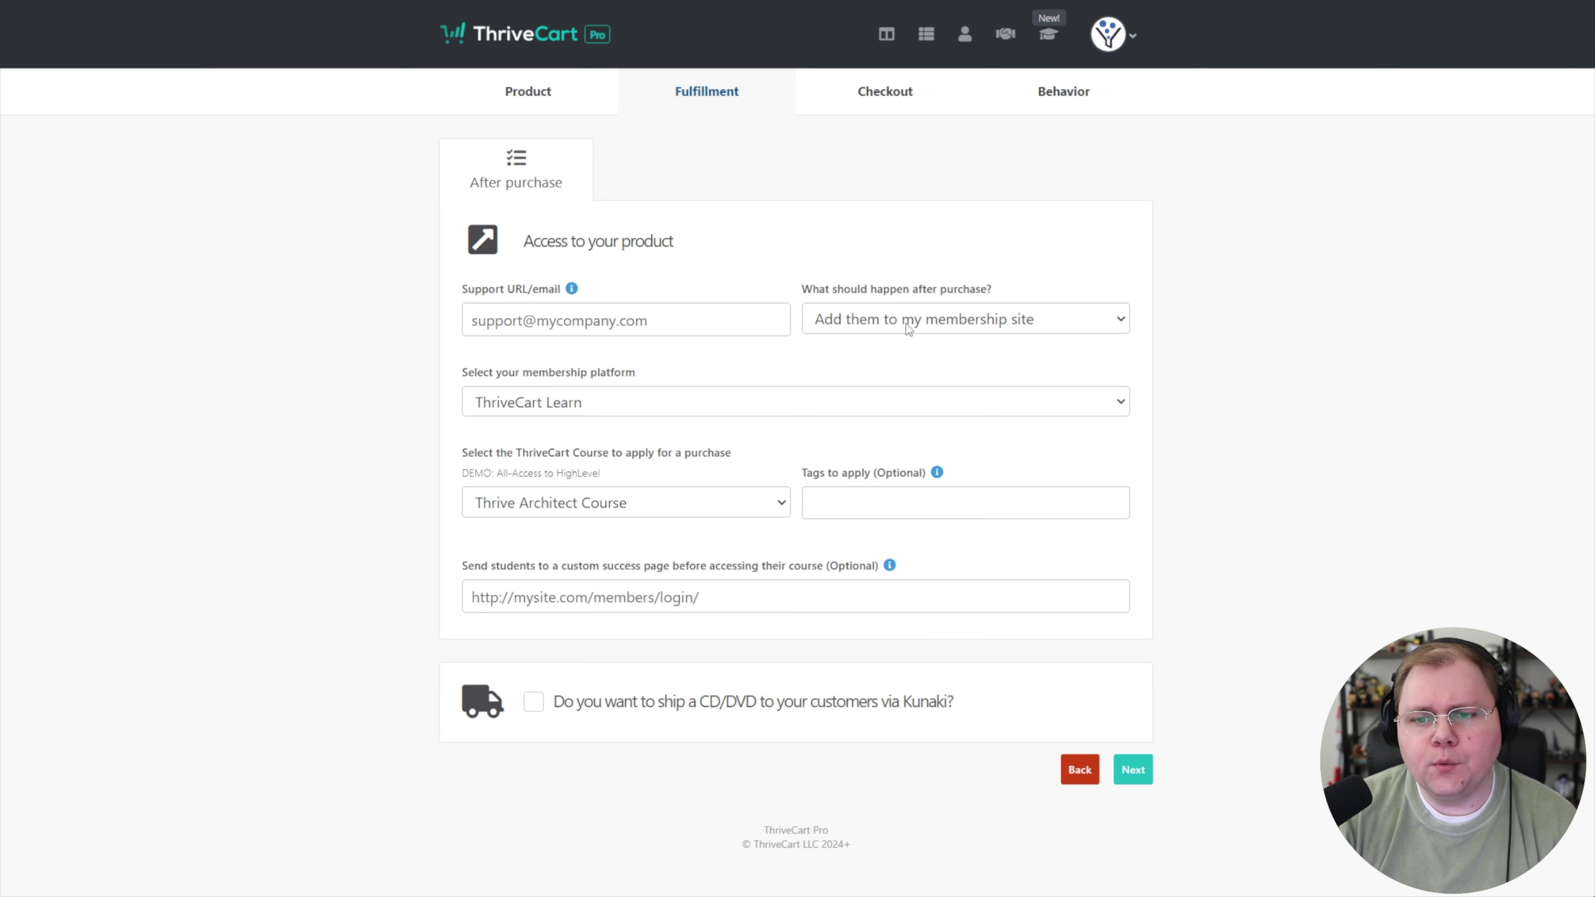
Switch to ThriveCart, set the after-purchase action to Display their total/invoice, and save the product's cart page in the checkout editor.
left_click(918, 320)
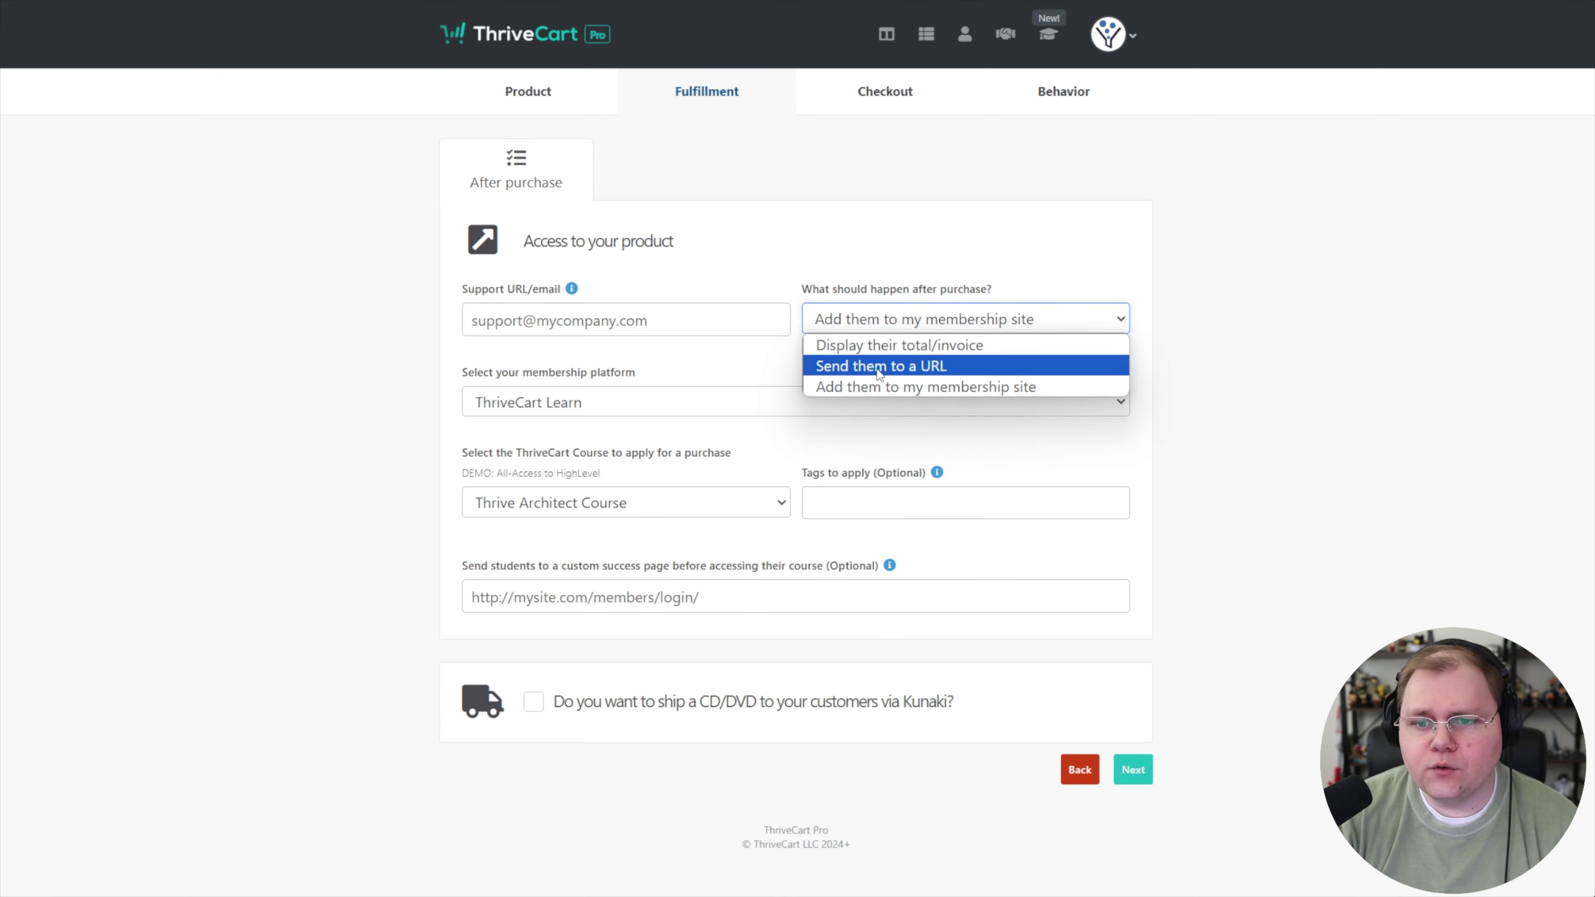
left_click(890, 352)
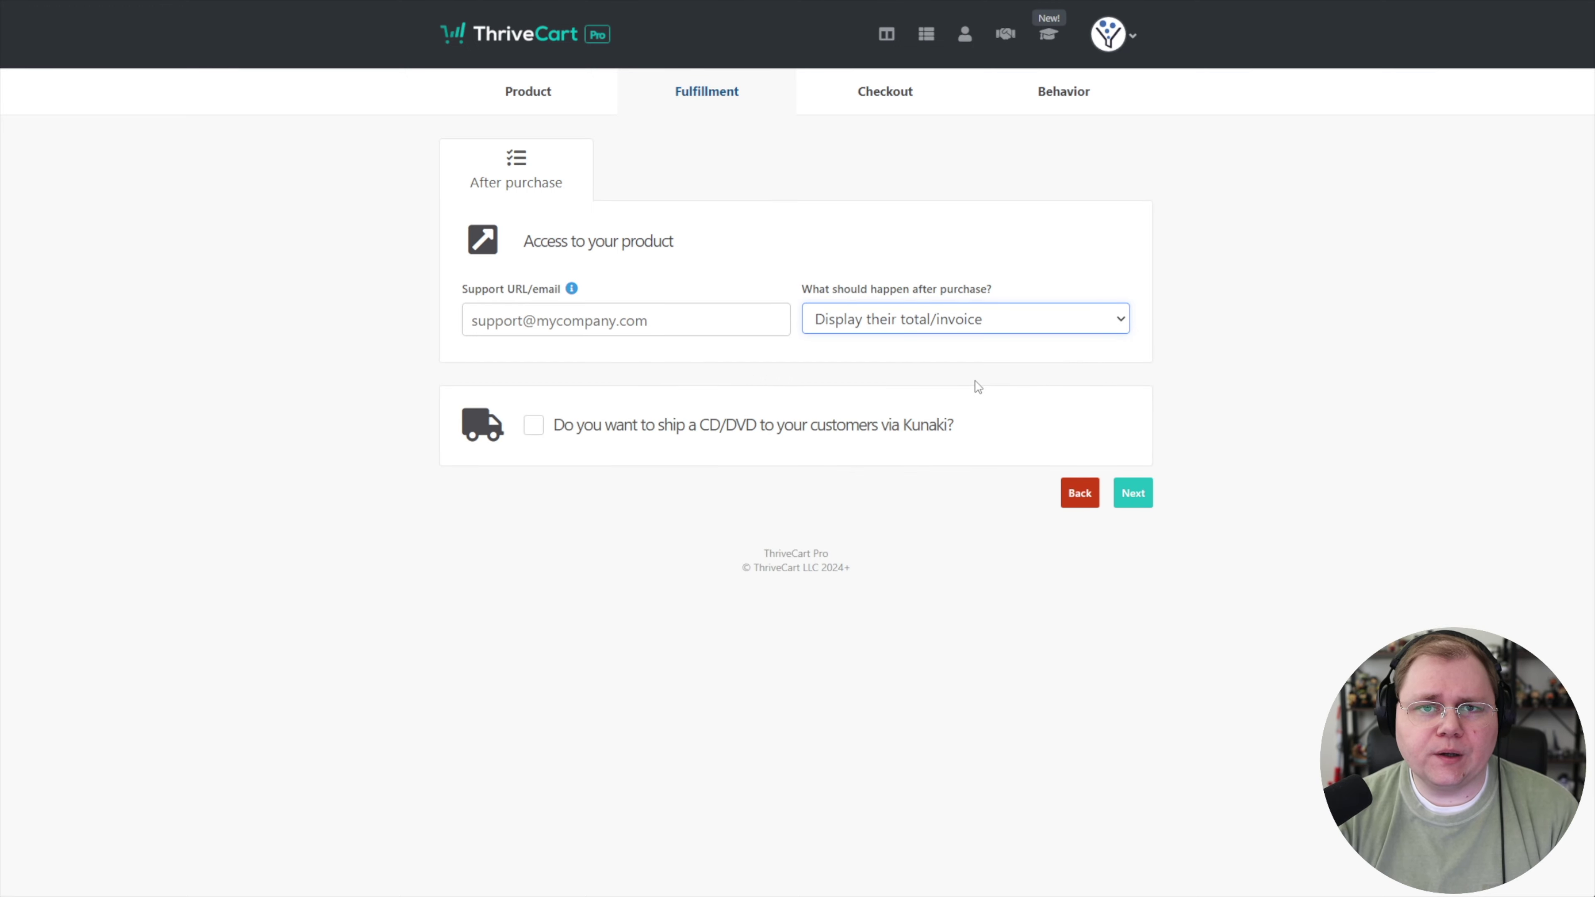
left_click(1128, 487)
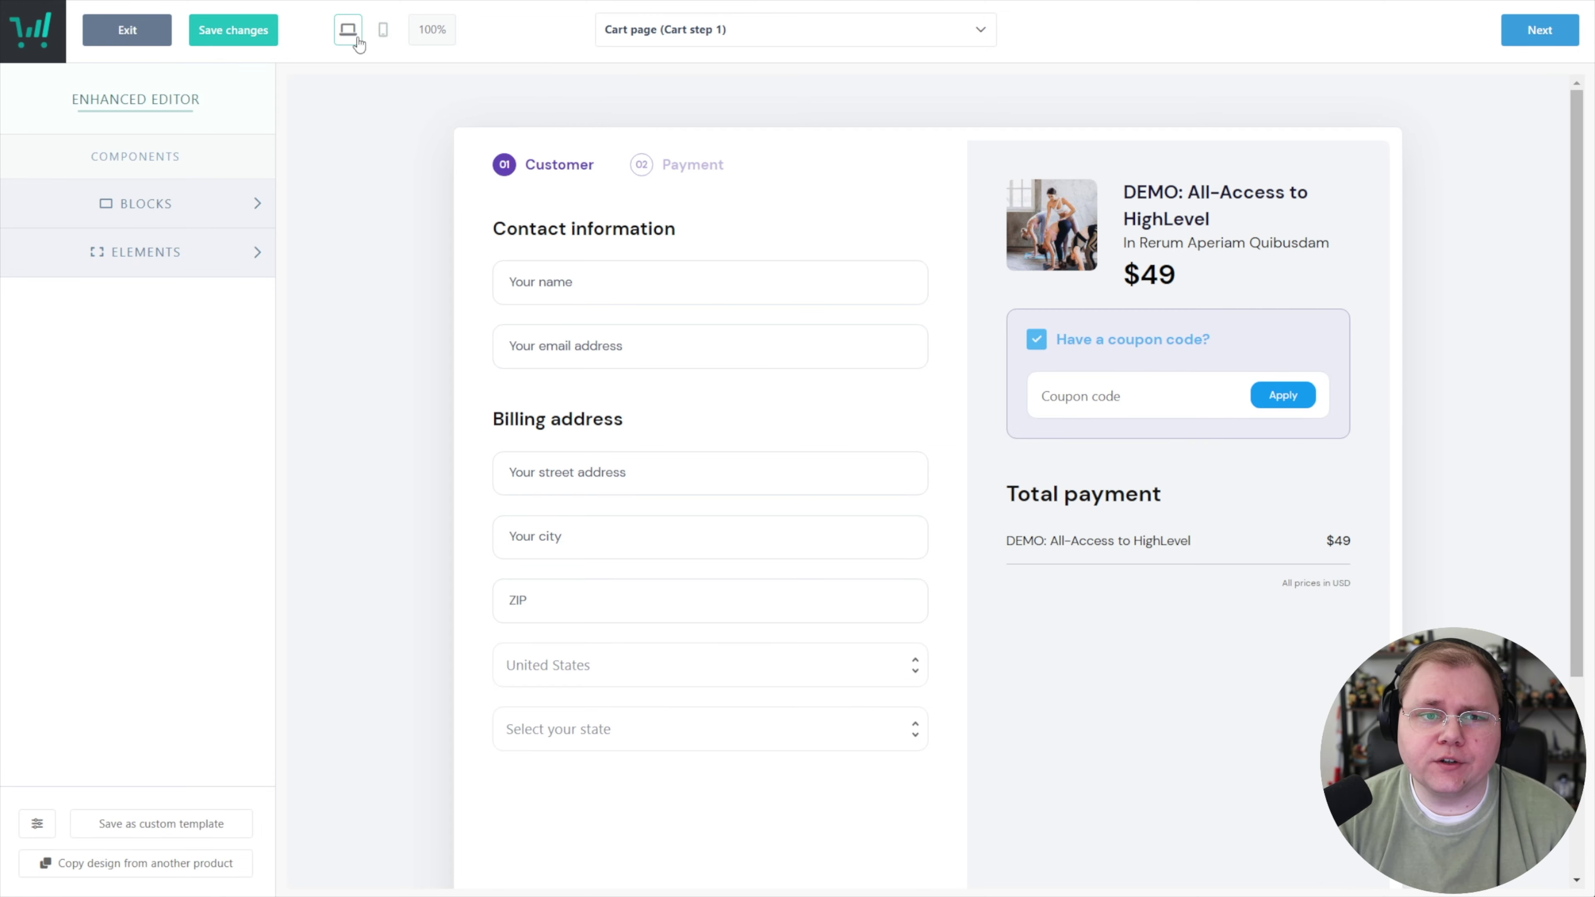
left_click(245, 32)
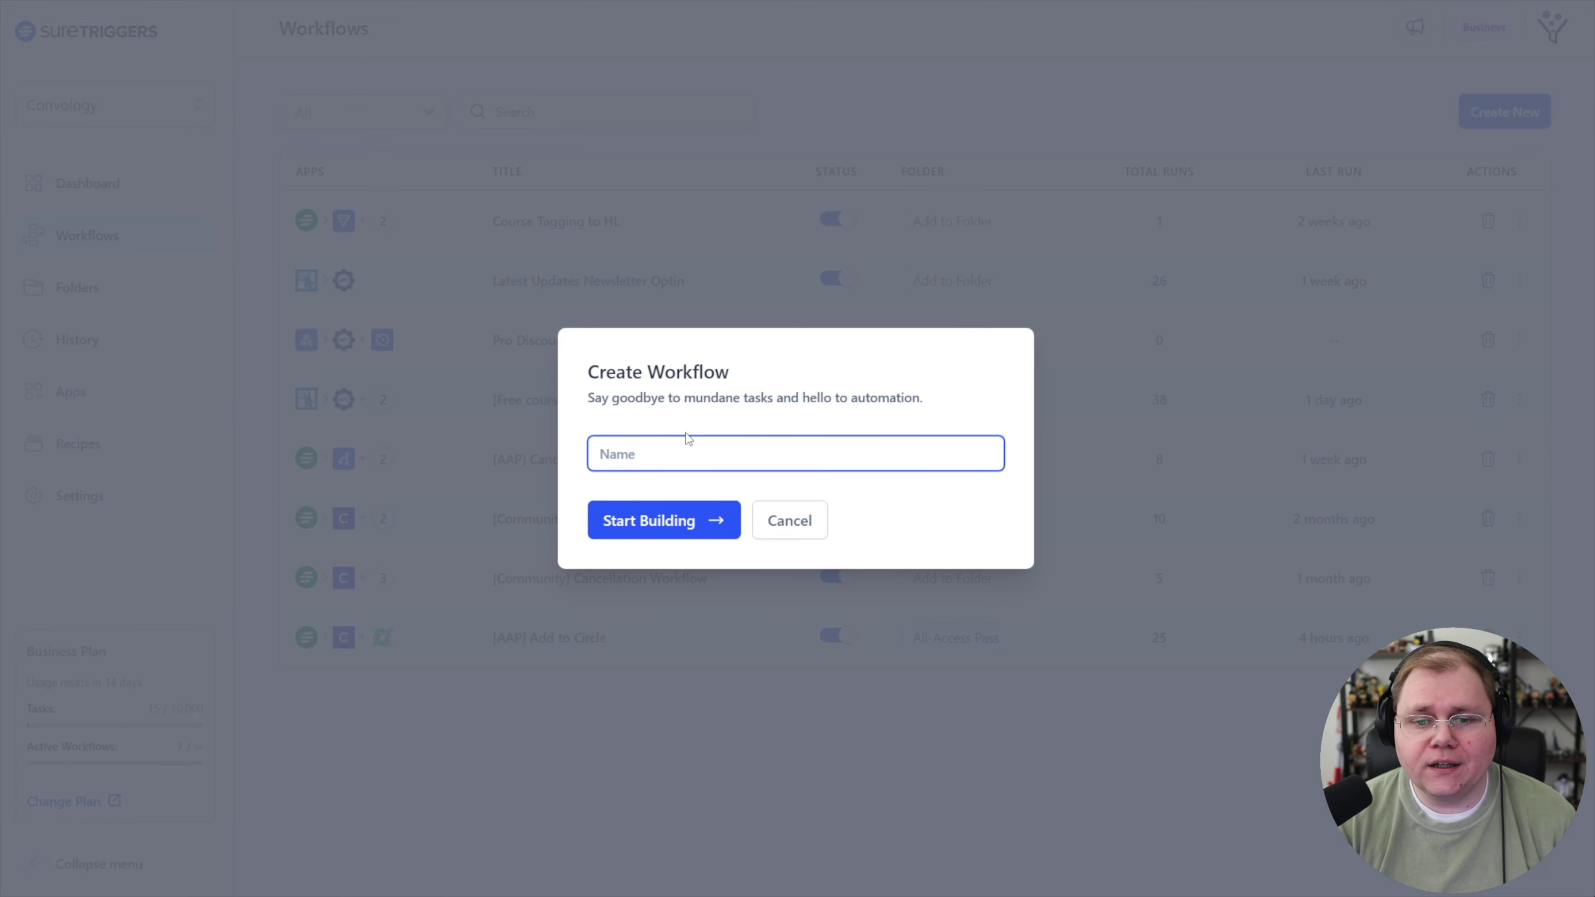
Create a SureTriggers workflow named "DEMO: ThriveCart to HL" and start building it.
type("DEMO:")
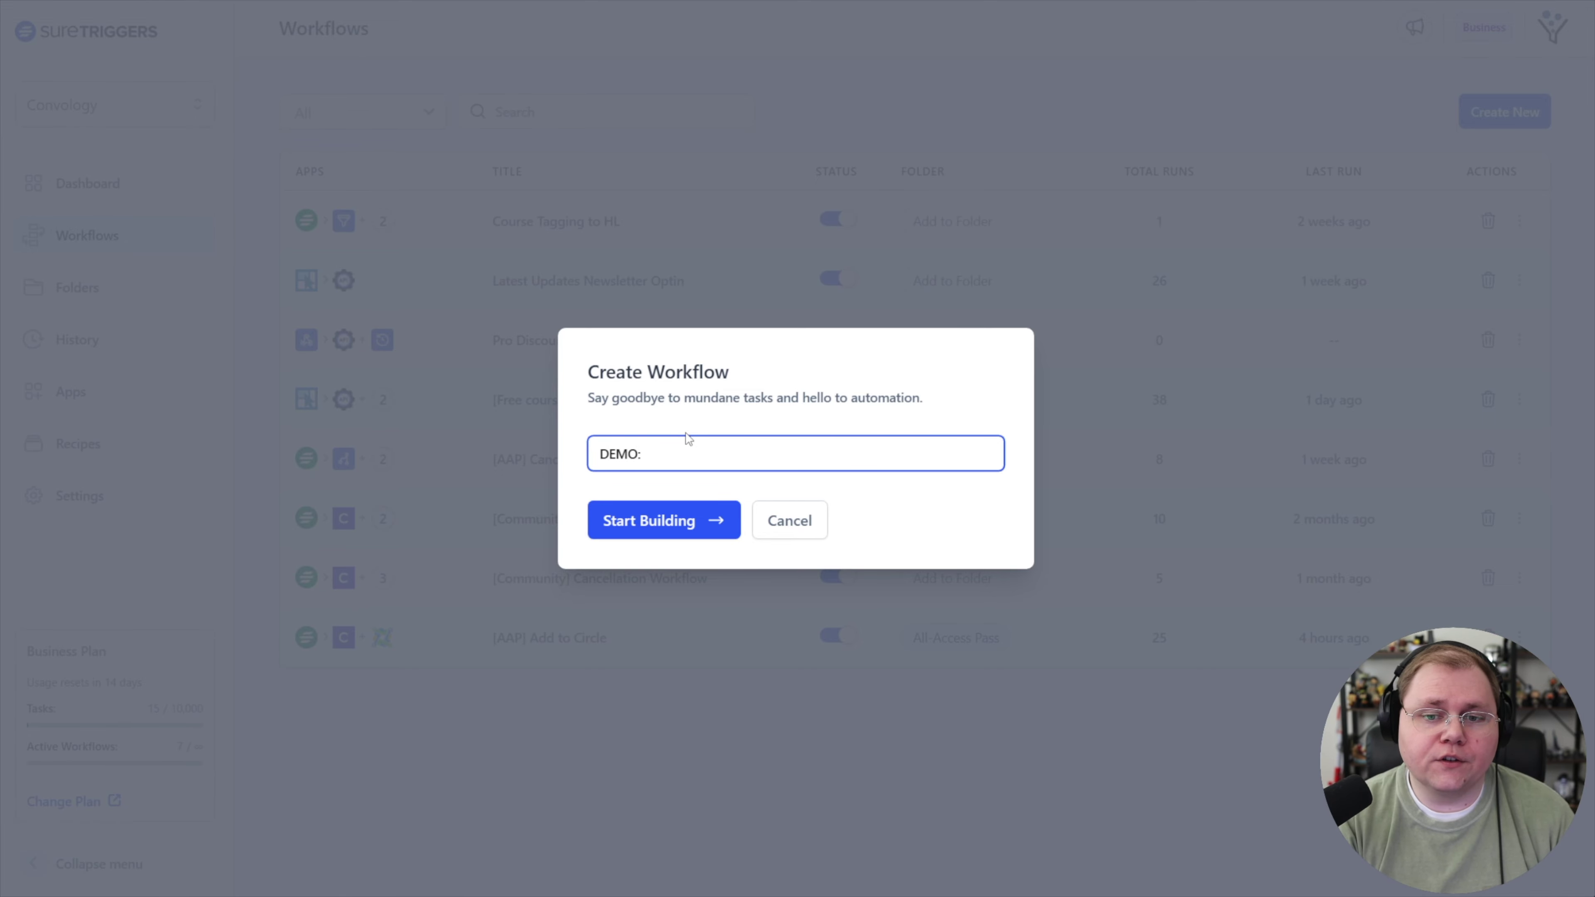
type(" ThriveC")
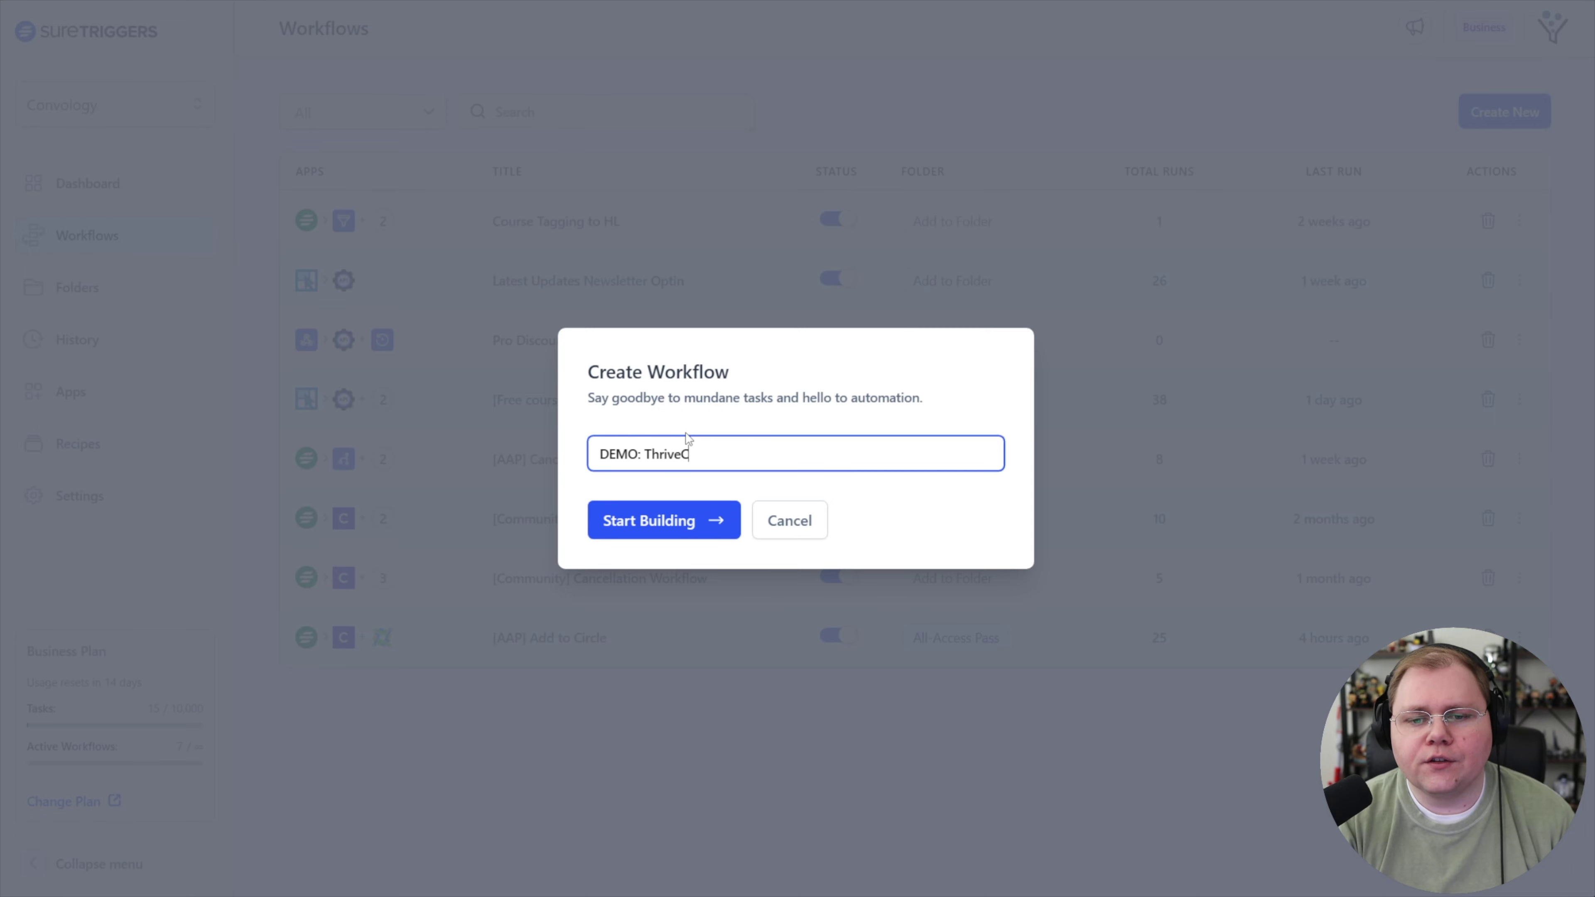
type("art to HL")
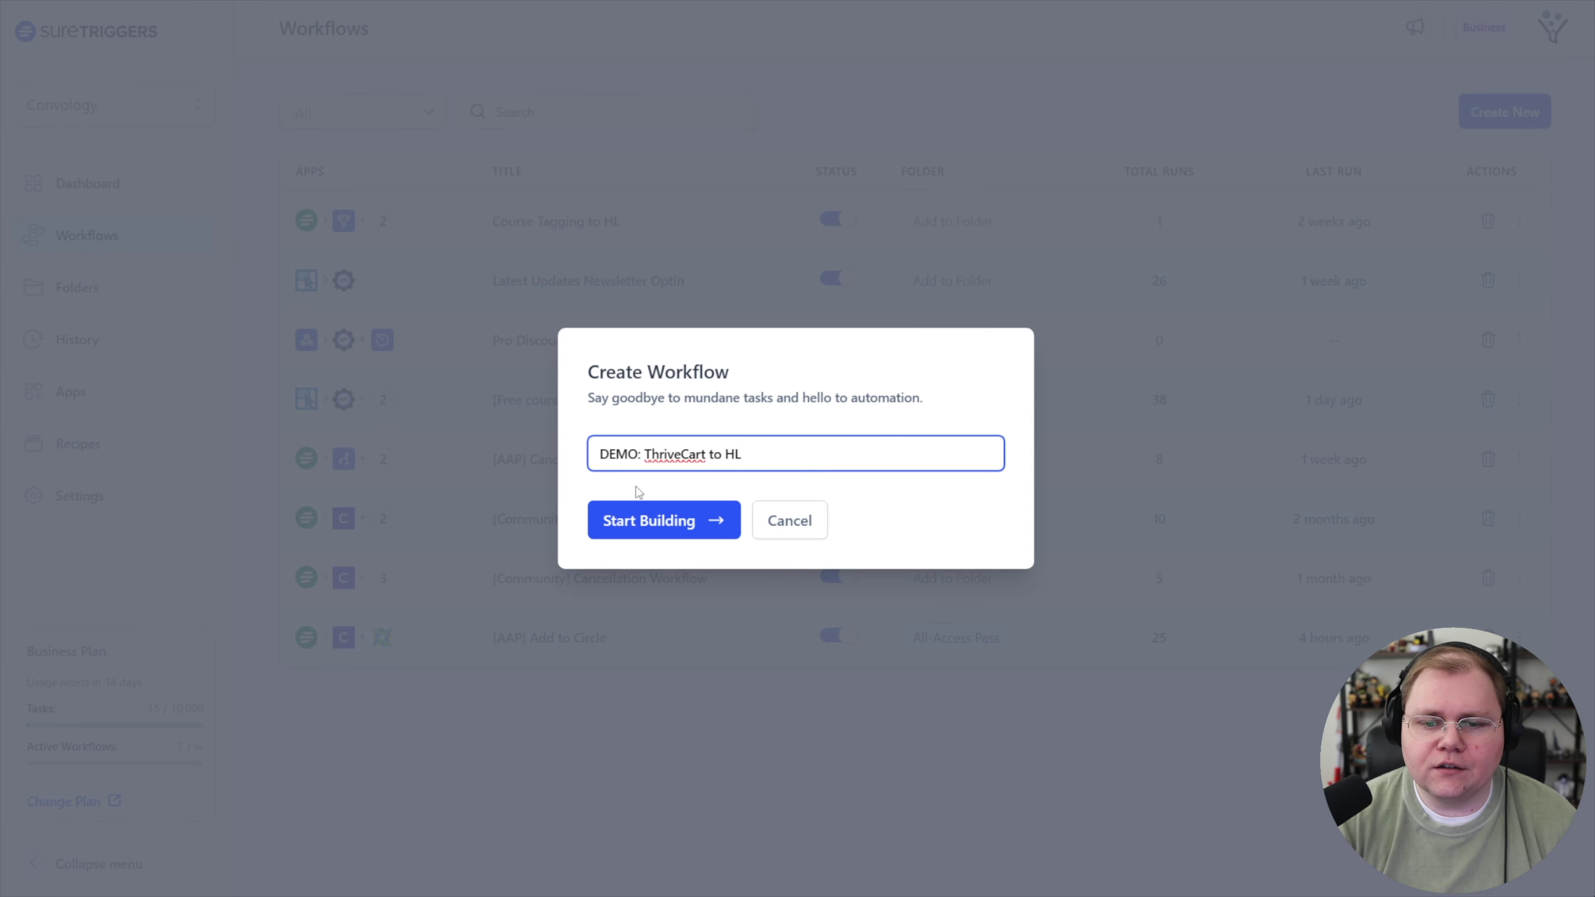
left_click(658, 525)
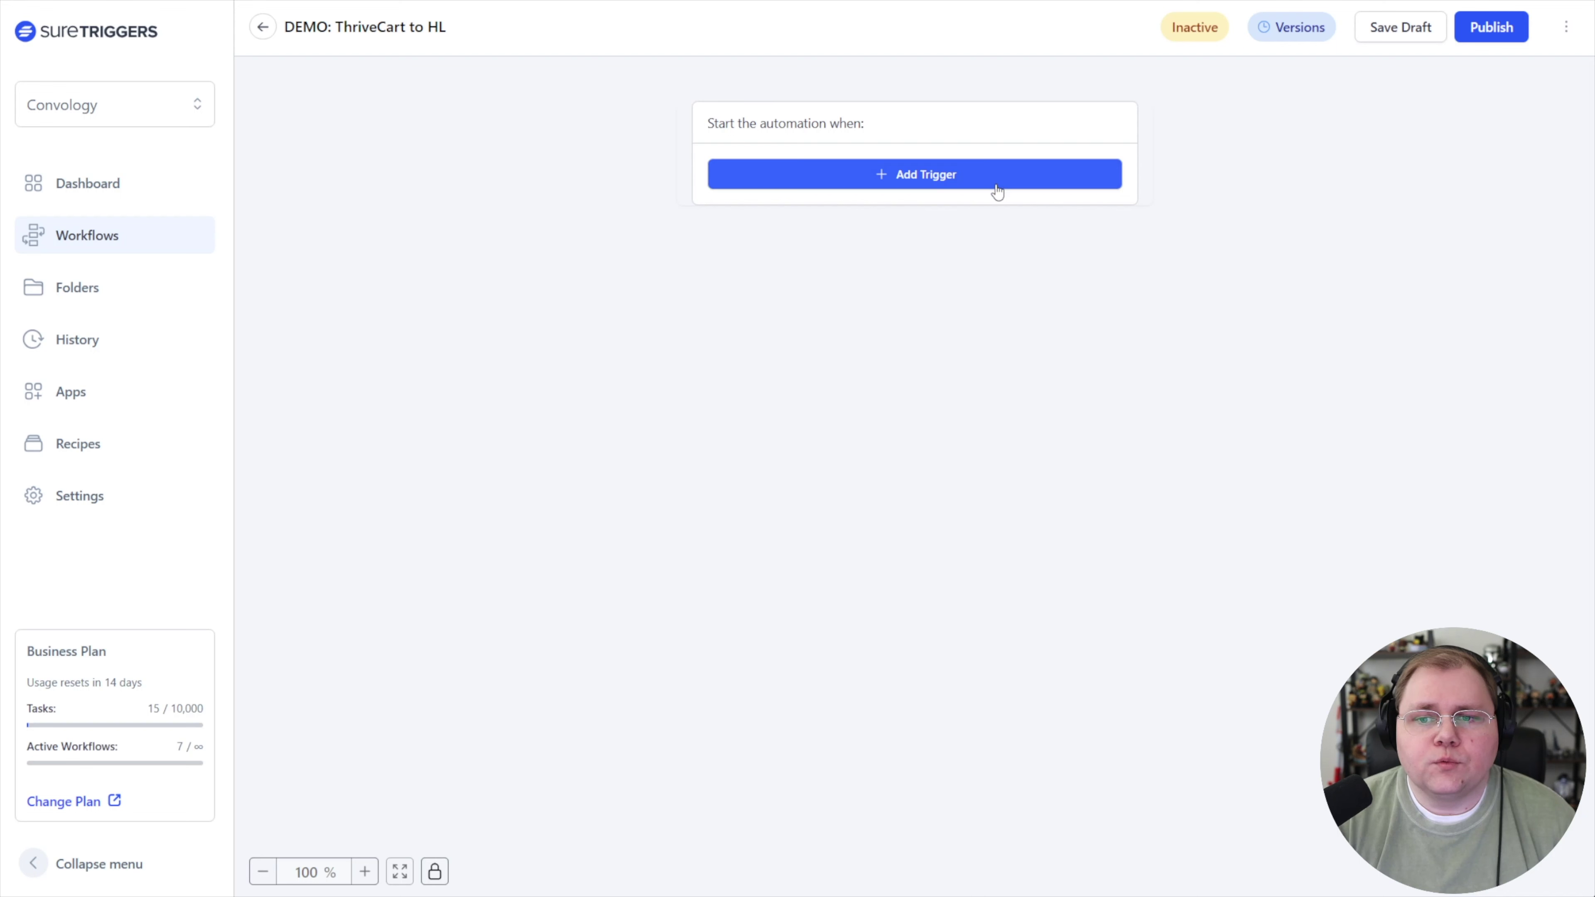
Add a trigger from the Beta ThriveCart app and choose the Product Purchased event.
left_click(934, 188)
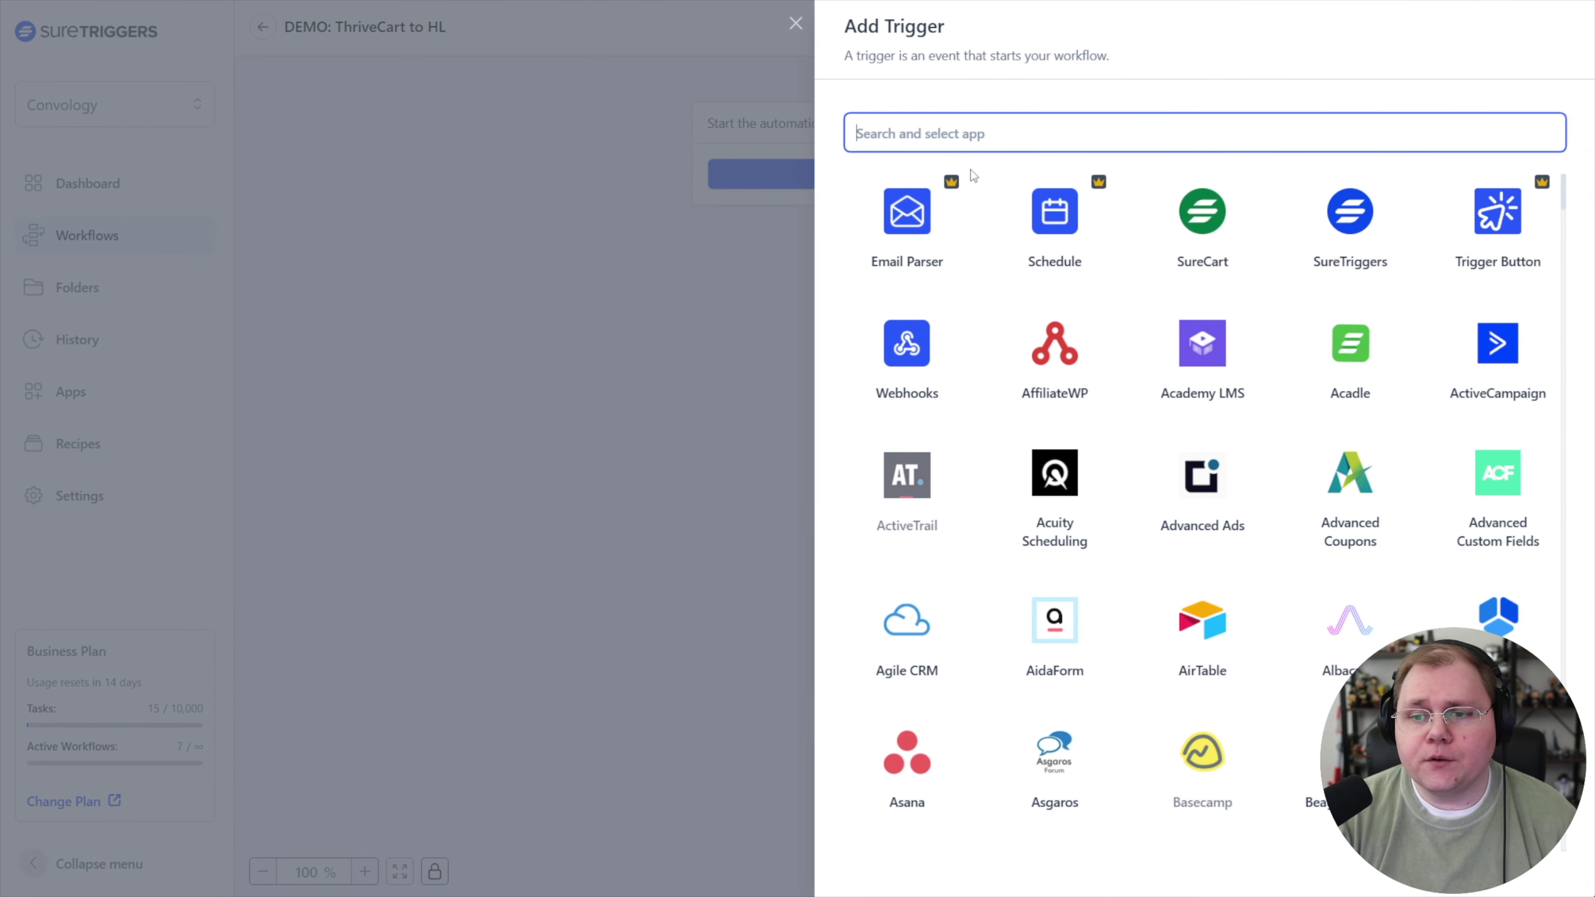
type("thrivec")
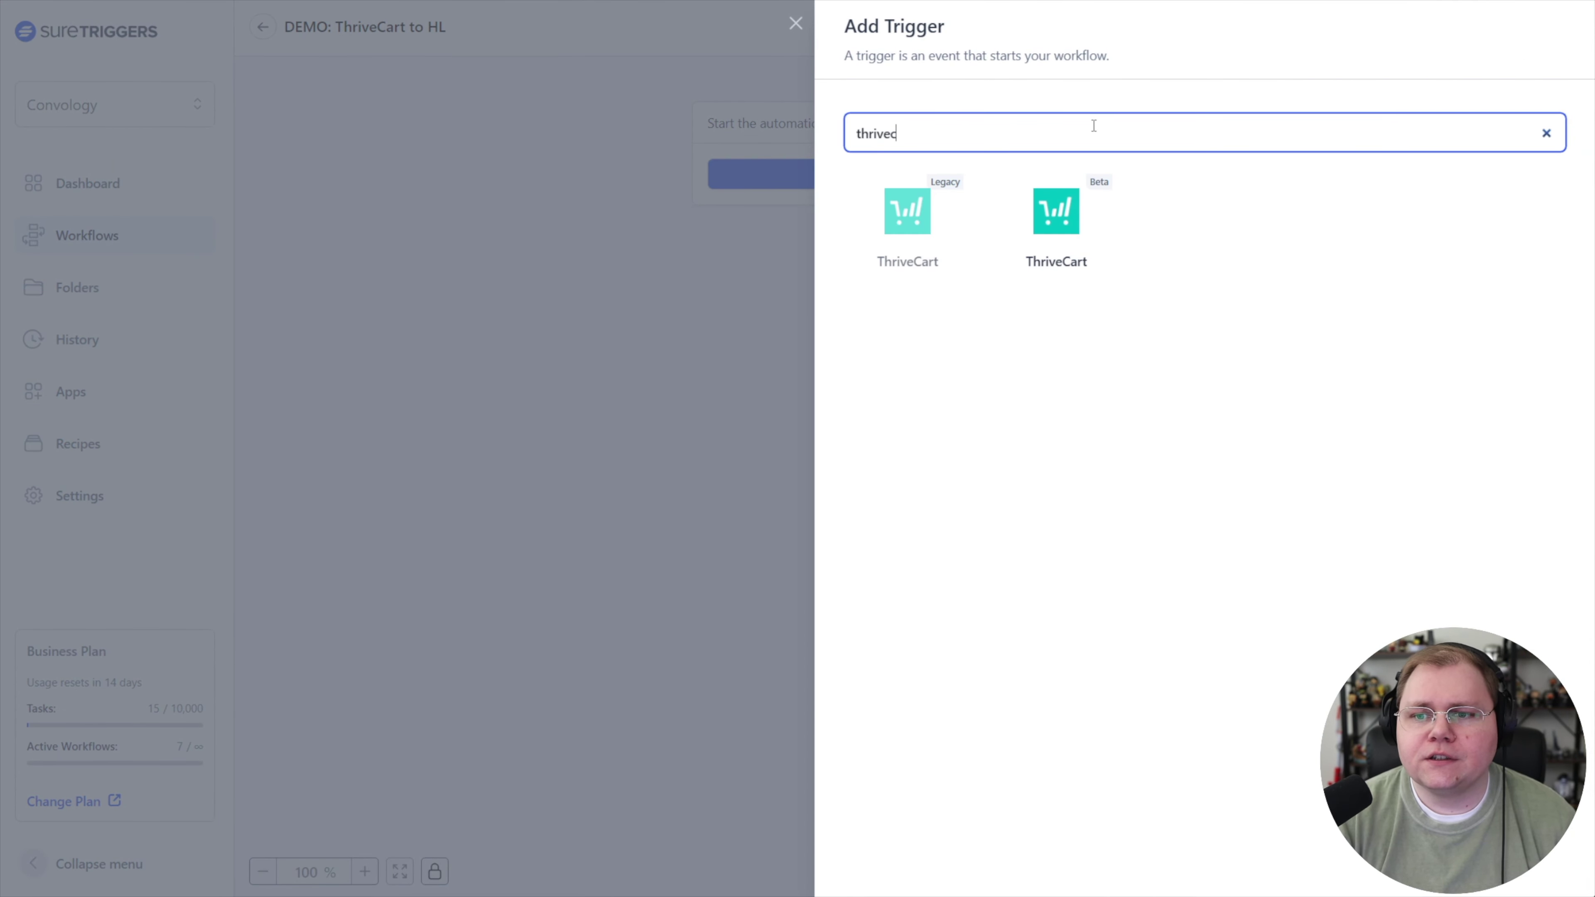
left_click(1068, 209)
left_click(882, 229)
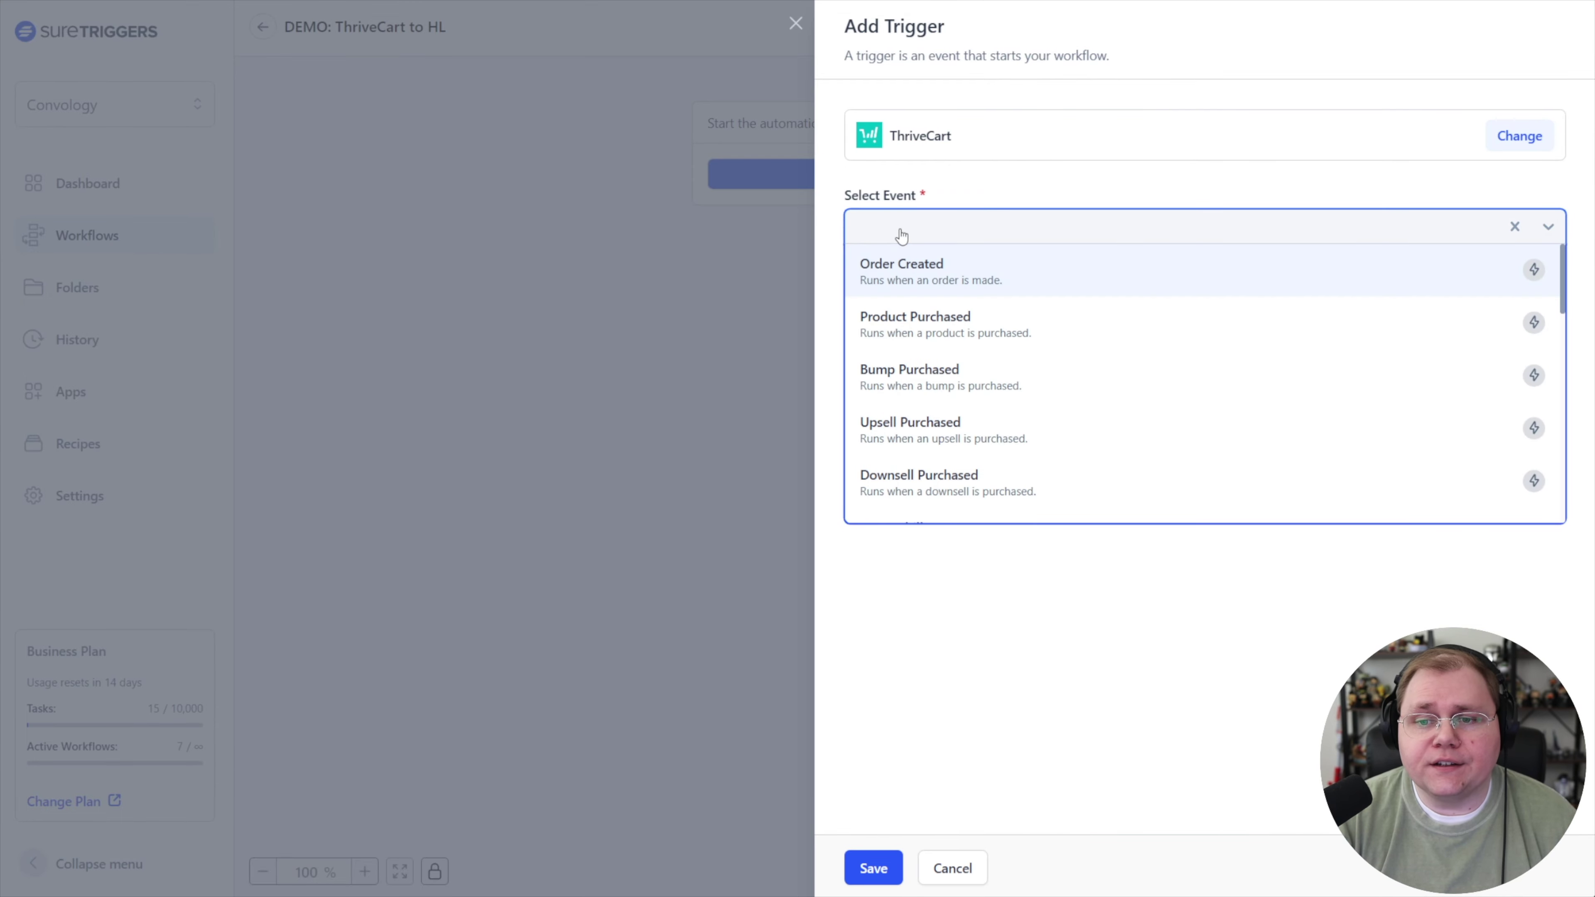
left_click(965, 319)
Review the ThriveCart trigger events, from purchases and rebills to refunds, cart abandonment and affiliates, keeping Product Purchased as the choice.
scroll(983, 332, "down", 2)
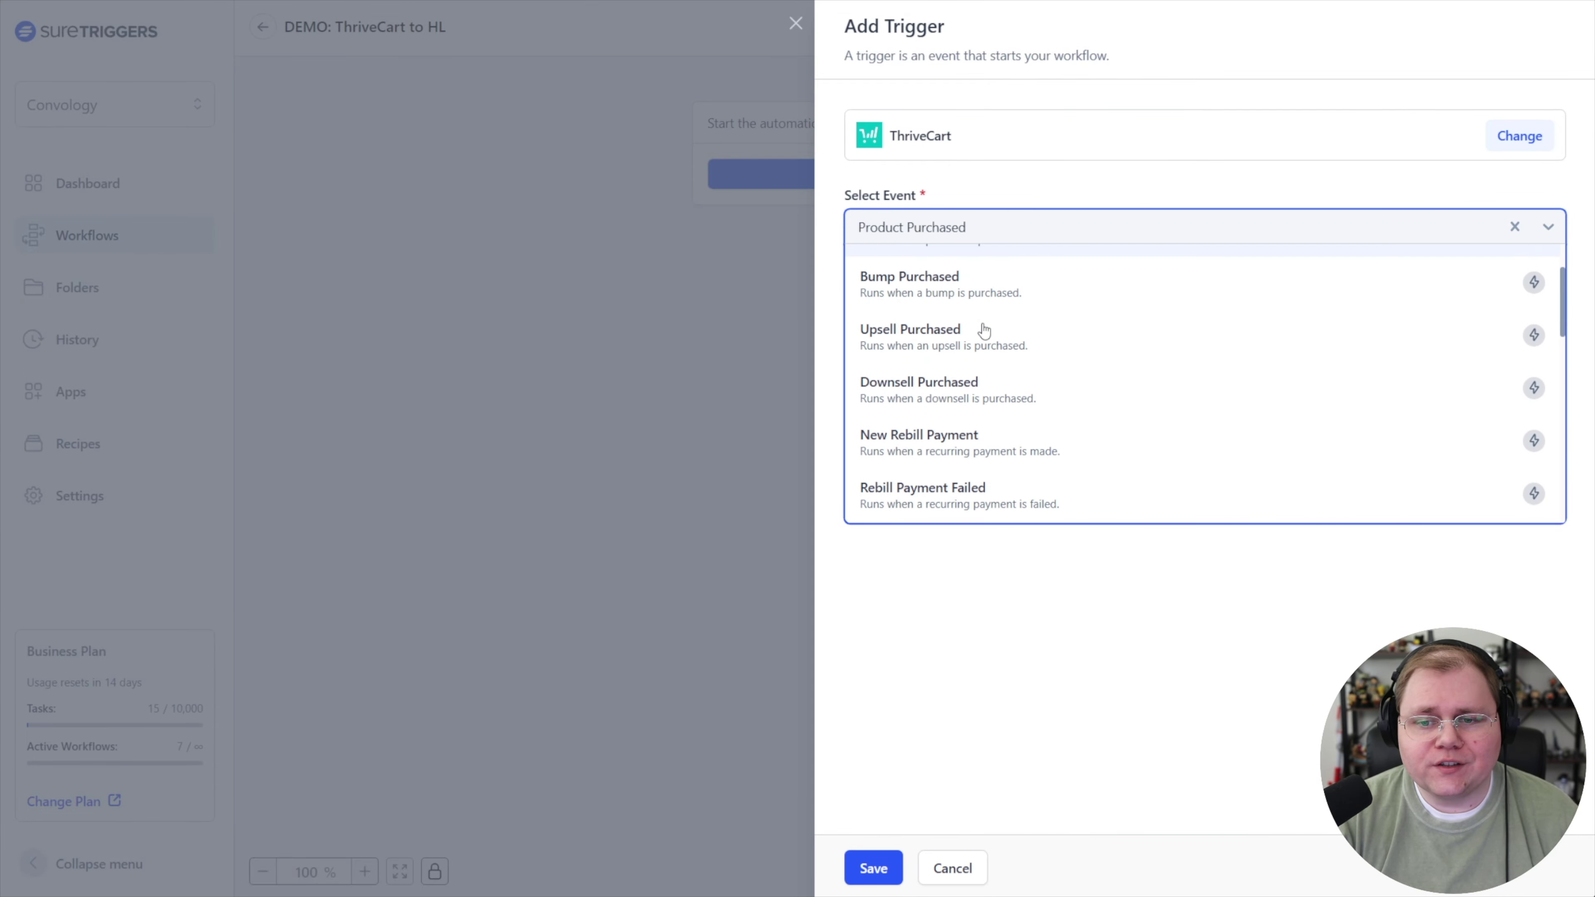
scroll(983, 331, "down", 2)
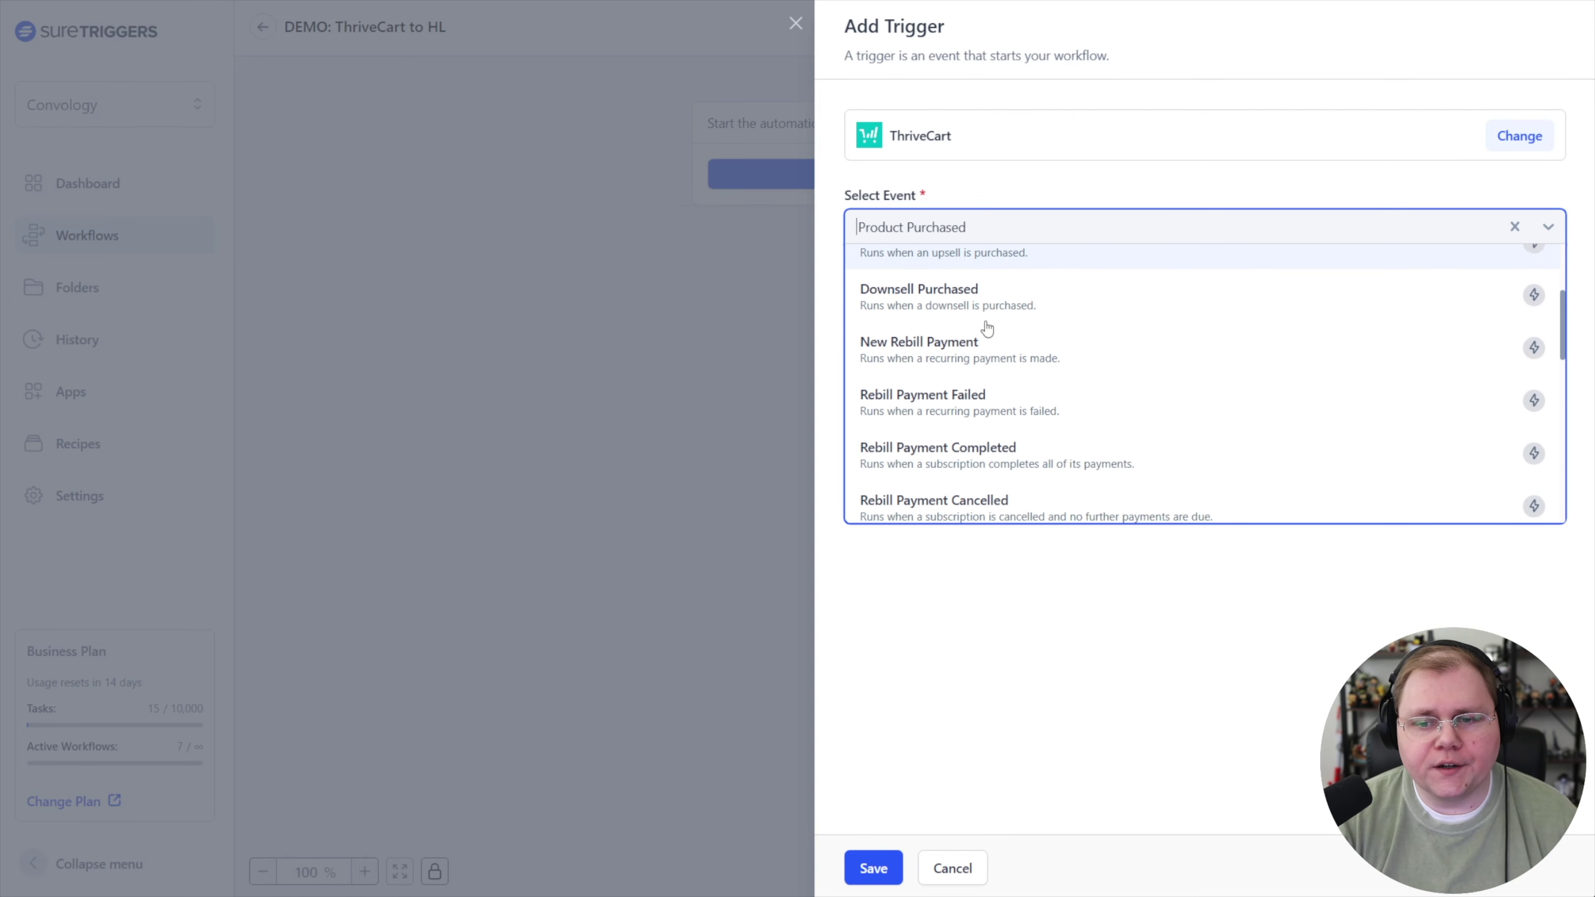
scroll(987, 320, "up", 5)
scroll(968, 308, "down", 2)
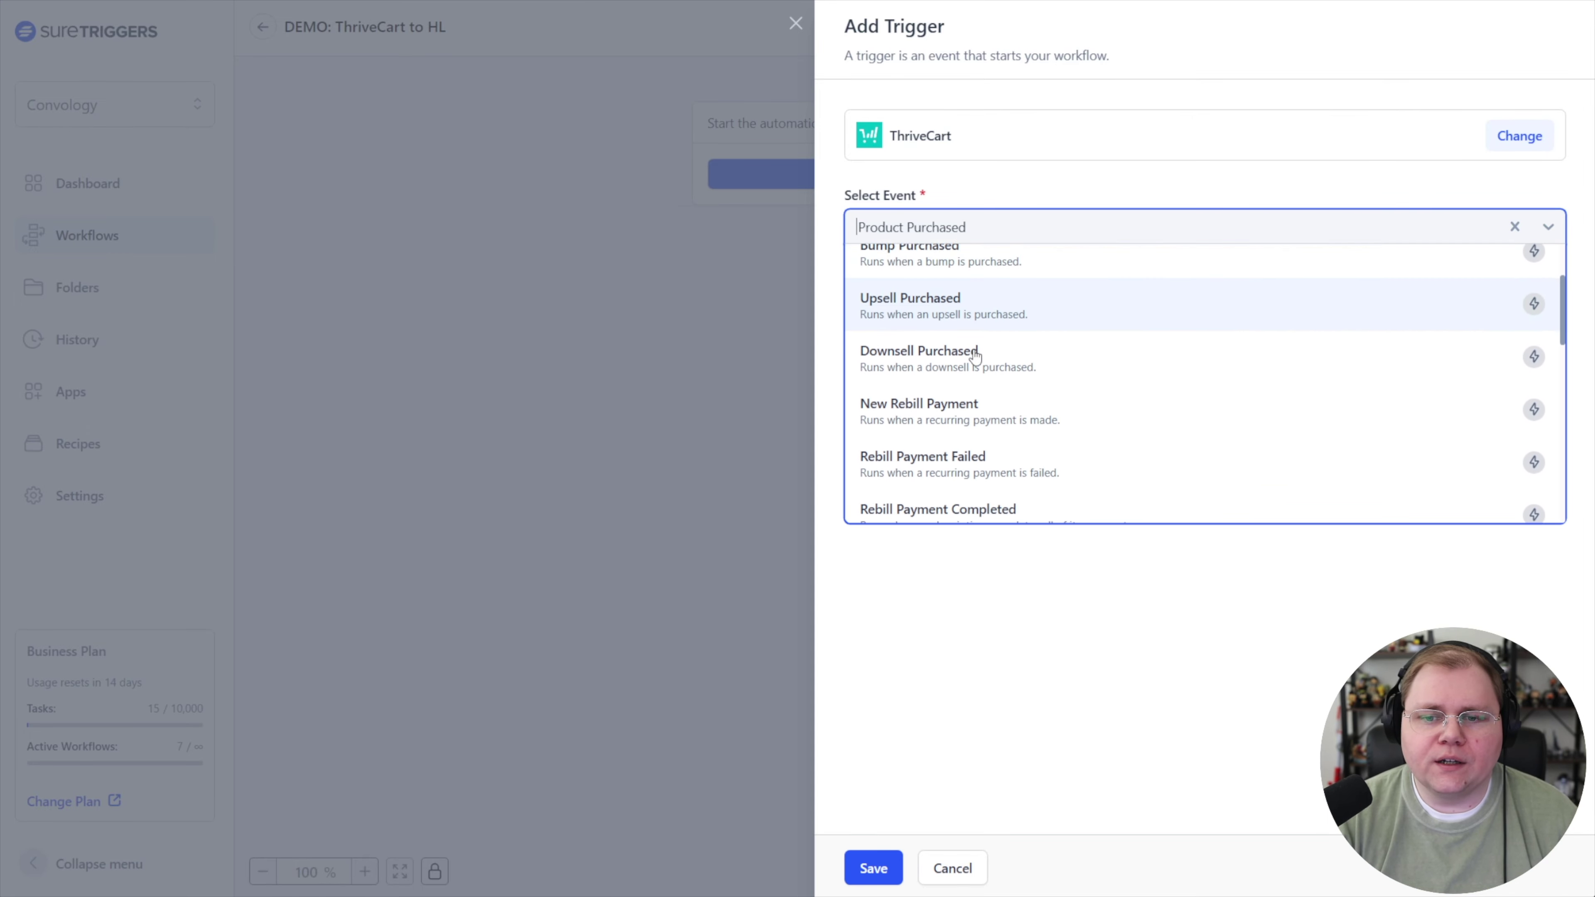
scroll(972, 356, "up", 3)
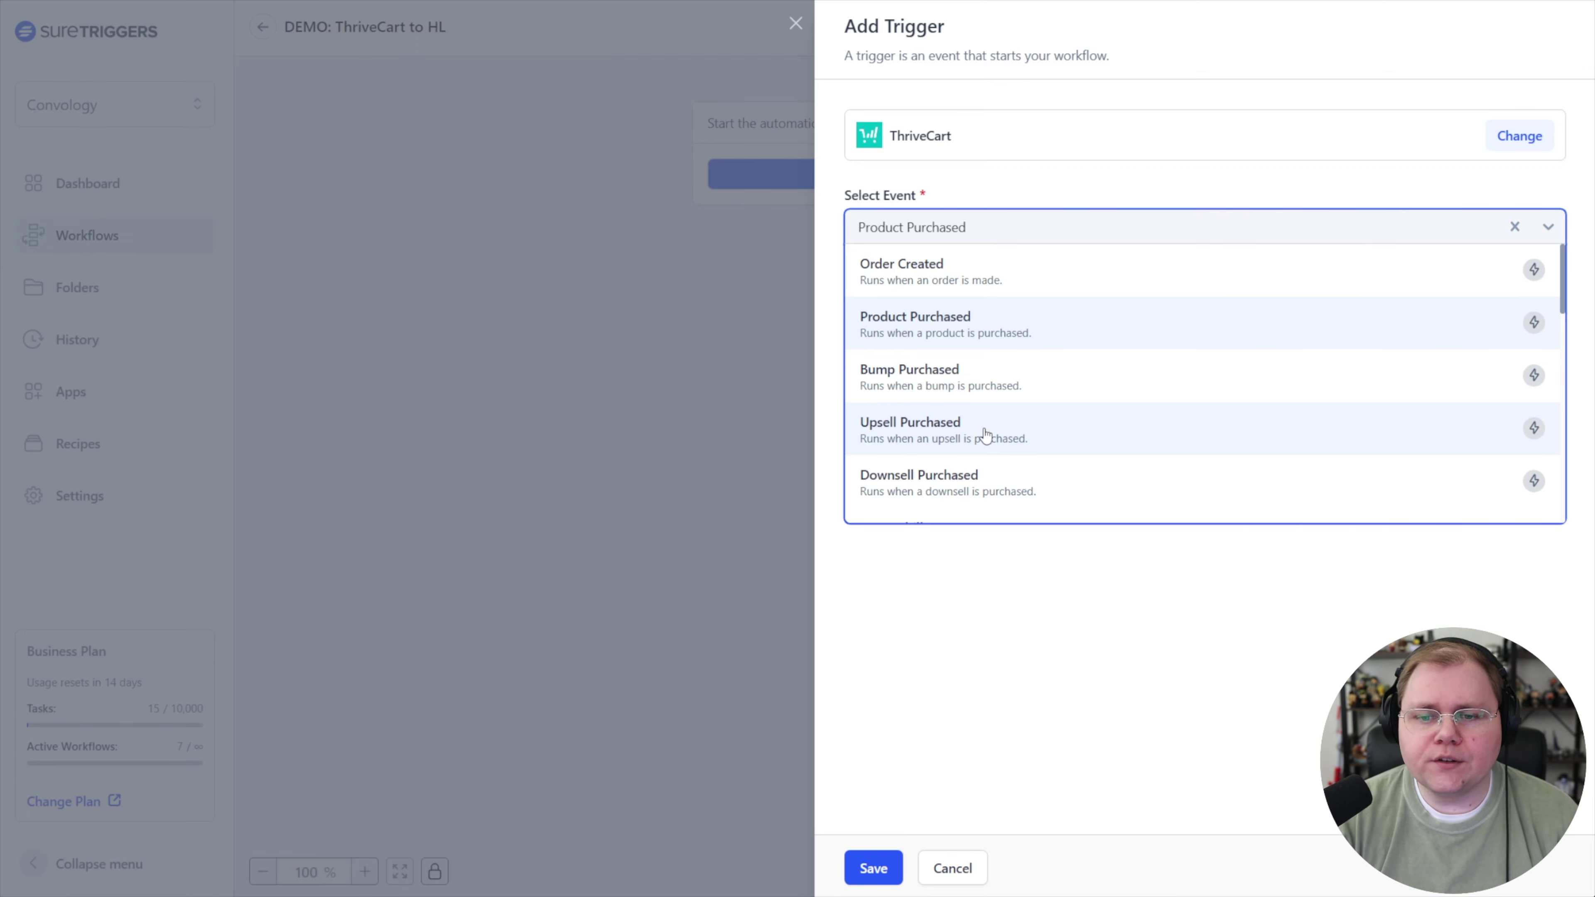
scroll(987, 431, "down", 5)
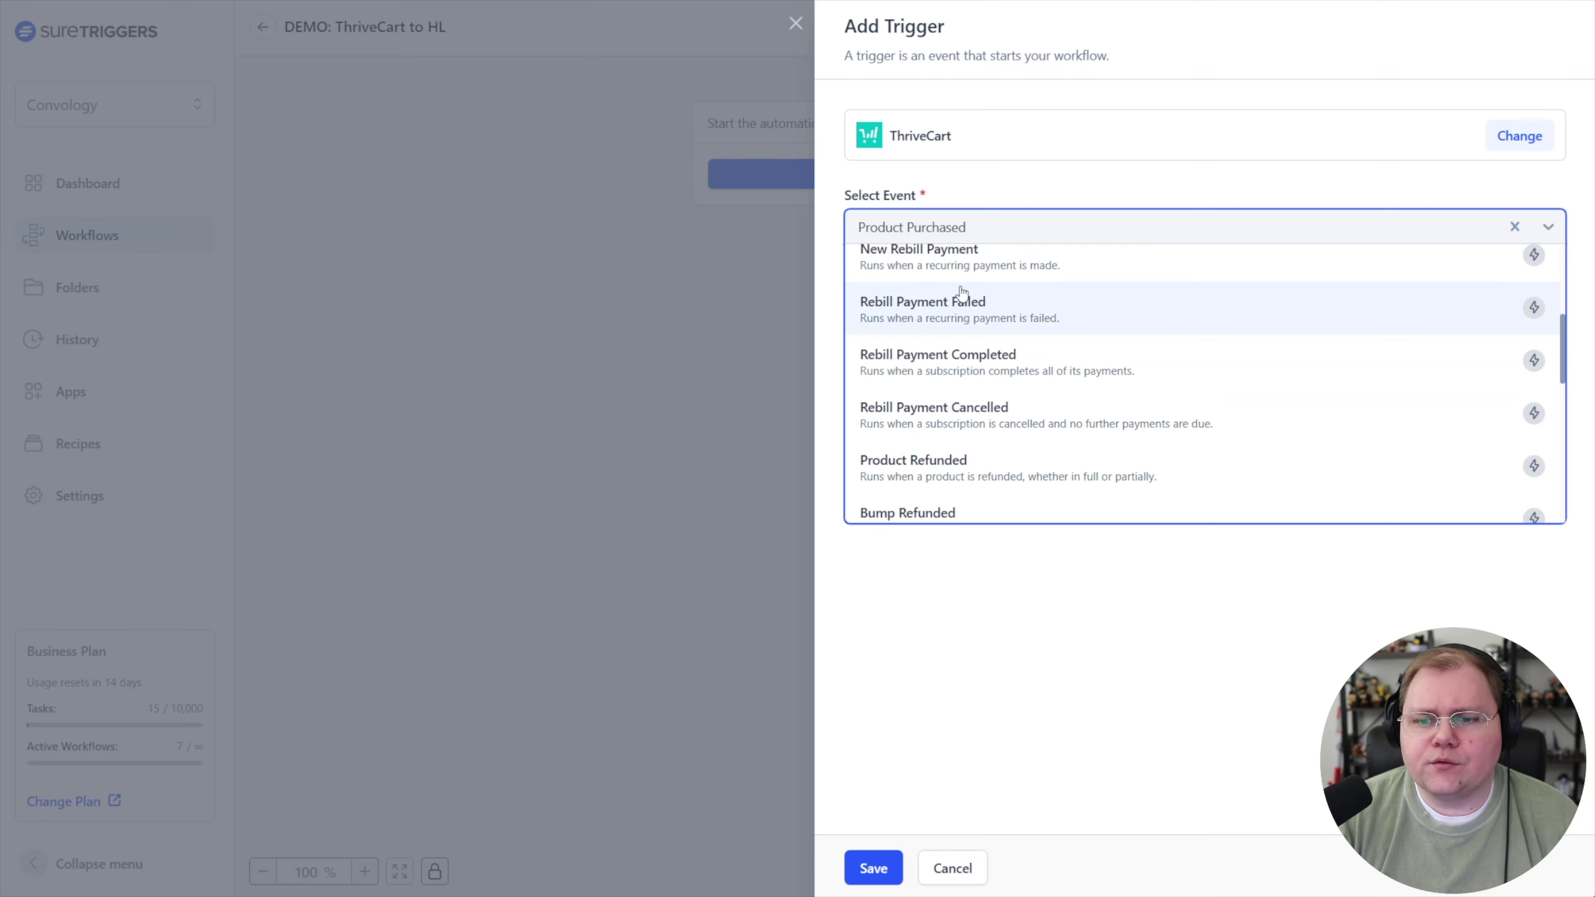
scroll(958, 377, "down", 4)
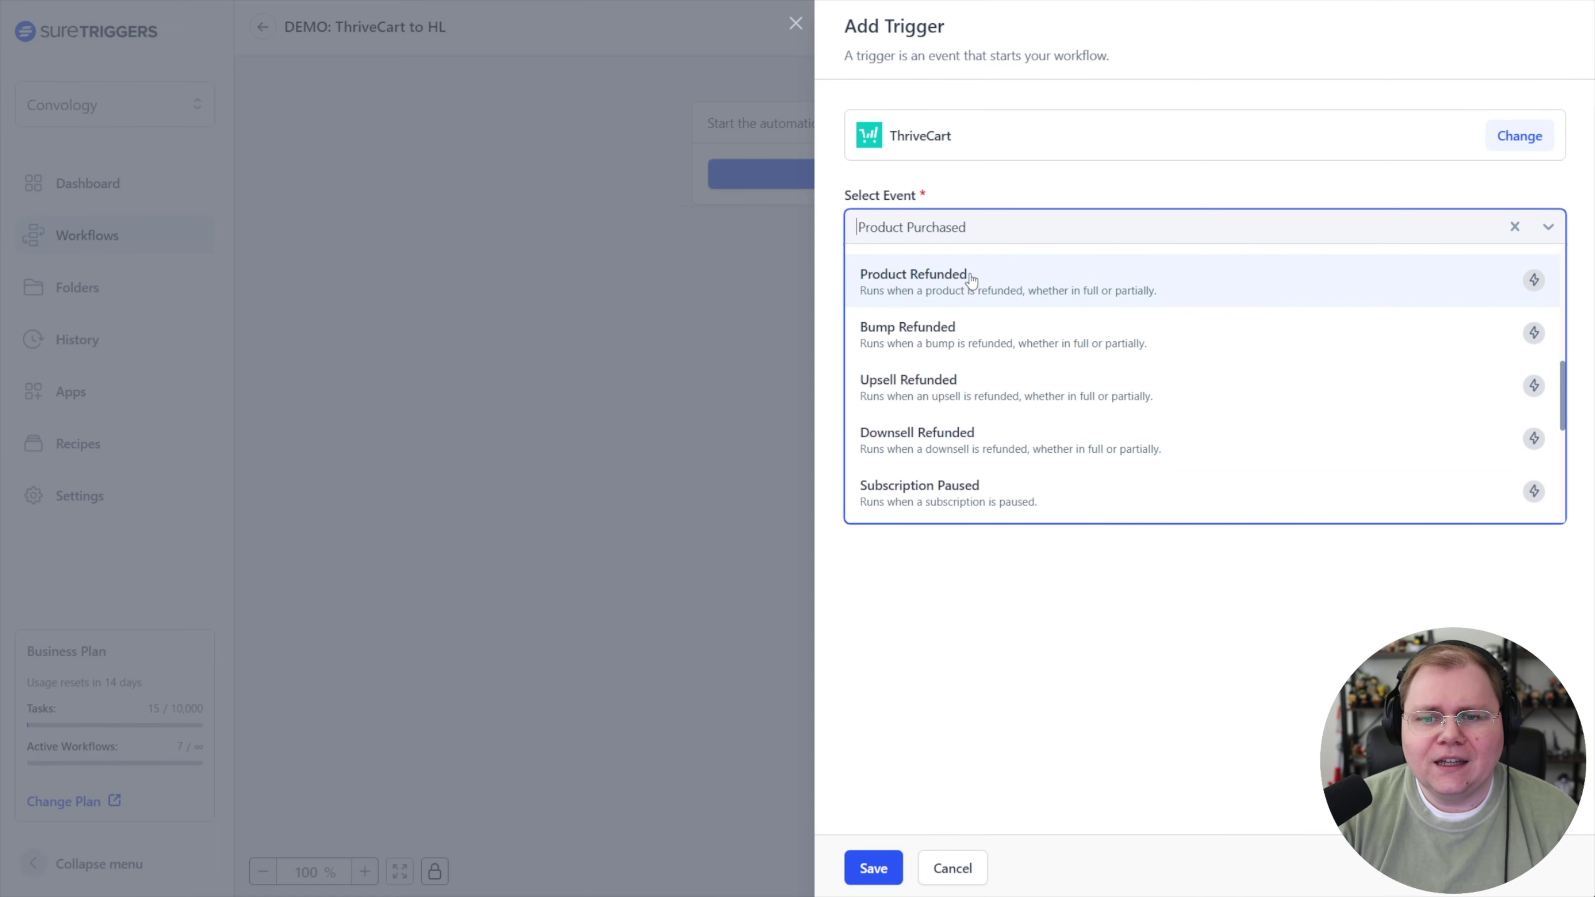
scroll(984, 440, "down", 3)
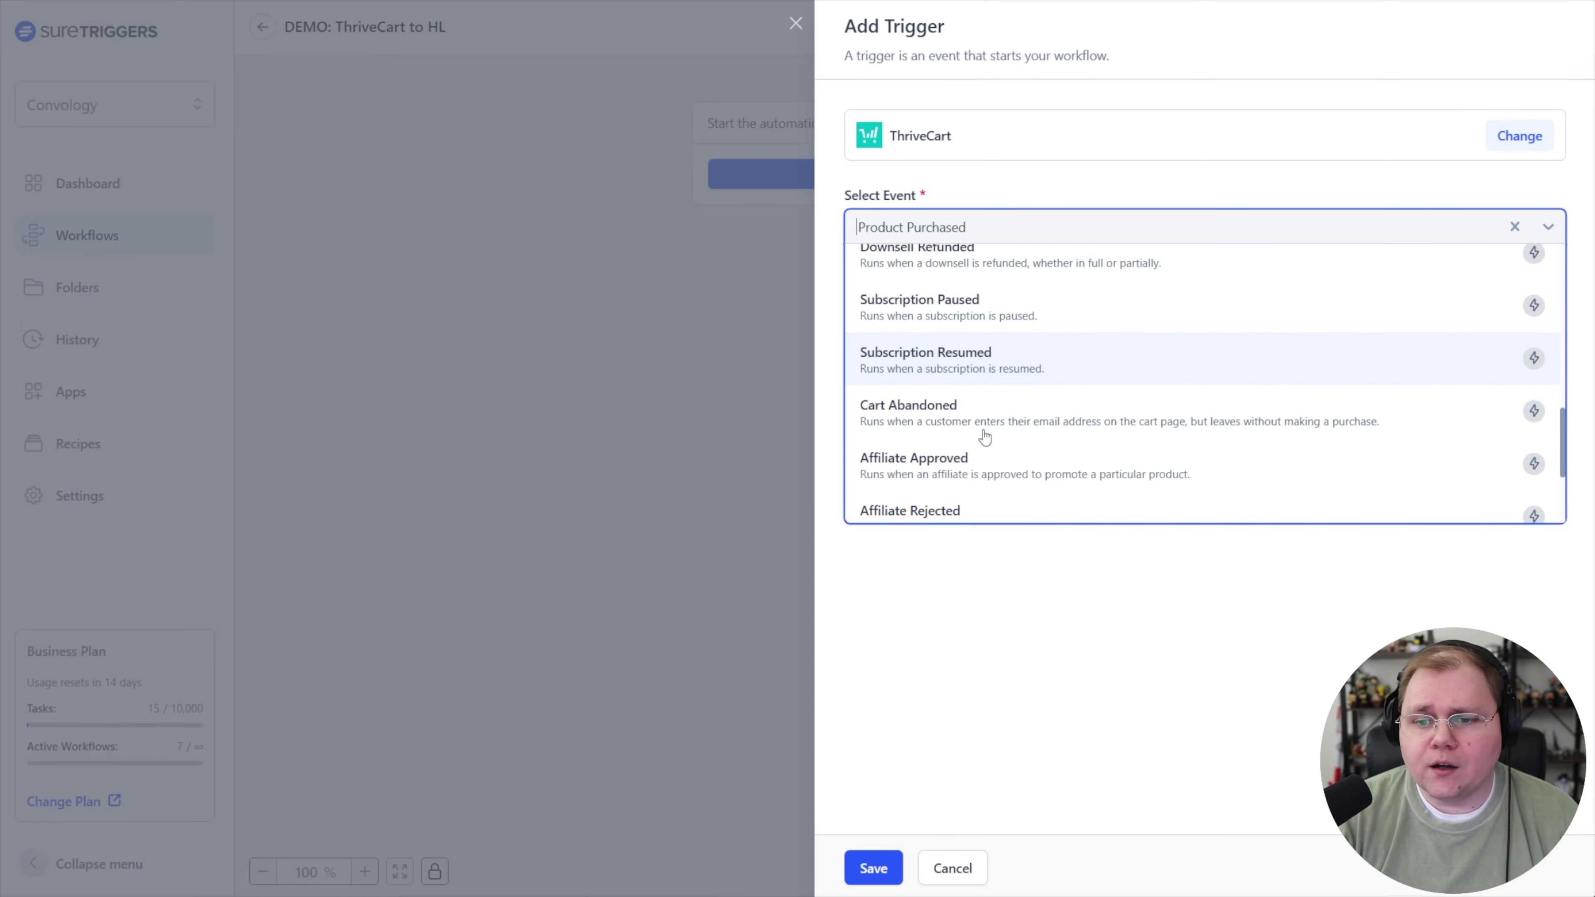
scroll(984, 434, "down", 2)
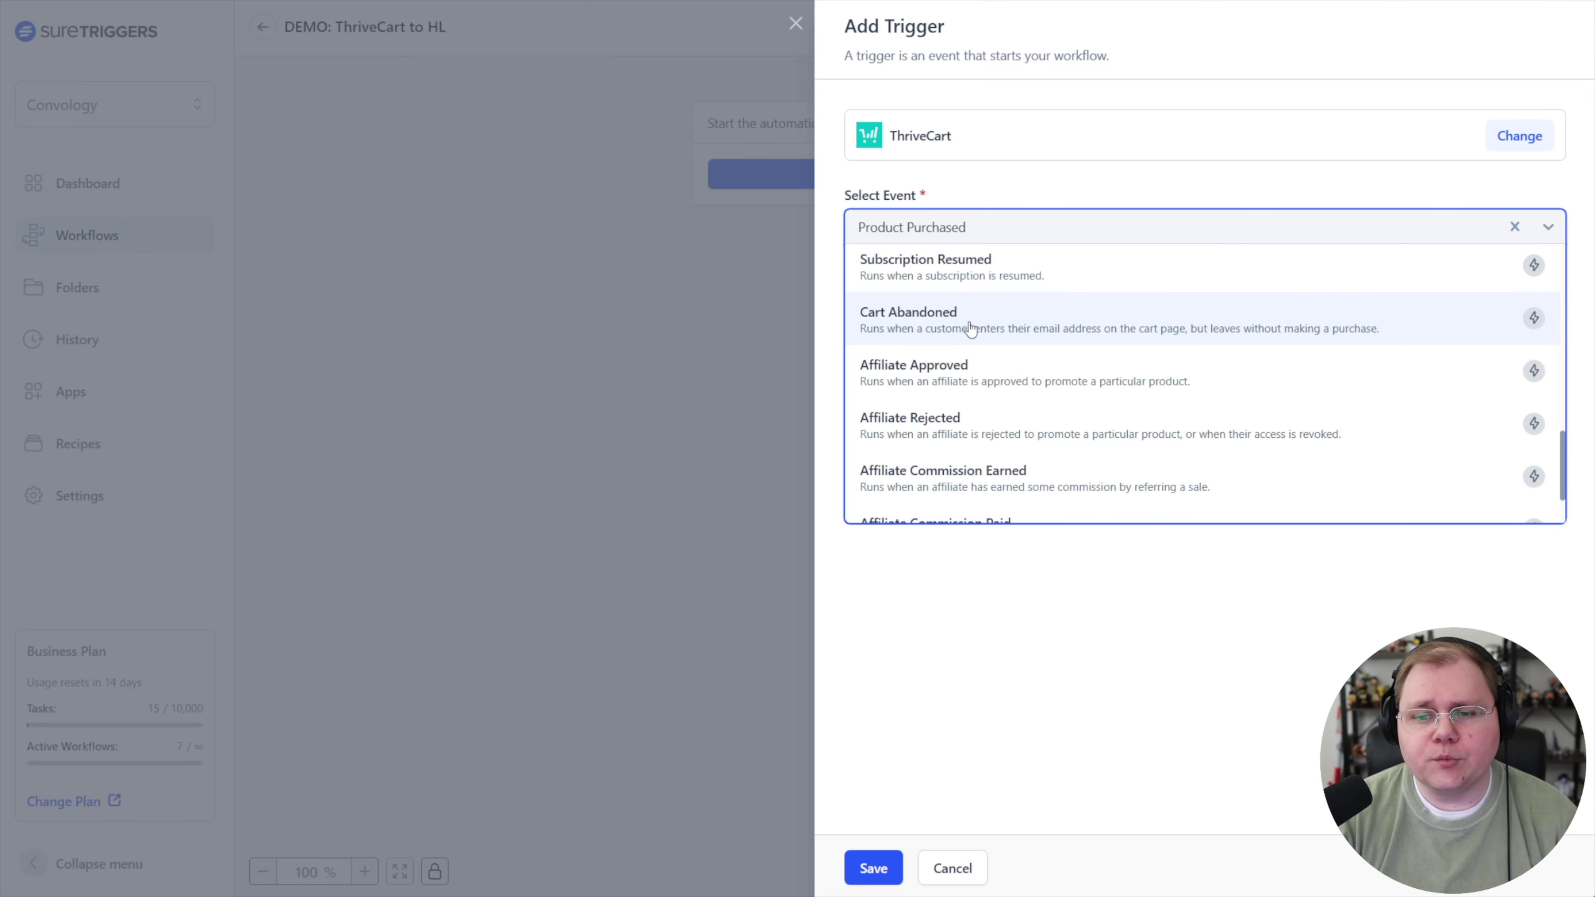
scroll(970, 328, "down", 1)
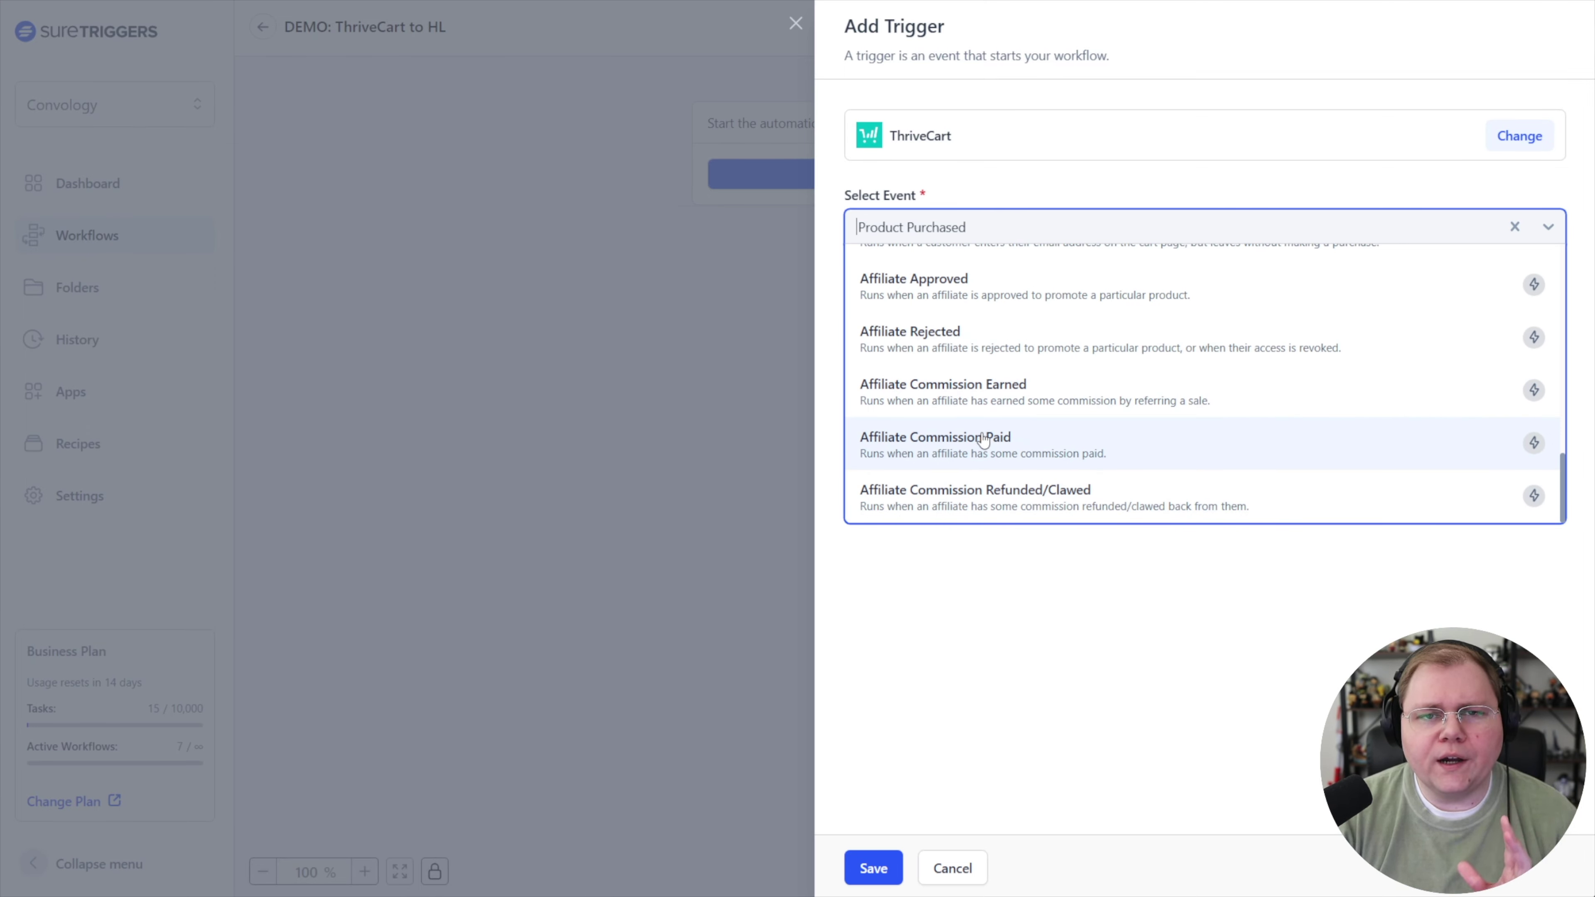
scroll(986, 440, "up", 10)
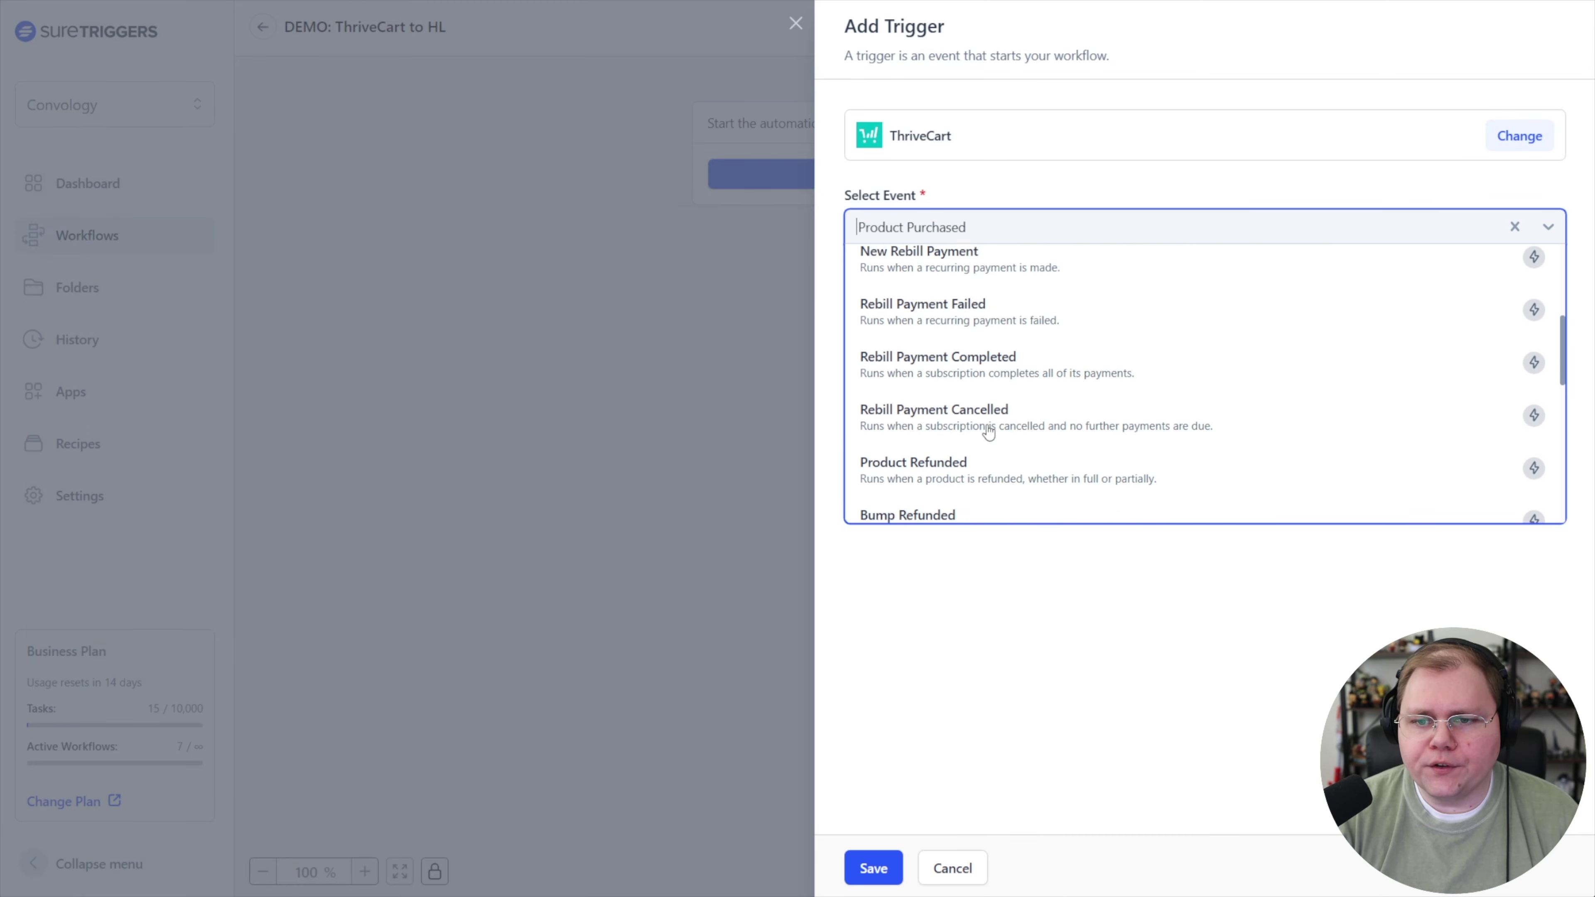
scroll(989, 433, "up", 2)
left_click(896, 326)
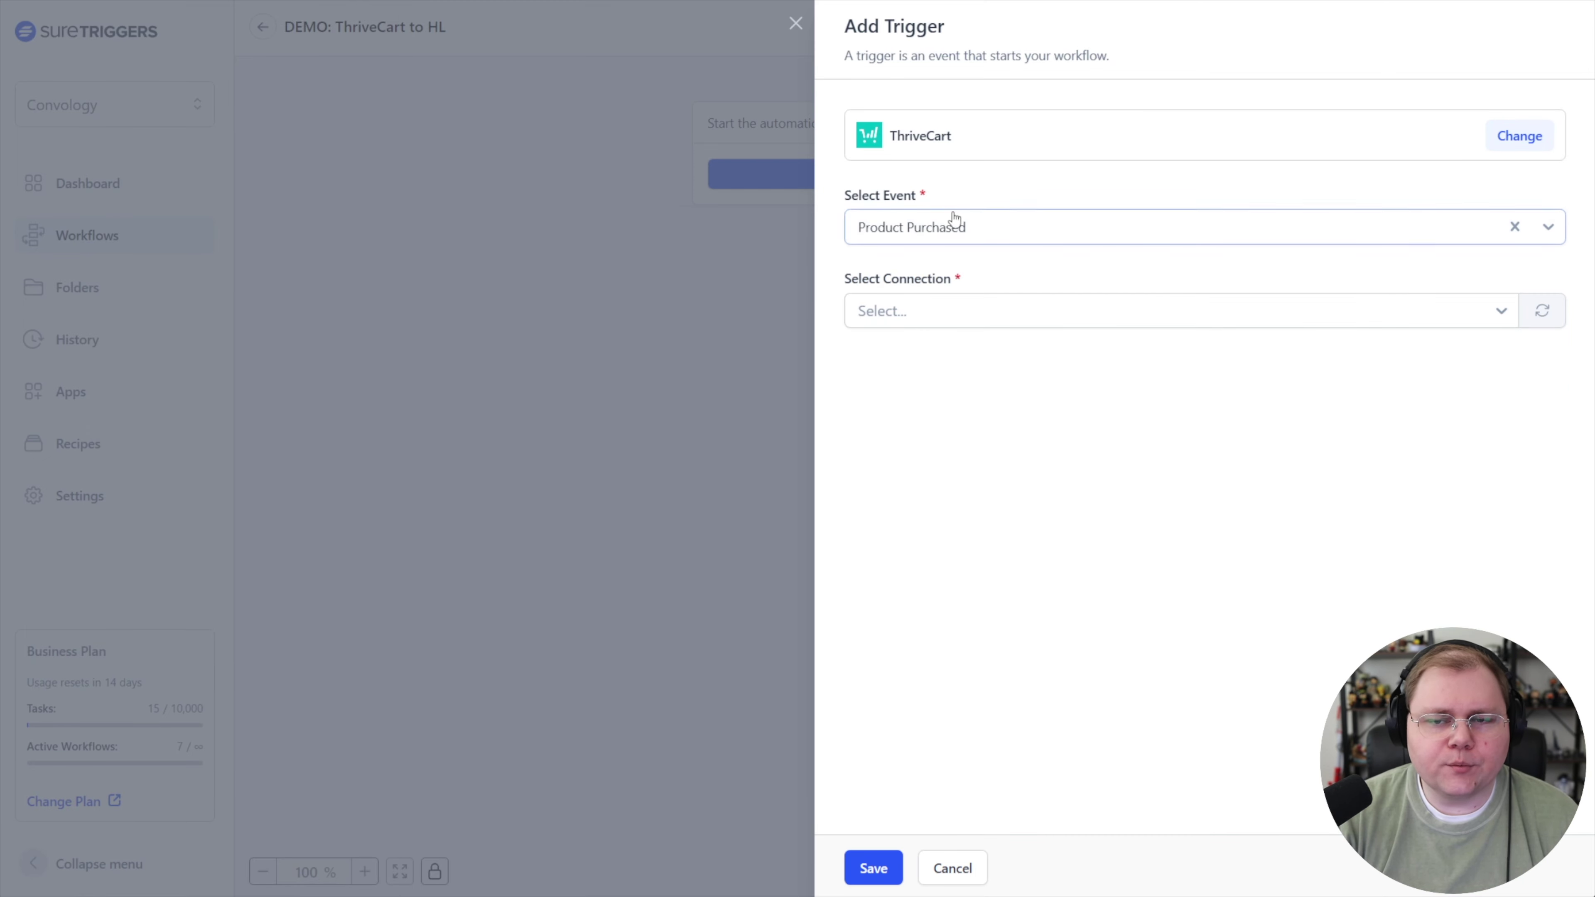
Start a new ThriveCart connection for the trigger and title it "My ThriveCart".
left_click(936, 311)
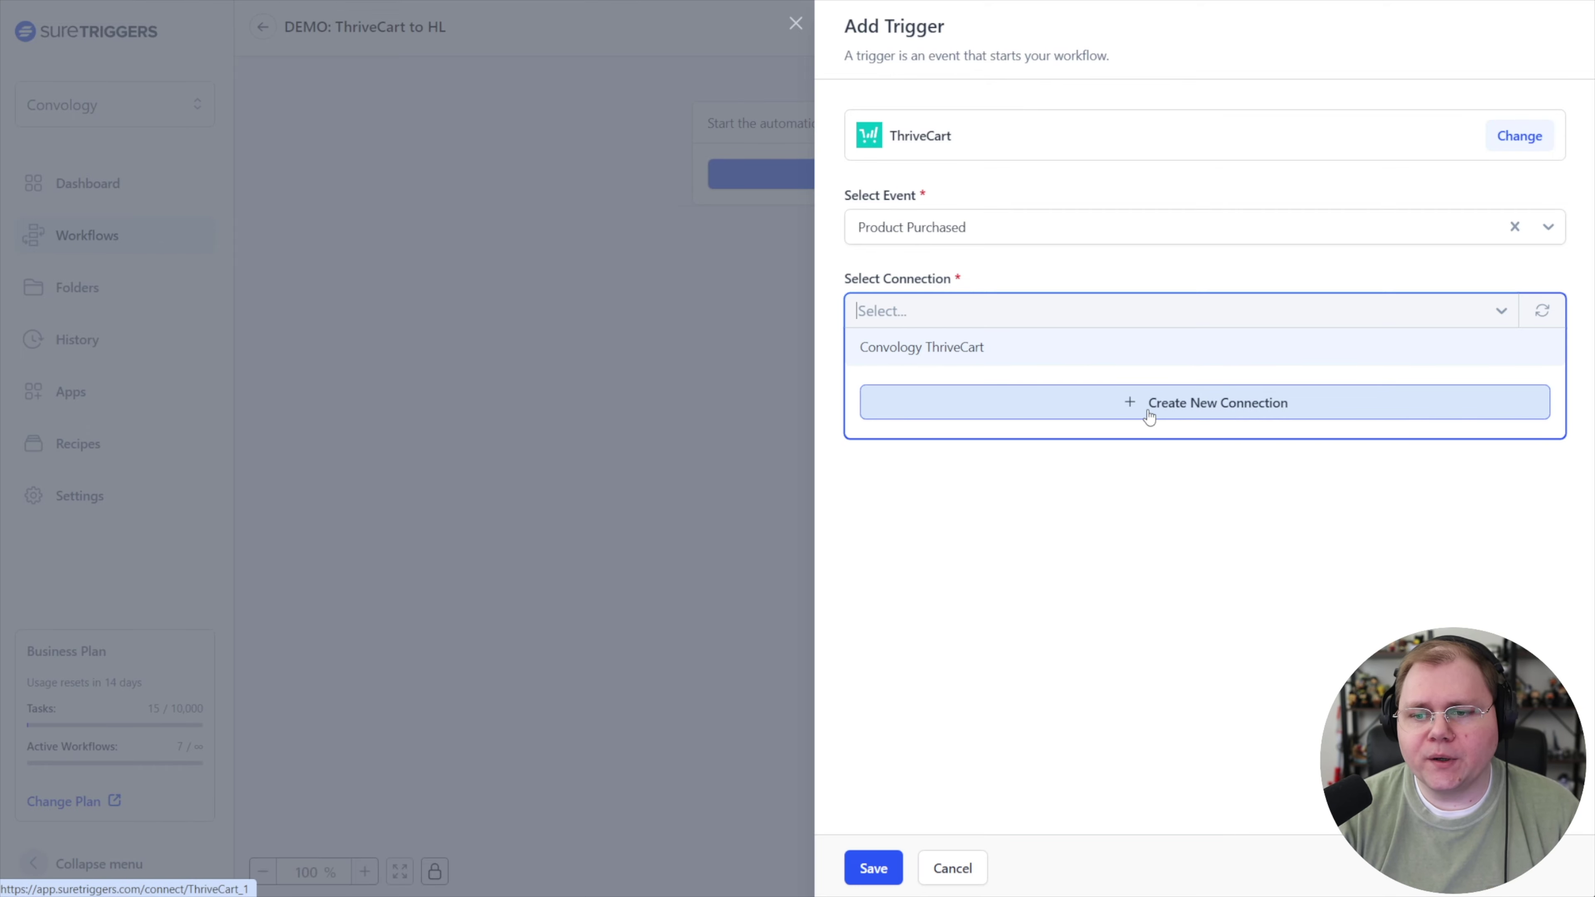
left_click(1231, 413)
type("DE")
key("BackSpace")
key("BackSpace")
type("My ThriveCart")
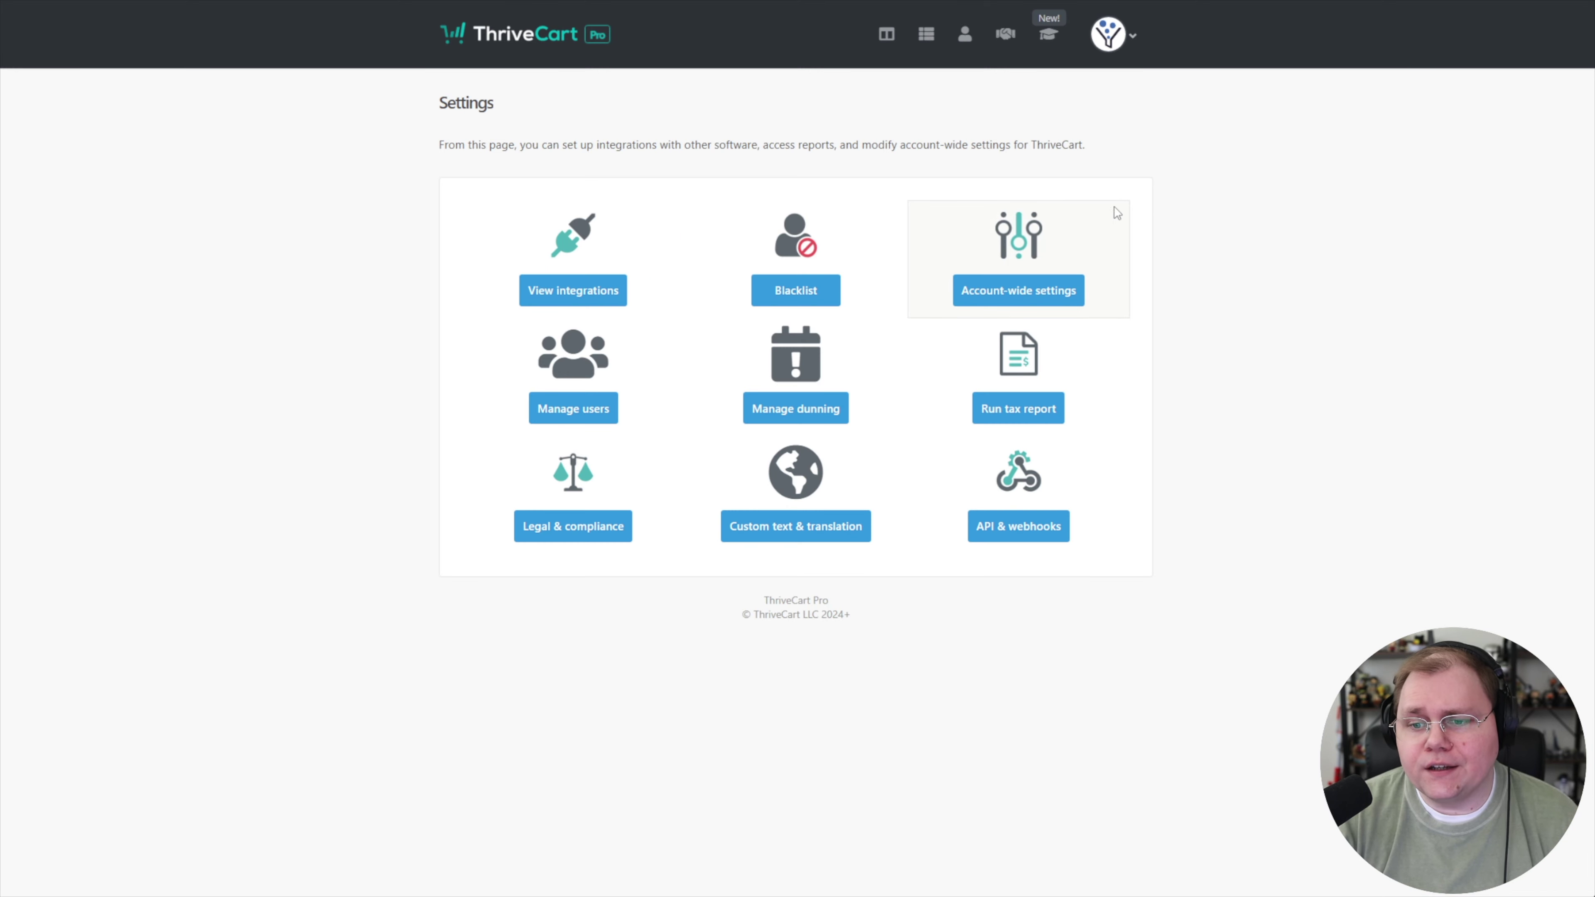
Switch to ThriveCart, open the API keys page in the API & webhooks settings, and start creating an API key.
left_click(1036, 535)
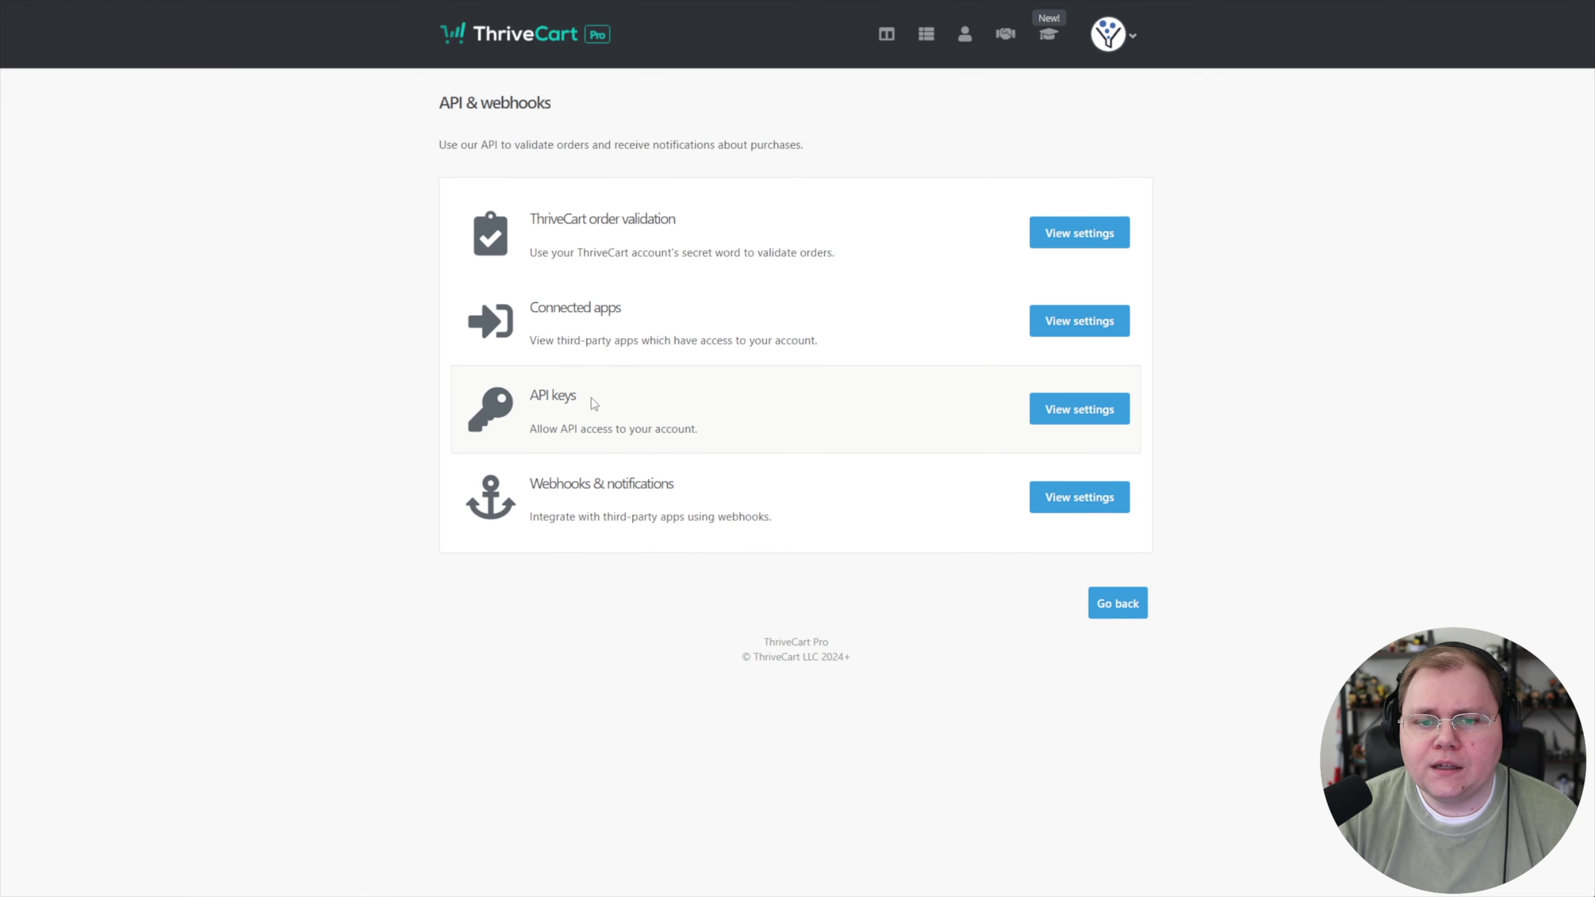
left_click(1068, 412)
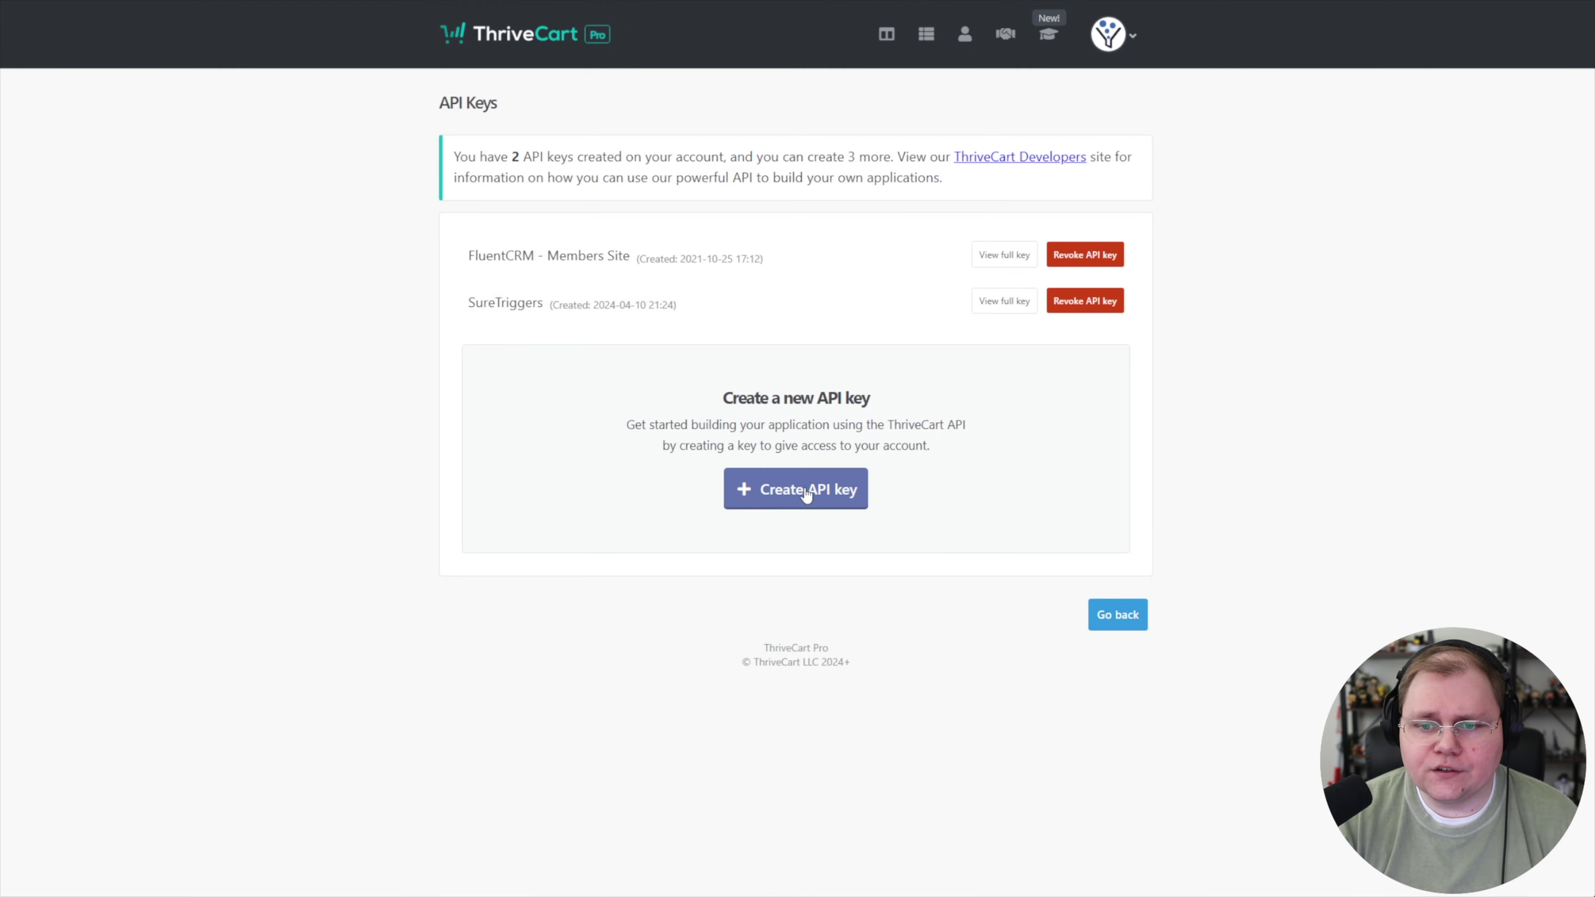
left_click(771, 496)
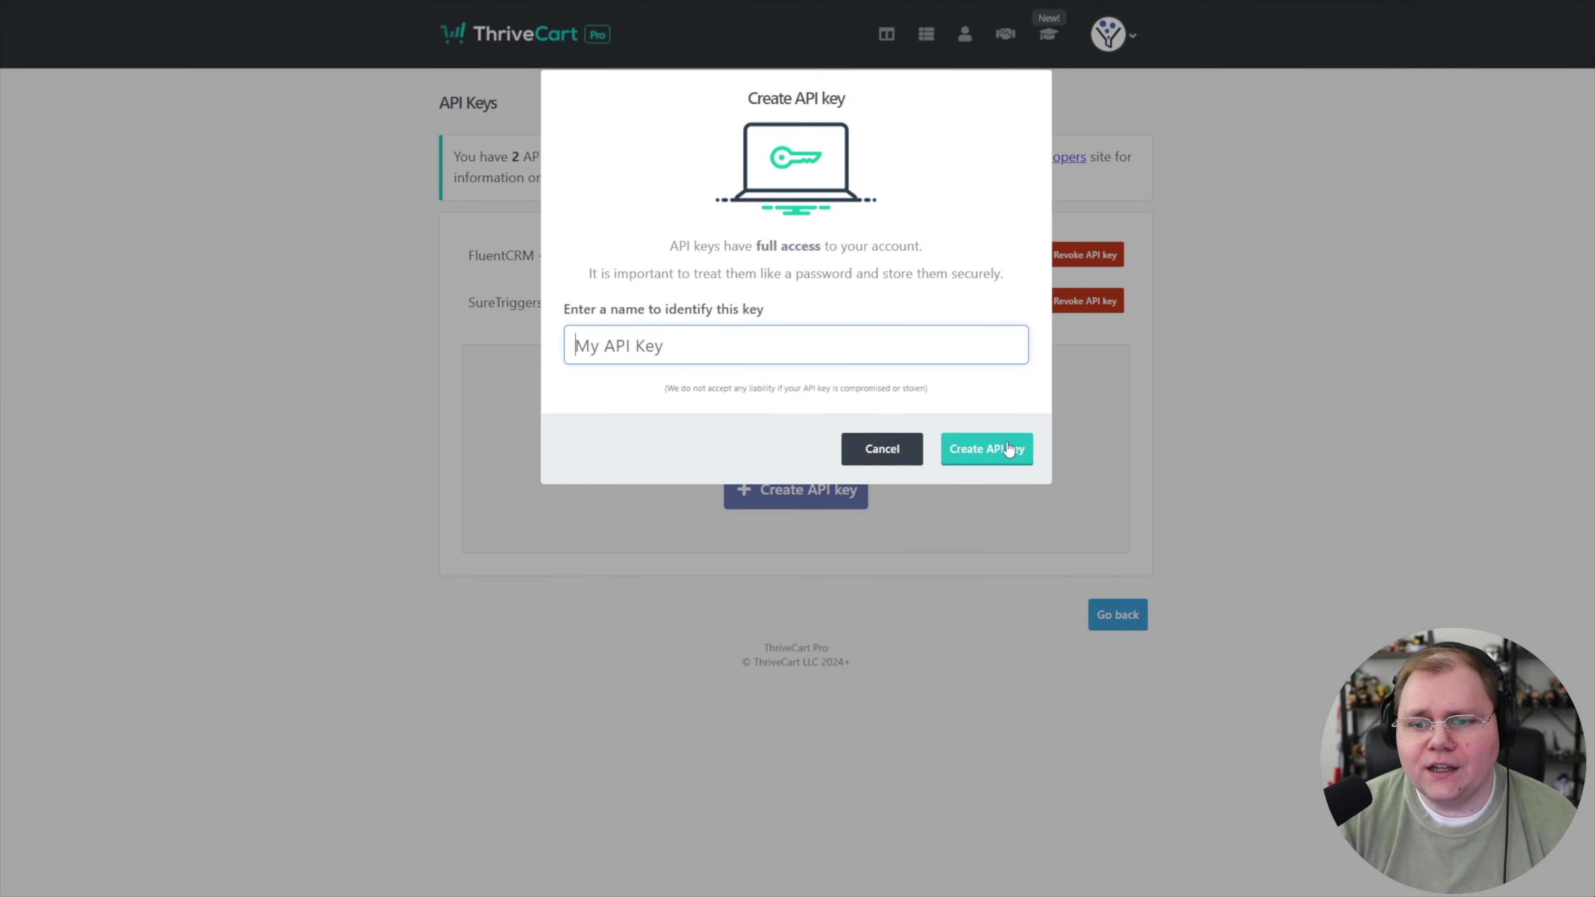
left_click(1296, 423)
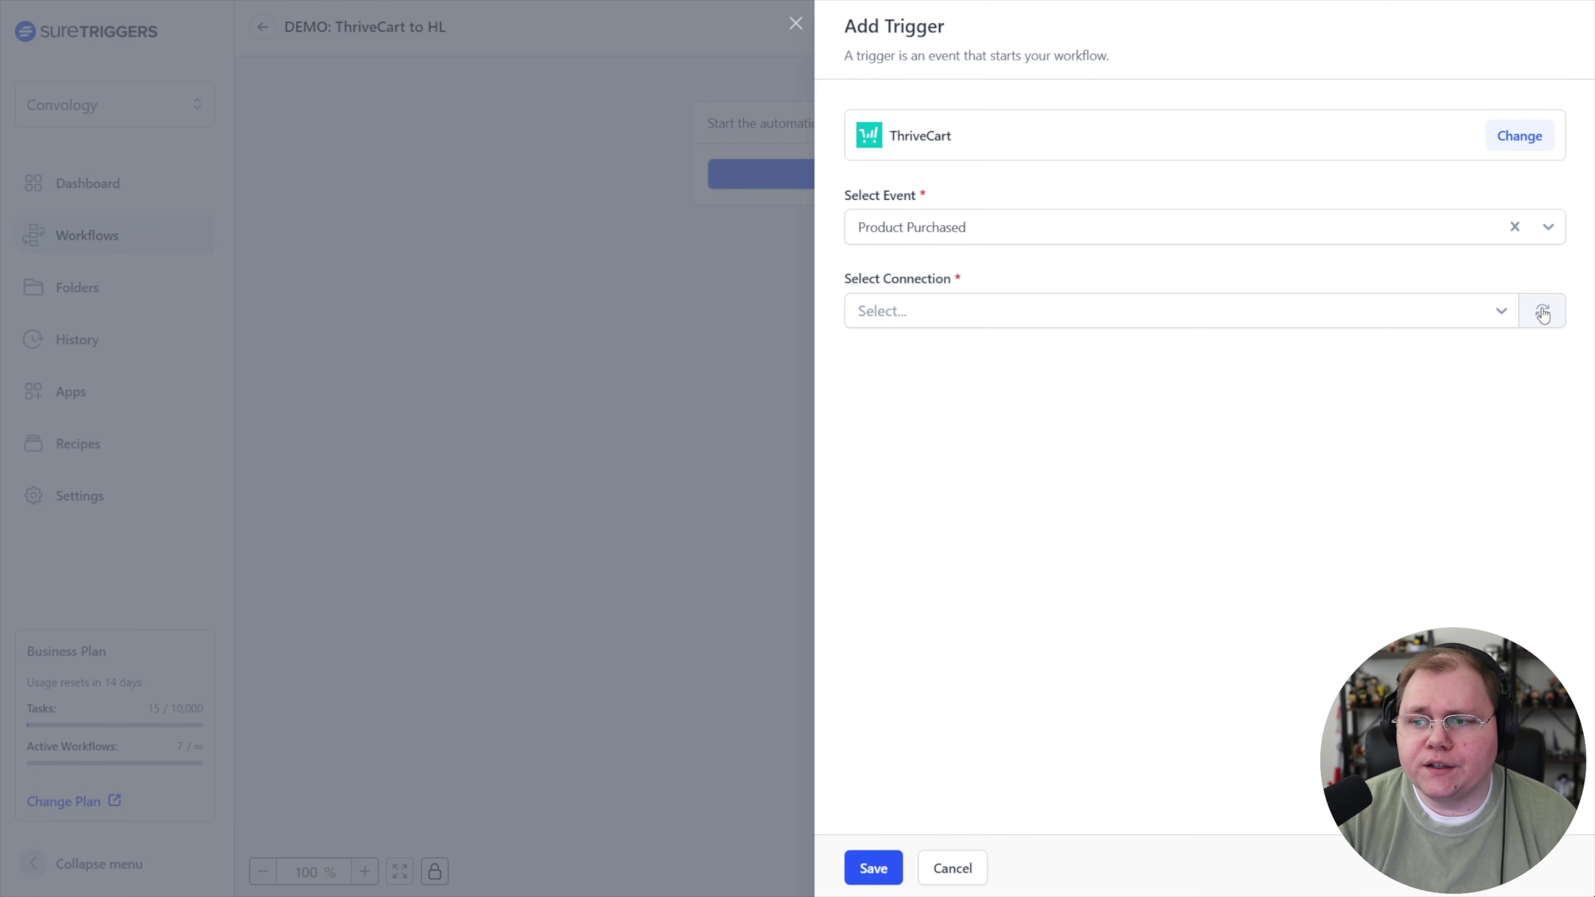
Select the existing Convology ThriveCart connection for the SureTriggers trigger and set the product status to Test Mode.
left_click(1000, 324)
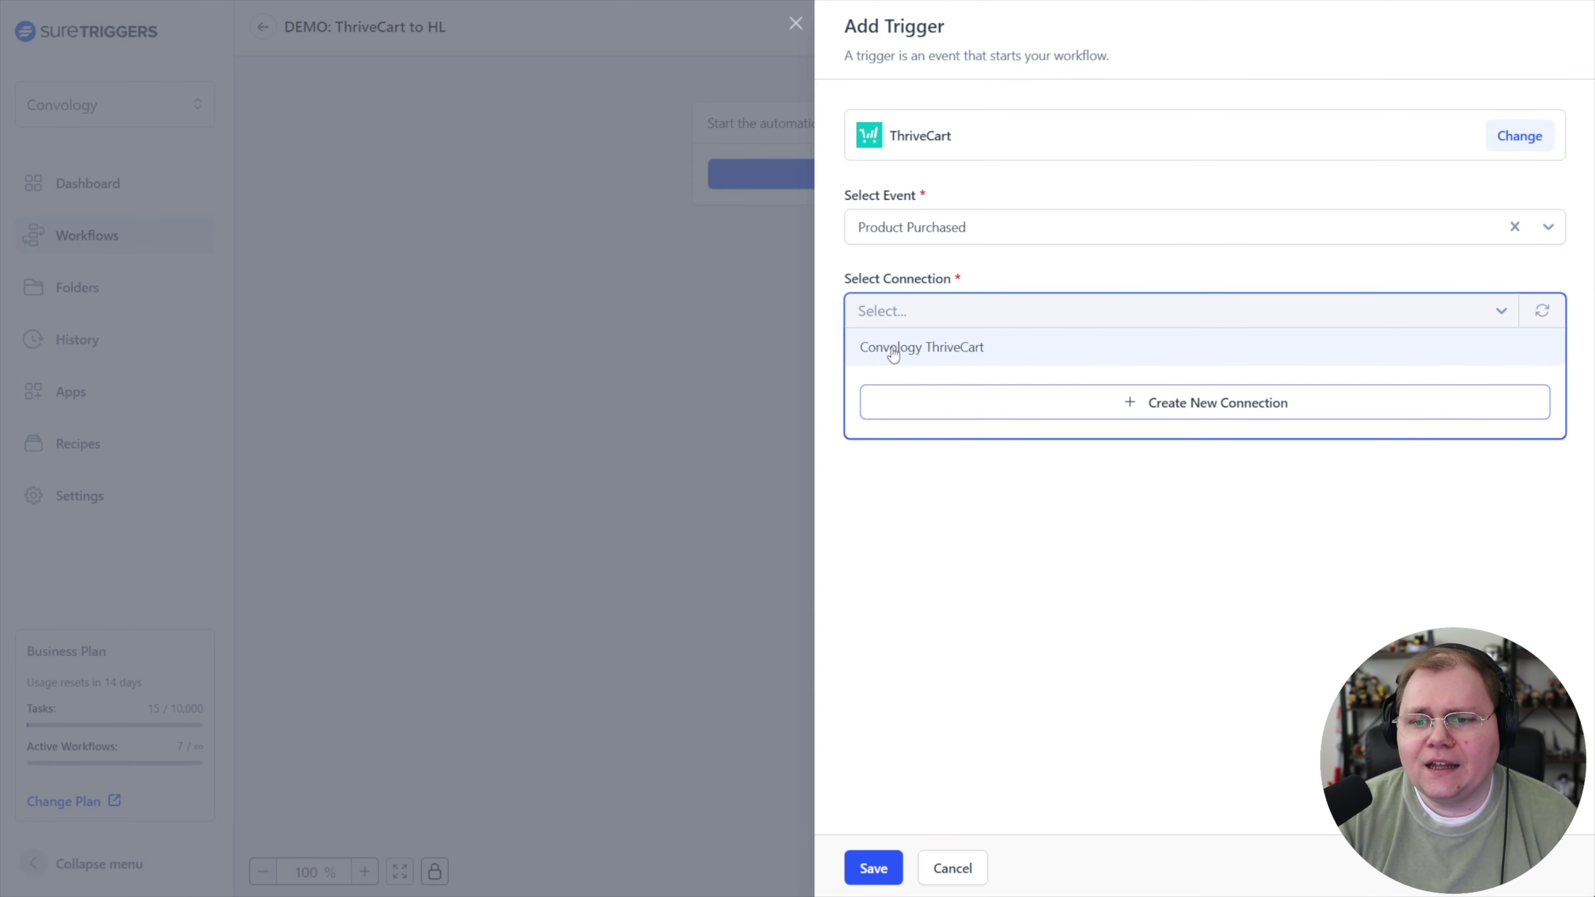
left_click(892, 347)
left_click(923, 427)
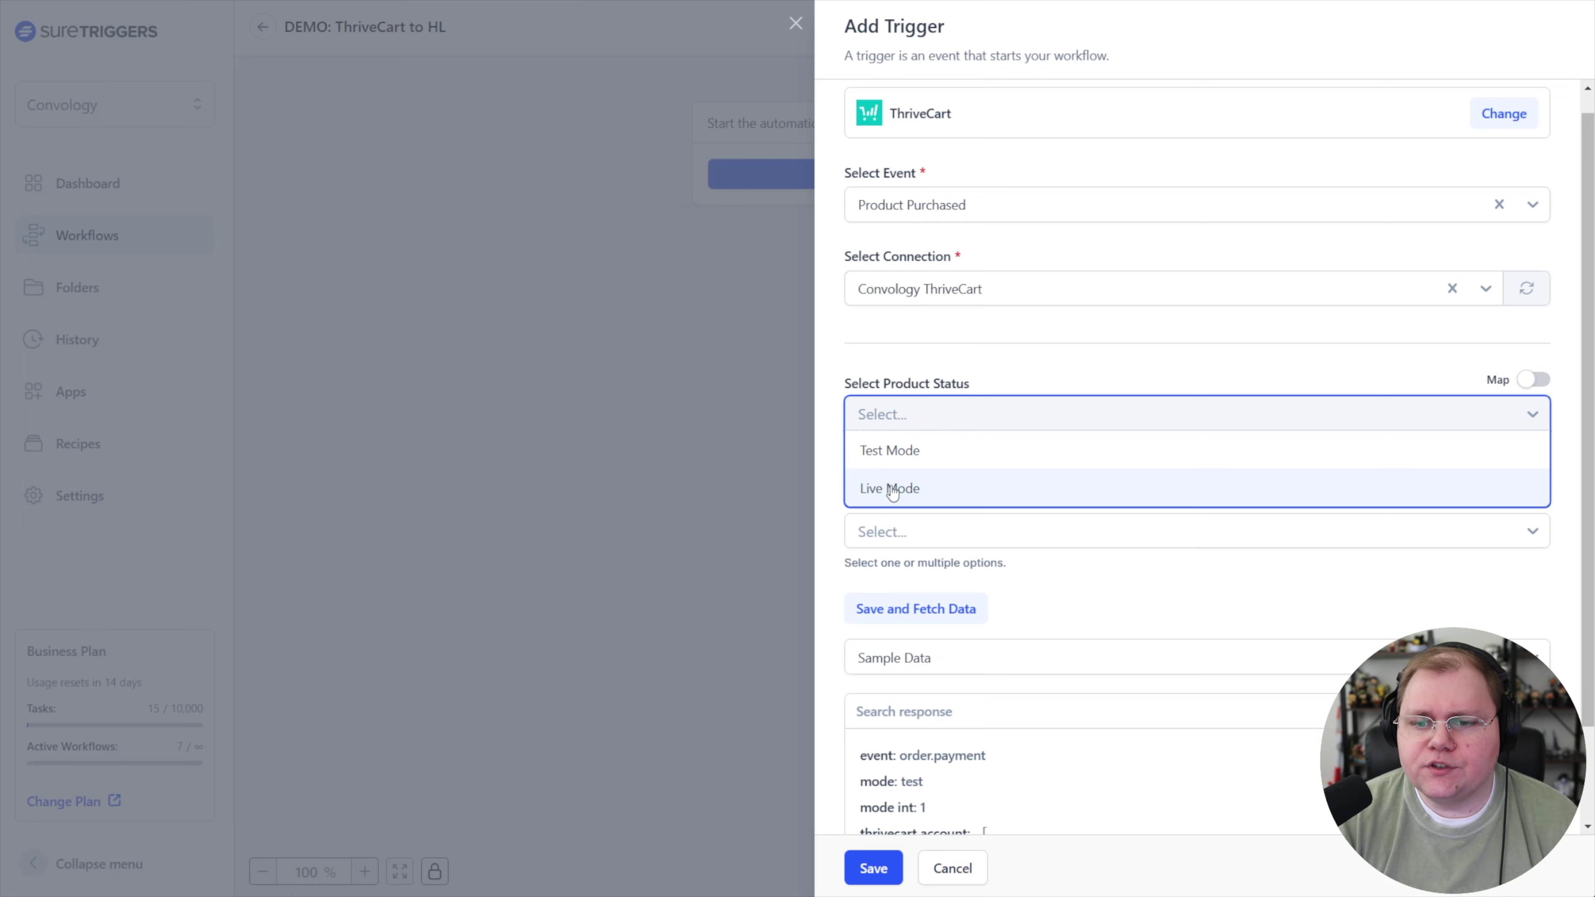
left_click(911, 451)
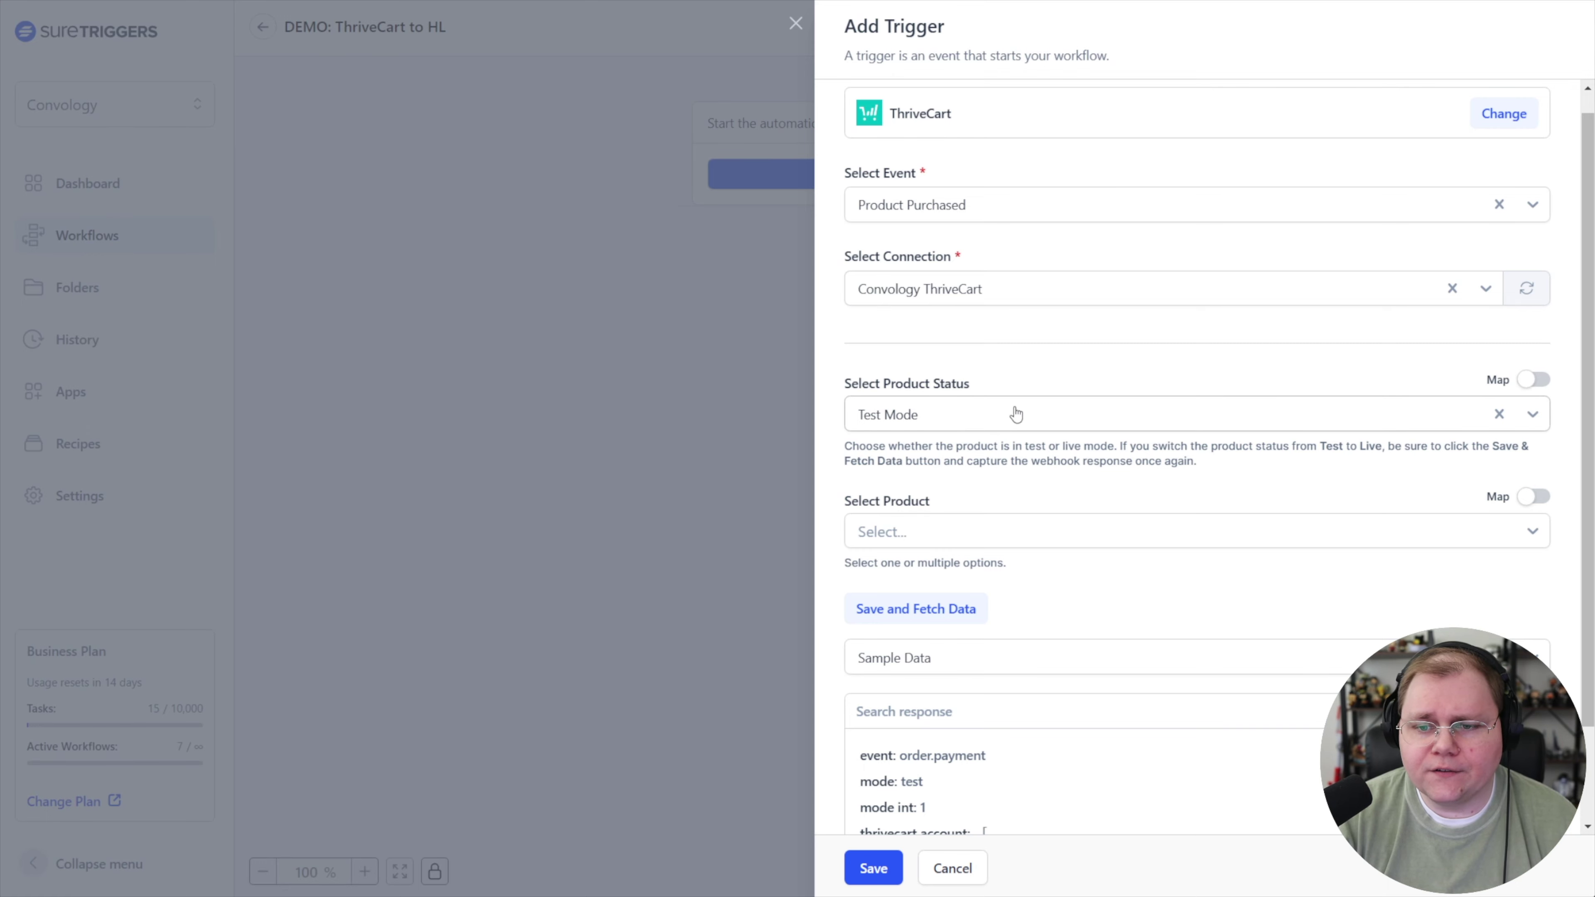
Choose the product "DEMO: All-Access to HighLevel" for the ThriveCart trigger and save the trigger.
left_click(903, 530)
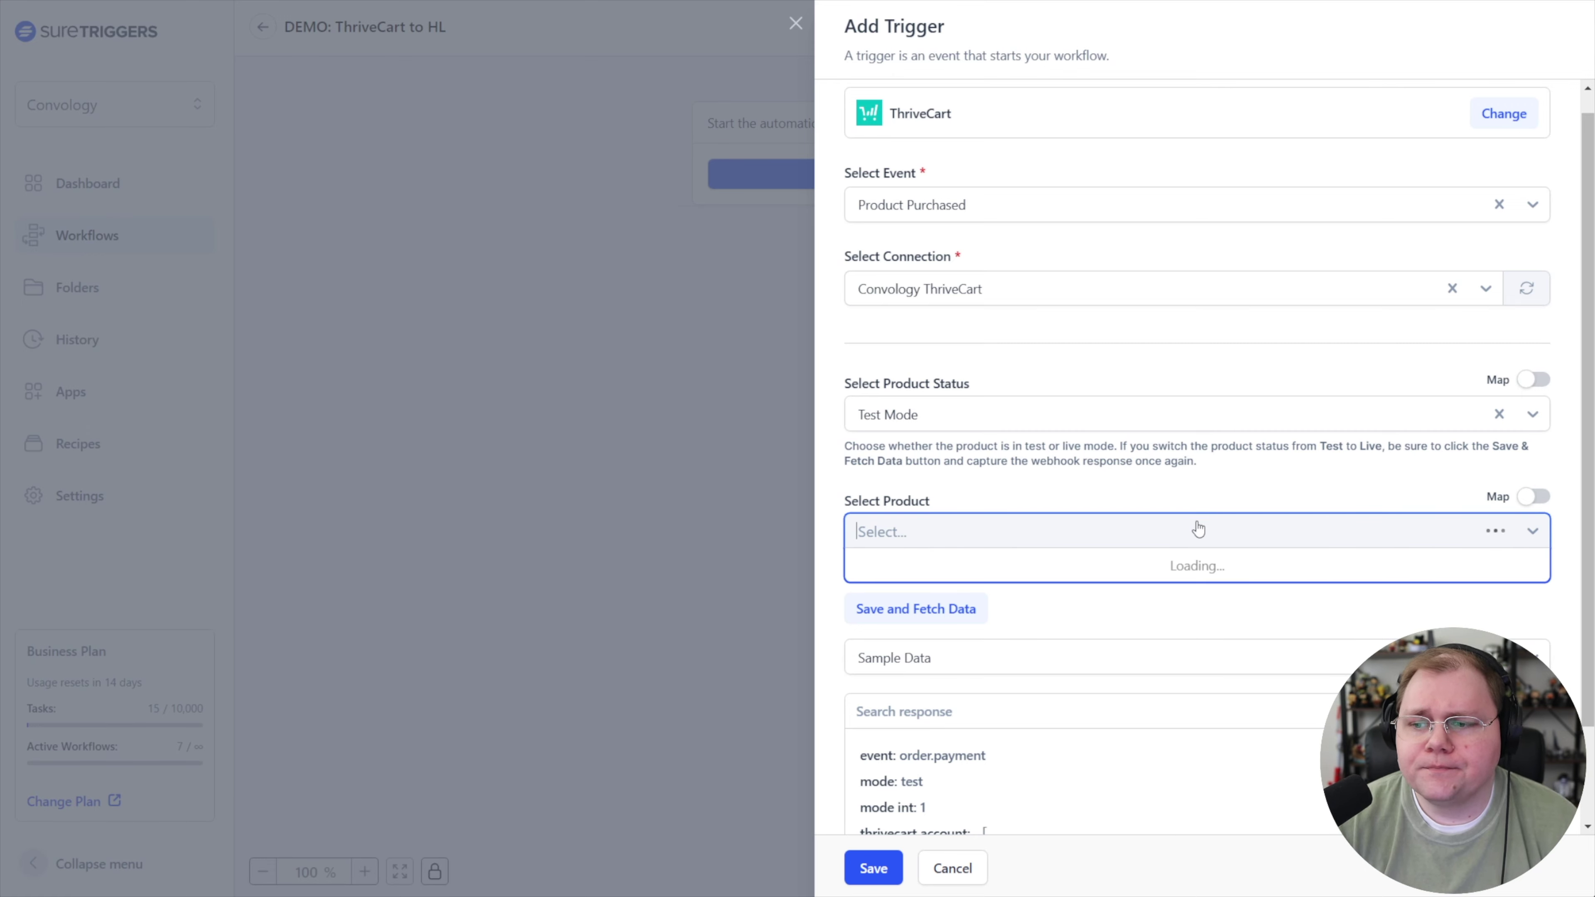
left_click(1027, 565)
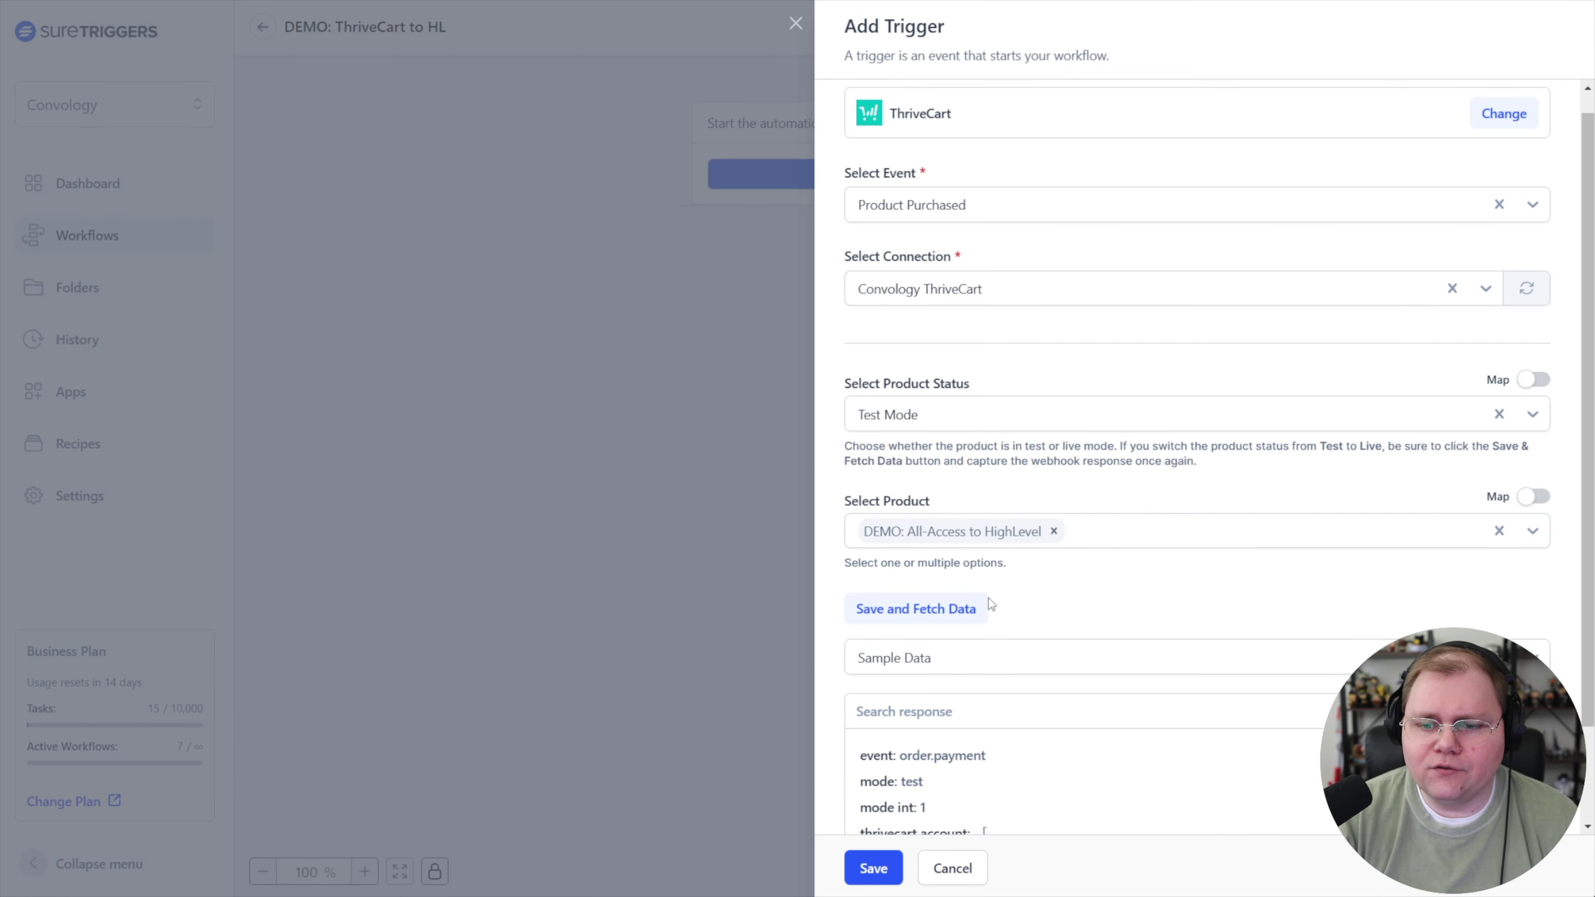
scroll(1094, 548, "down", 2)
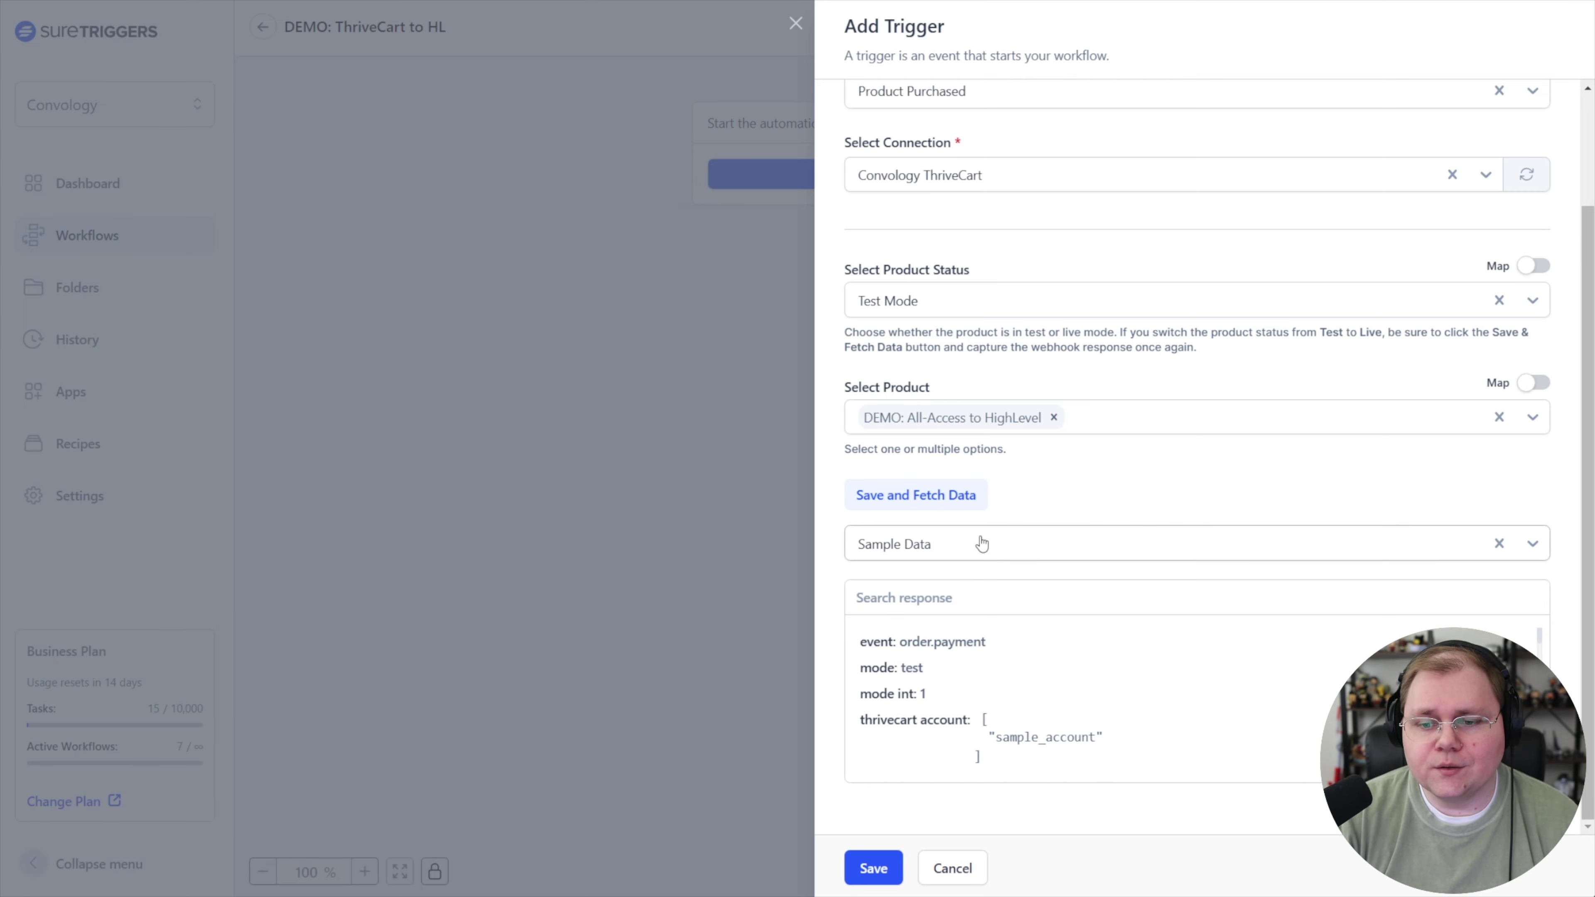
left_click(873, 868)
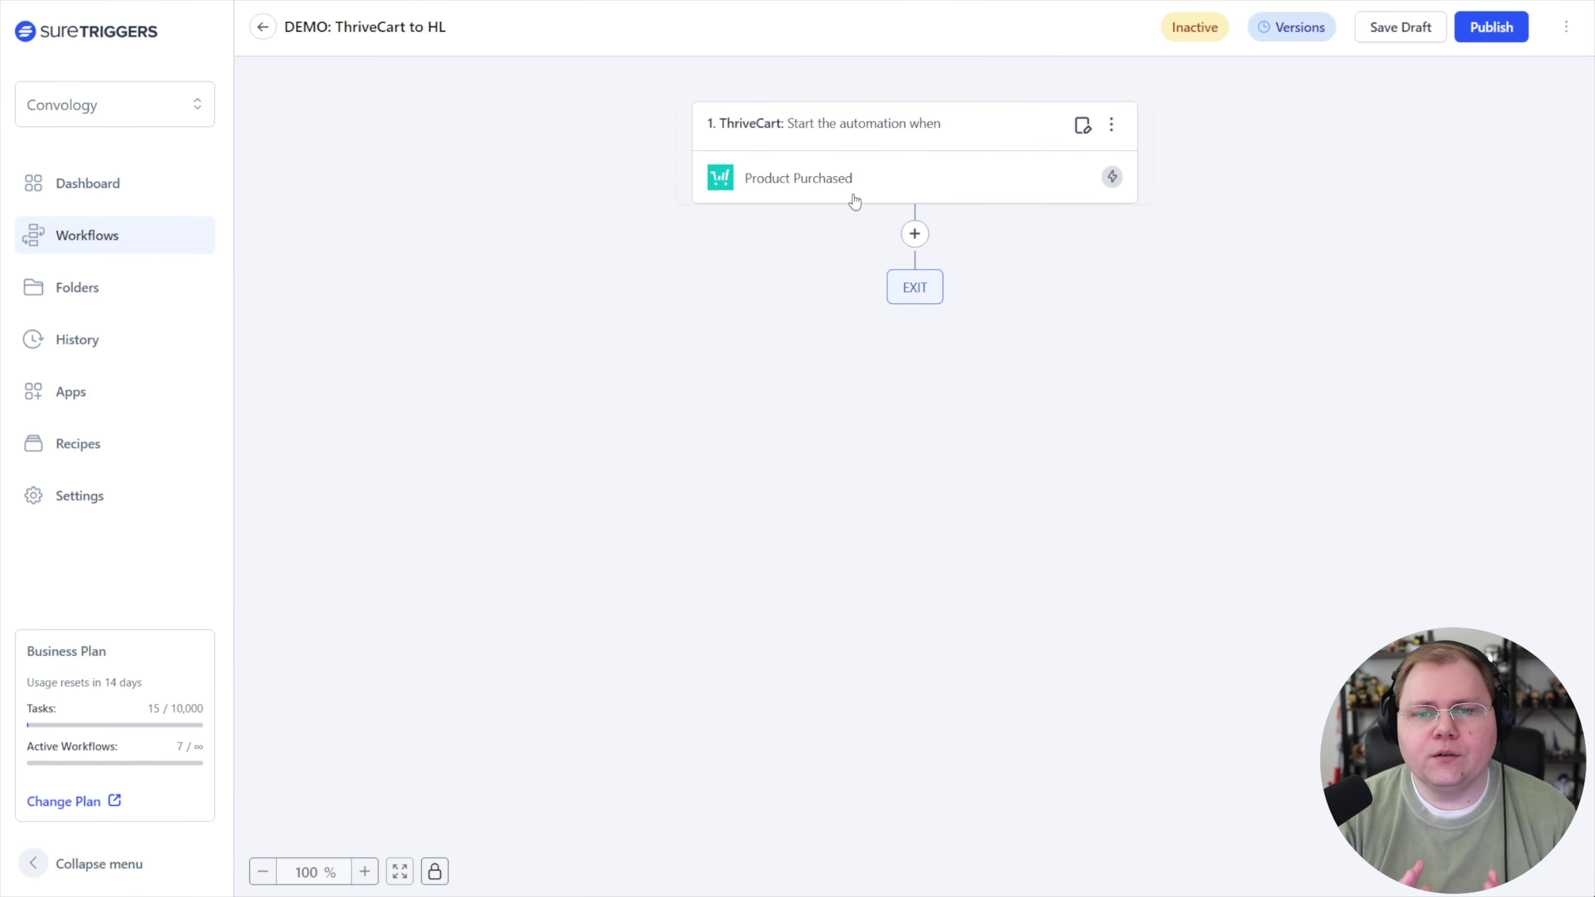
Add a HighLevel LeadConnector action after the ThriveCart trigger and choose the Create Contact event.
left_click(915, 234)
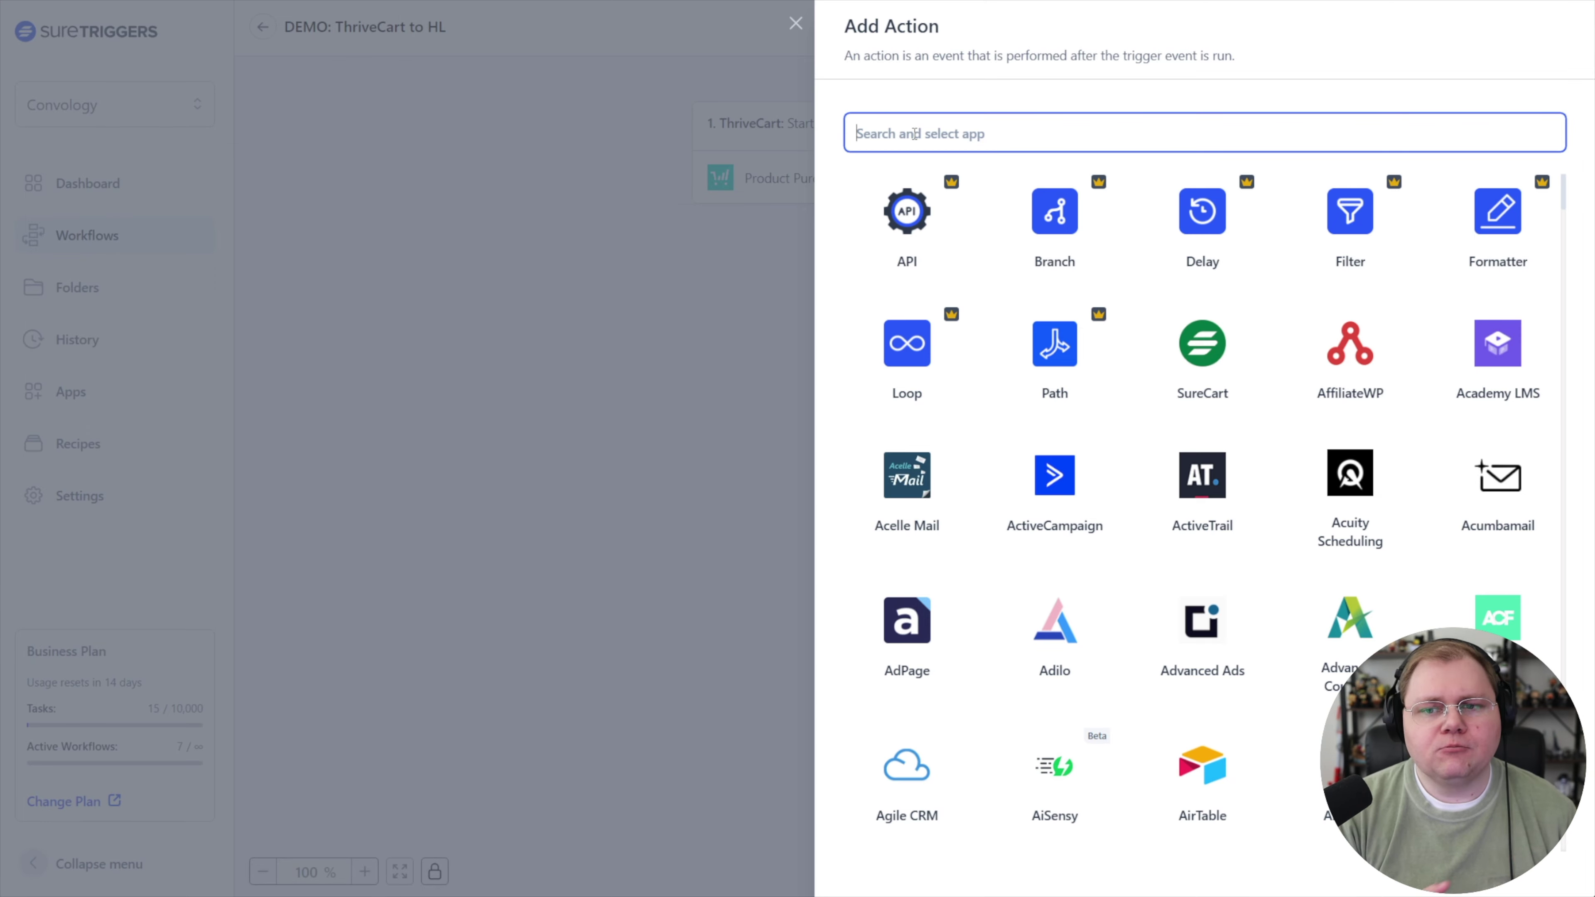
type("highlevel")
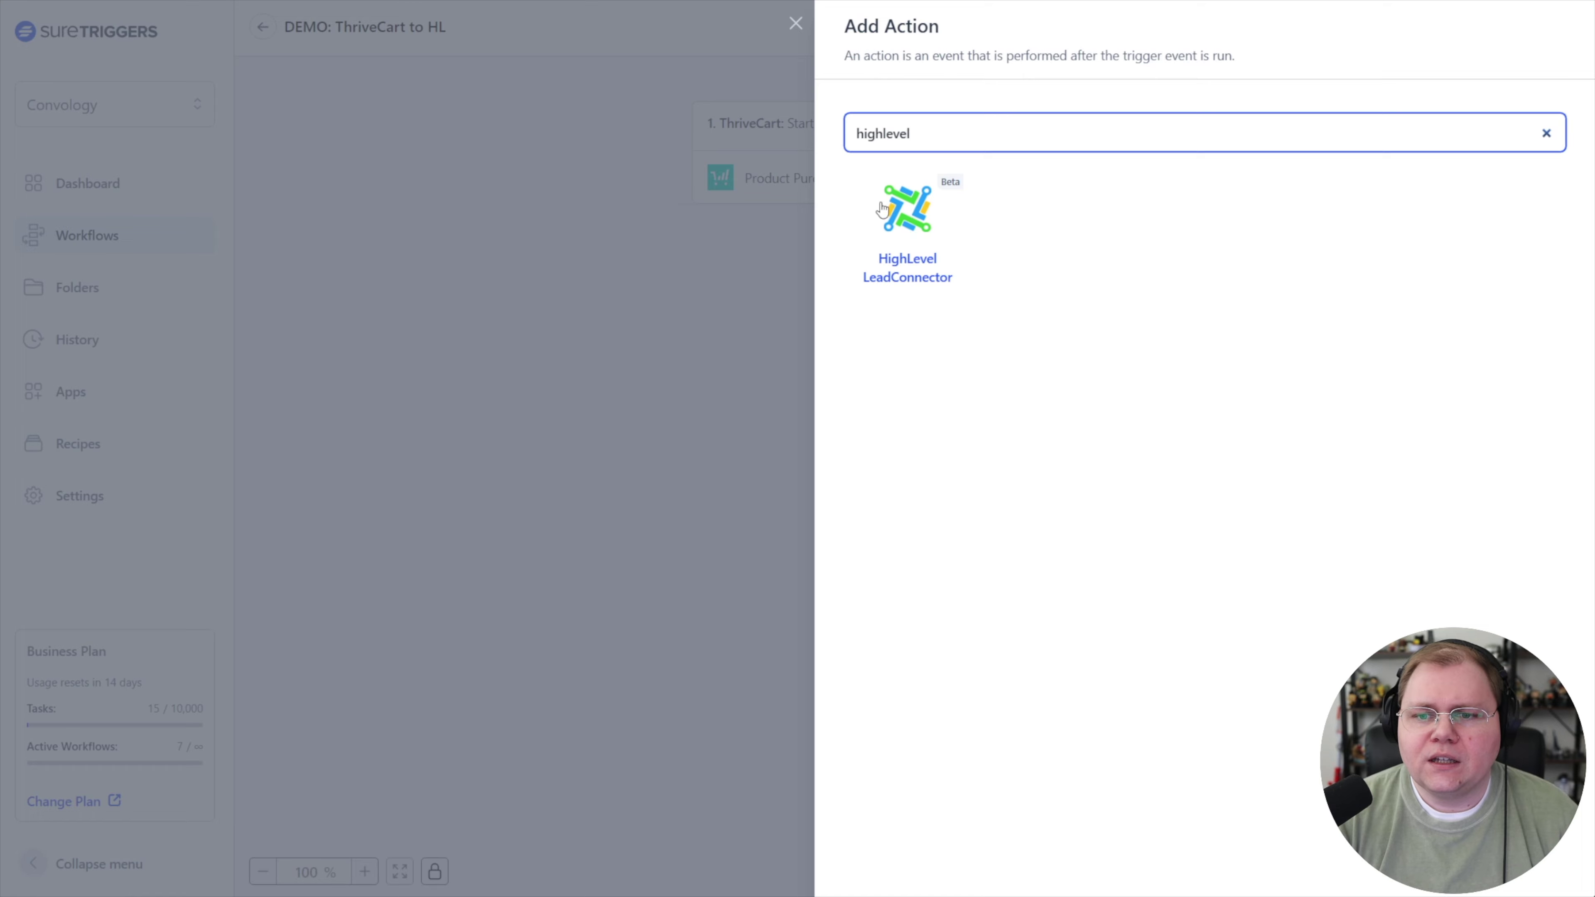
left_click(892, 242)
left_click(951, 277)
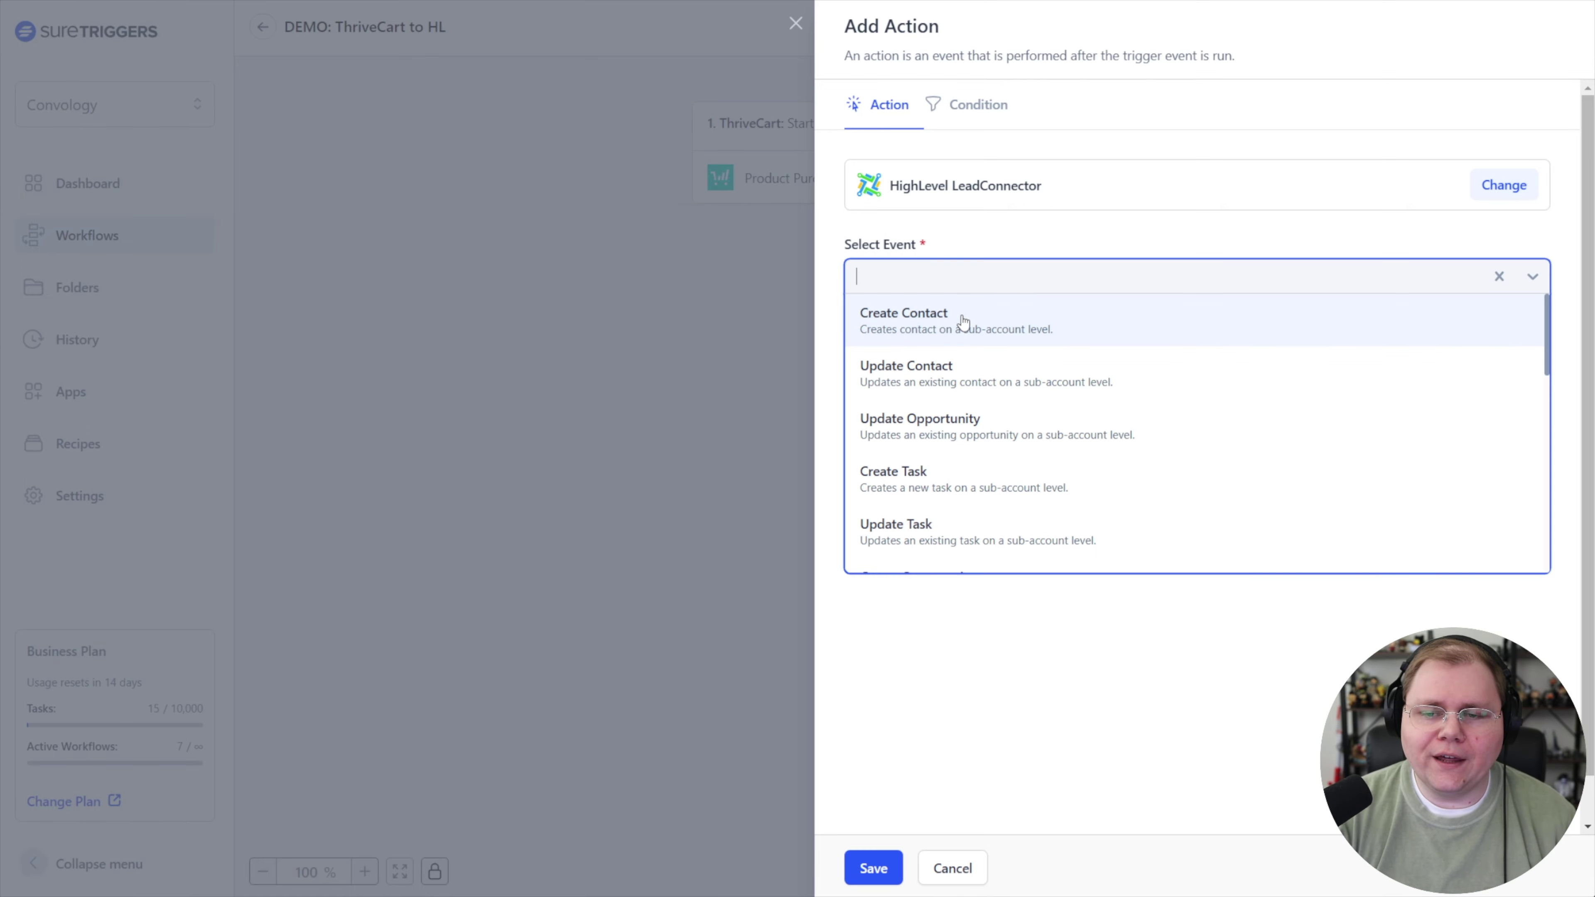
left_click(972, 327)
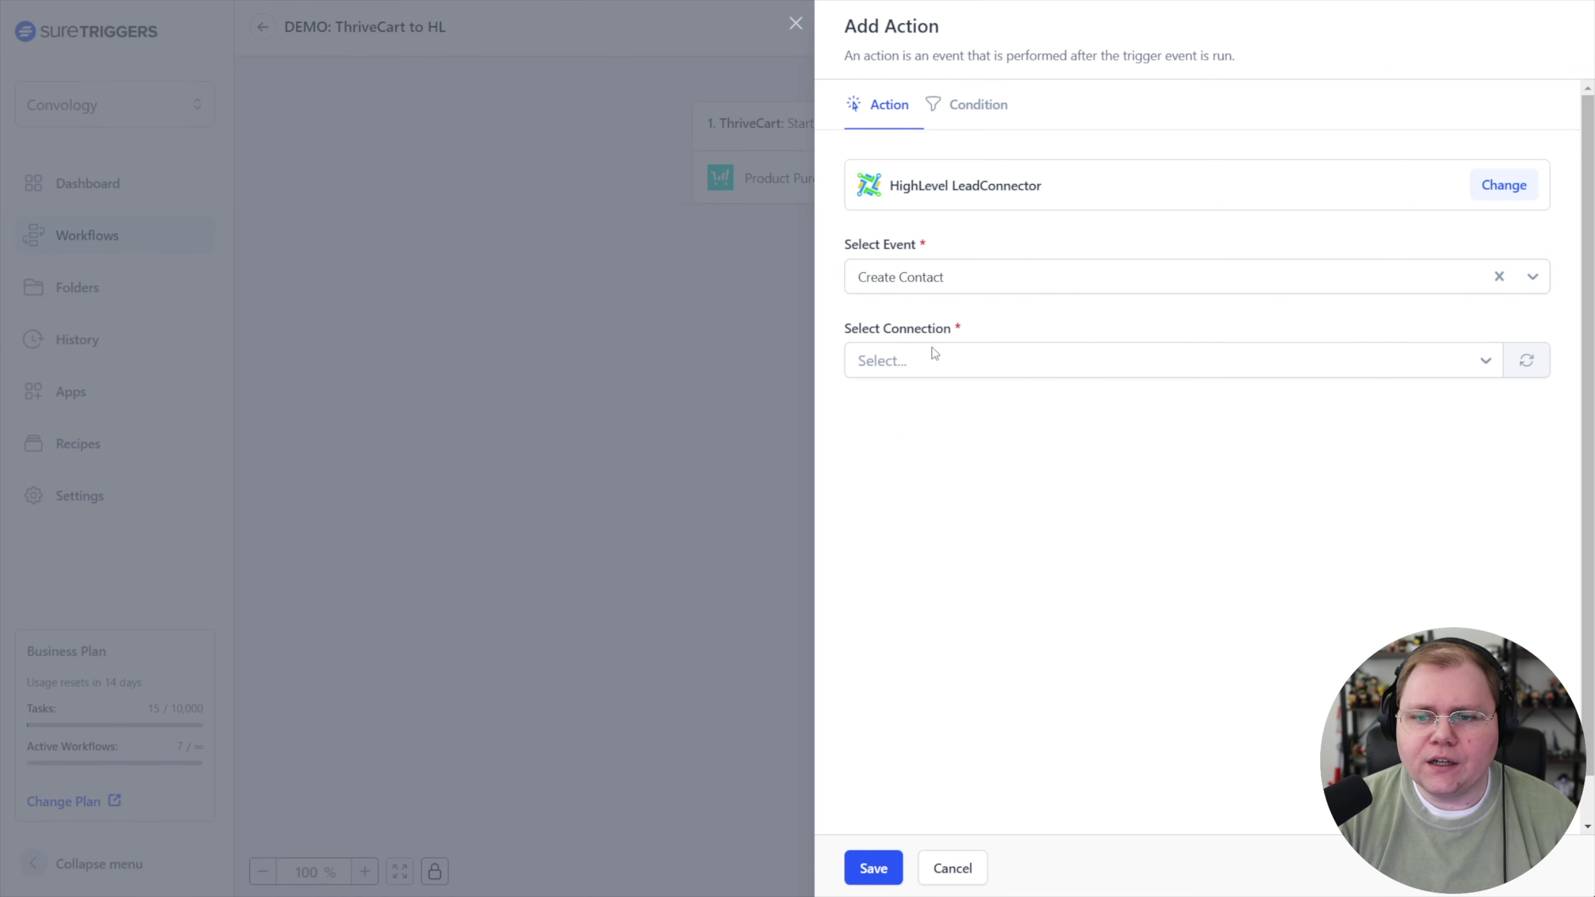
Start a new HighLevel LeadConnector connection and locate the API key in the HighLevel sub-account's Business Profile settings.
left_click(923, 368)
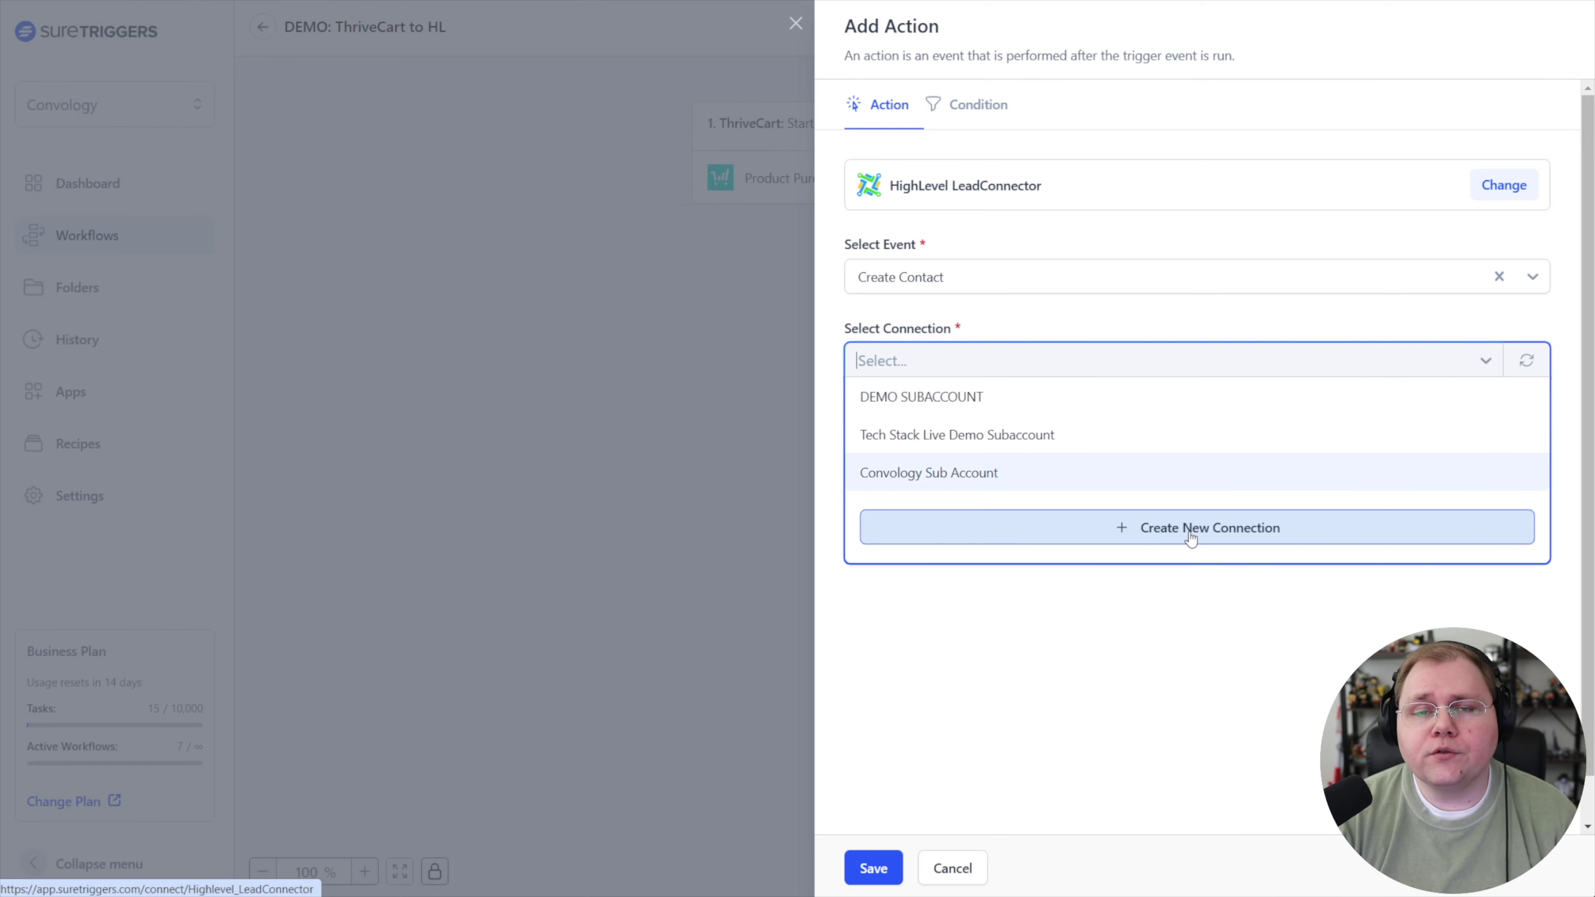
left_click(1257, 534)
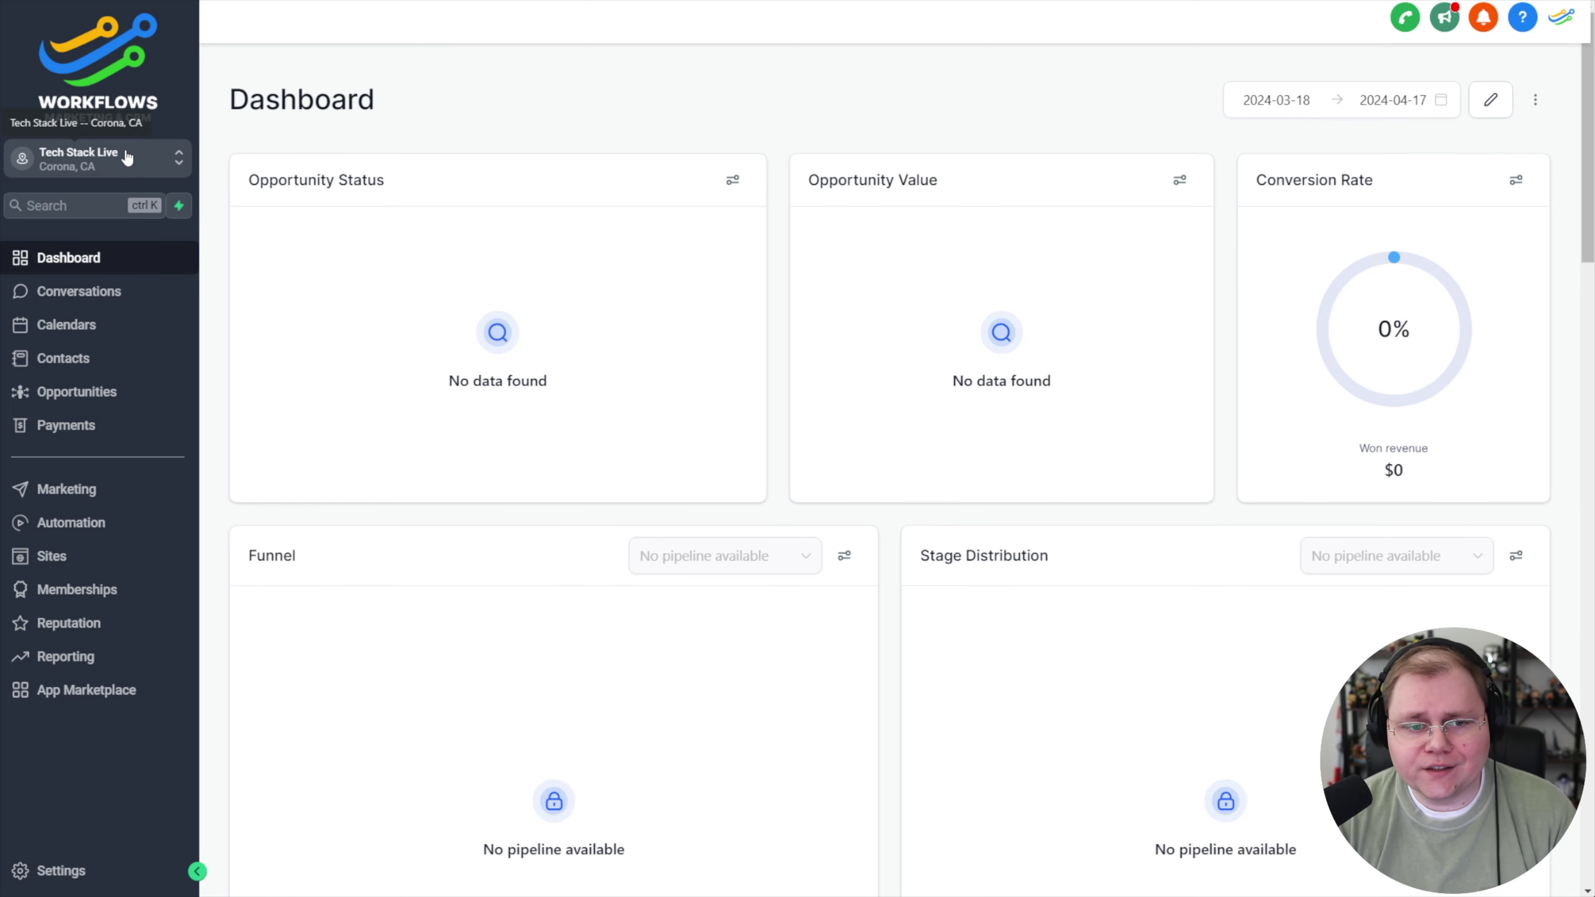
left_click(55, 871)
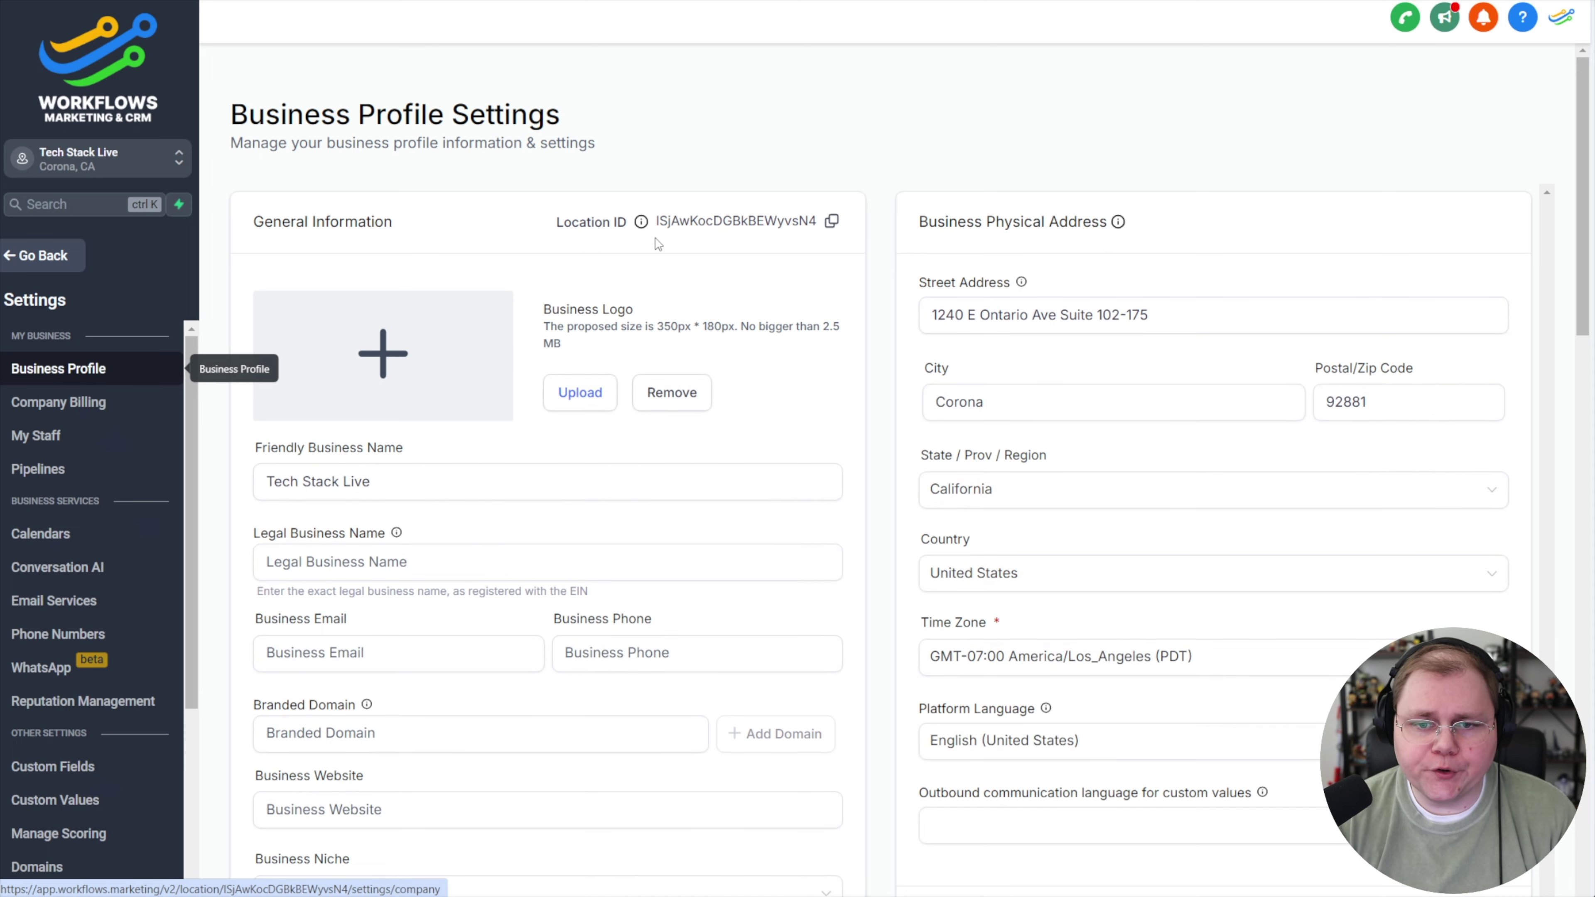
scroll(678, 218, "down", 9)
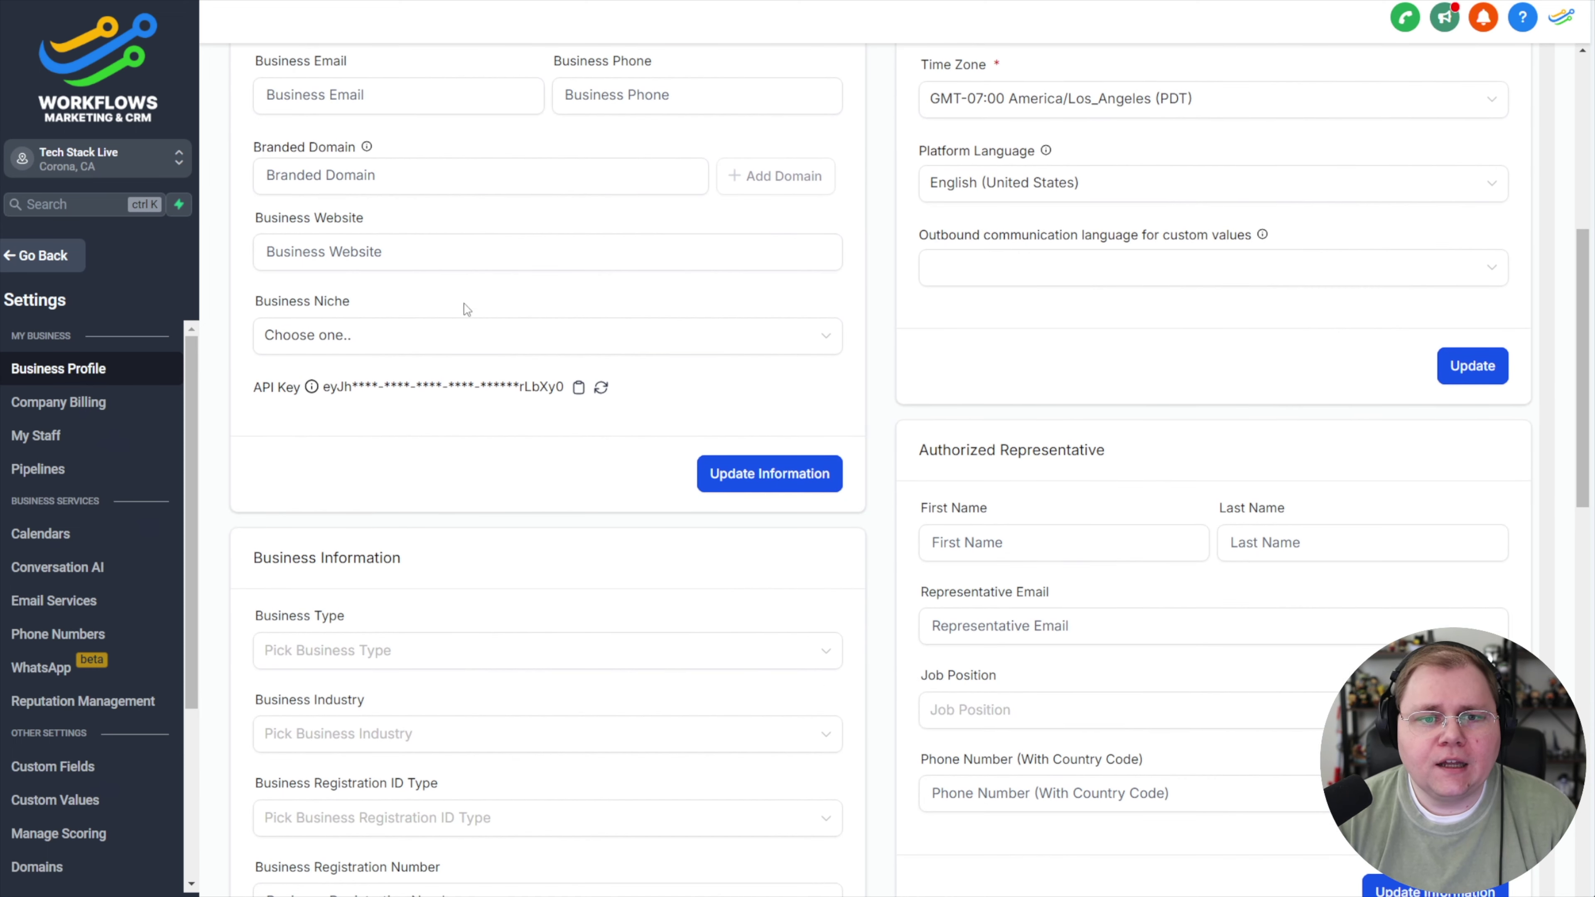
triple_click(260, 390)
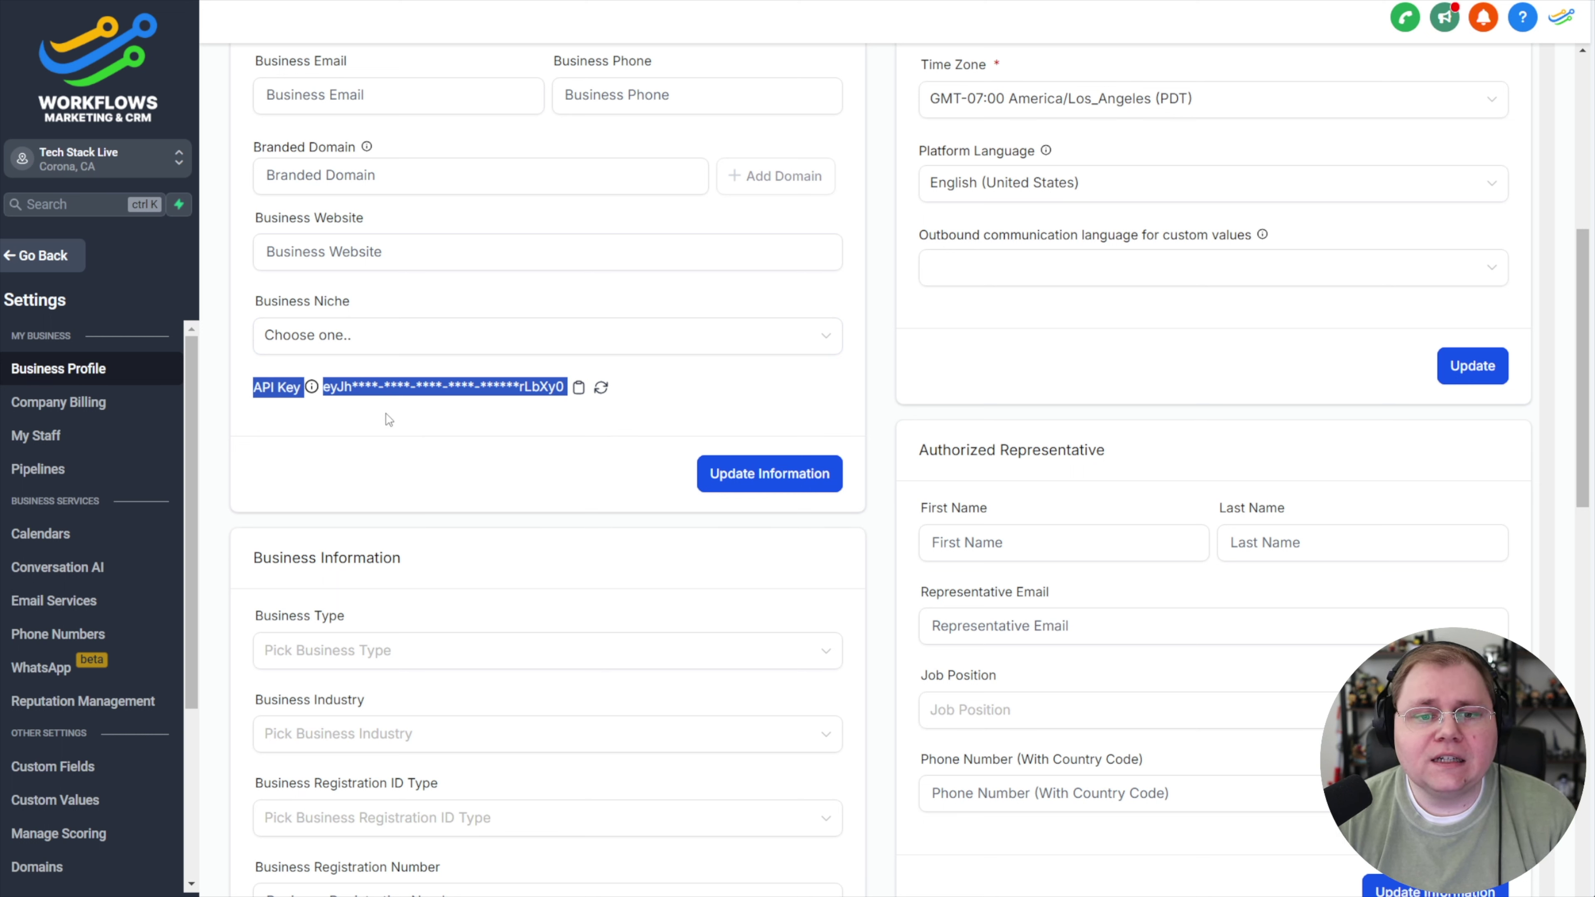
left_click(299, 451)
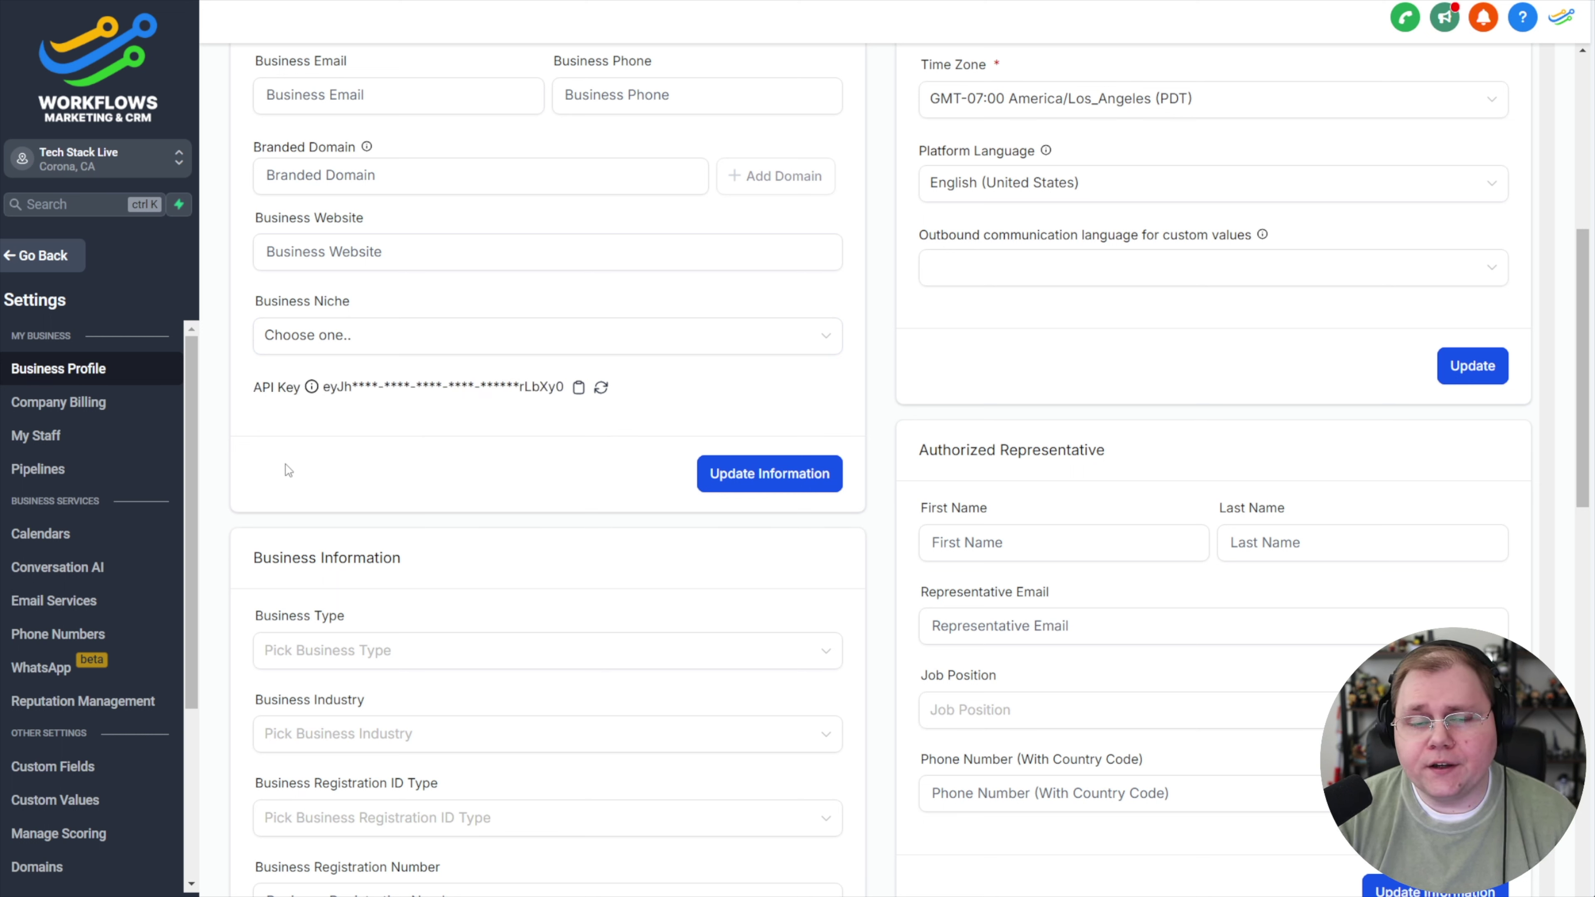
Copy the HighLevel API key and paste it into the API key field of the new LeadConnector connection form.
left_click(578, 387)
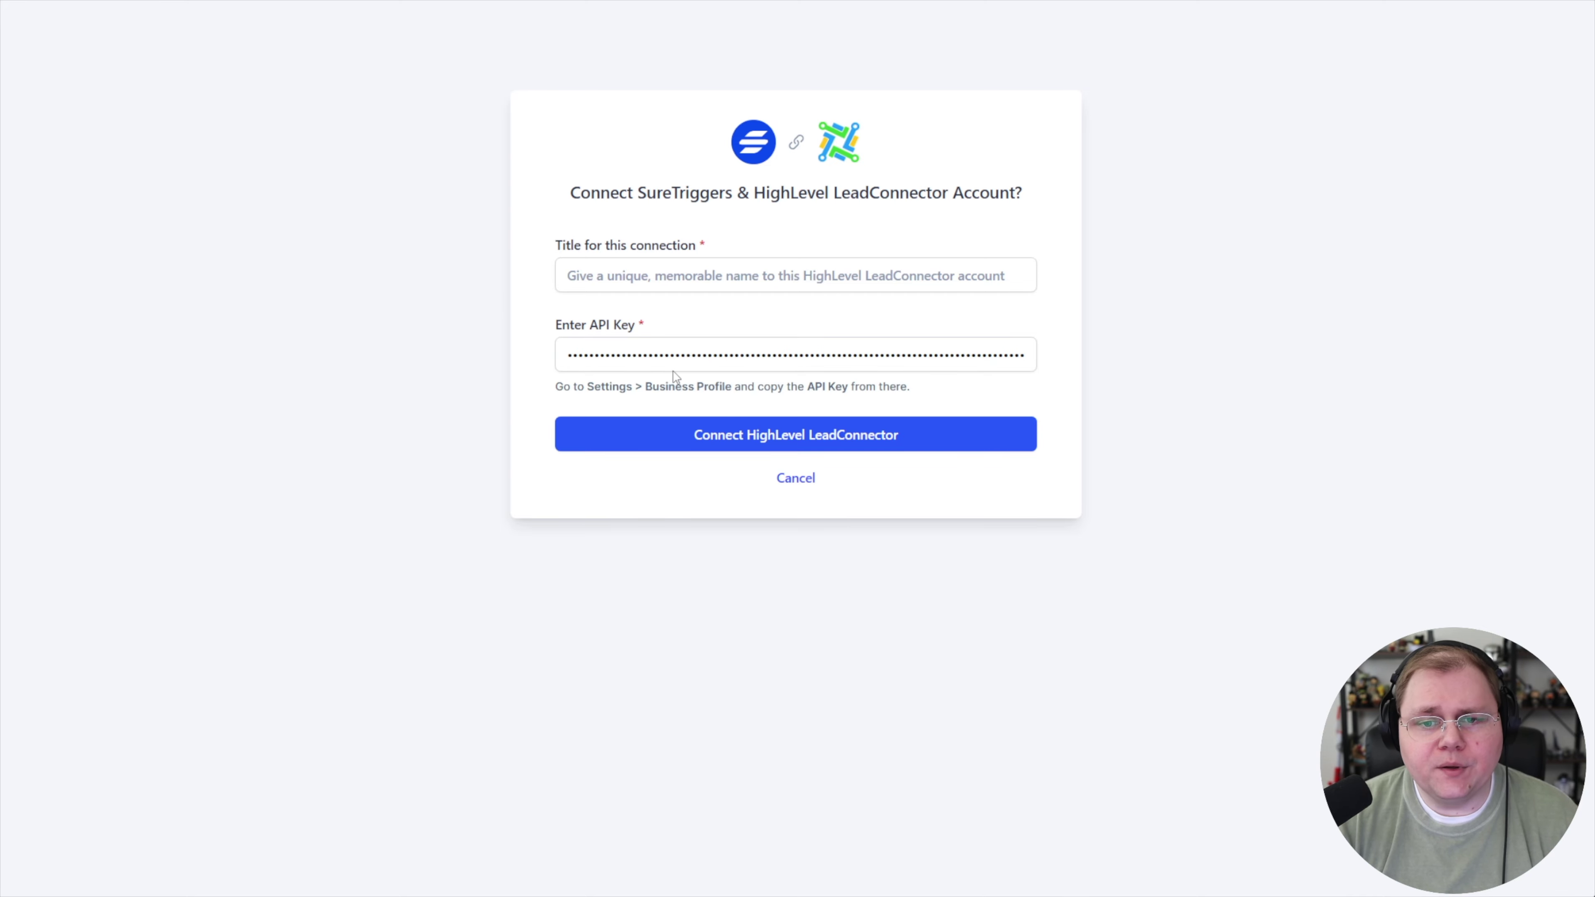
left_click(622, 280)
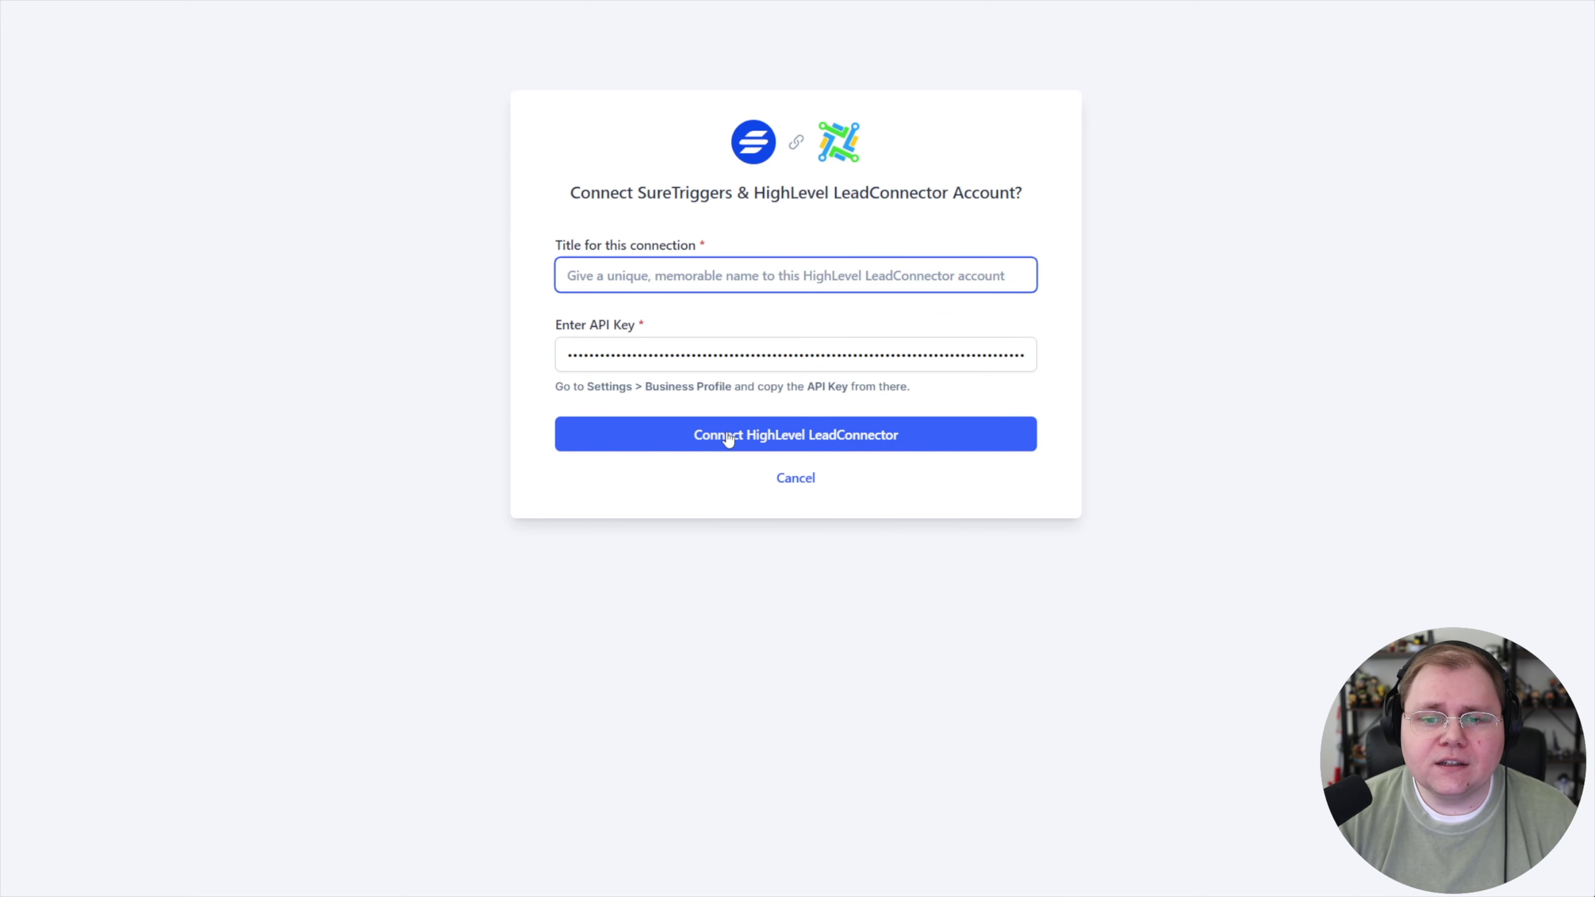
left_click(854, 440)
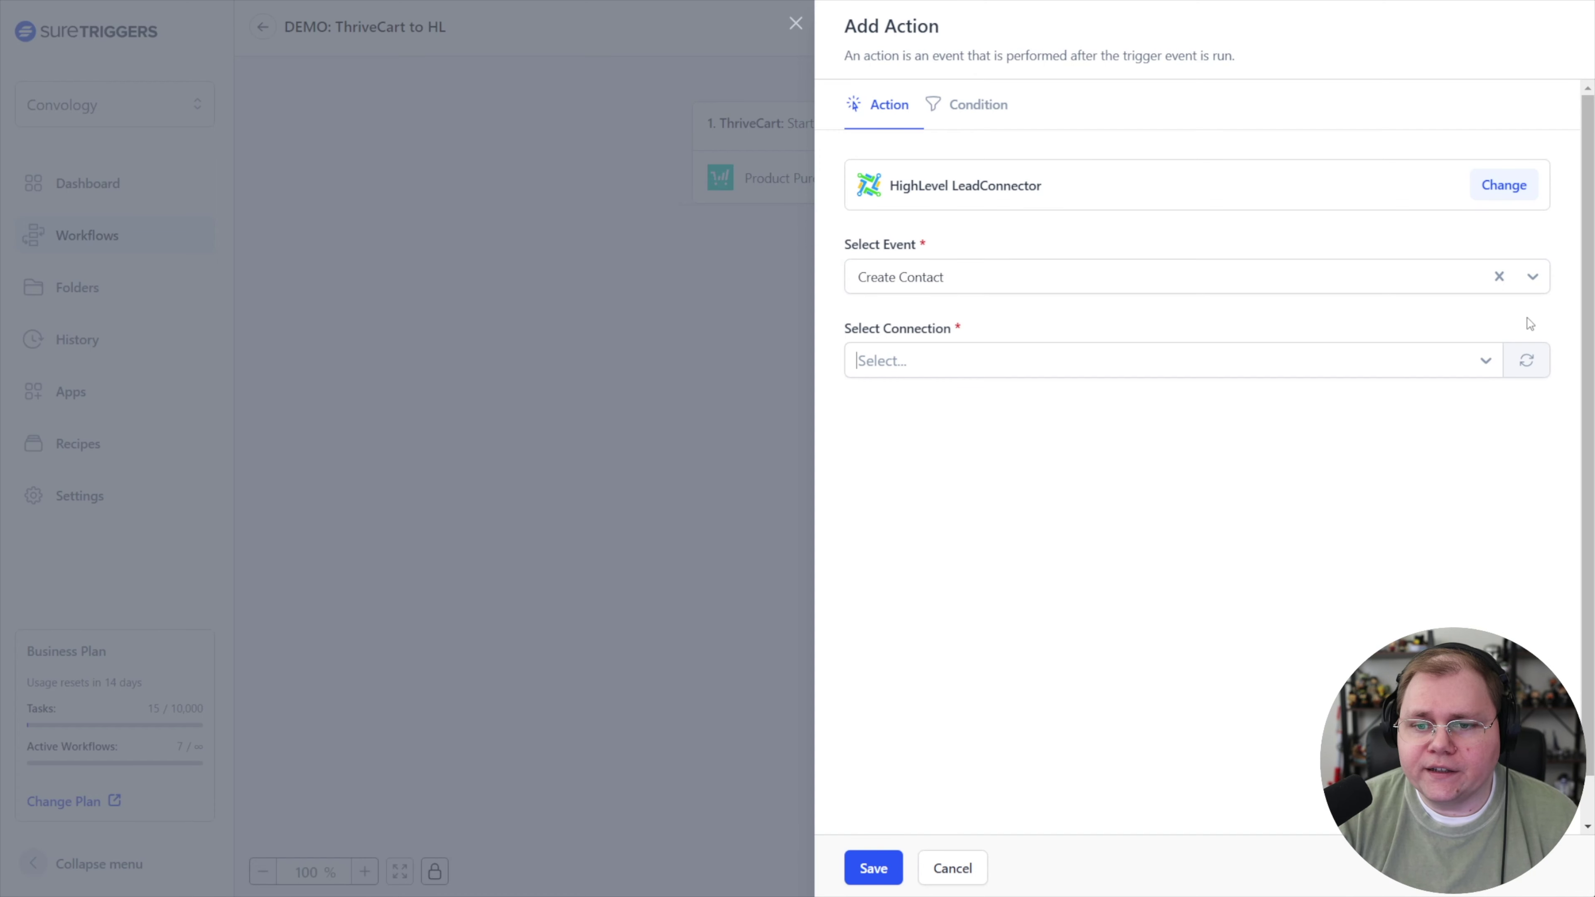
Refresh the connections of the Create Contact action and select Tech Stack Live Demo Subaccount.
left_click(1527, 362)
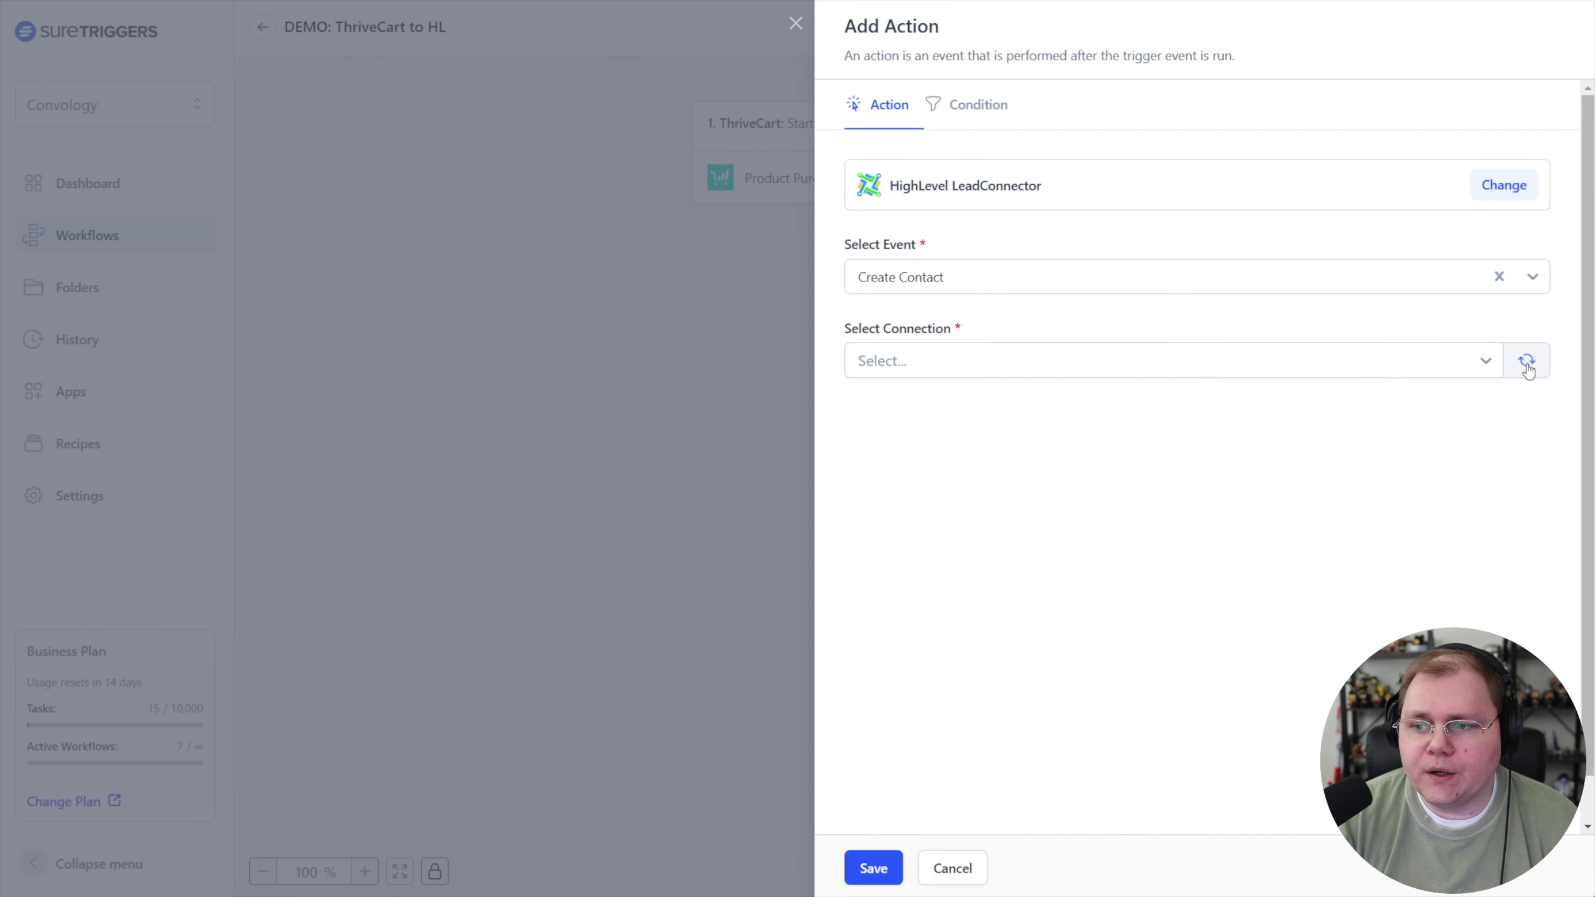
left_click(1350, 363)
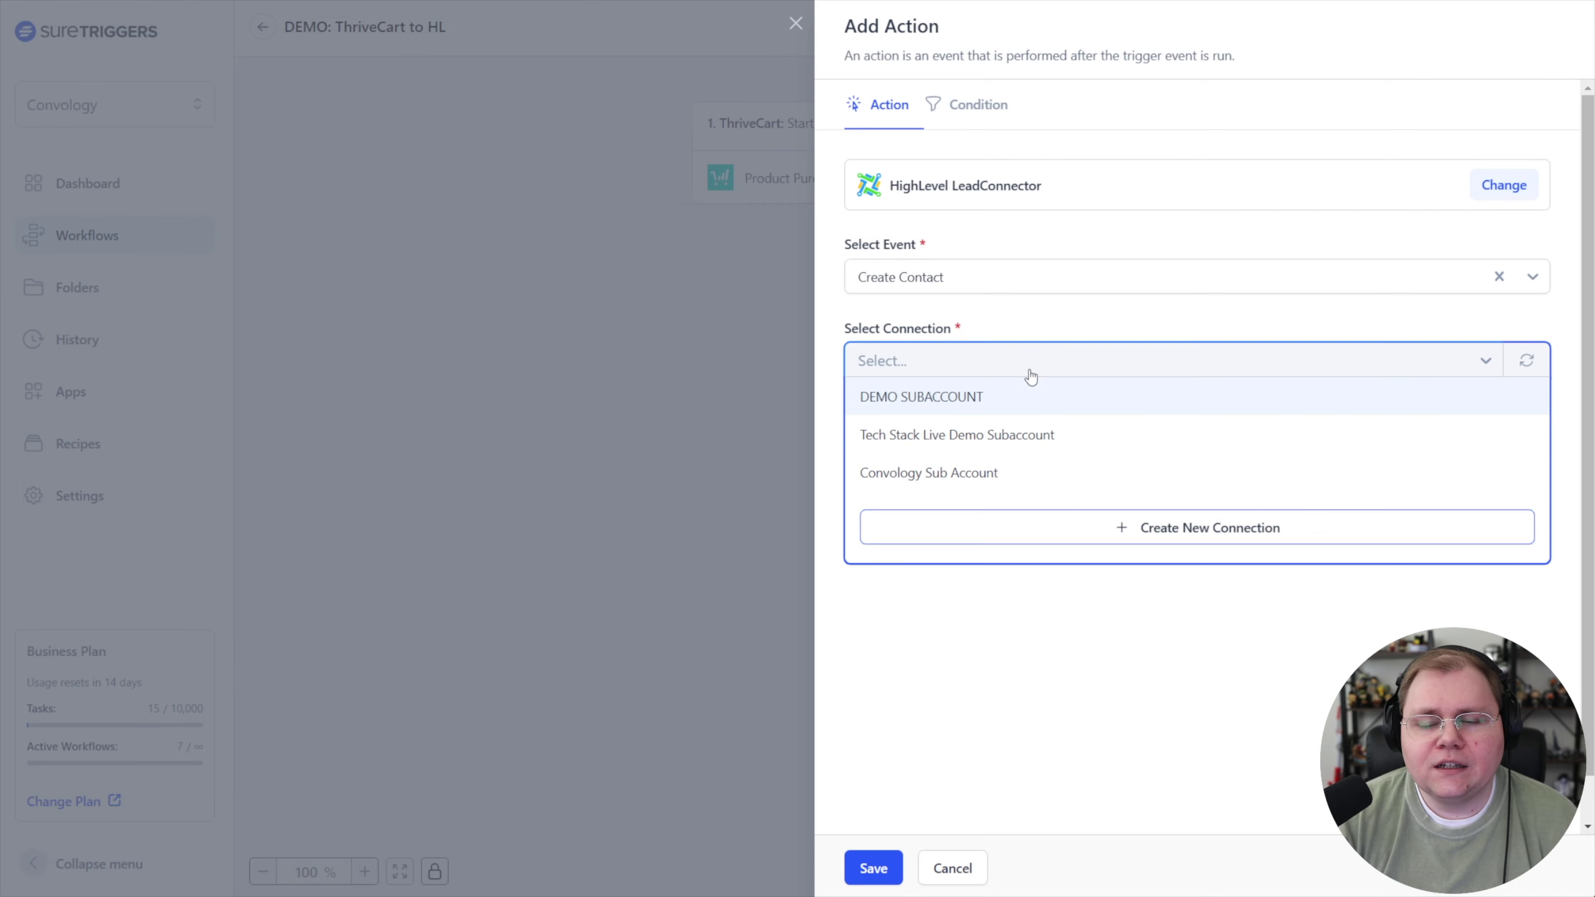
left_click(931, 437)
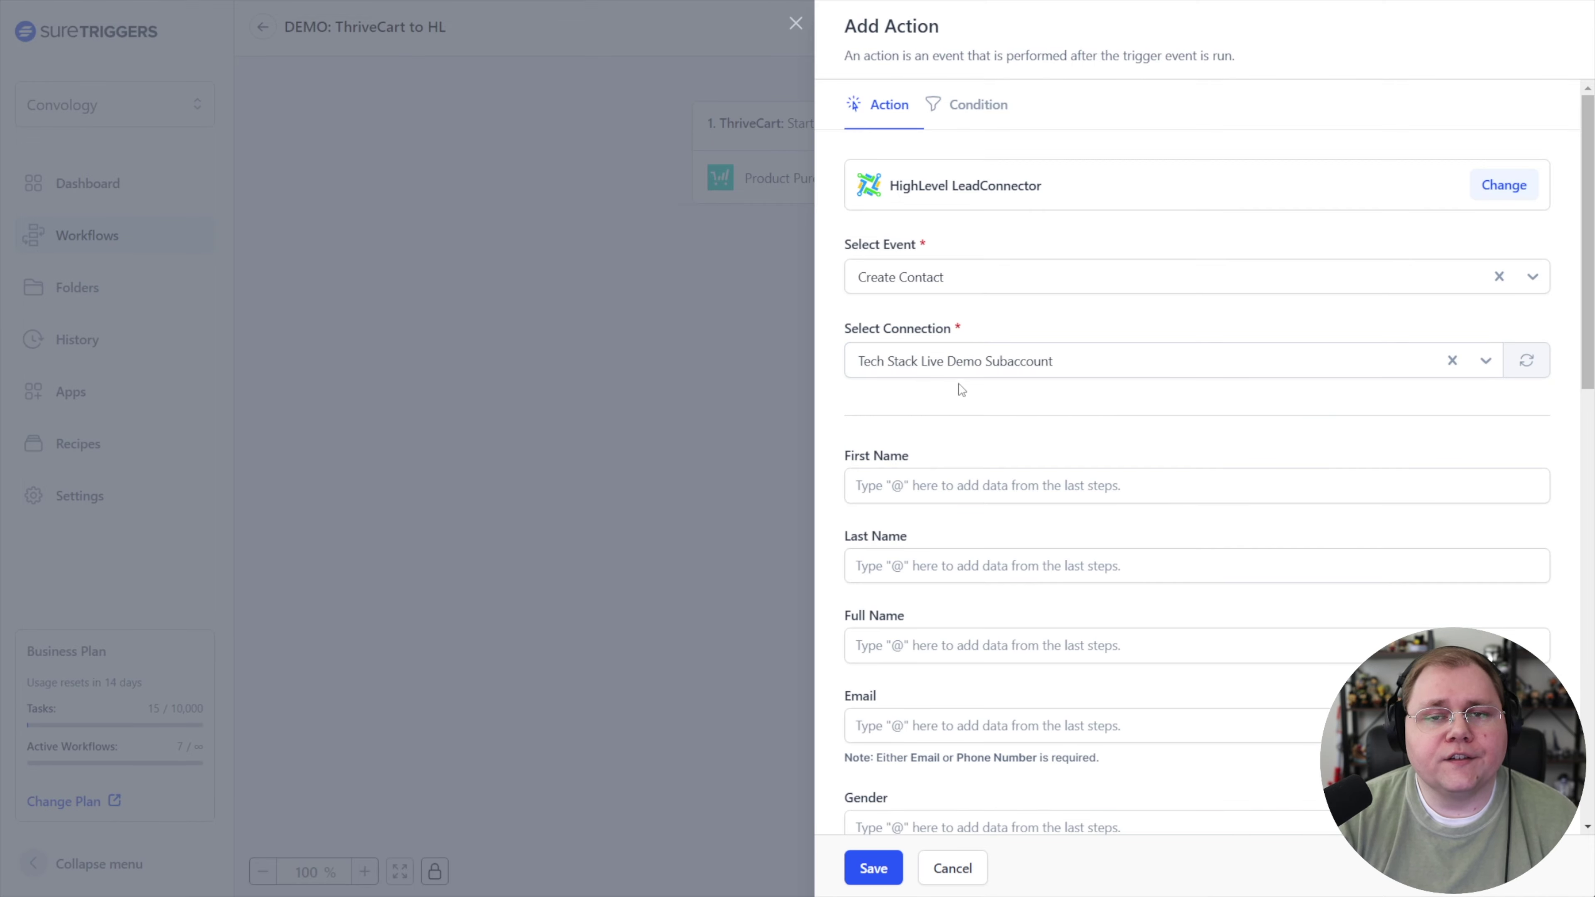
left_click(1484, 362)
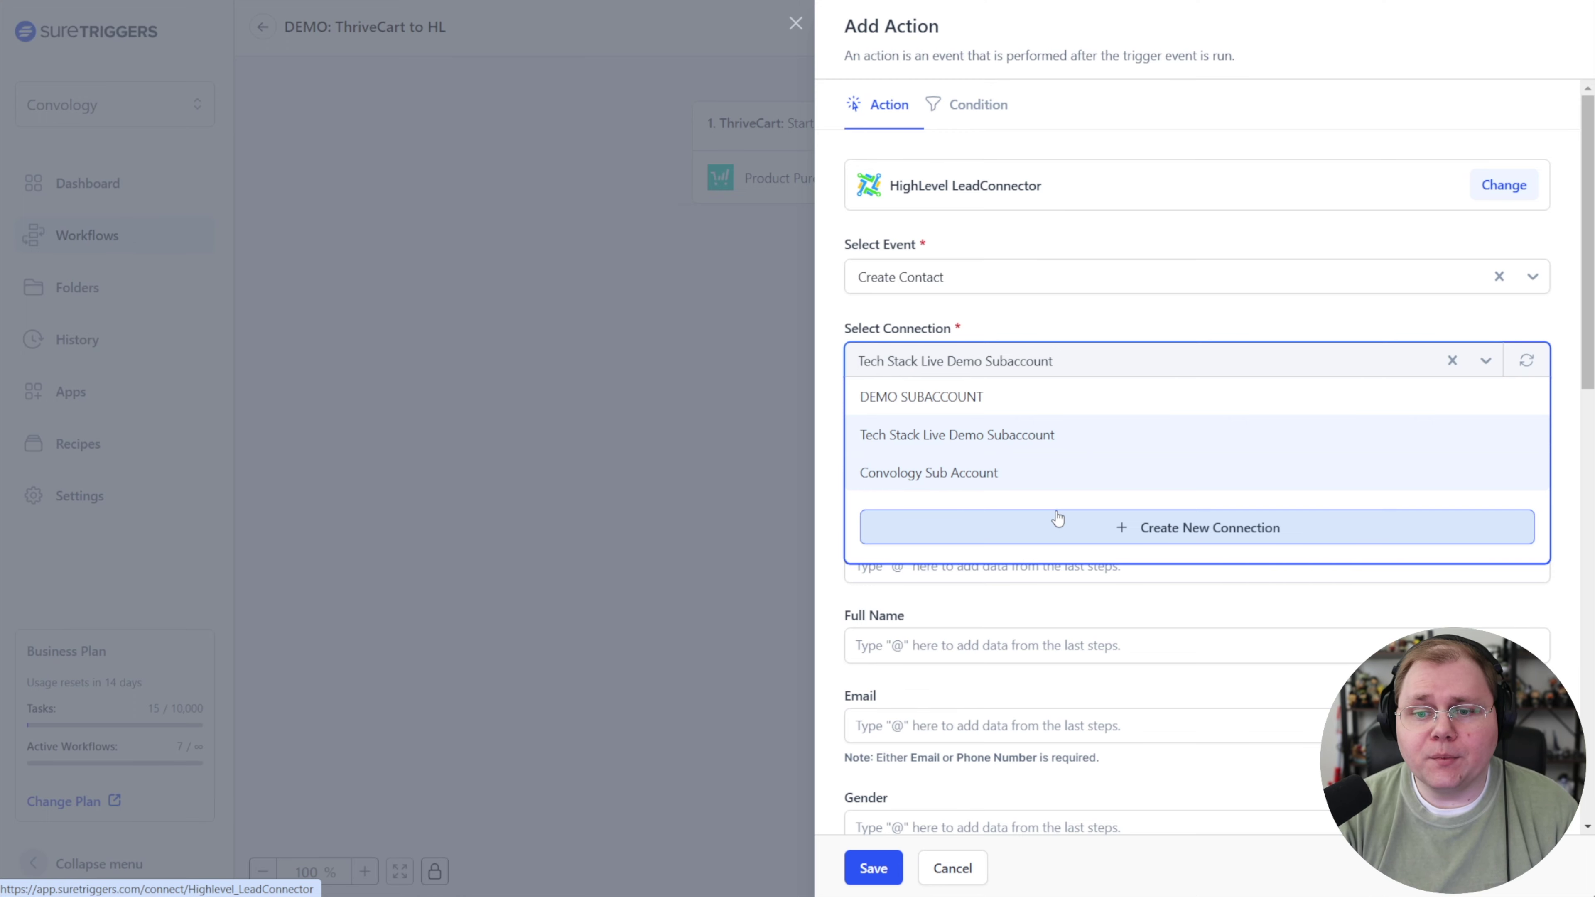
left_click(980, 435)
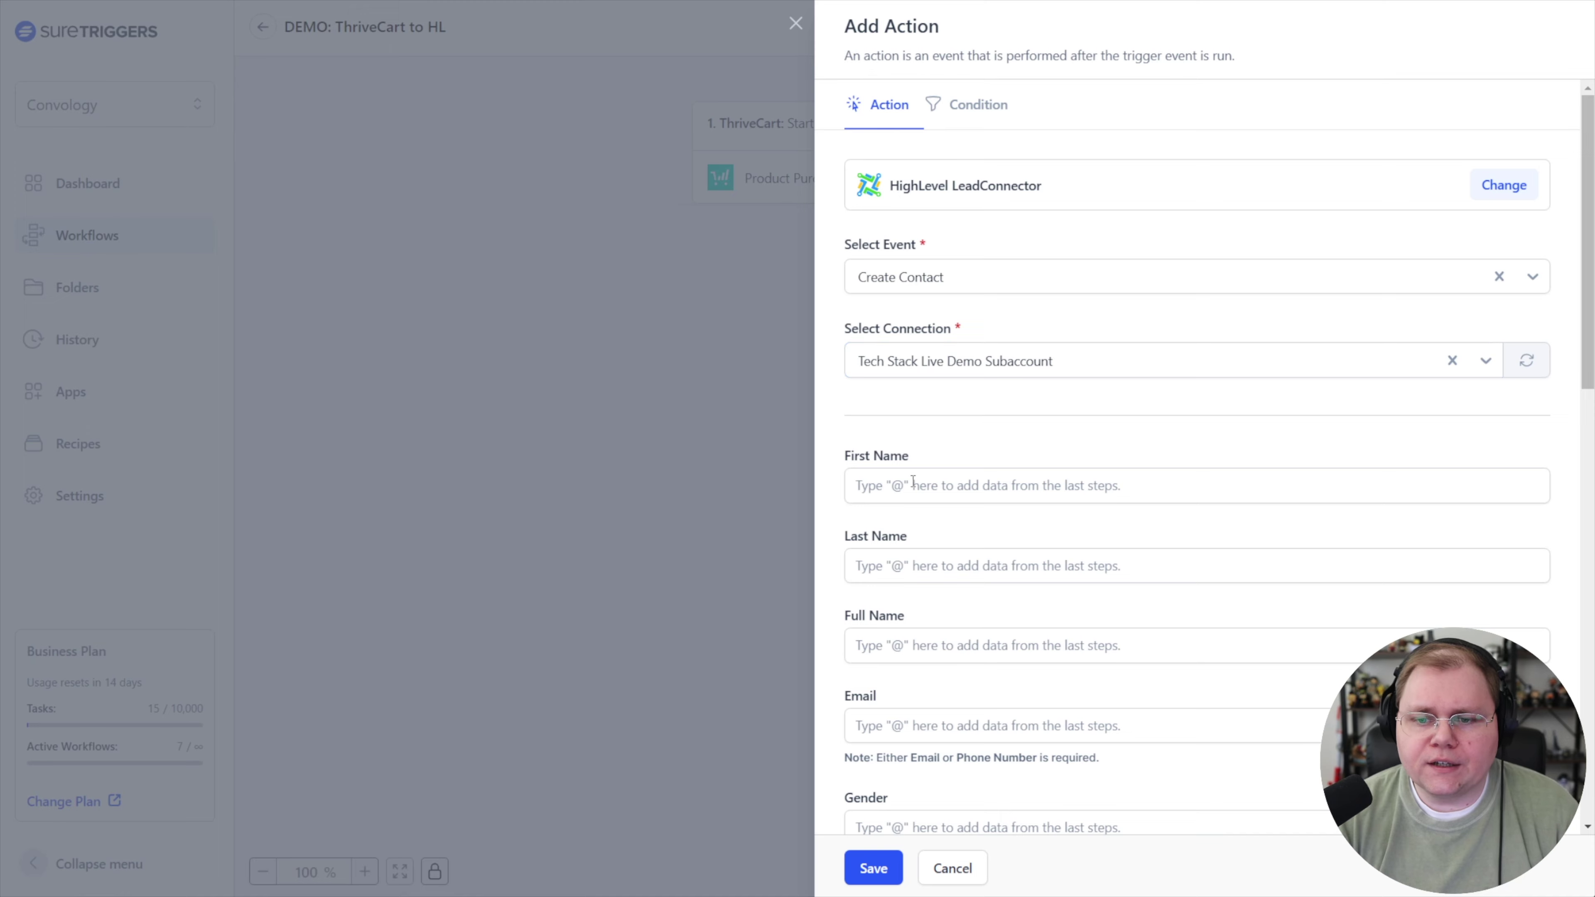
Map the contact's First Name field to Customer First Name from the ThriveCart trigger data.
scroll(945, 384, "down", 3)
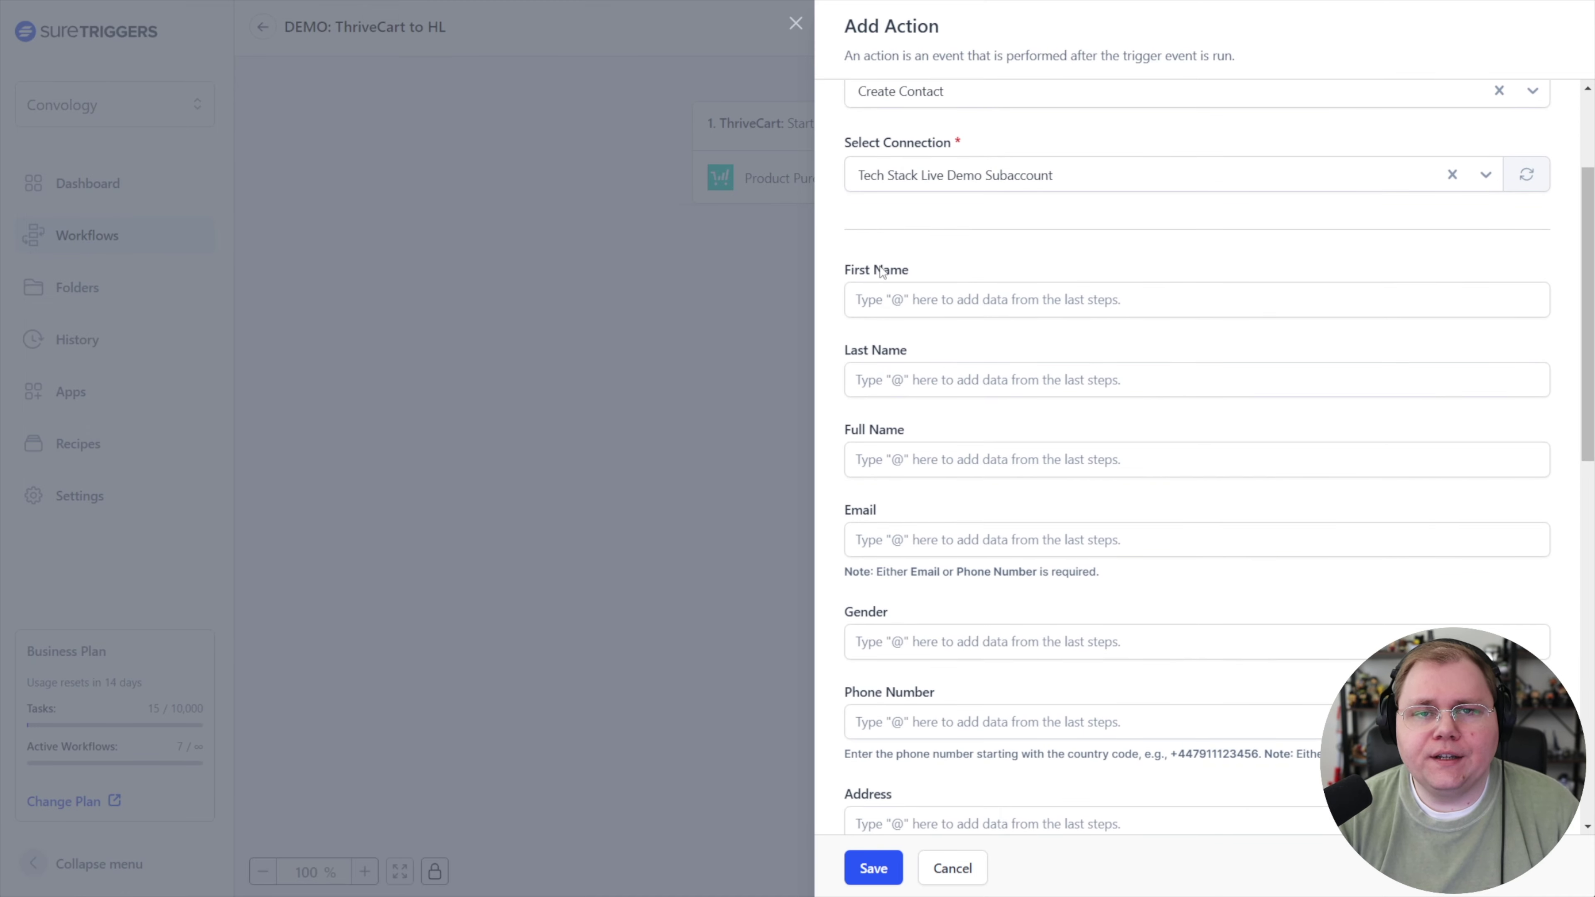
left_click(936, 294)
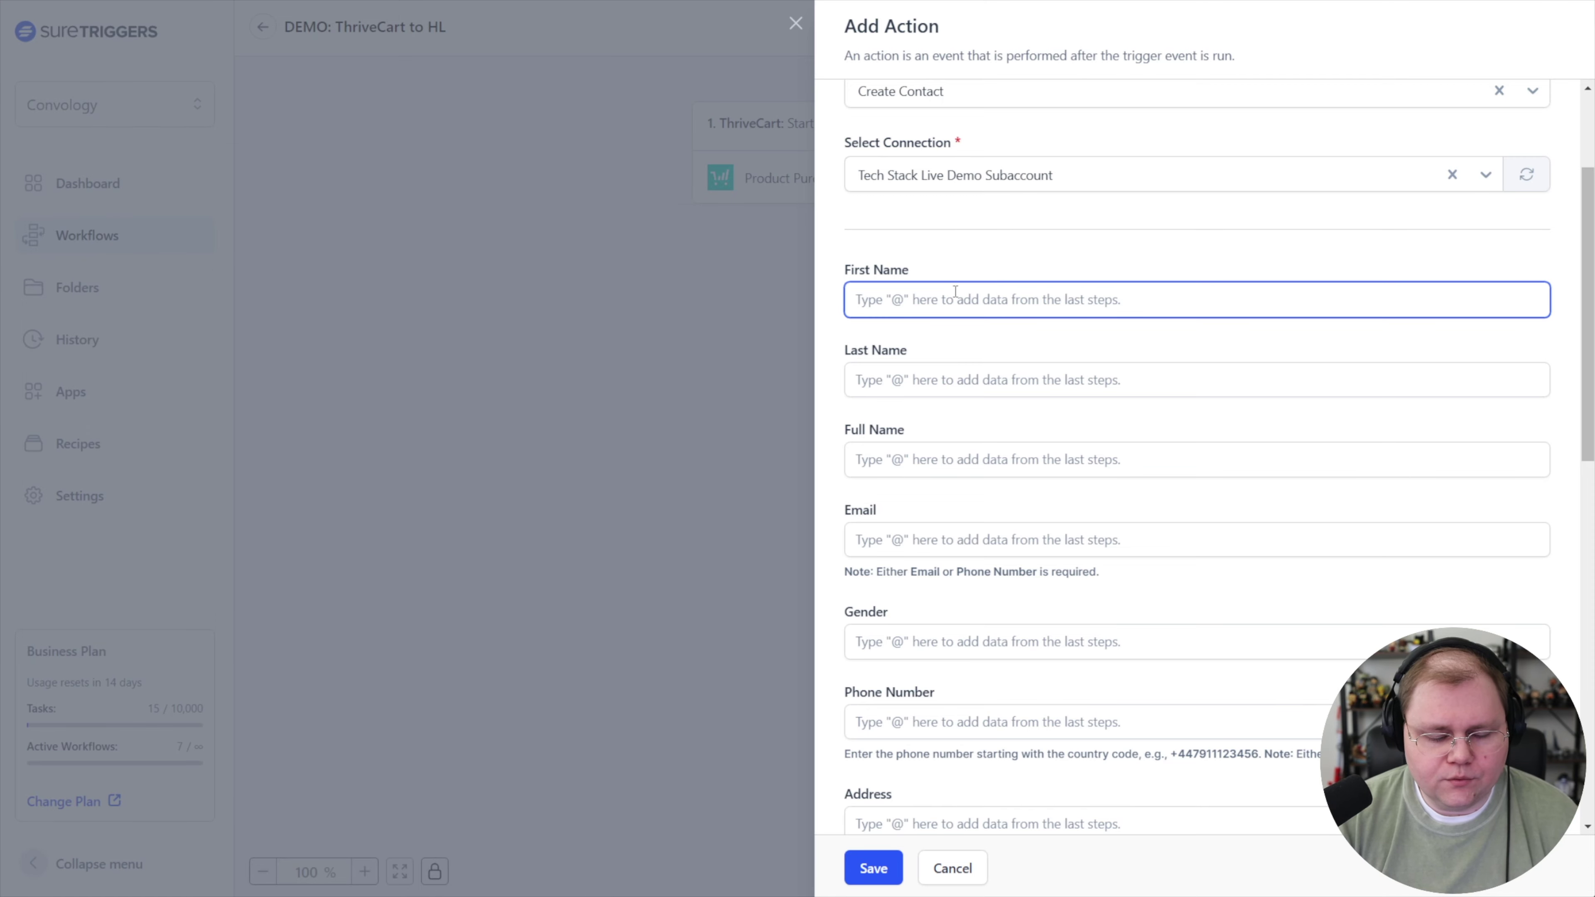
type("@first name")
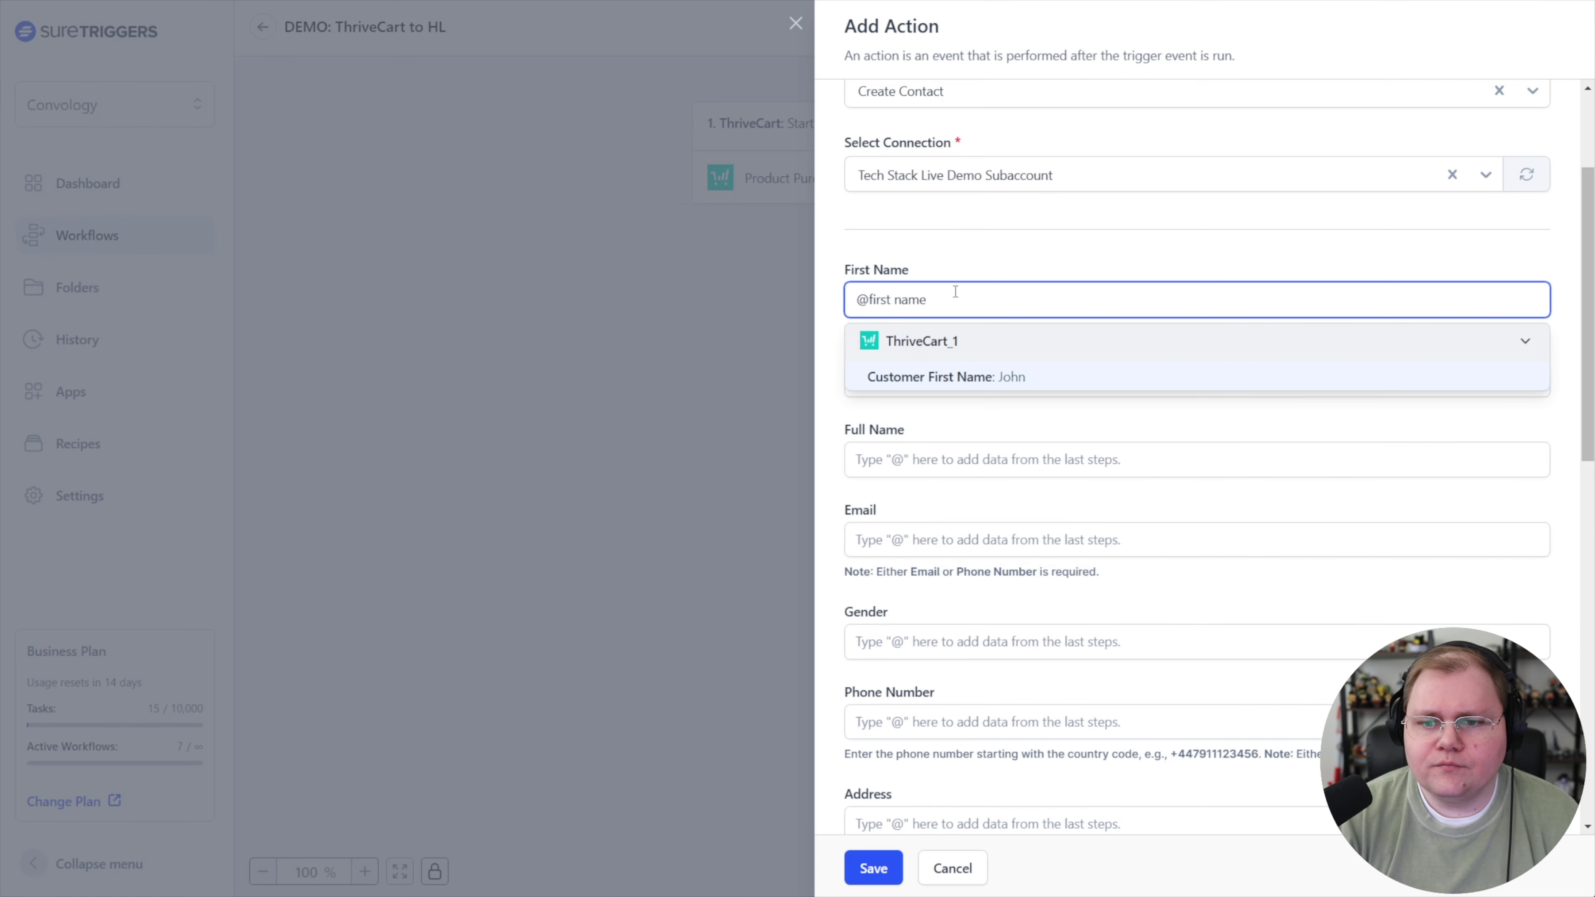
left_click(961, 378)
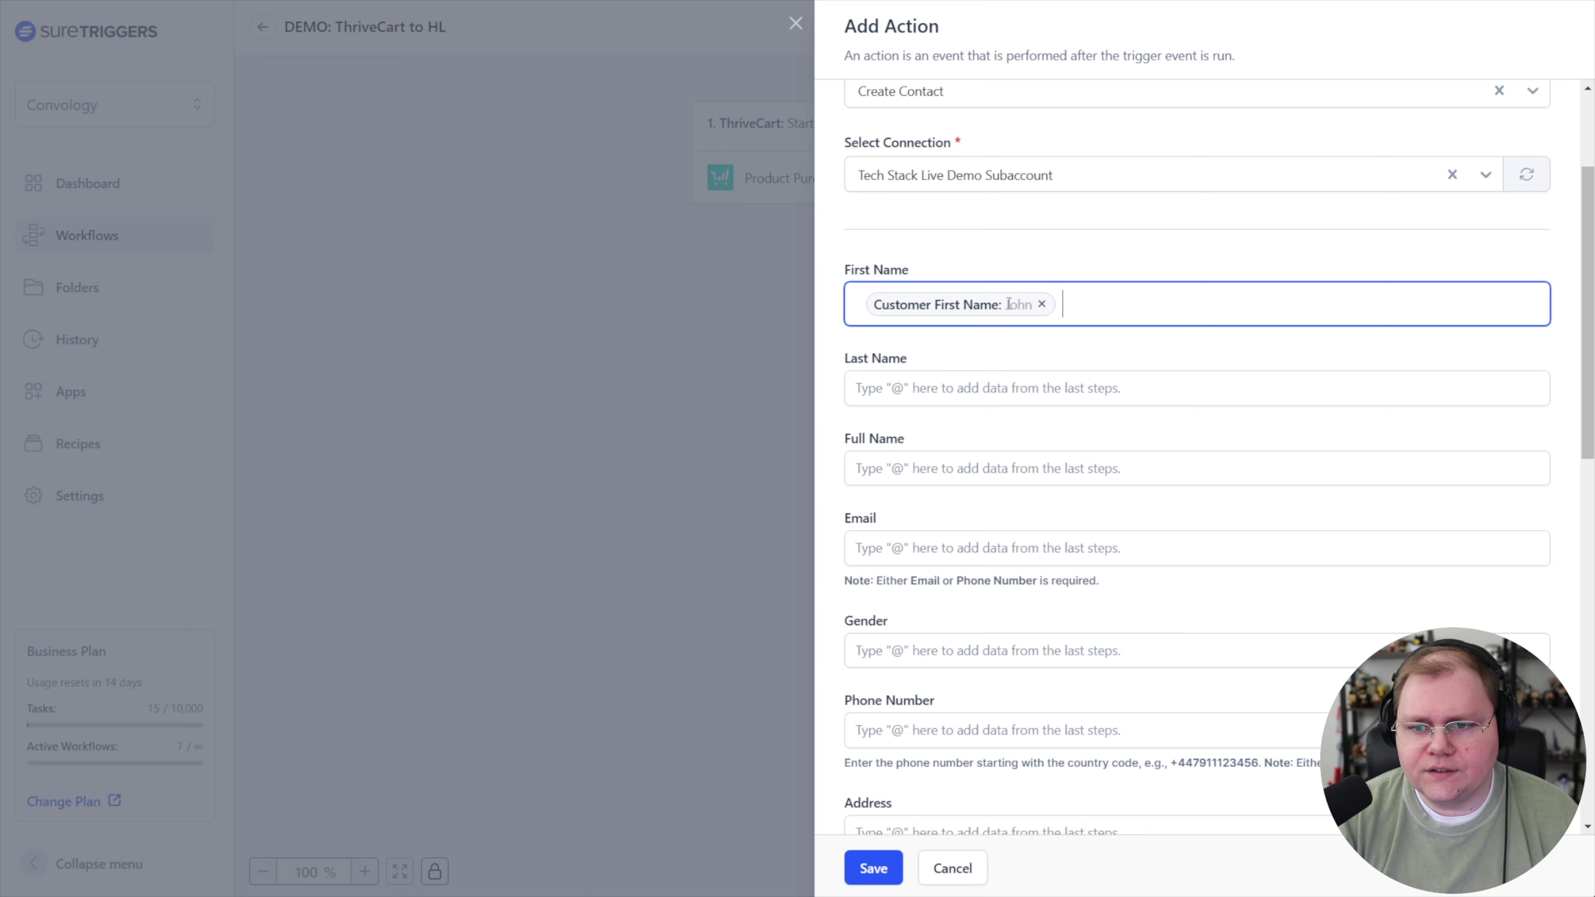
Map the contact's Last Name to Customer Last Name and Email to Customer Email from the ThriveCart trigger data.
left_click(926, 389)
type("@last")
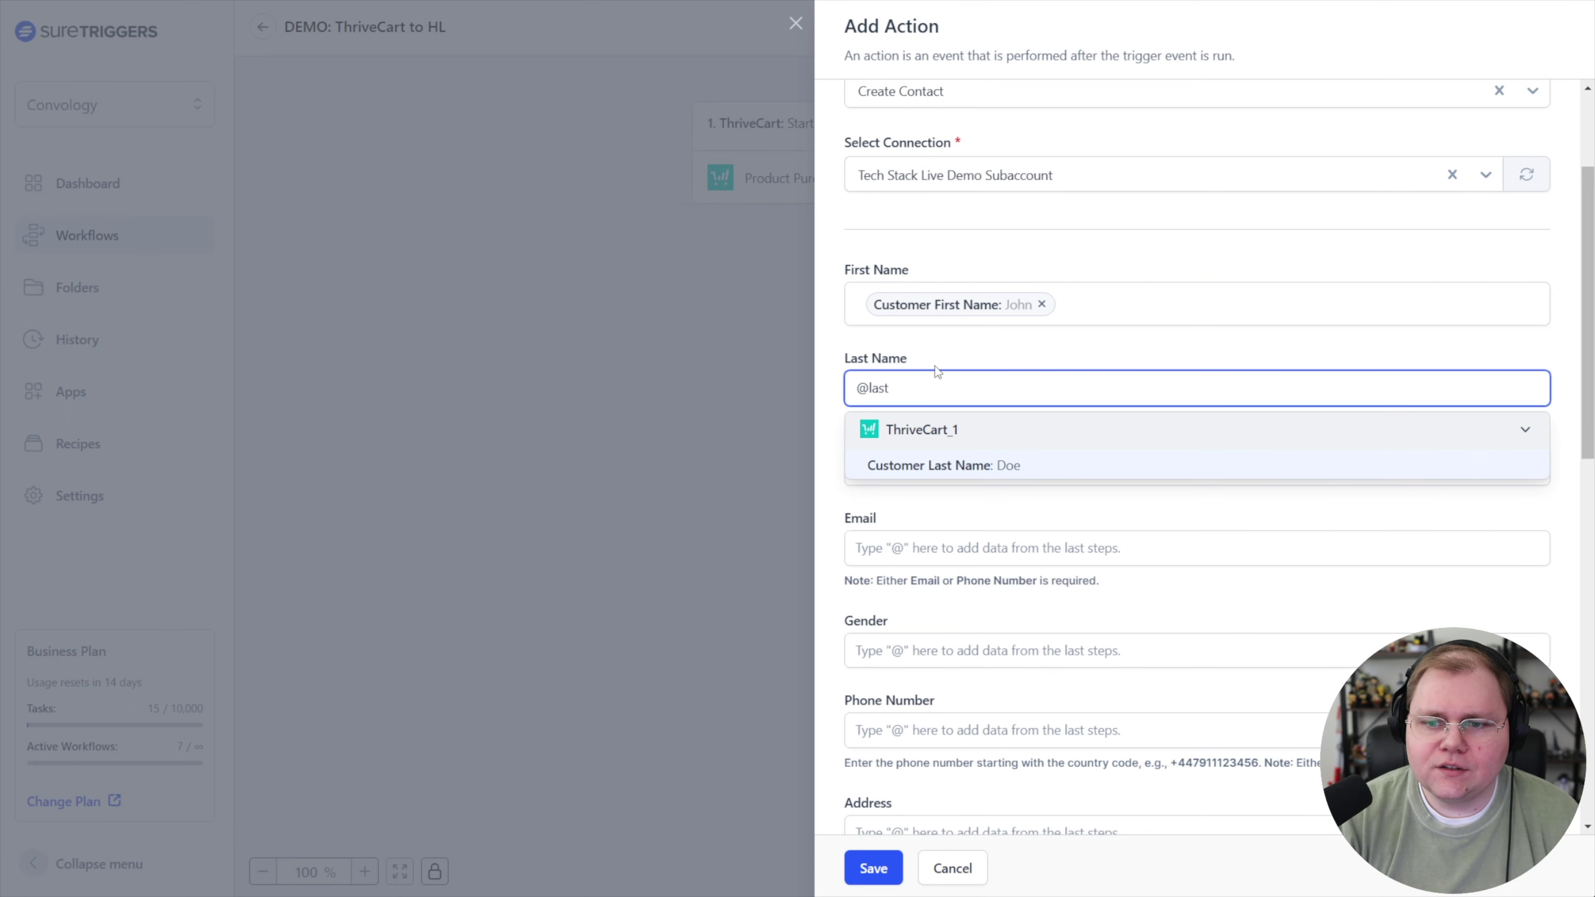
left_click(936, 464)
left_click(923, 479)
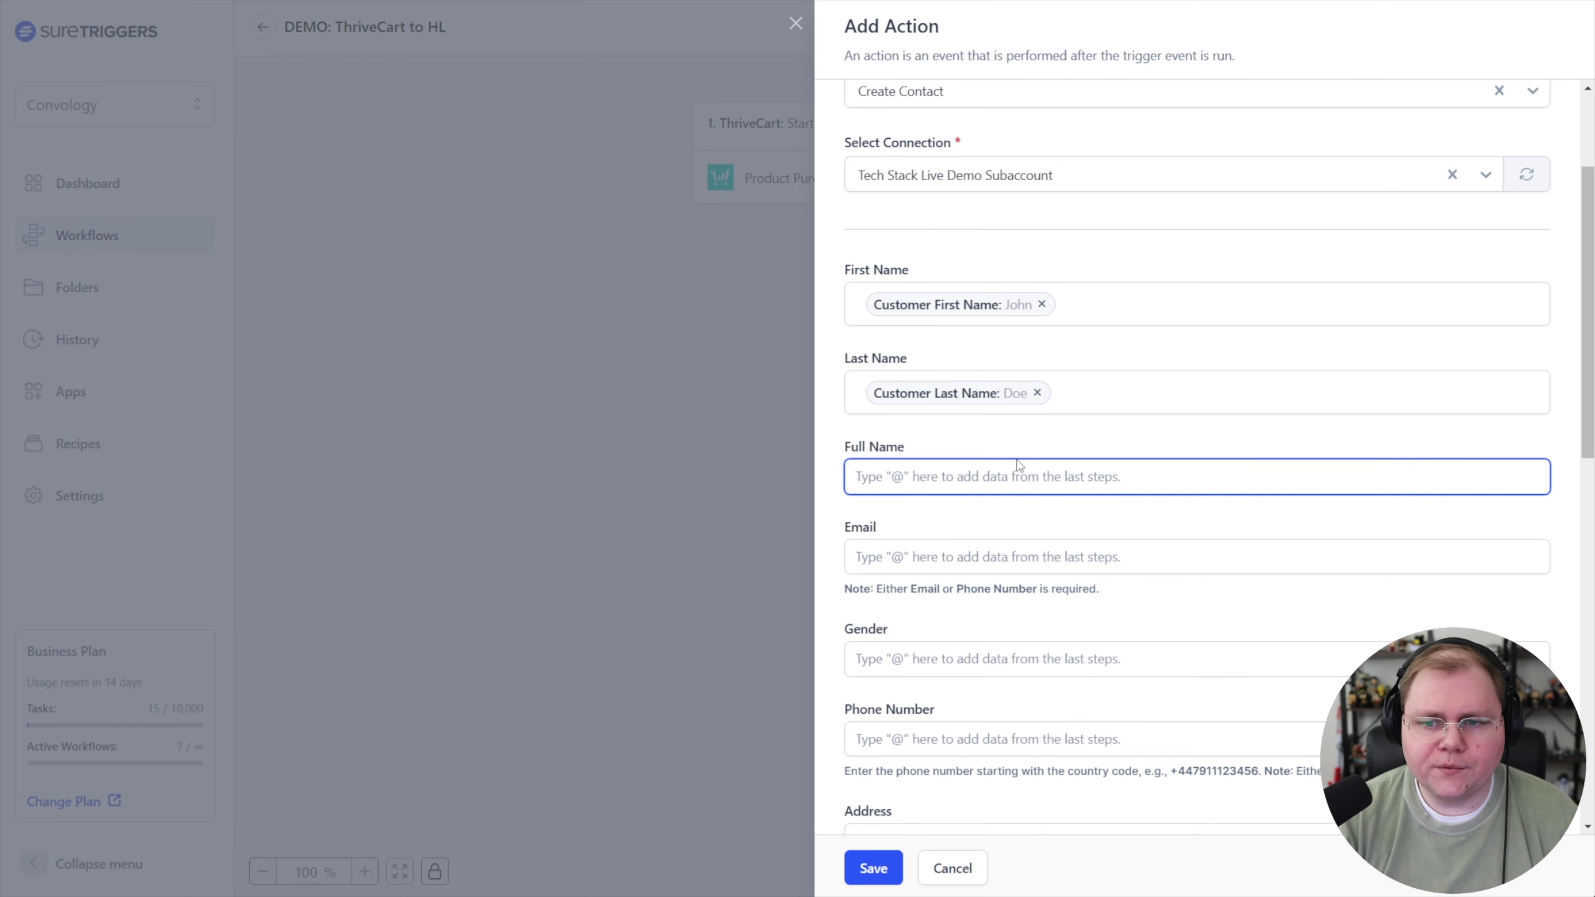
left_click(905, 545)
type("@email")
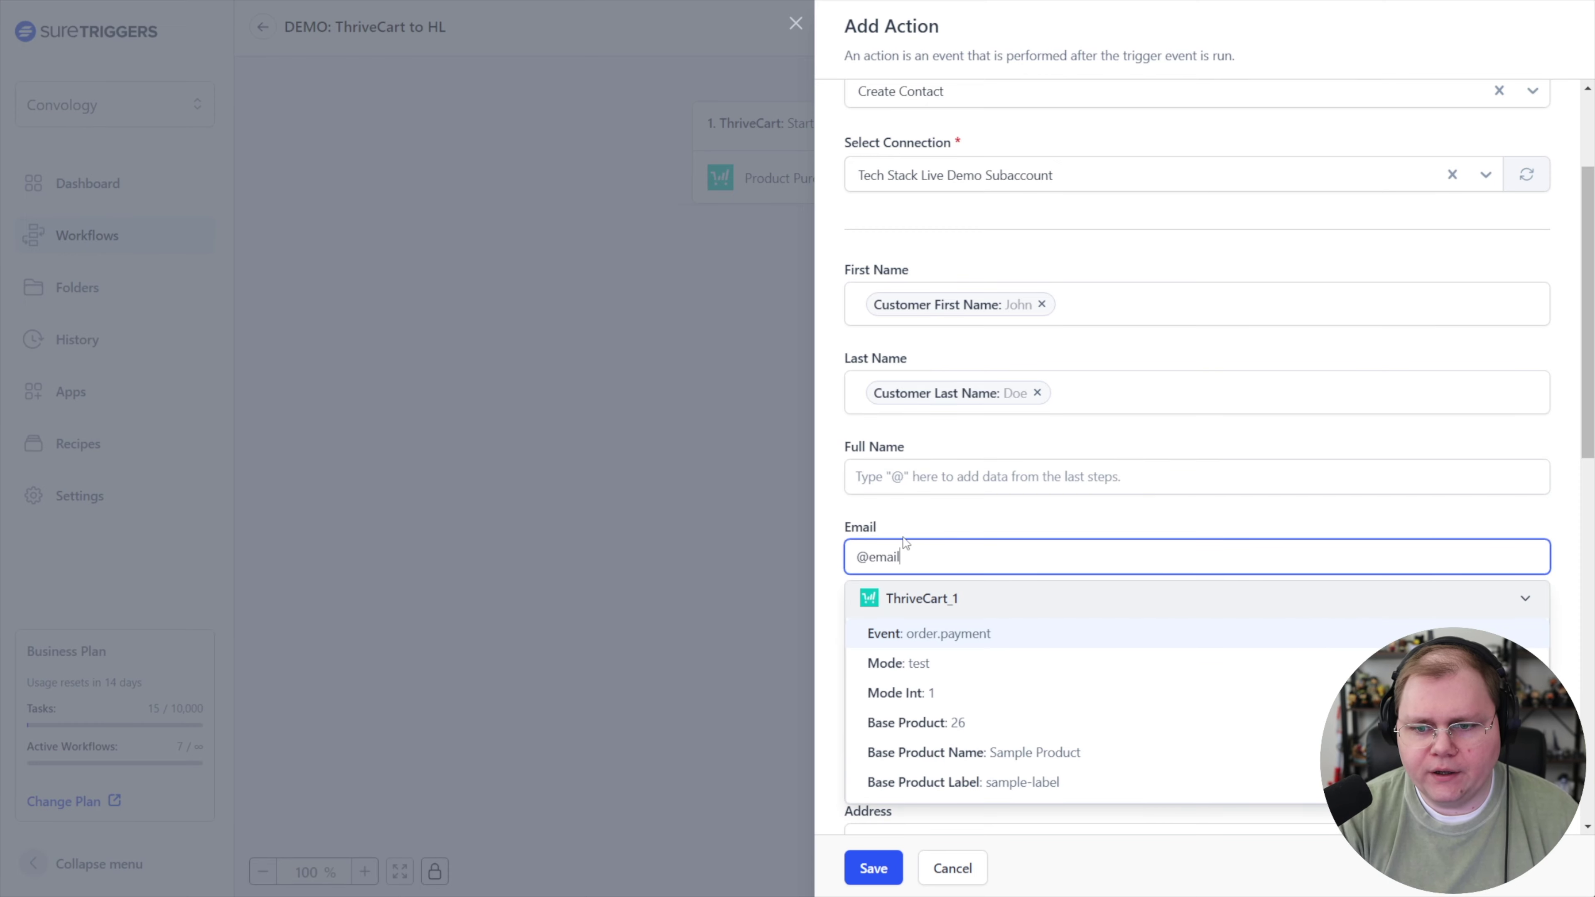
left_click(920, 635)
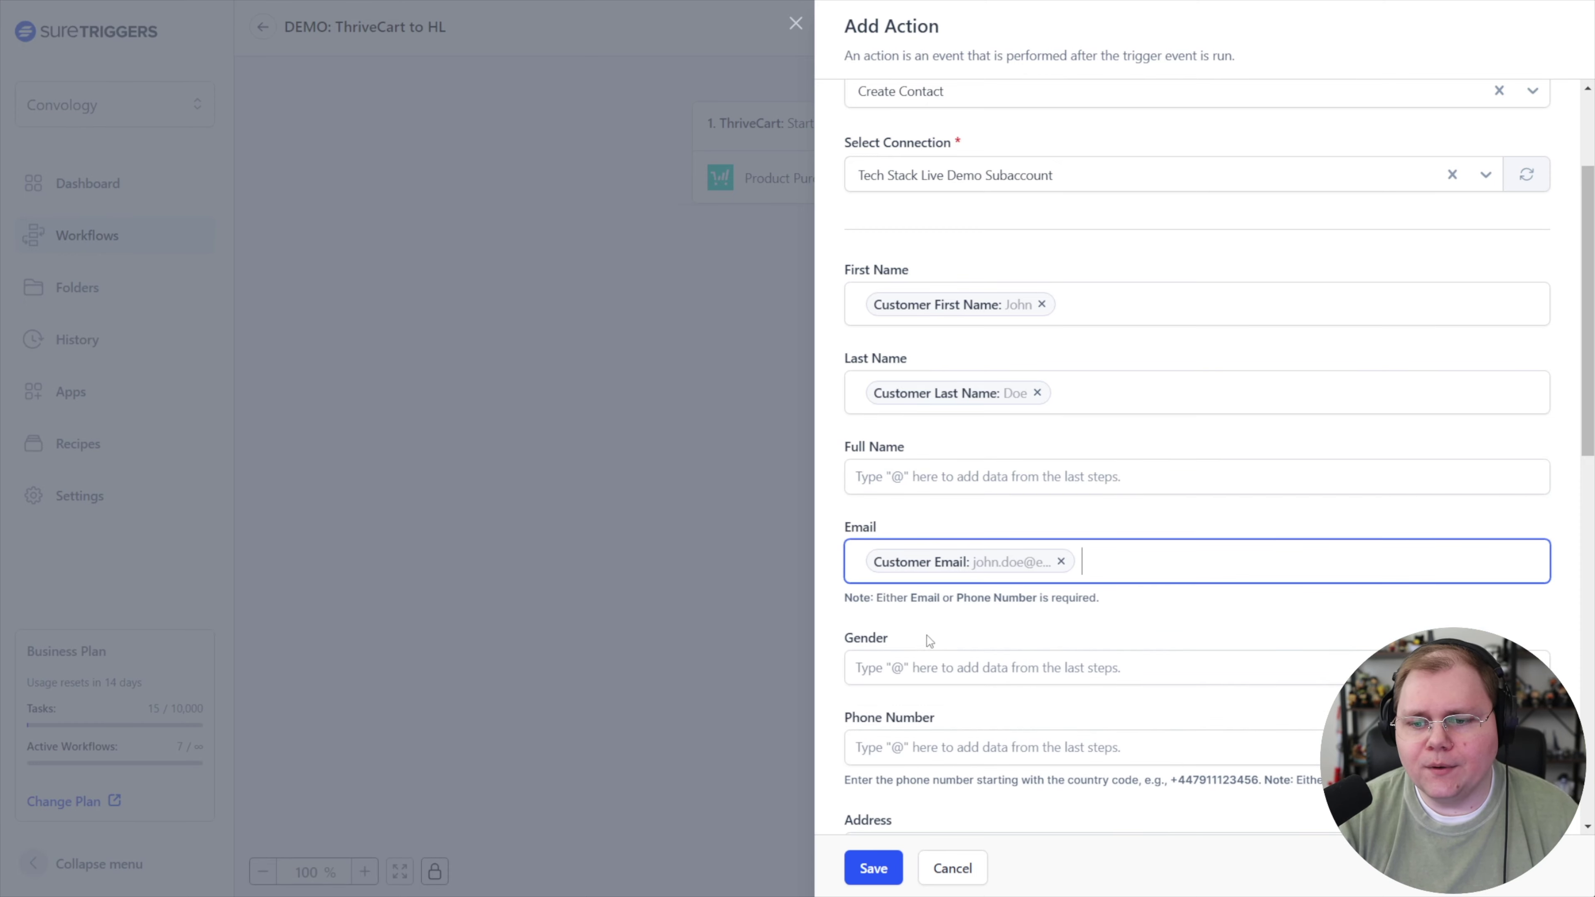
Map the contact's Address to Customer Address Line1 and City to Customer Address City from the ThriveCart data.
scroll(952, 635, "down", 5)
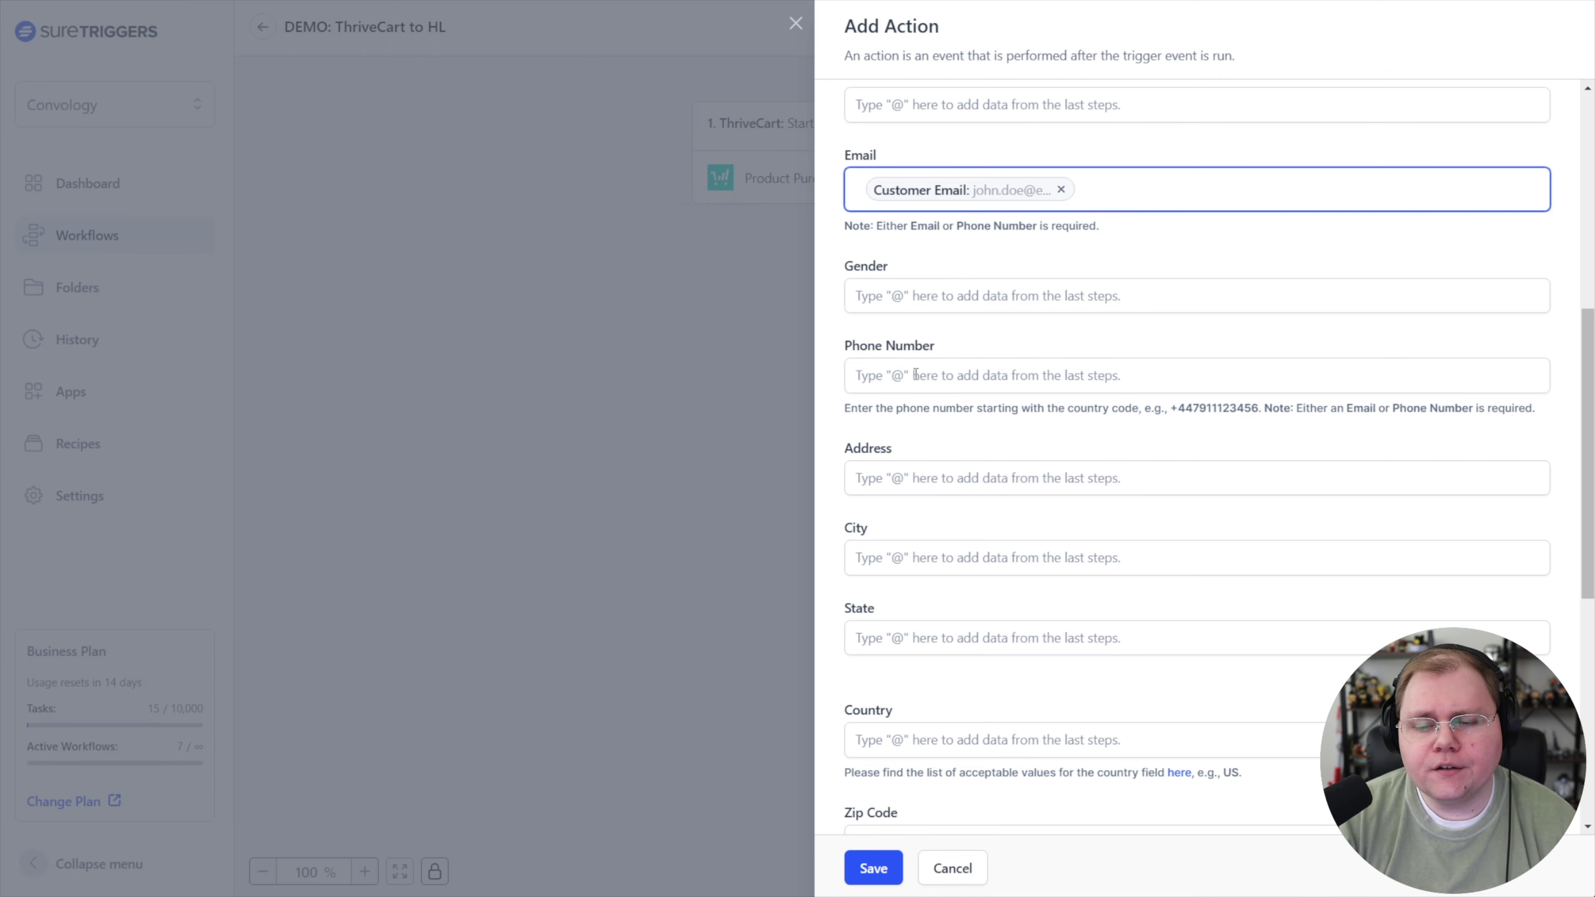
left_click(910, 479)
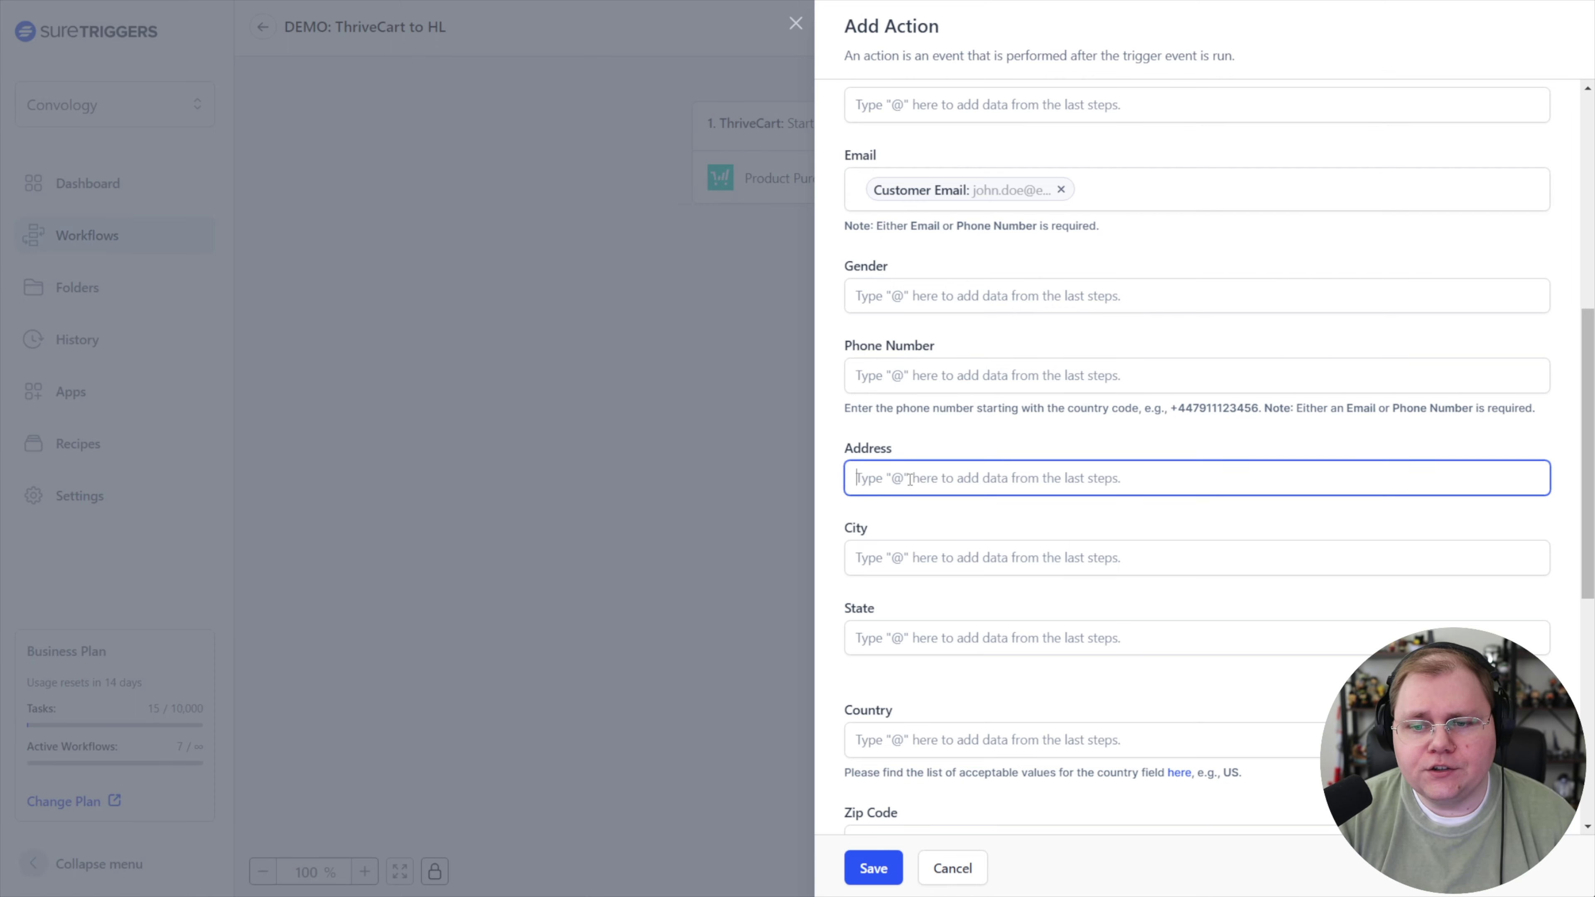
type("@addre")
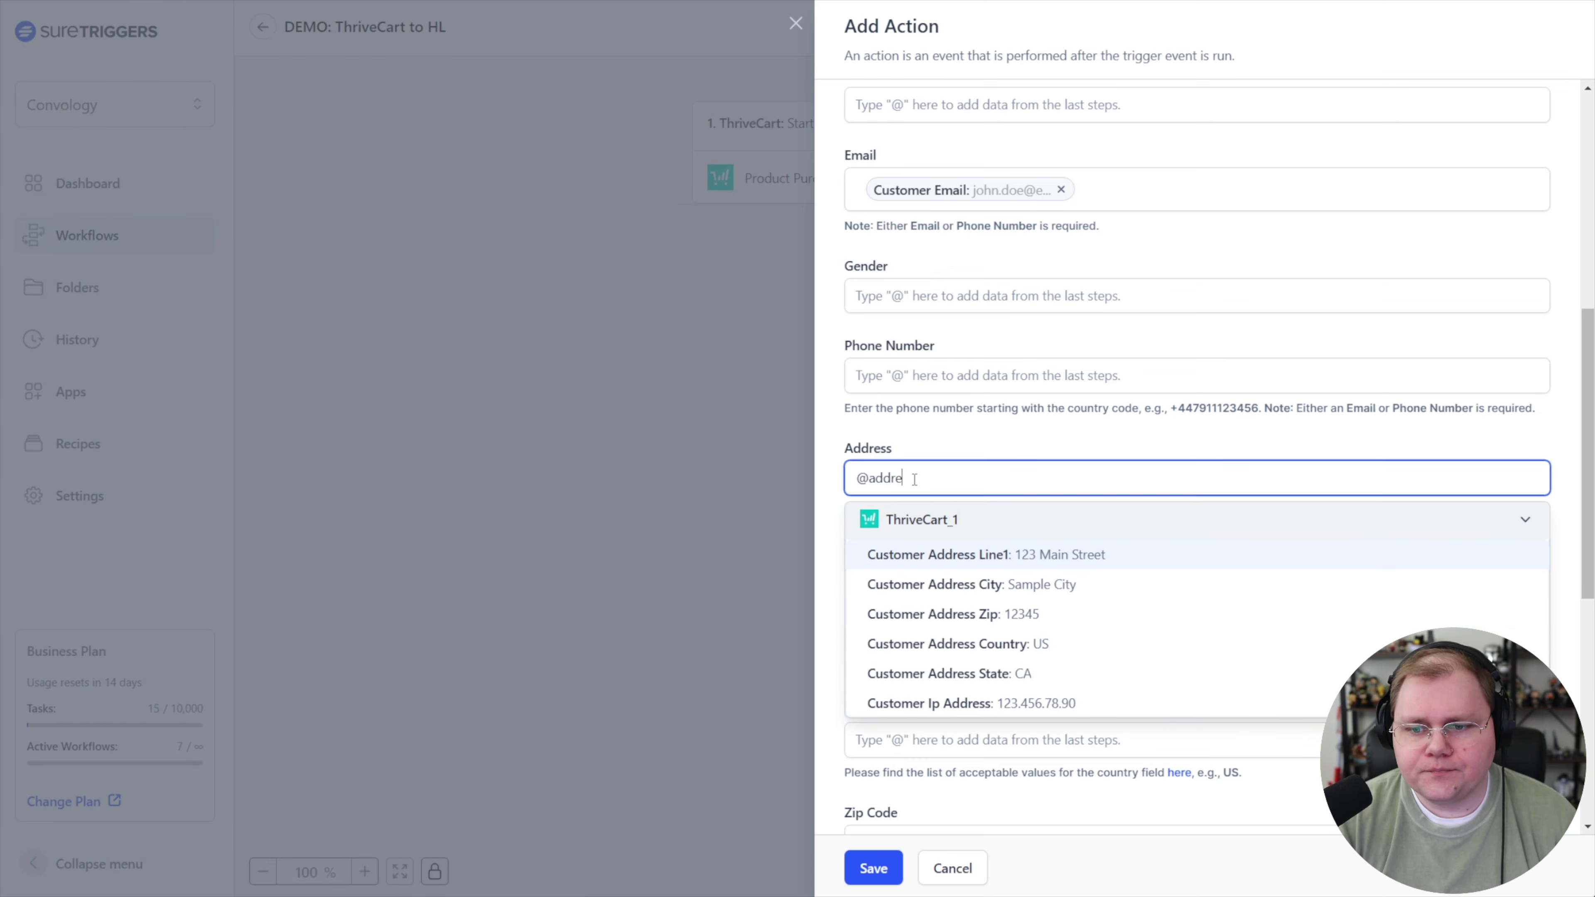
left_click(926, 557)
left_click(927, 573)
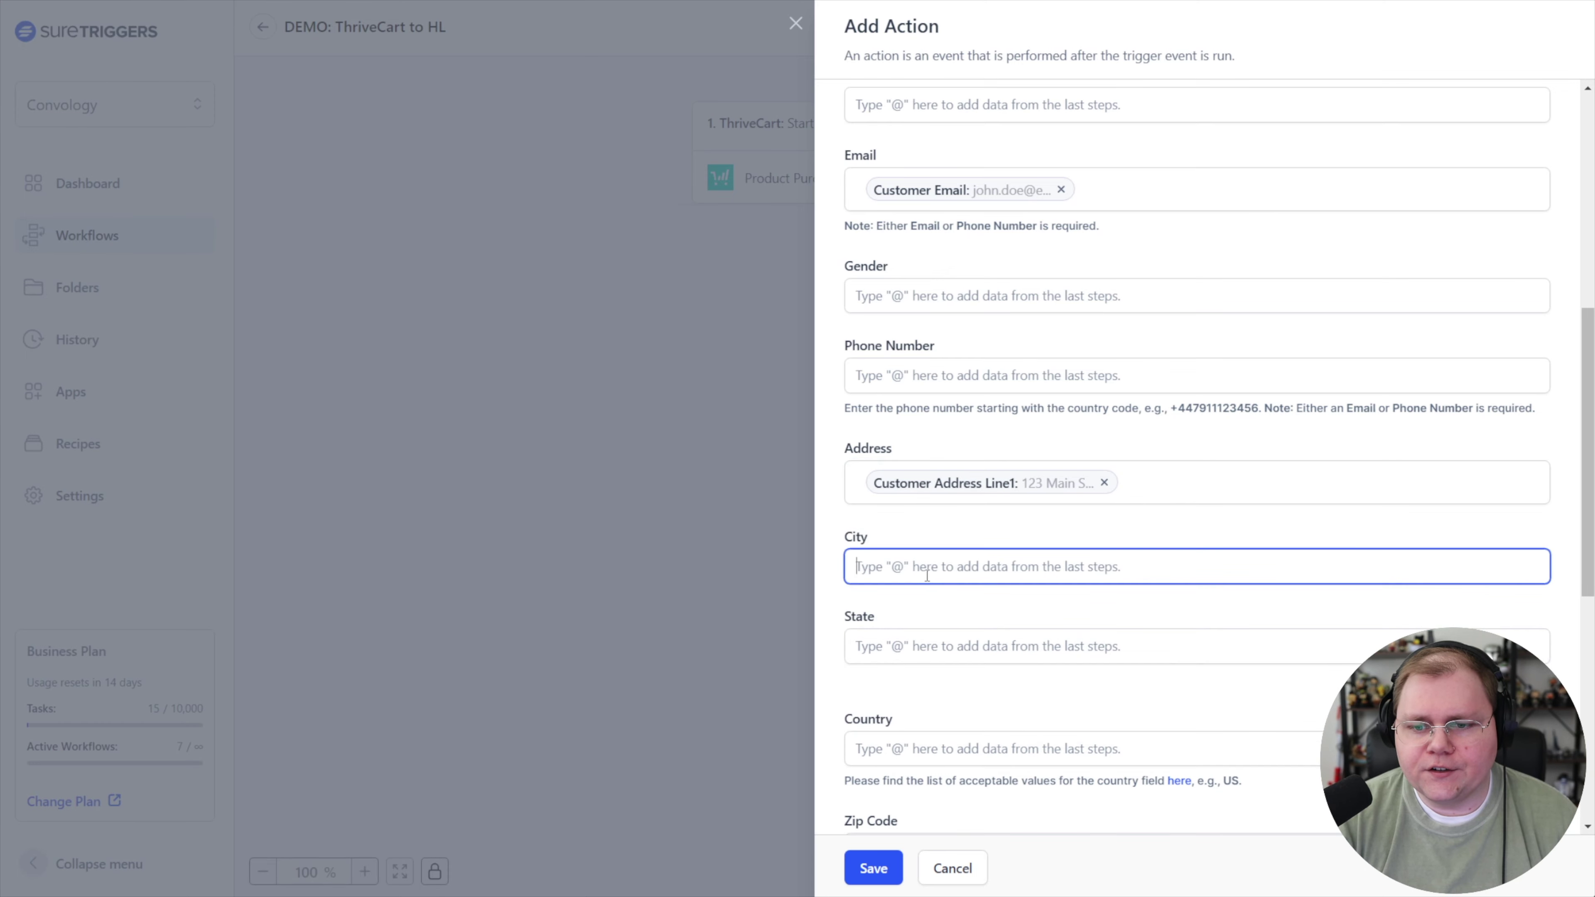
type("@city")
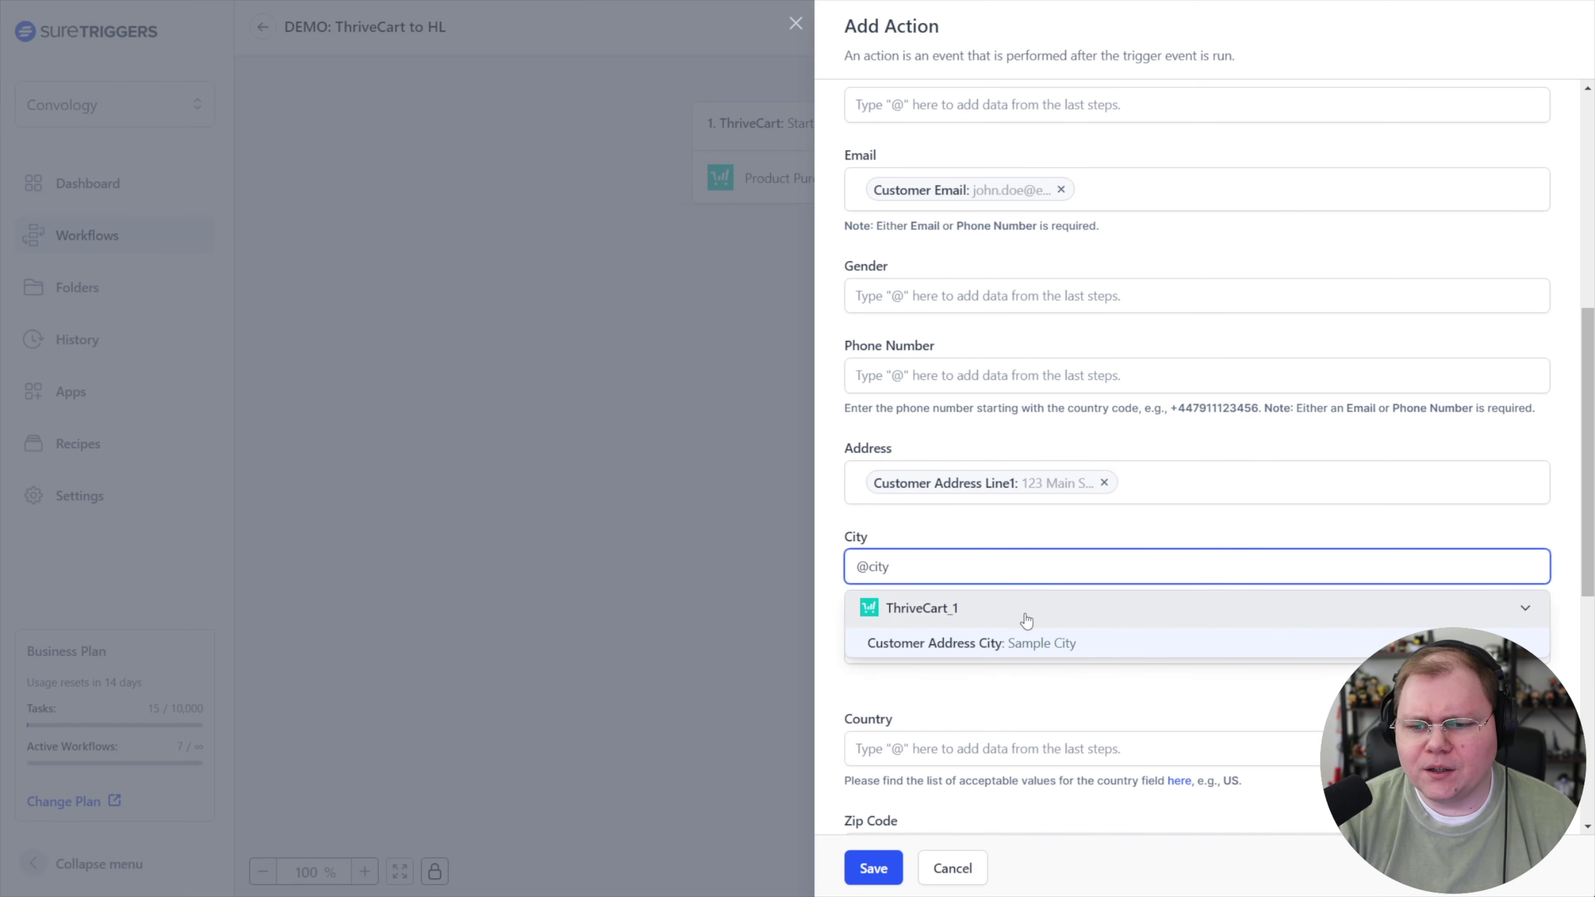
left_click(1027, 643)
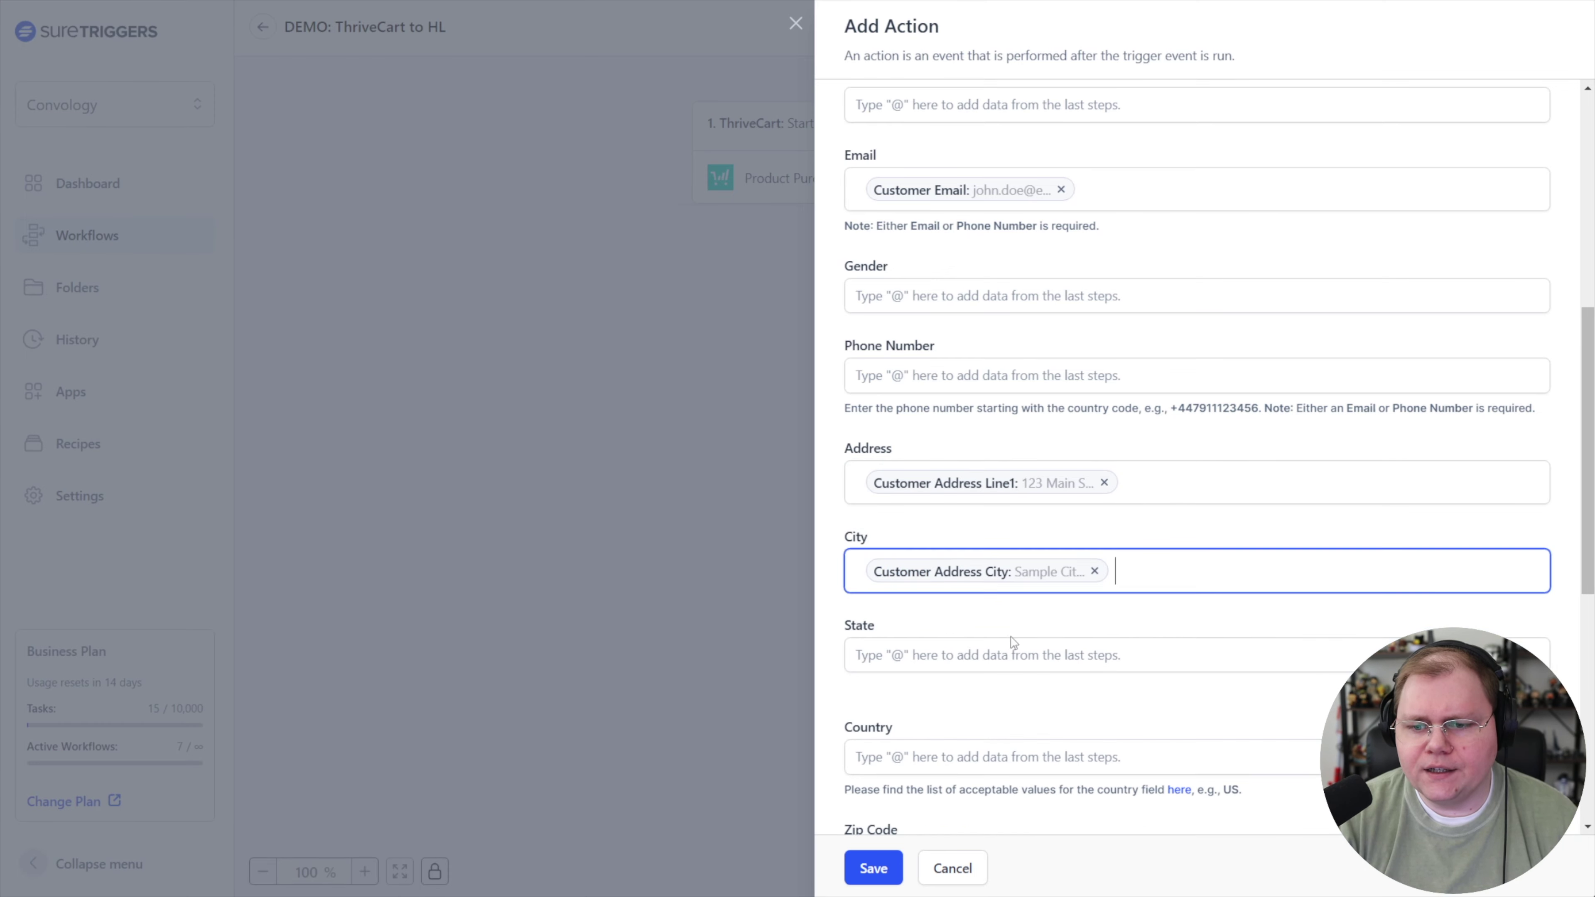
Map the contact's State to Customer Address State and Country to Customer Address Country.
left_click(959, 665)
type("@")
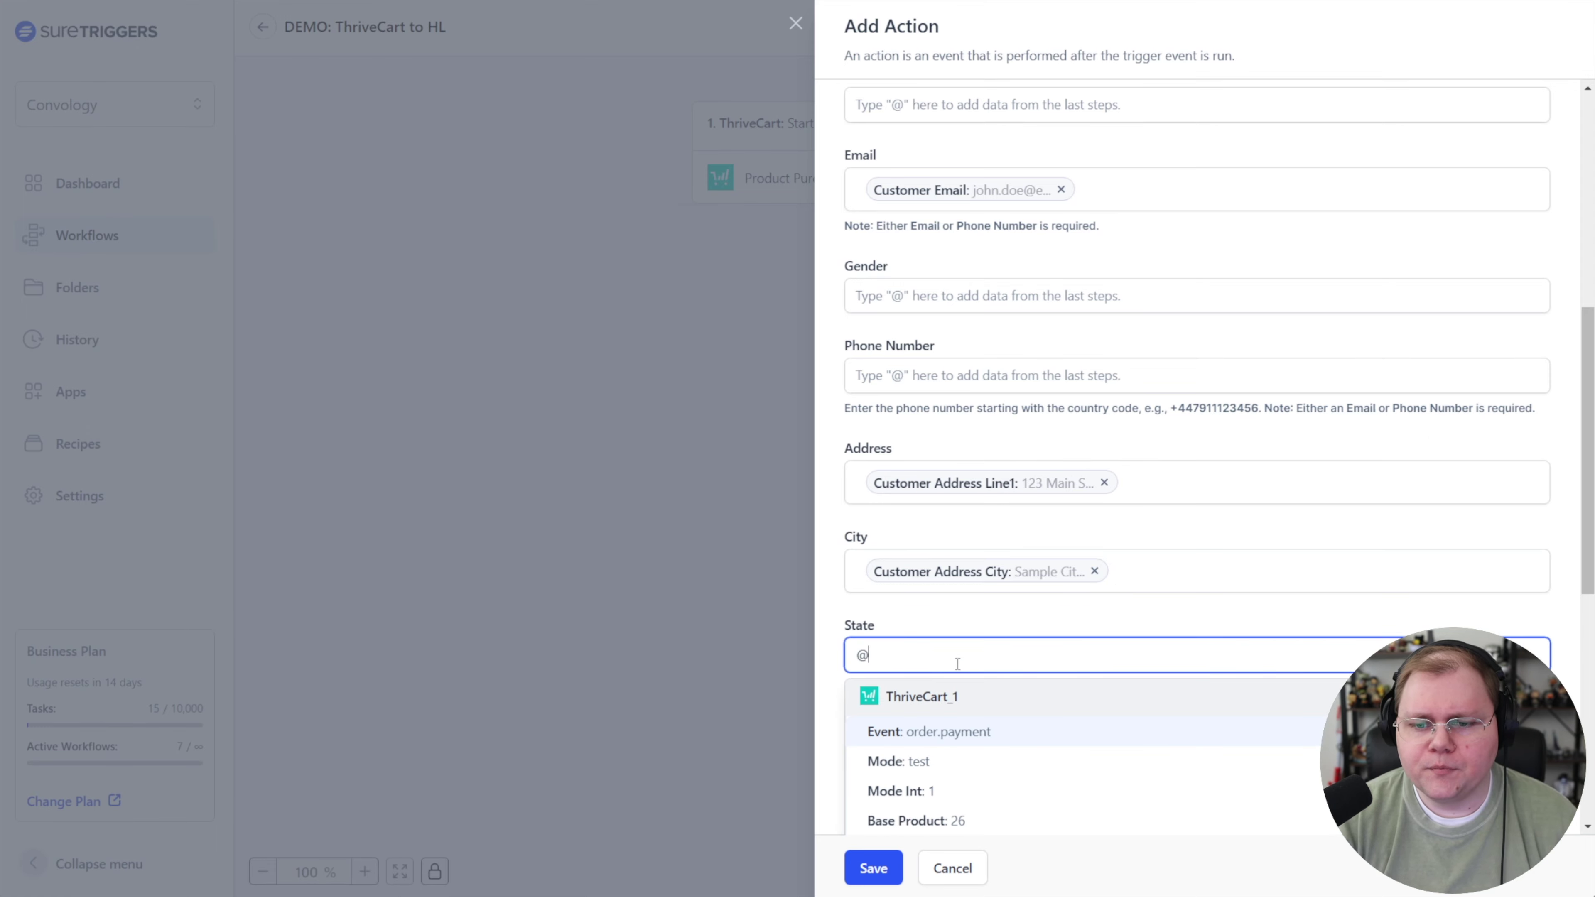
type("state")
left_click(954, 730)
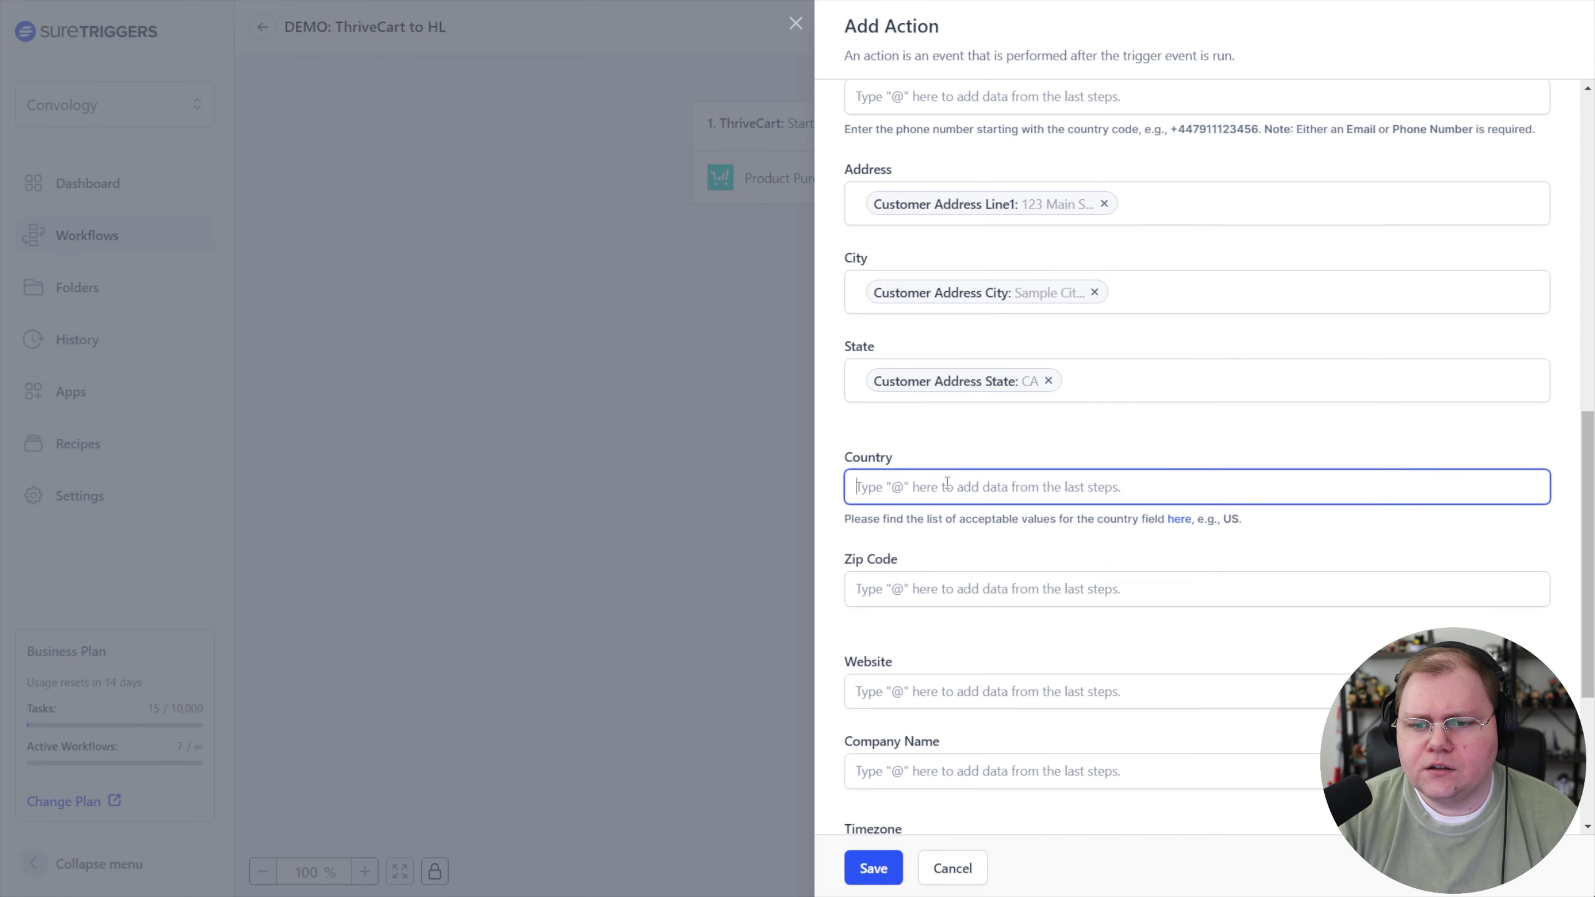
type("@country")
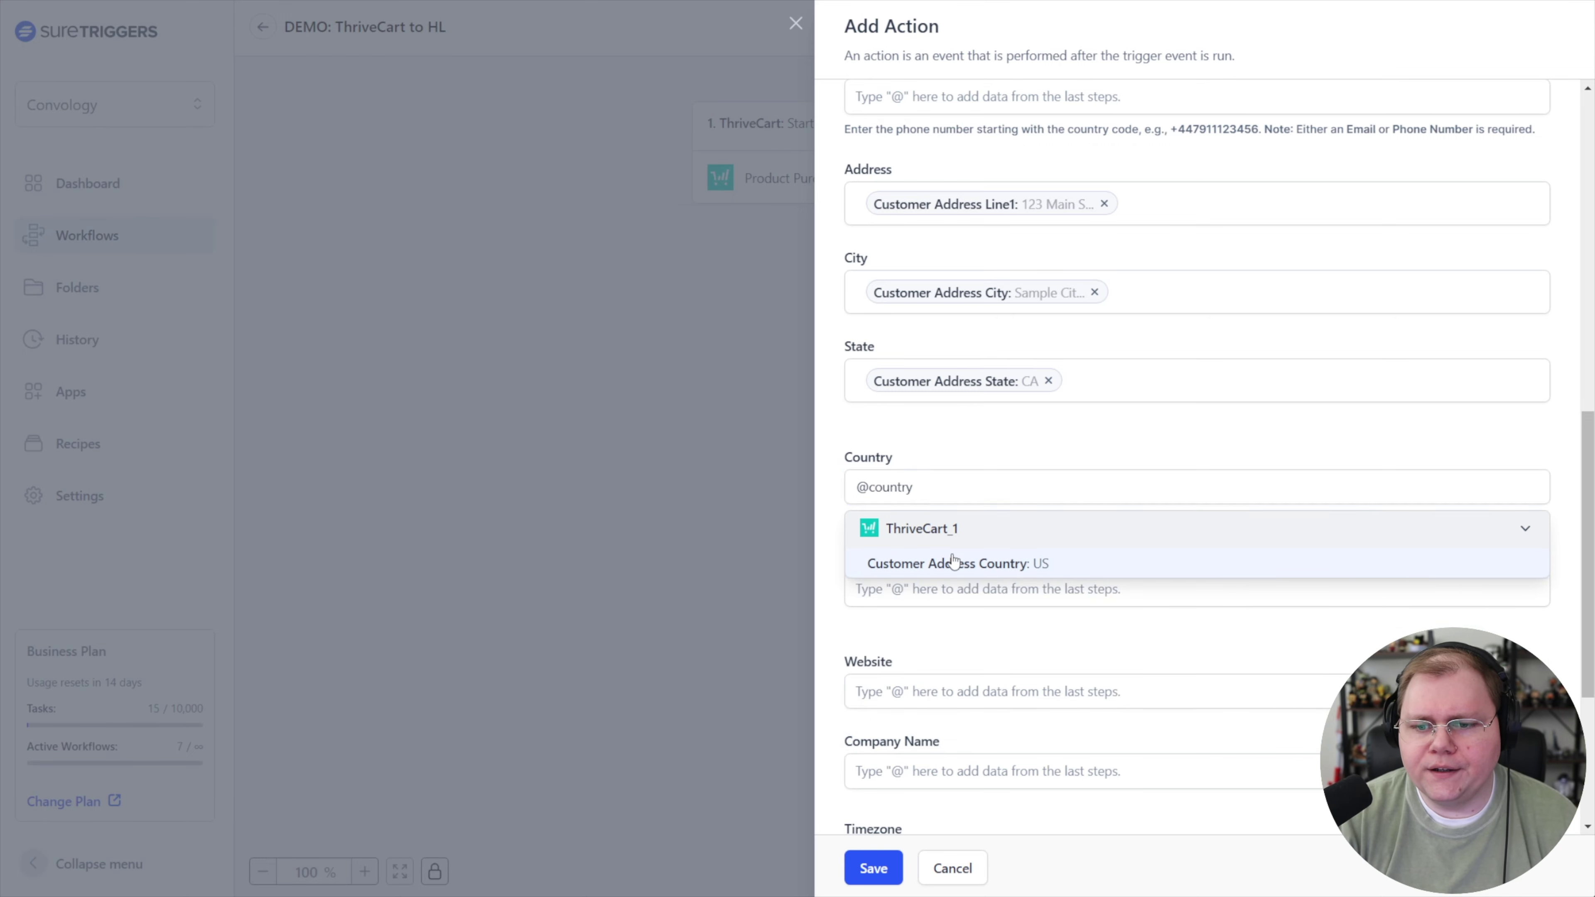
left_click(967, 559)
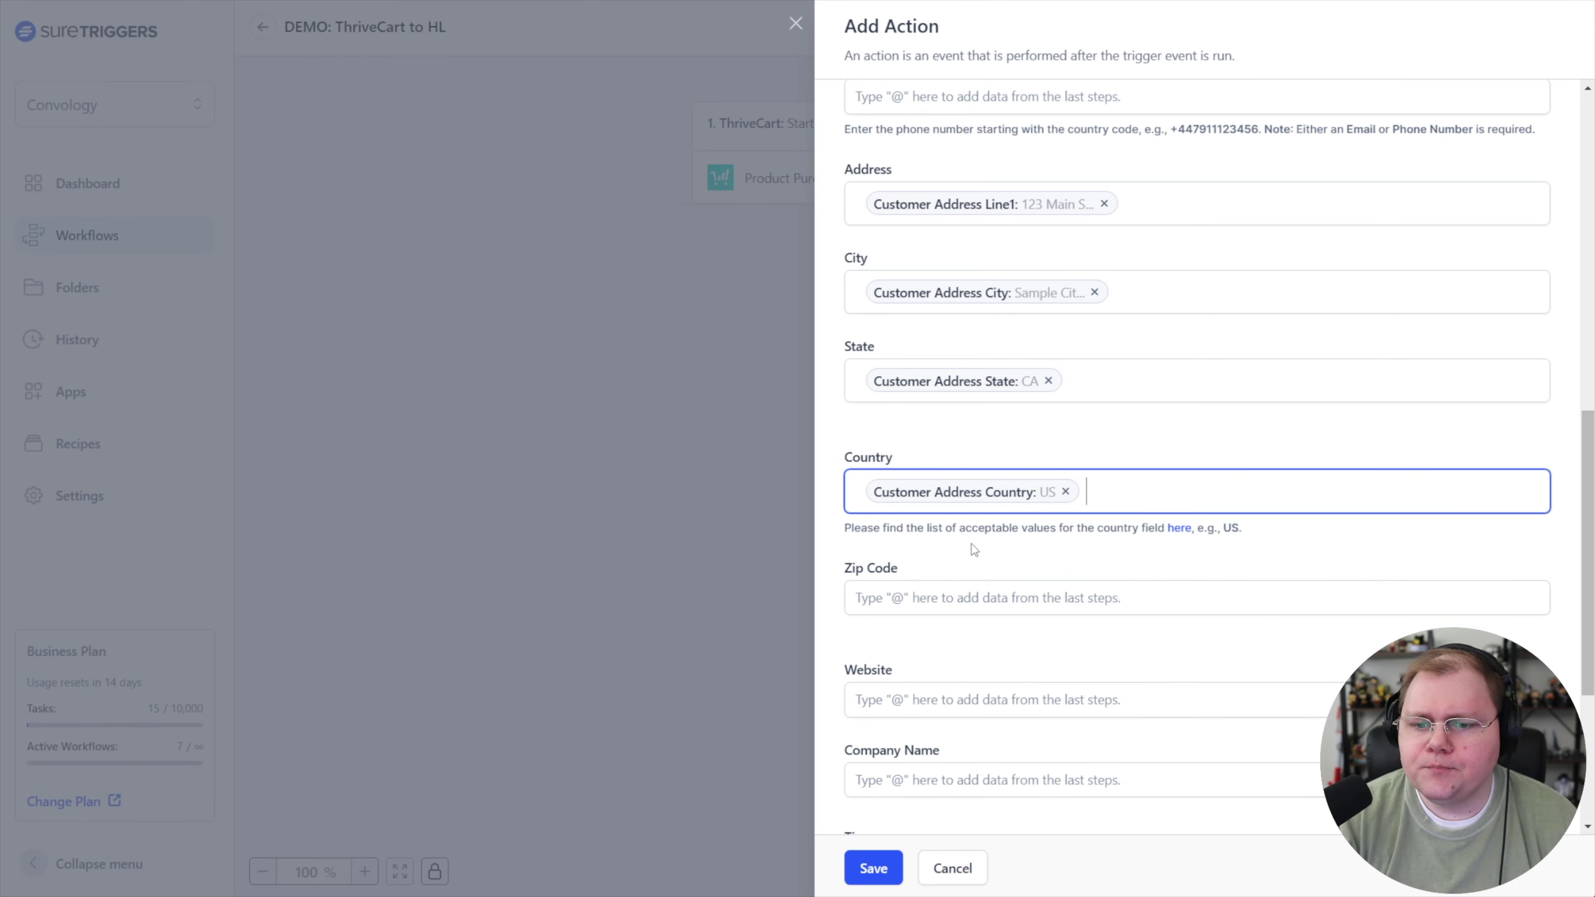
Map the contact's Zip Code field to Customer Address Zip from the ThriveCart data.
left_click(954, 594)
type("@zip")
left_click(1048, 671)
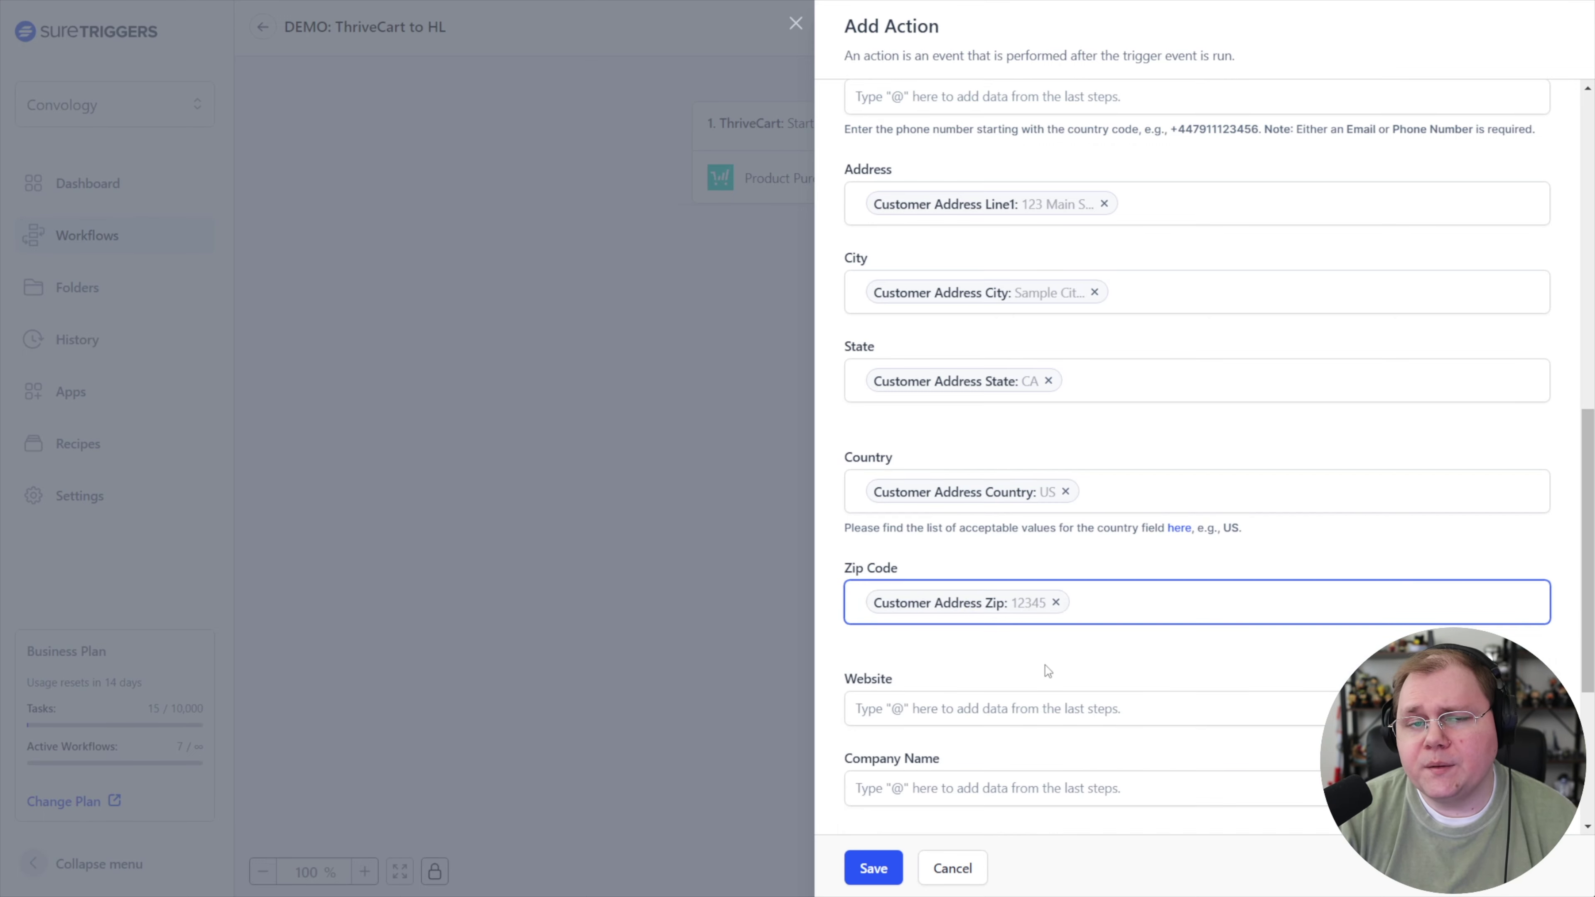
Add the tag "all-access pass" to the new contact and save the Create Contact action.
scroll(1048, 671, "down", 4)
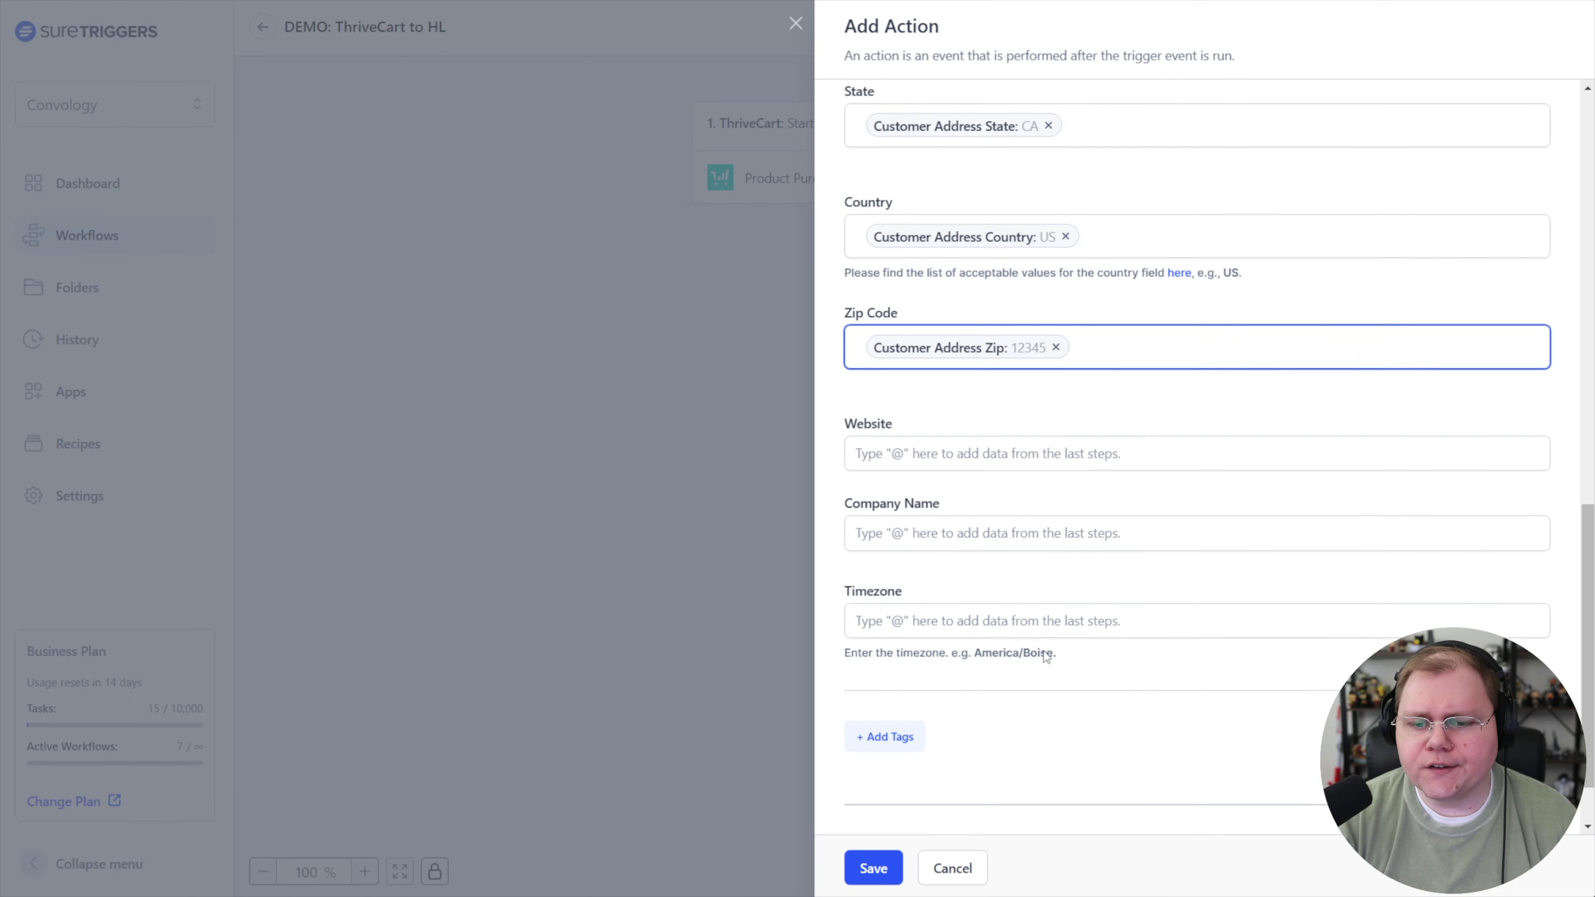
scroll(1017, 622, "down", 1)
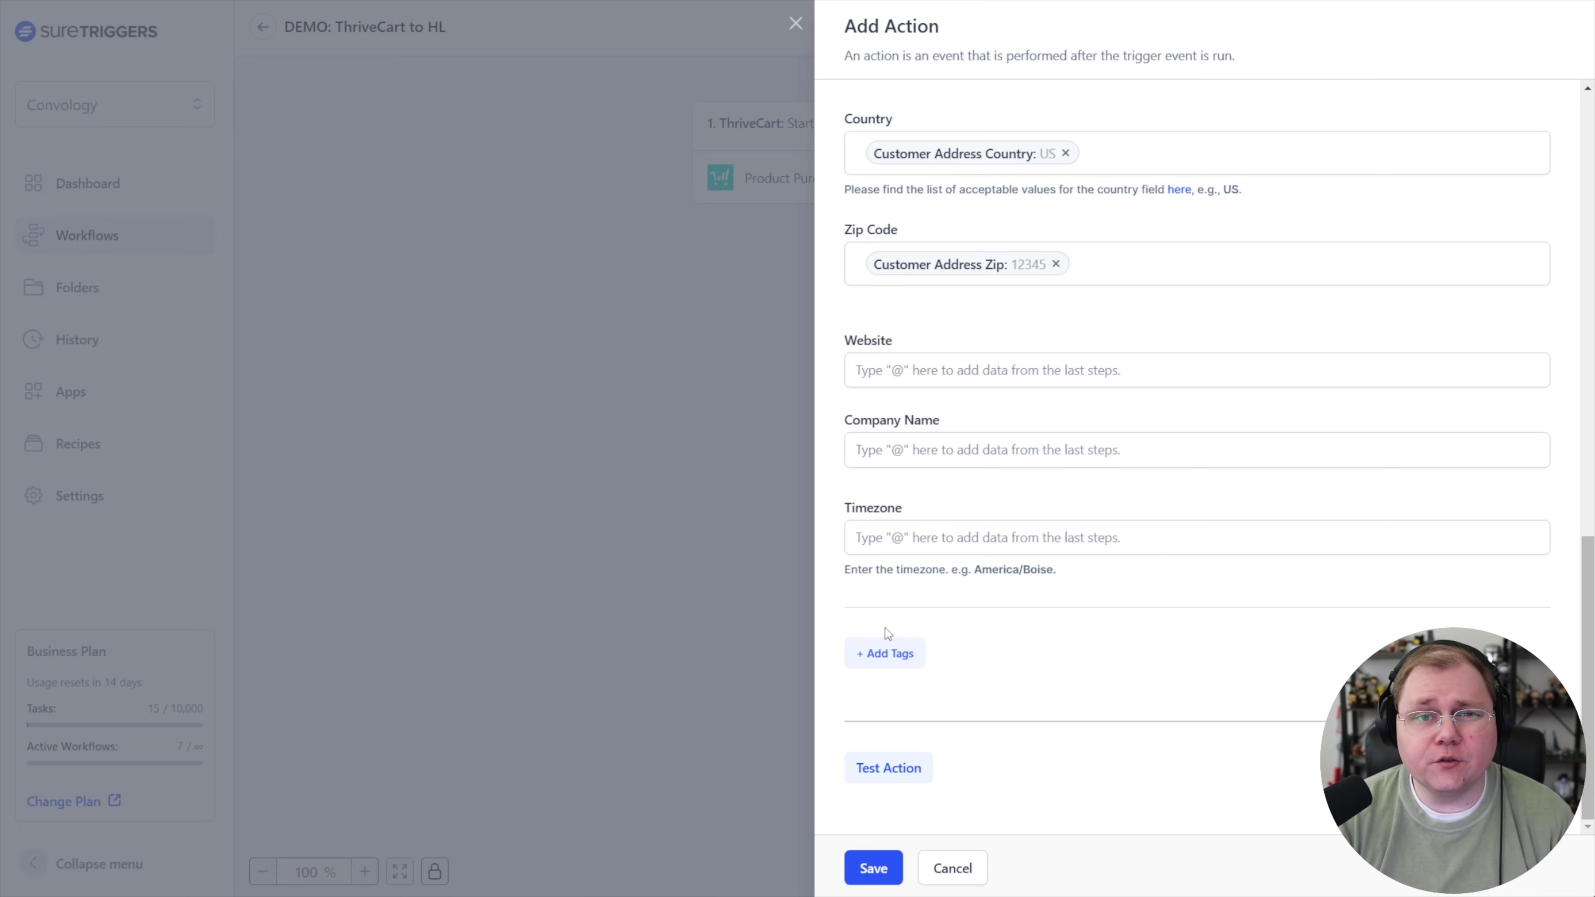
left_click(888, 653)
left_click(1035, 686)
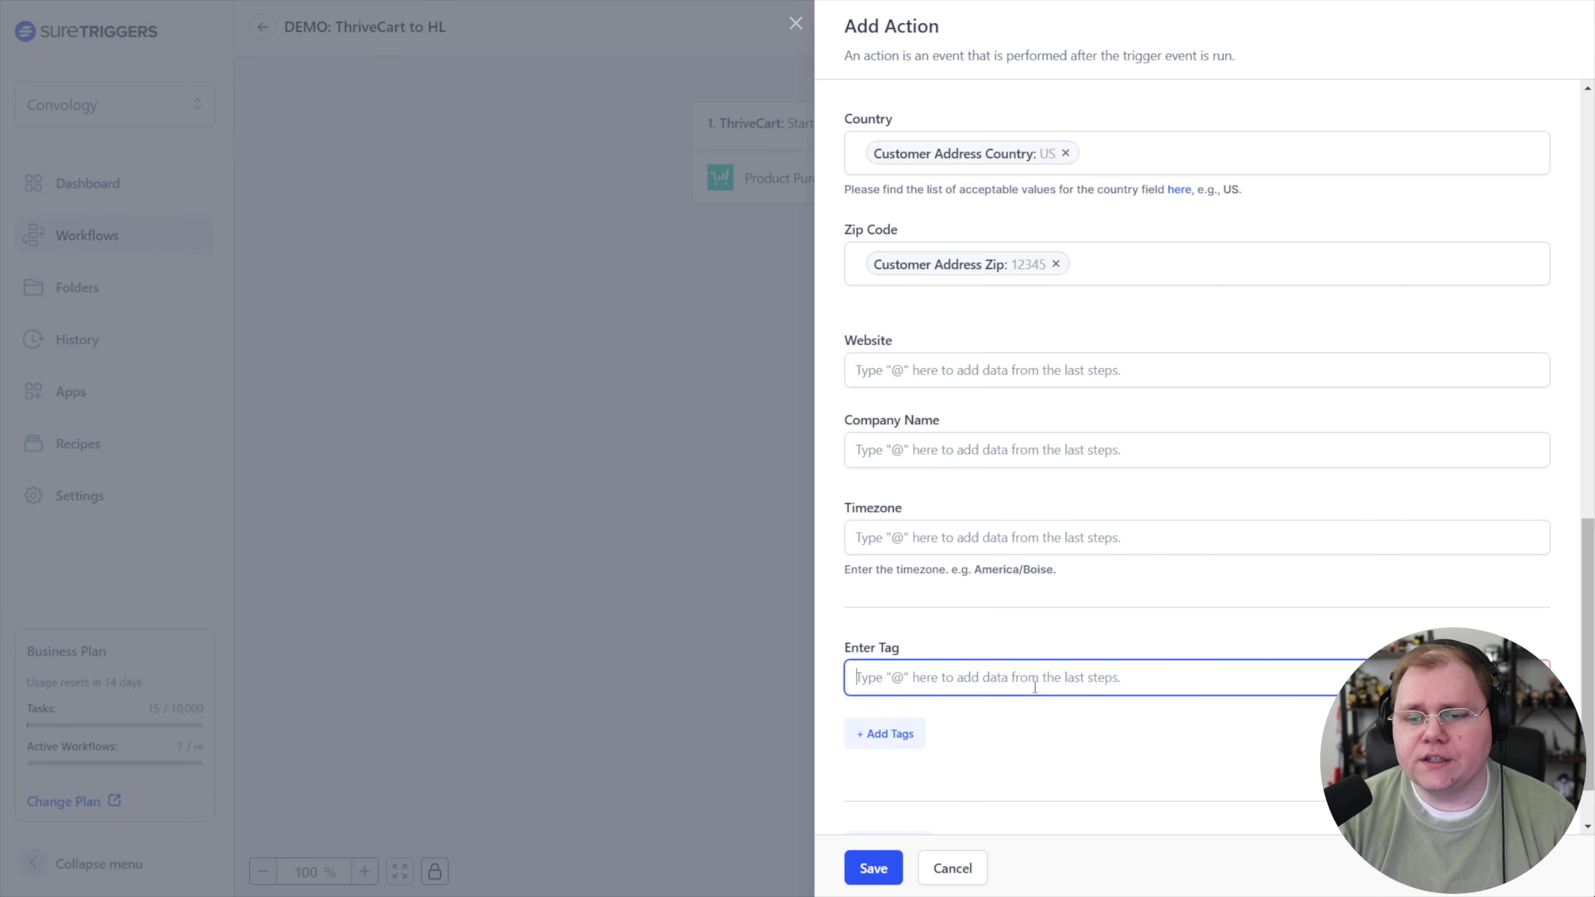
type("all0")
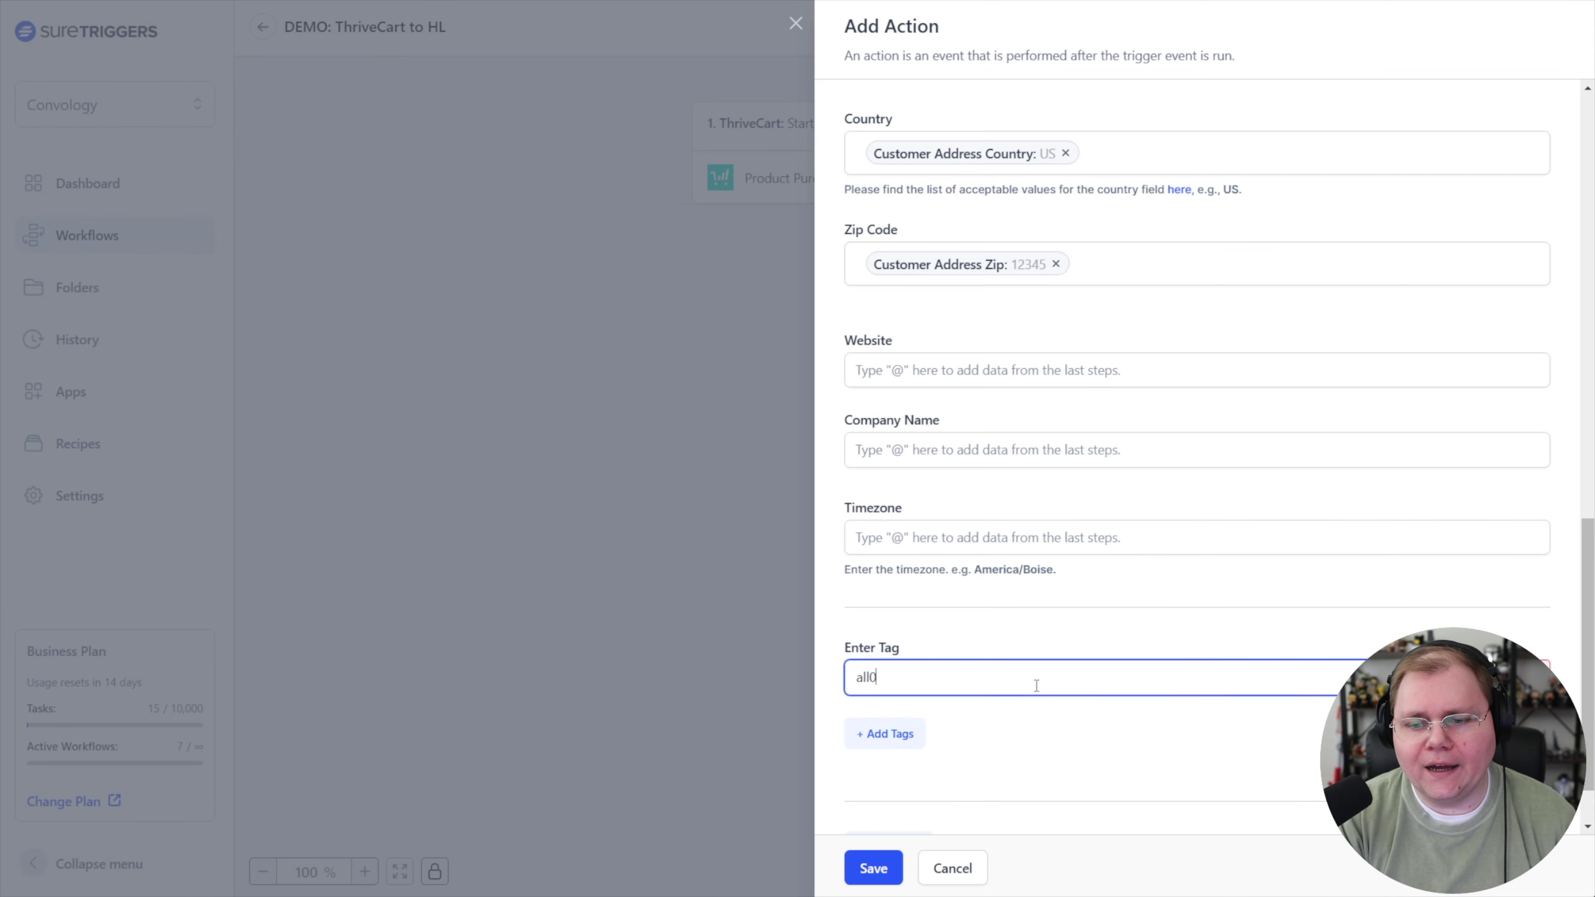
key("BackSpace")
type("-access pass")
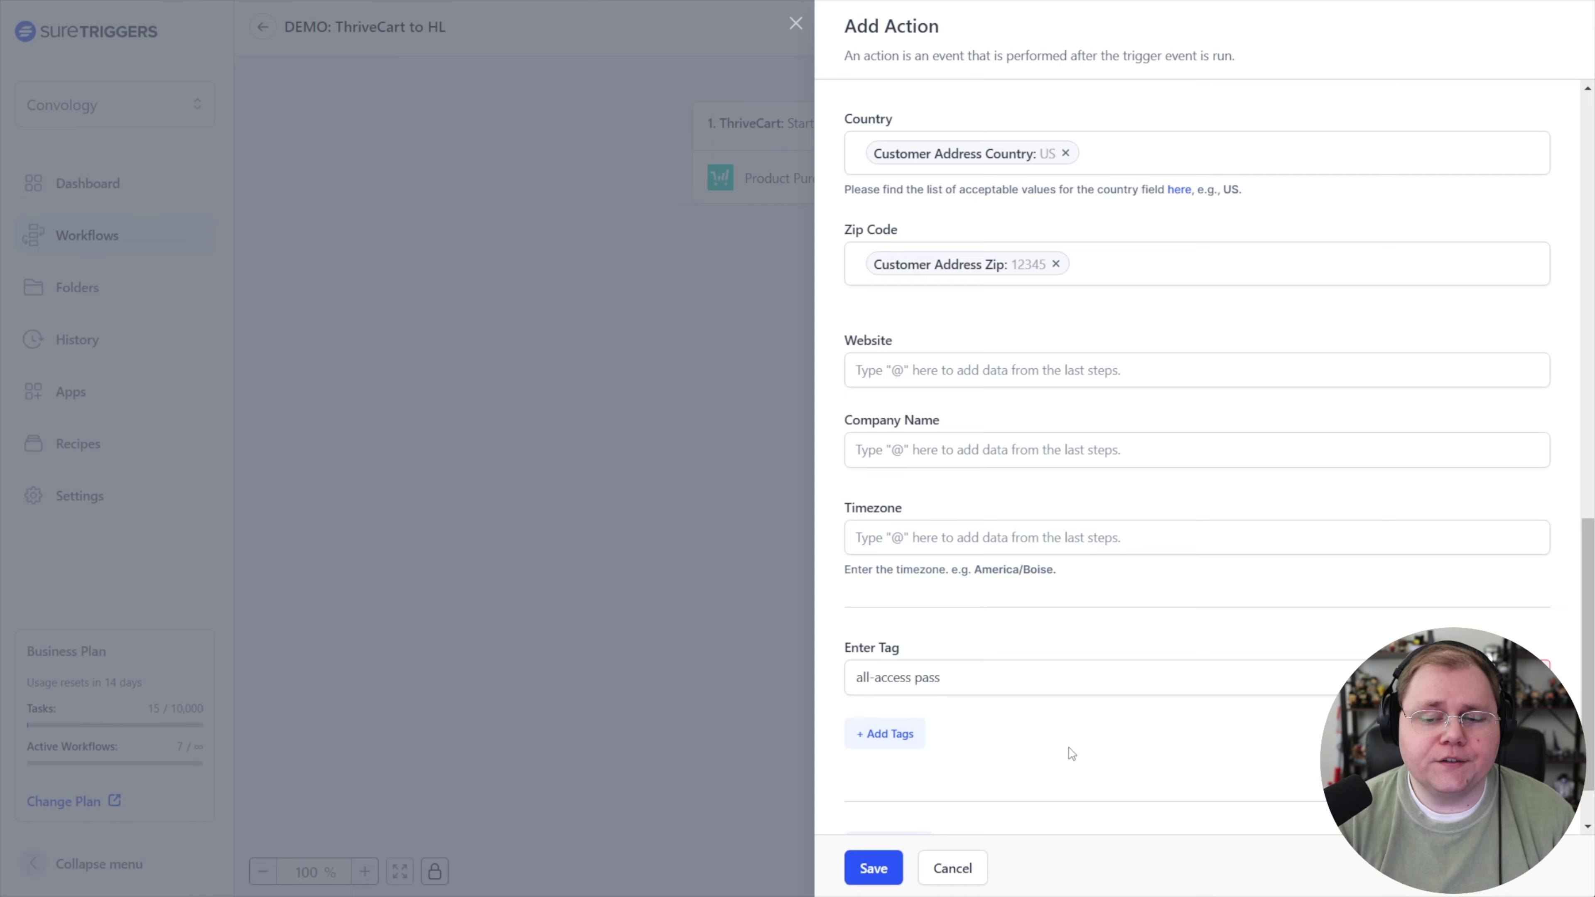
left_click(870, 879)
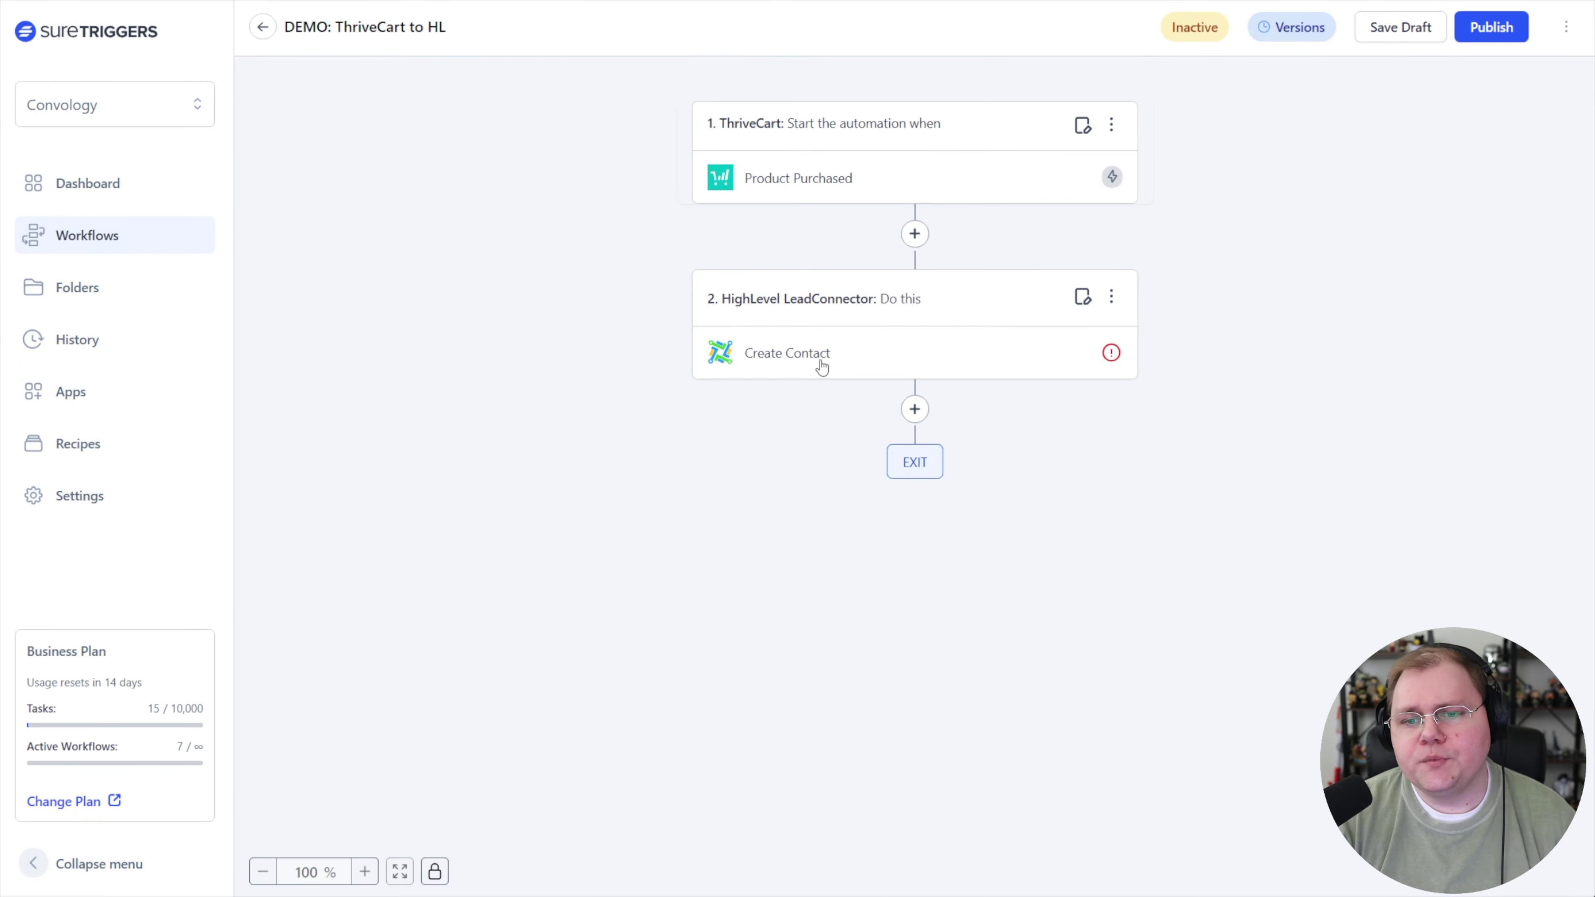
Reopen the Create Contact action and test it with the mapped ThriveCart data.
left_click(956, 364)
scroll(1189, 553, "down", 15)
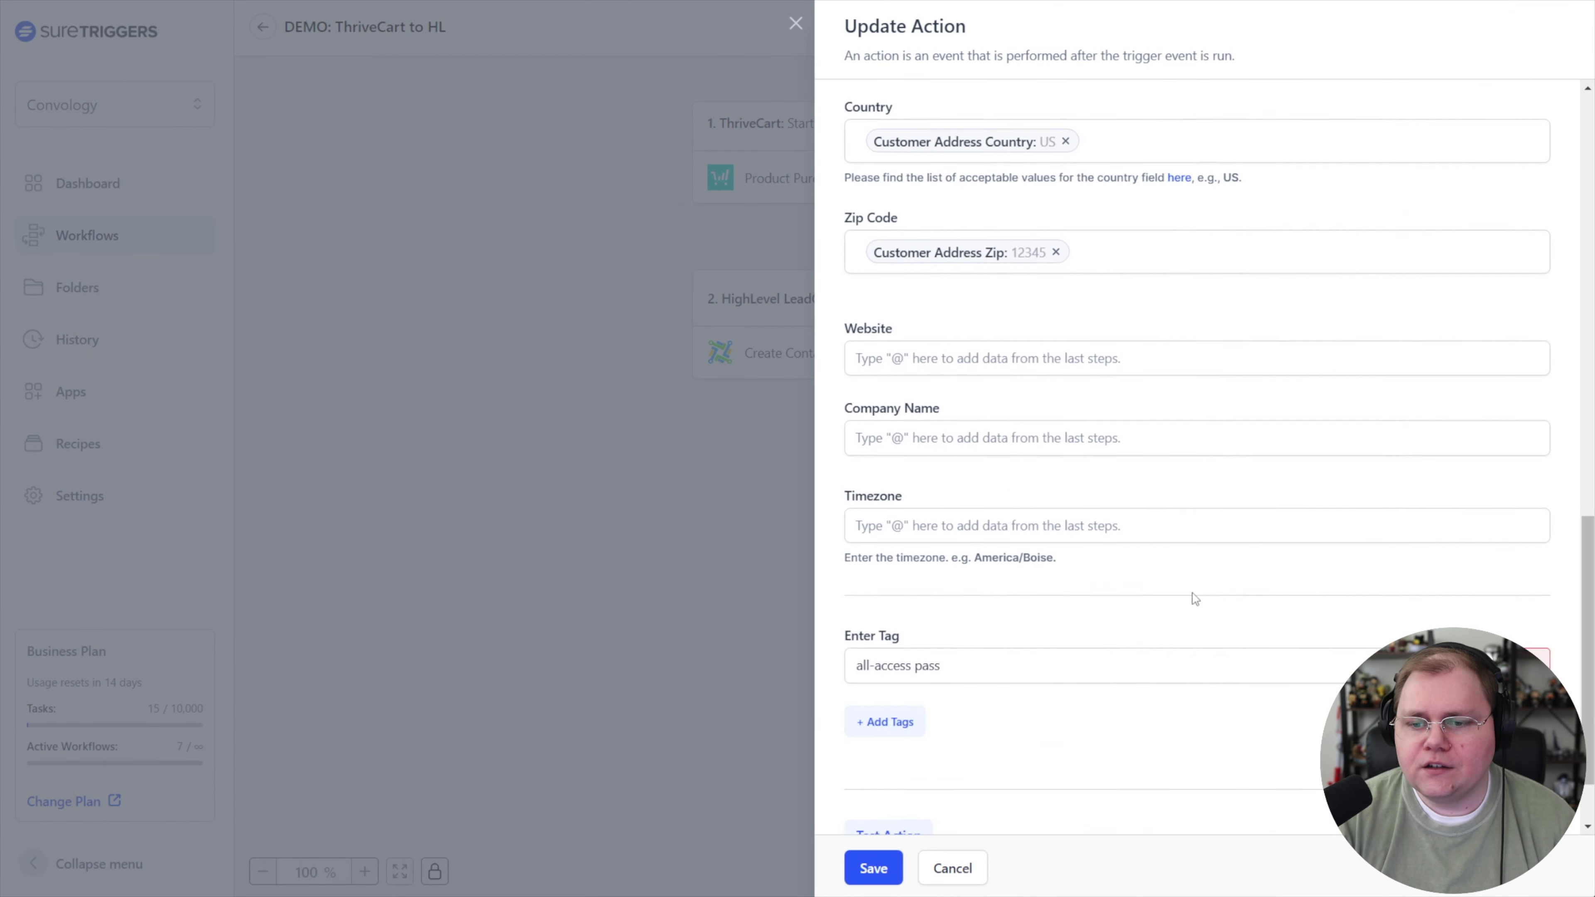
left_click(889, 739)
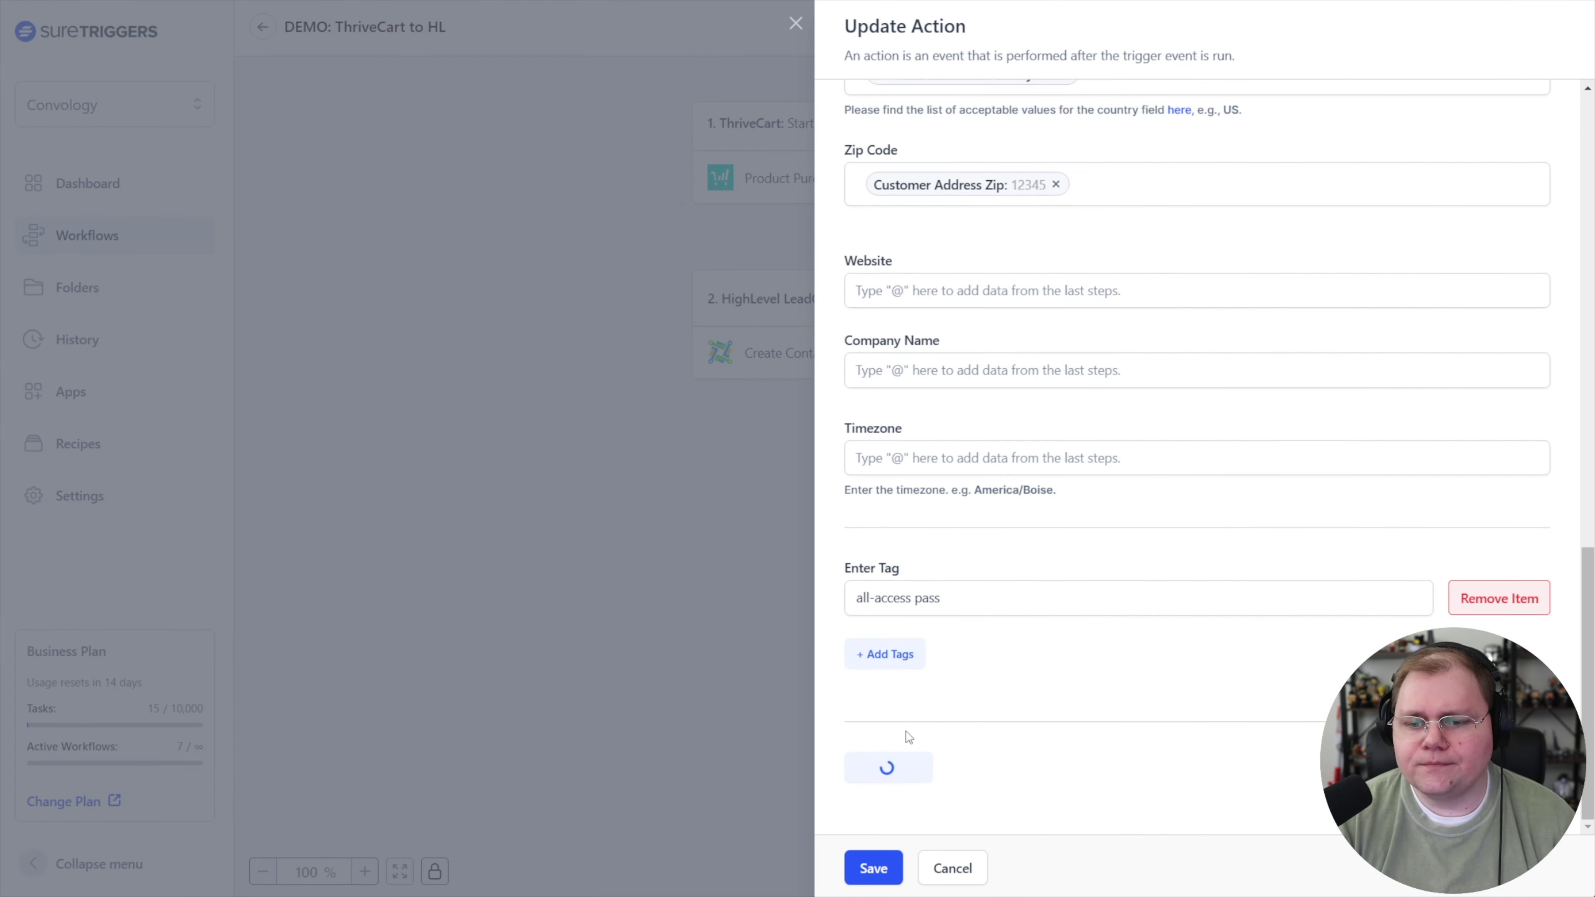
scroll(1269, 330, "down", 2)
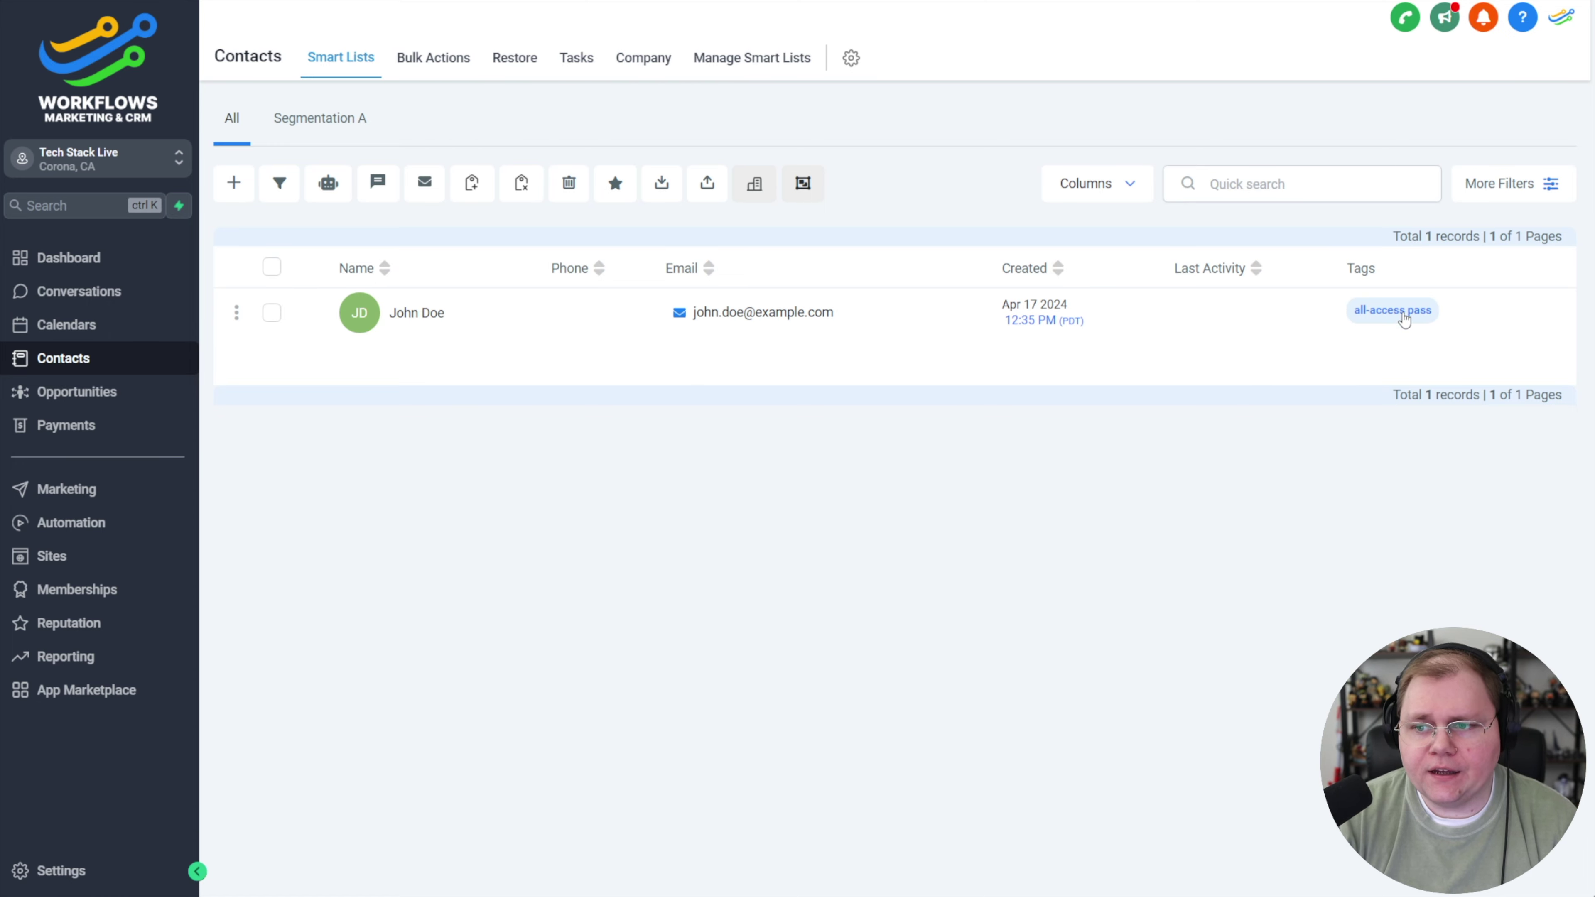
Review the test contact's details, address and tags in HighLevel, and save the tested Create Contact action in SureTriggers.
left_click(411, 321)
scroll(384, 352, "down", 2)
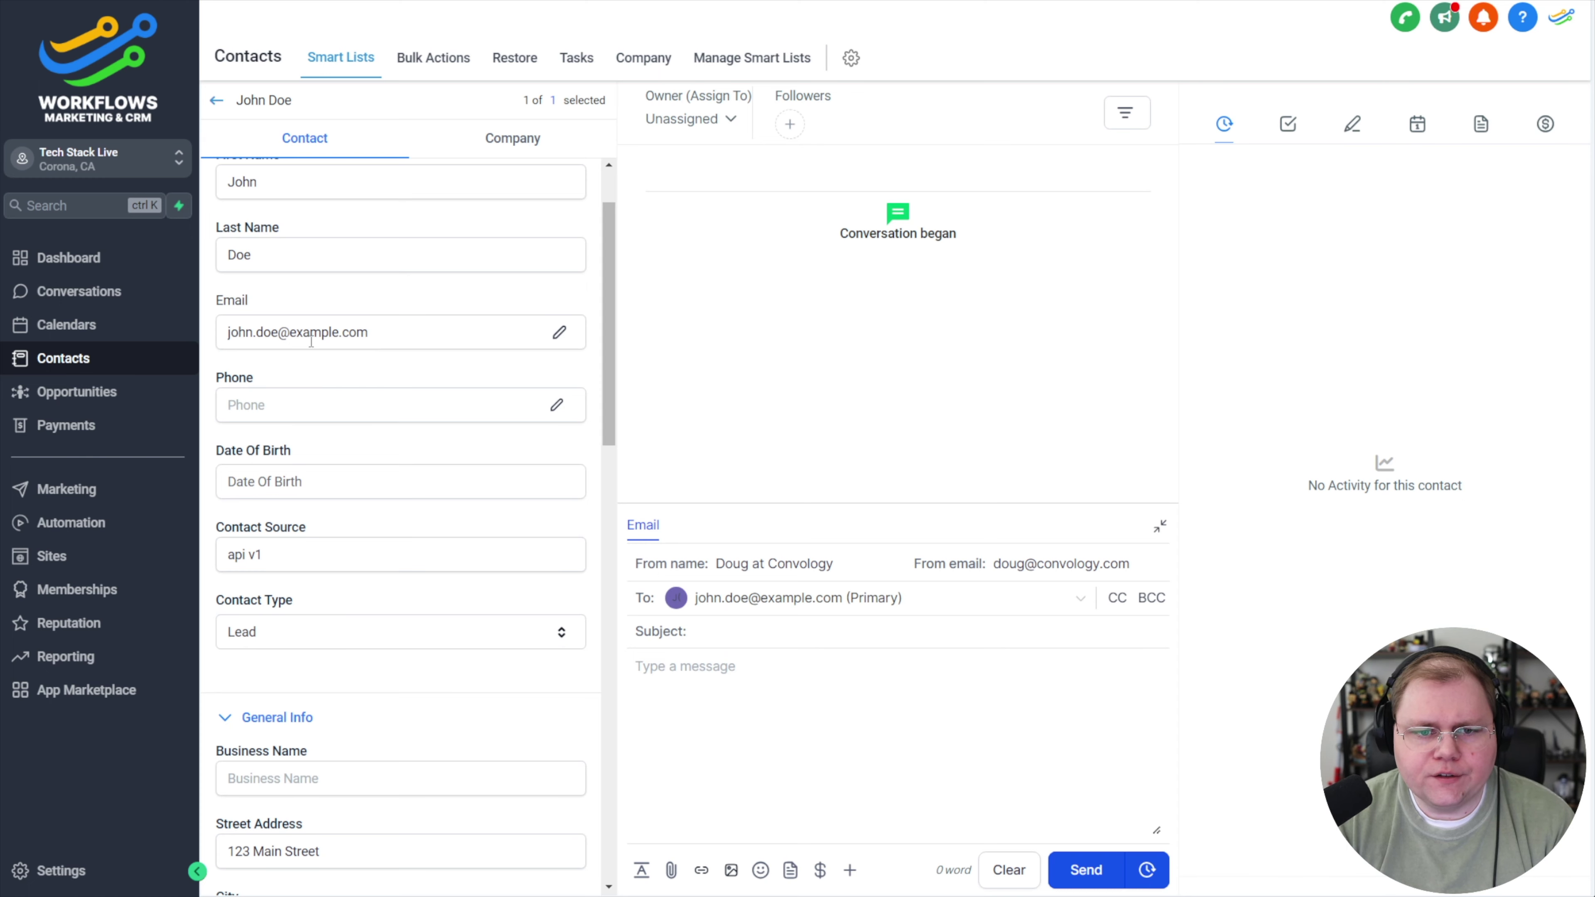
scroll(315, 369, "down", 2)
scroll(315, 370, "down", 4)
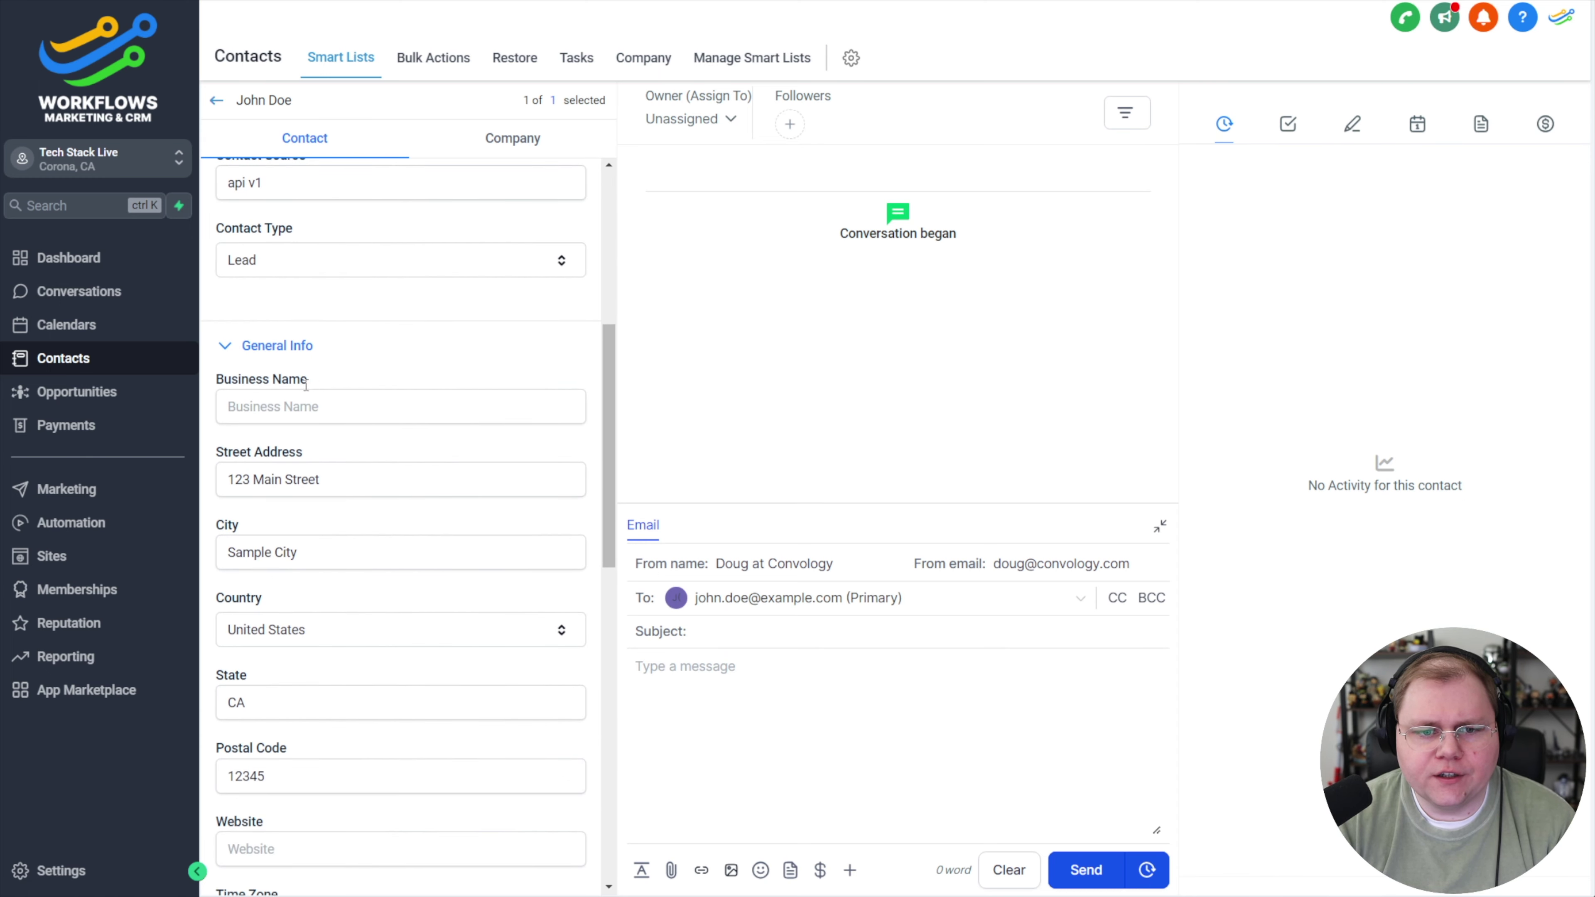
scroll(252, 382, "down", 1)
scroll(264, 395, "down", 3)
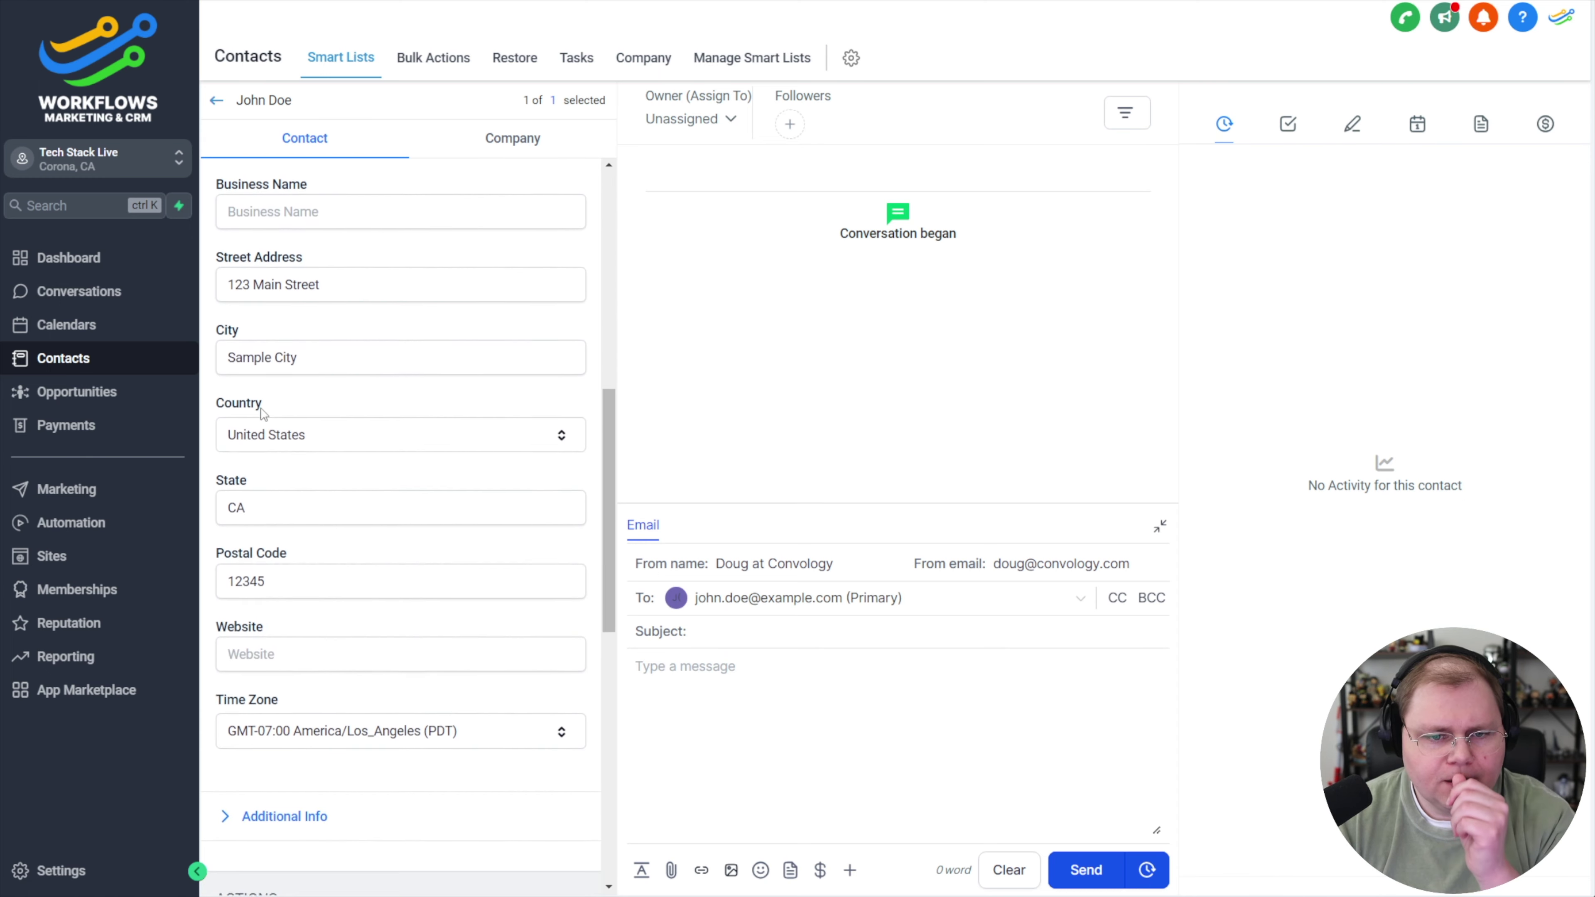
scroll(264, 410, "down", 4)
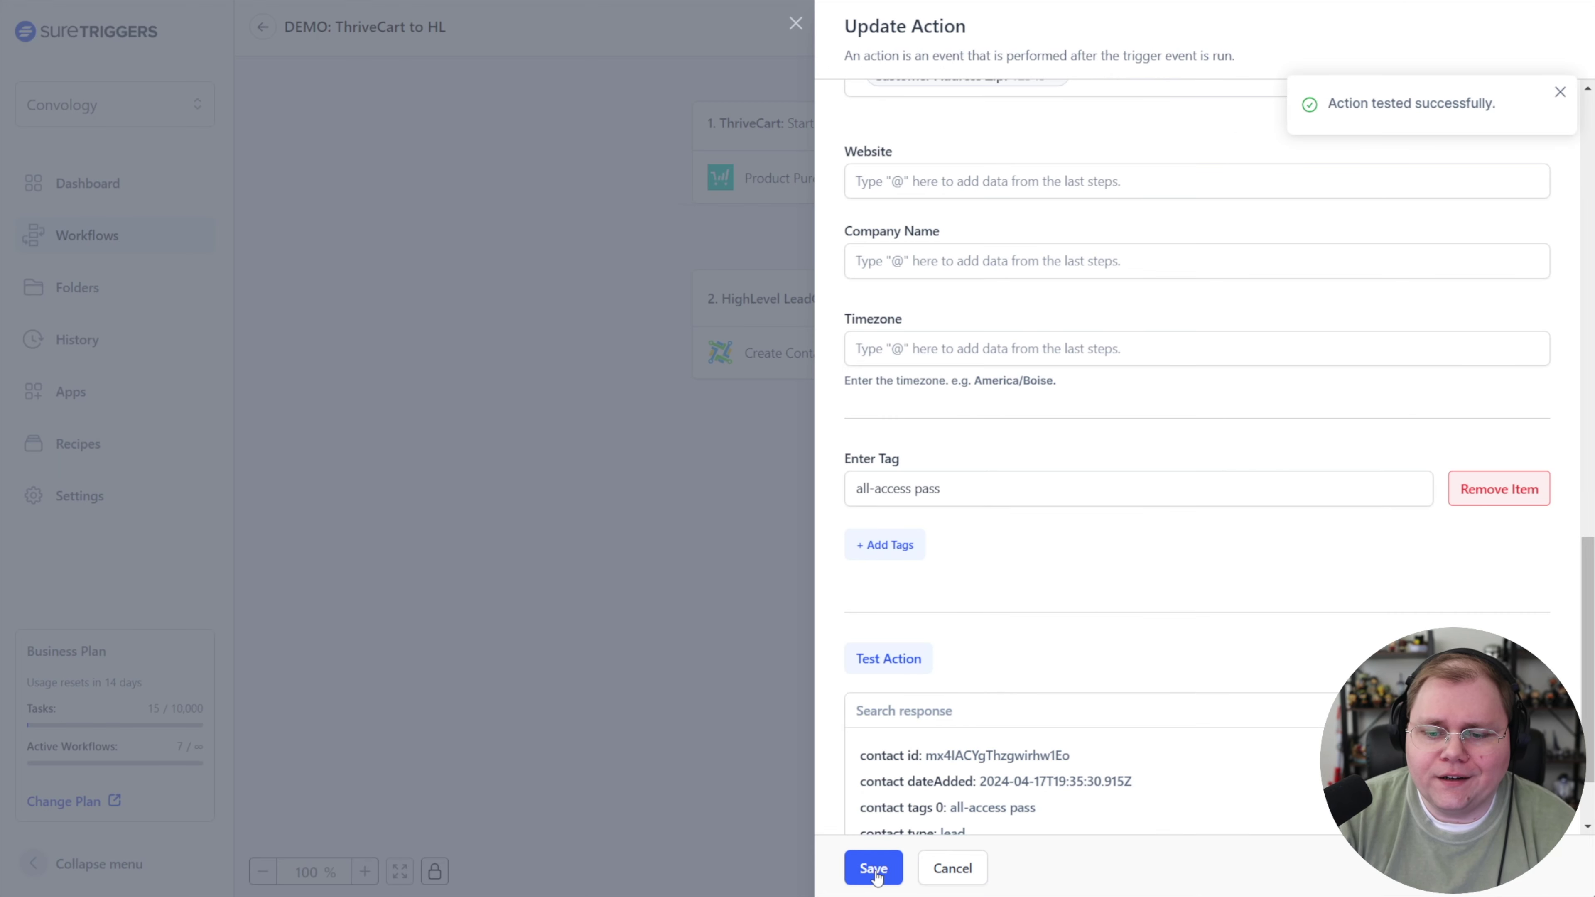
left_click(872, 867)
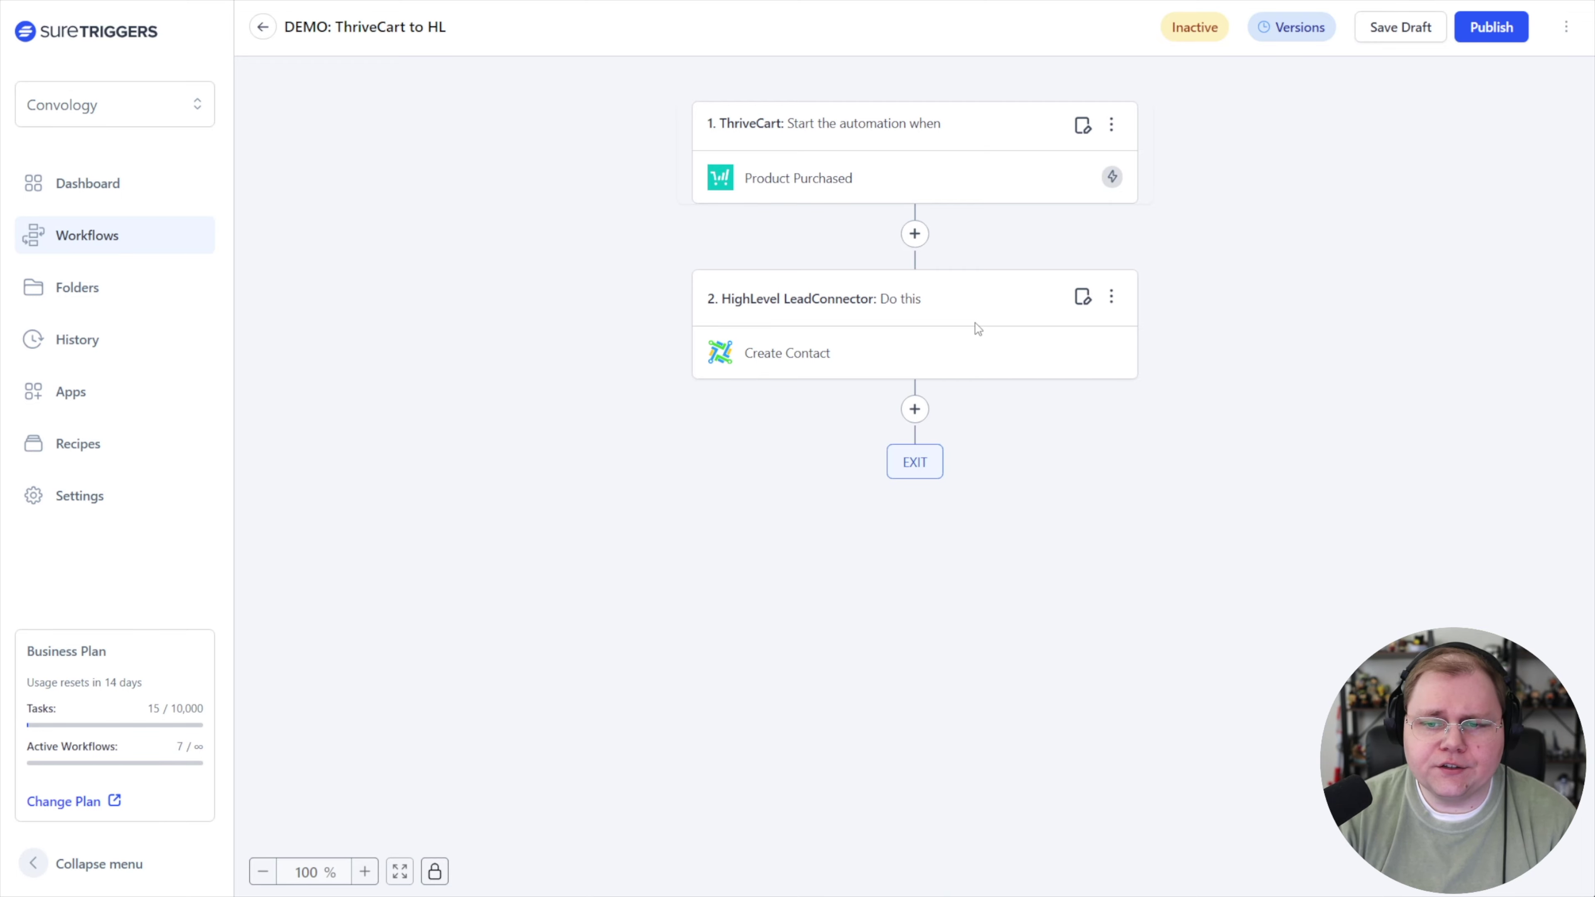
Examine which events HighLevel LeadConnector offers for a further action after Create Contact, and cancel adding the action.
left_click(916, 409)
type("highlevel")
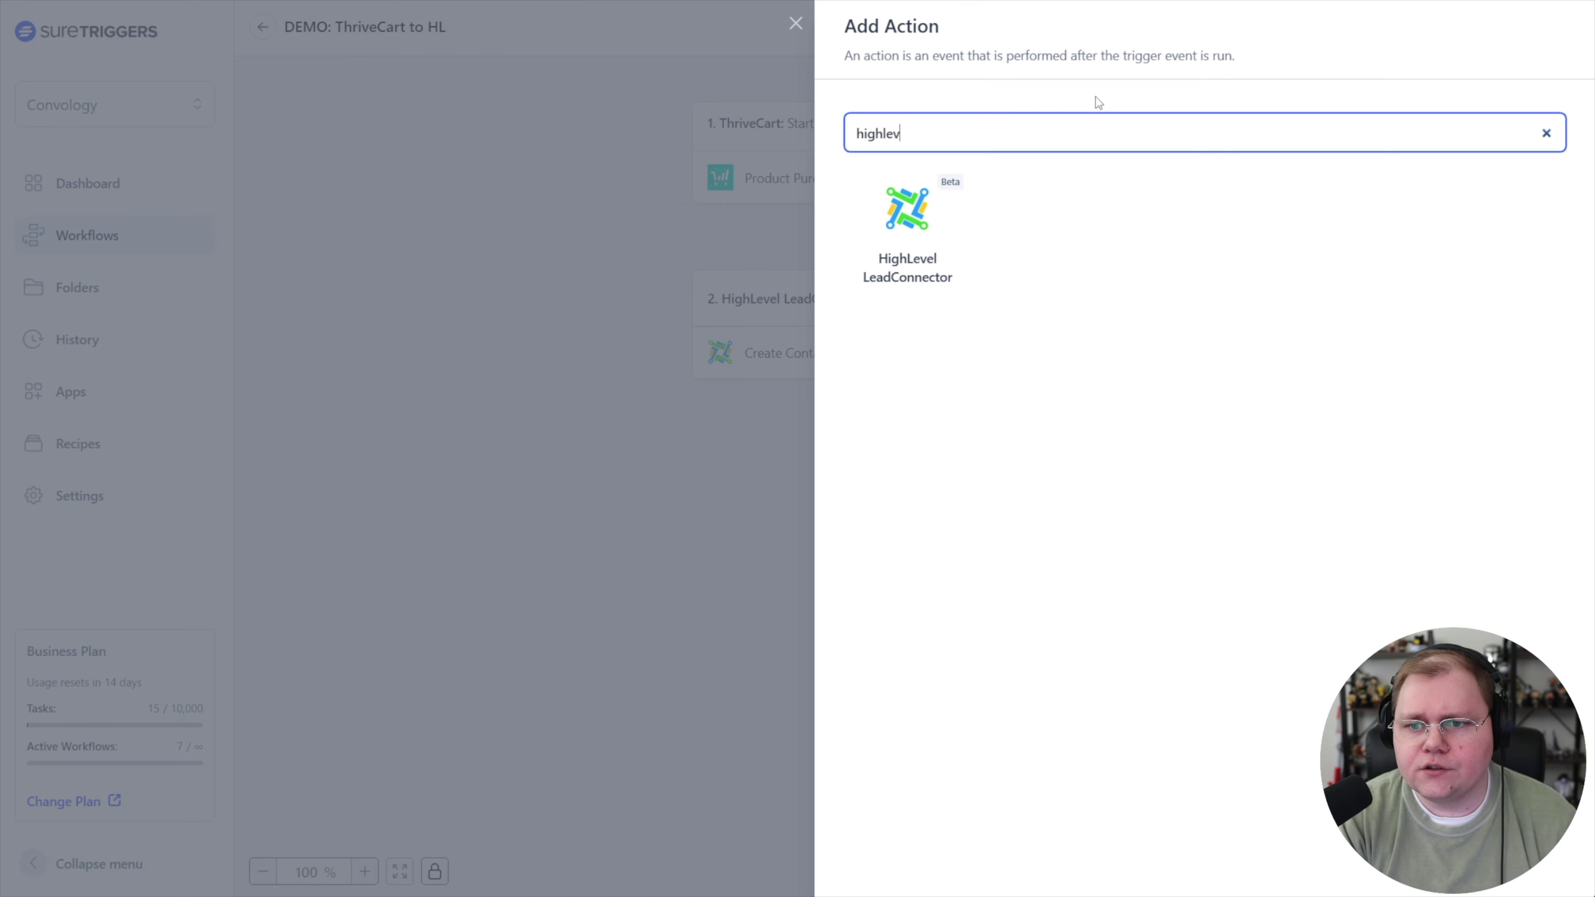
left_click(907, 220)
left_click(1035, 276)
scroll(1032, 402, "down", 2)
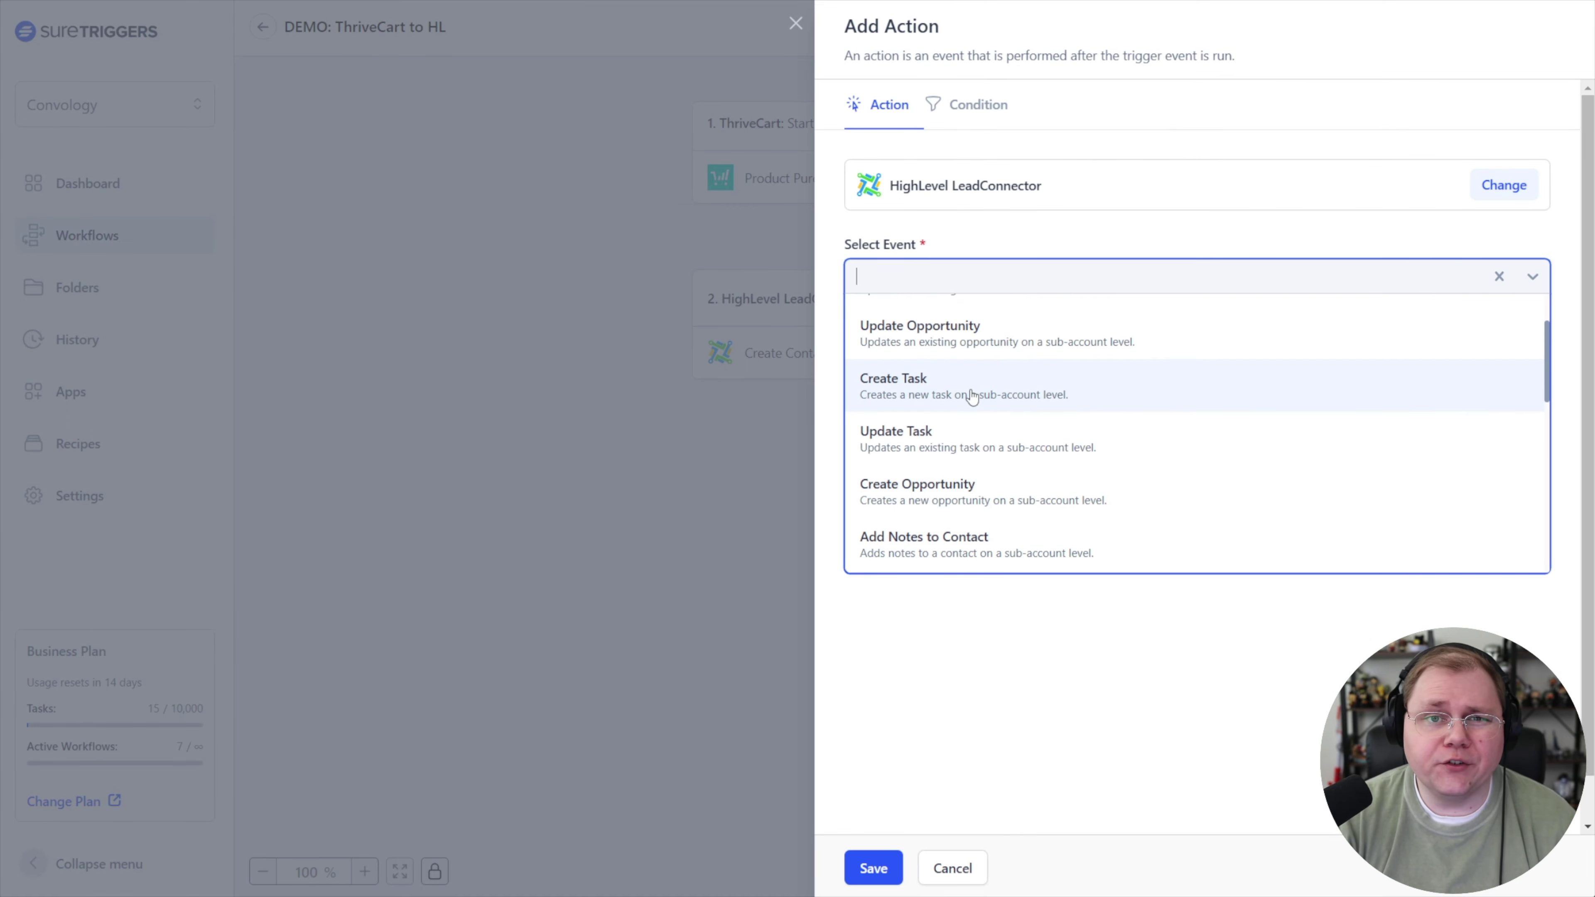
scroll(1015, 420, "down", 3)
scroll(1018, 418, "down", 3)
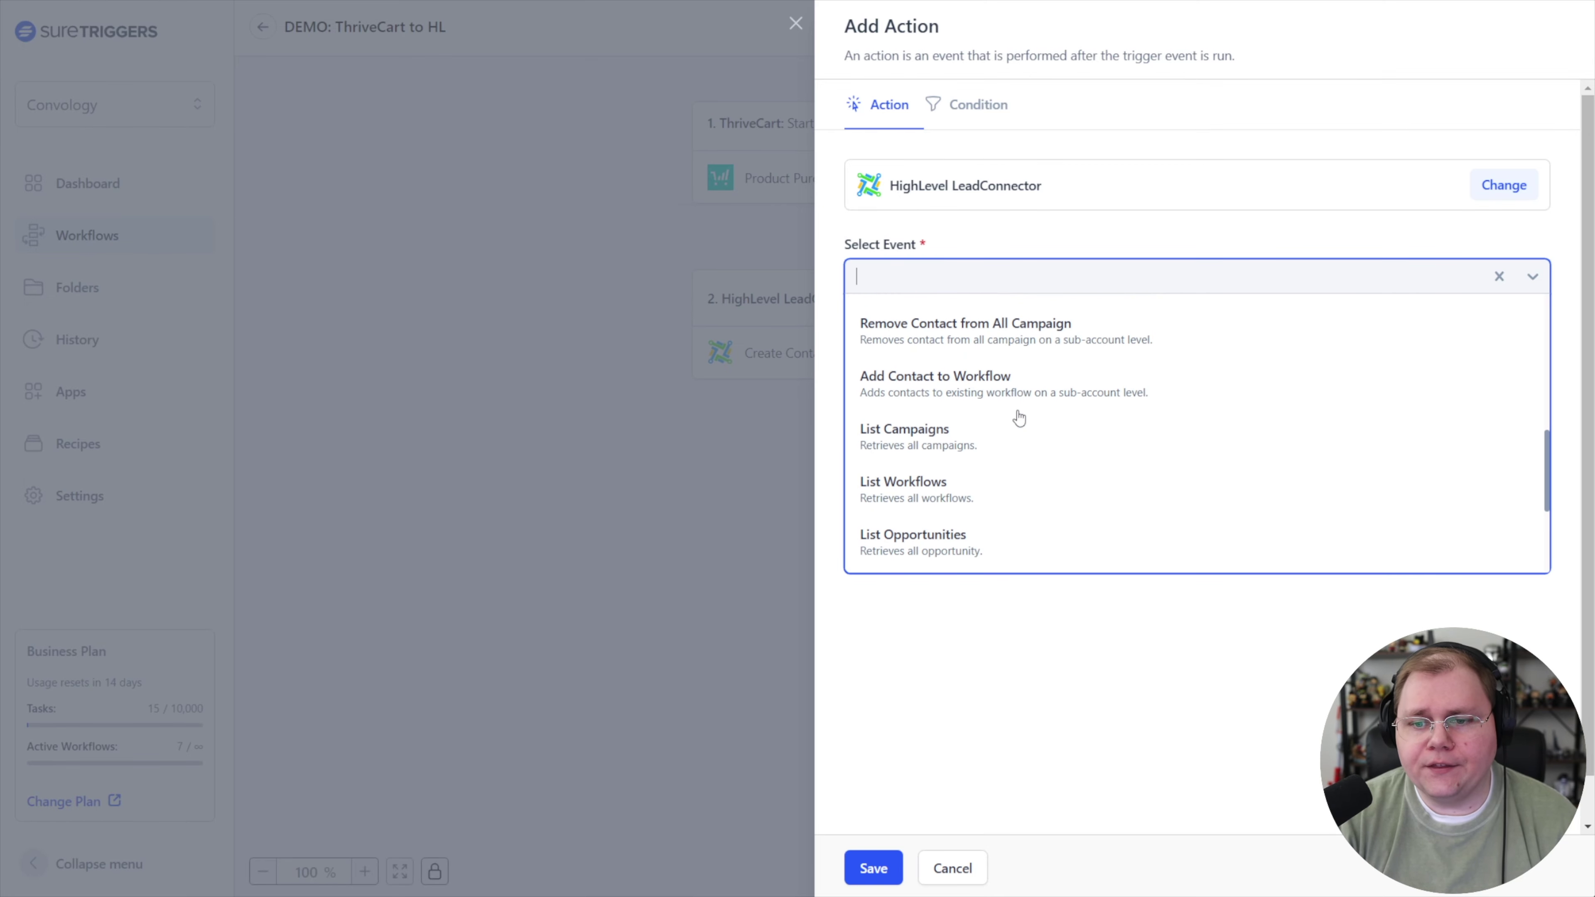
scroll(1005, 430, "down", 3)
left_click(953, 868)
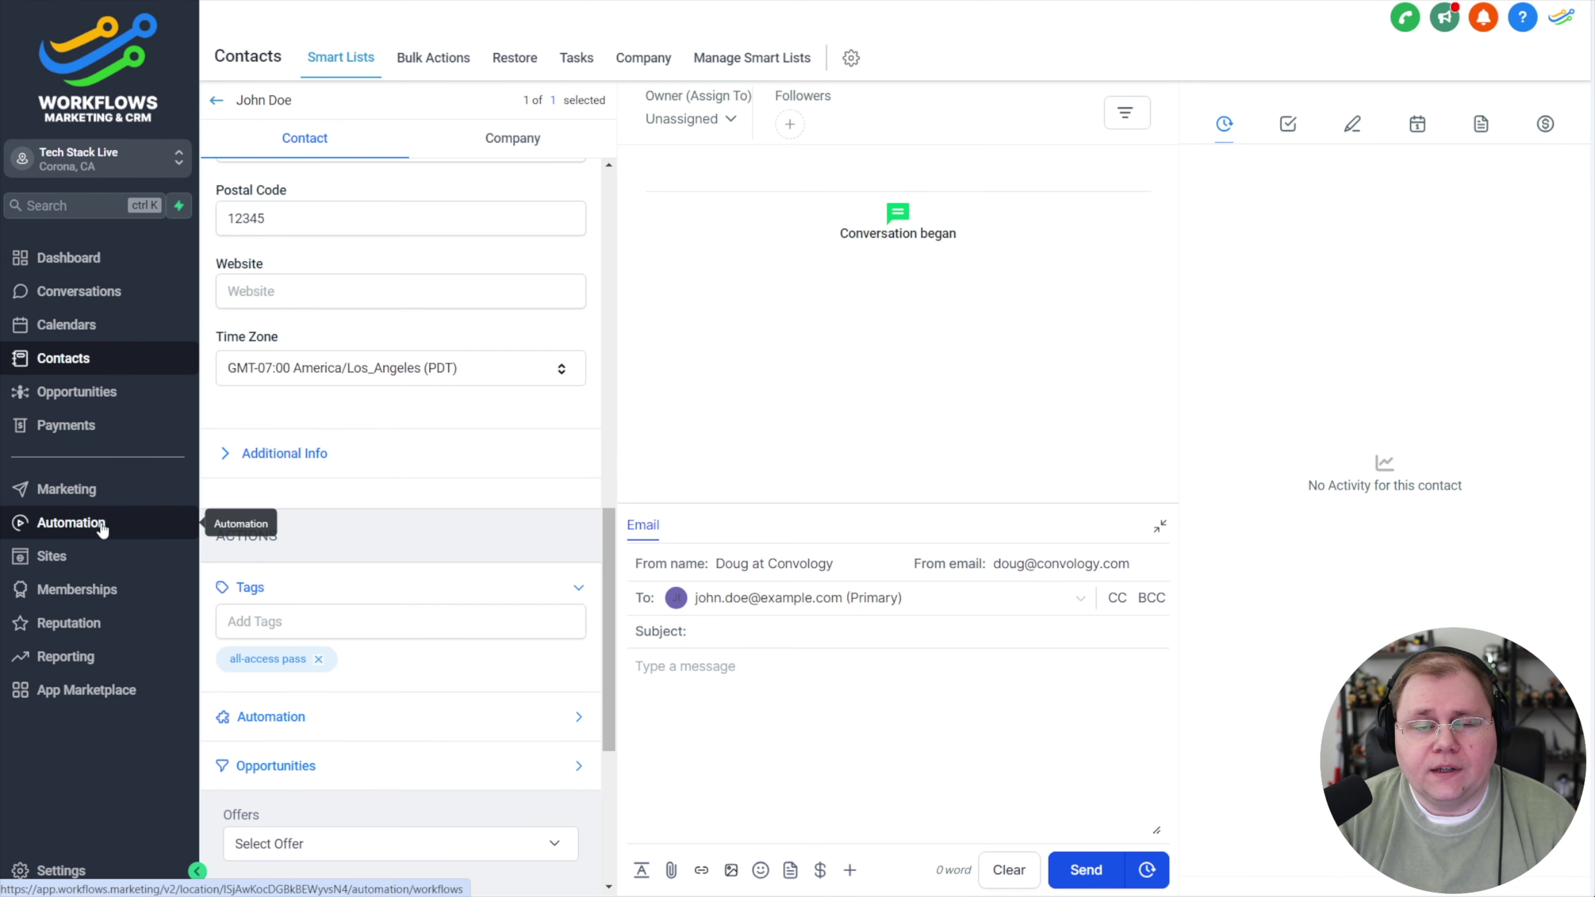
Create a new automation workflow from scratch in HighLevel.
left_click(84, 531)
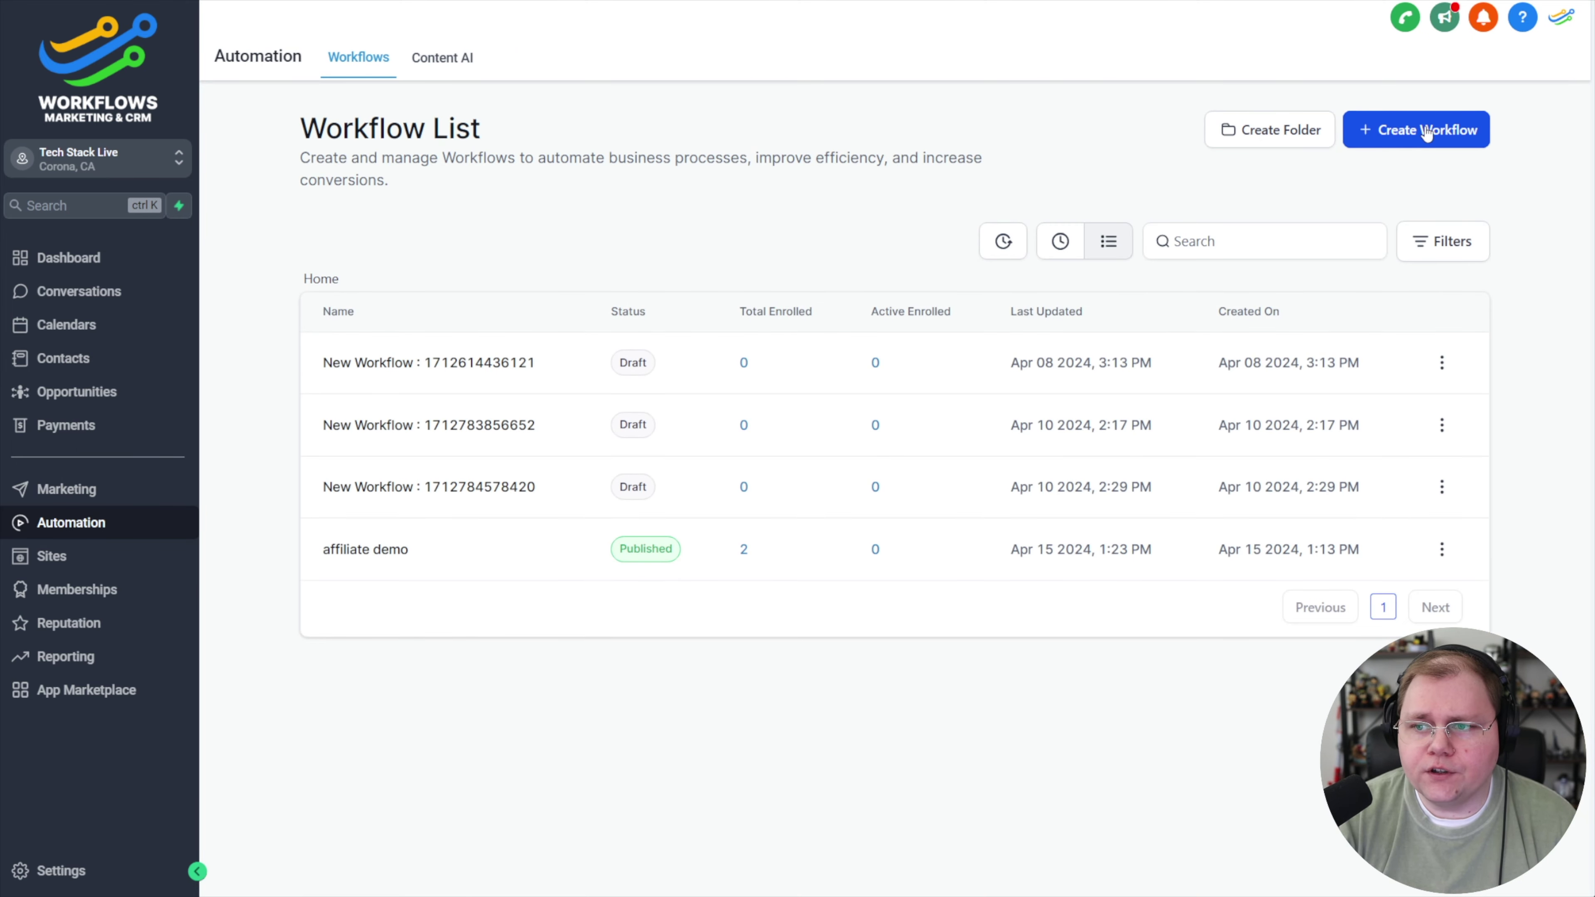
left_click(1426, 132)
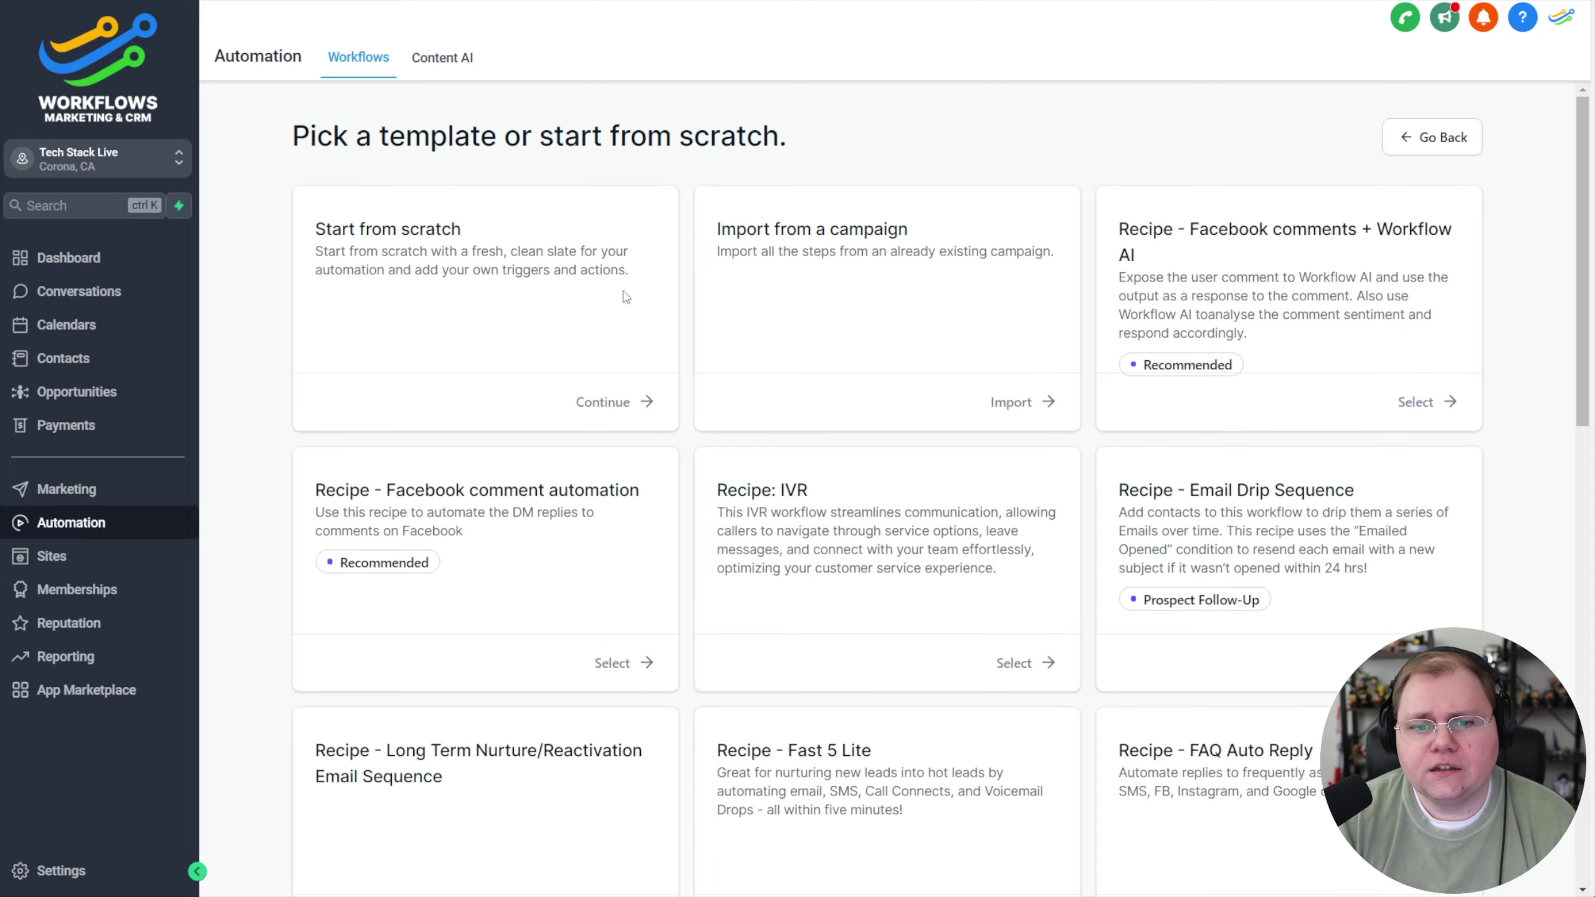
left_click(625, 298)
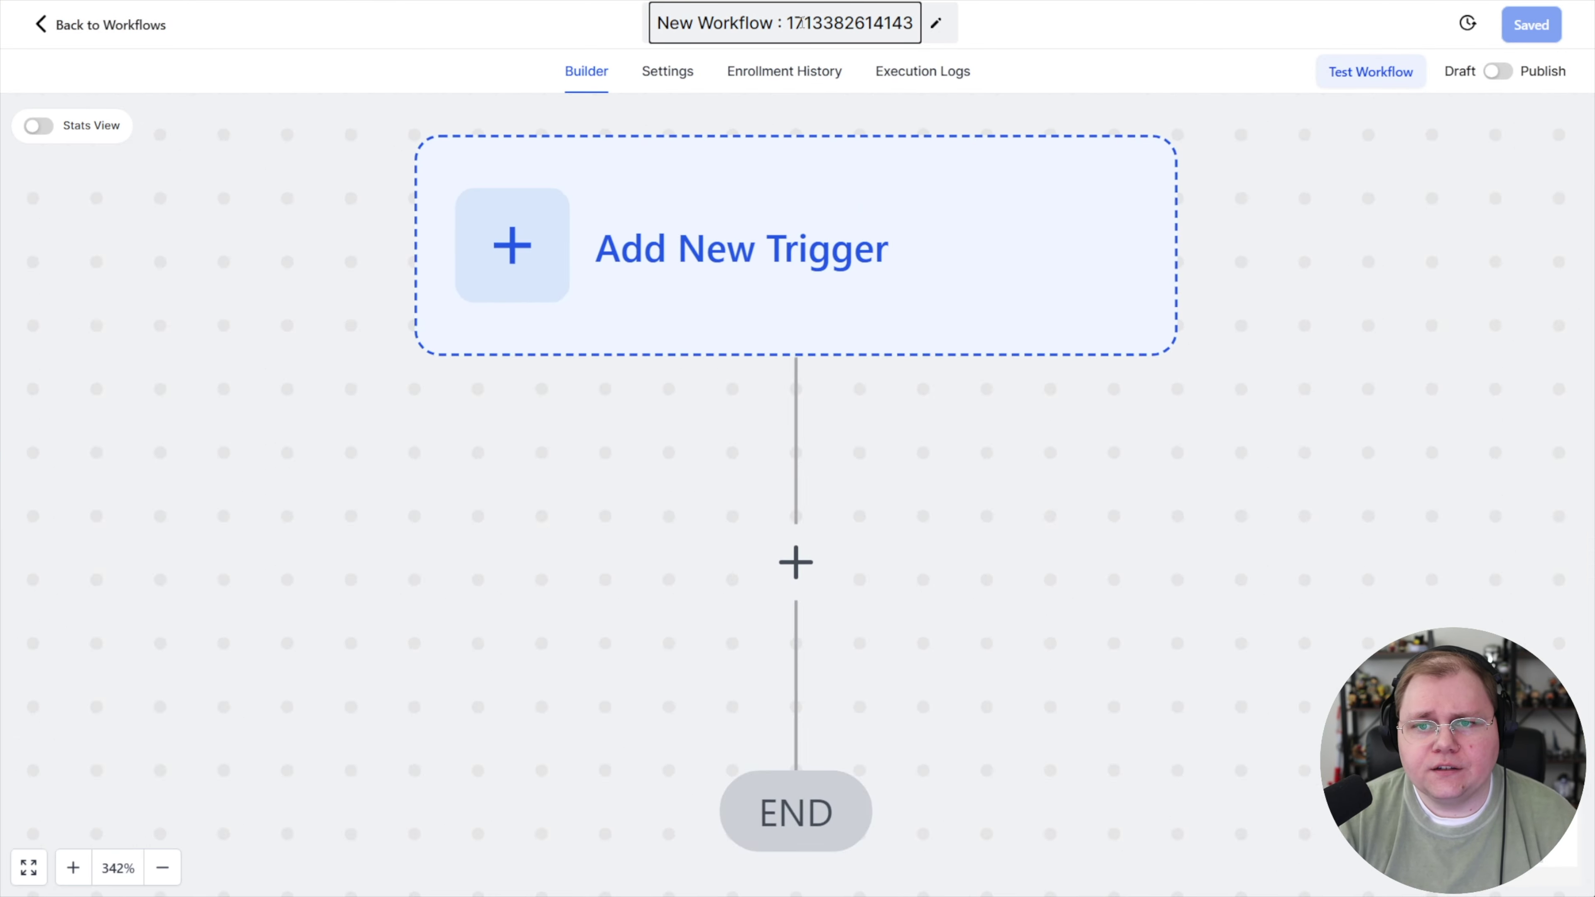
Name the new workflow "ThriveCart Customer to All-Access".
left_click(803, 22)
type("Thri")
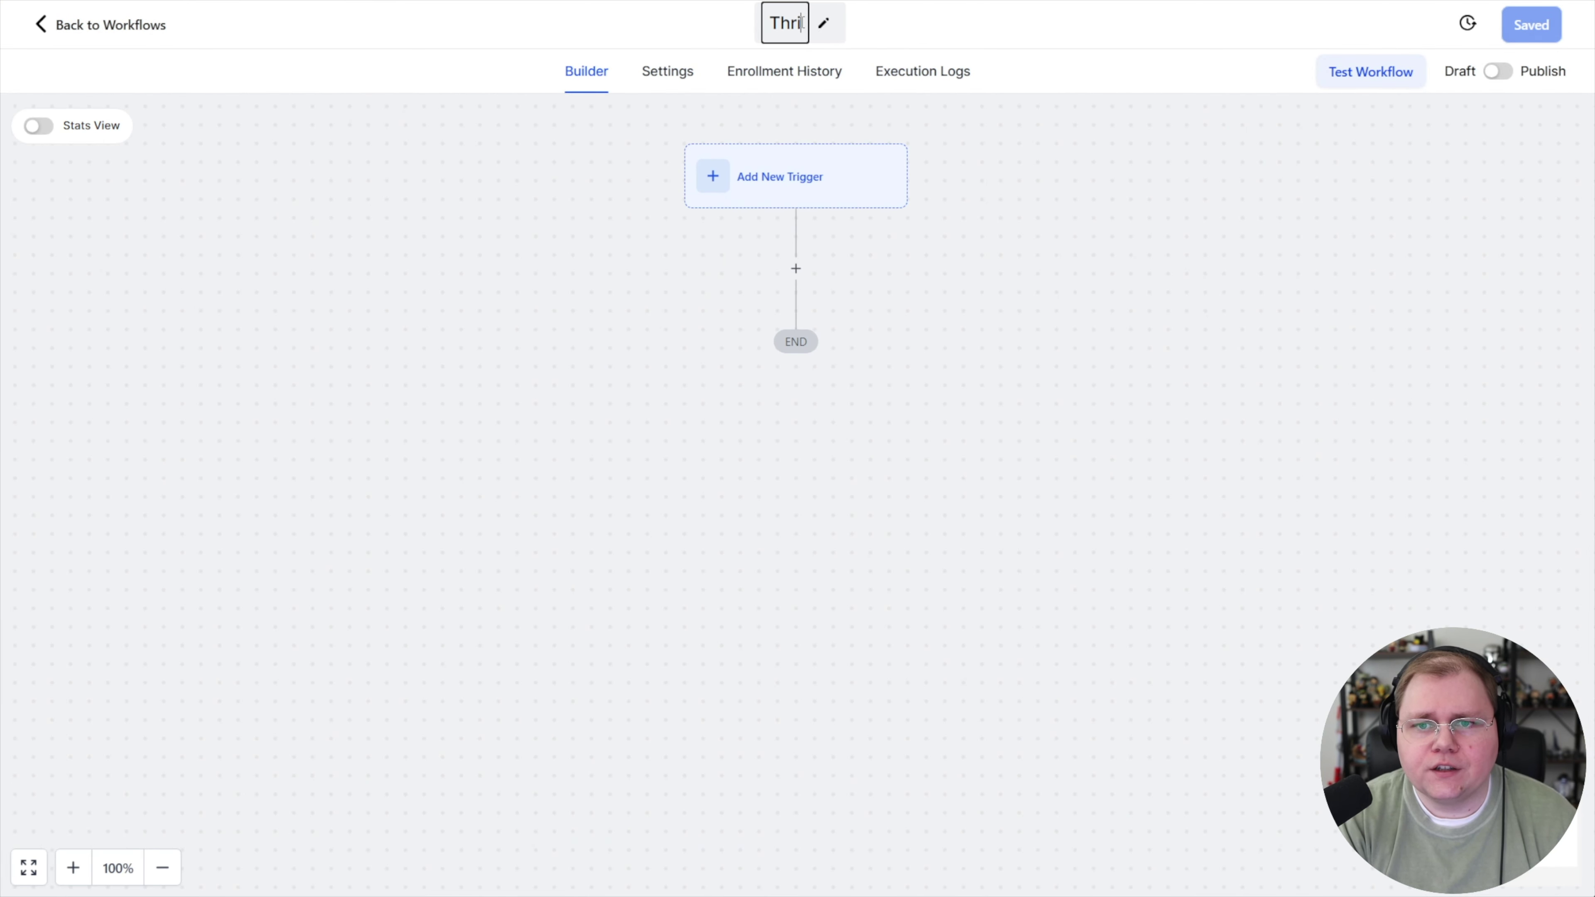
type("veCart Cust")
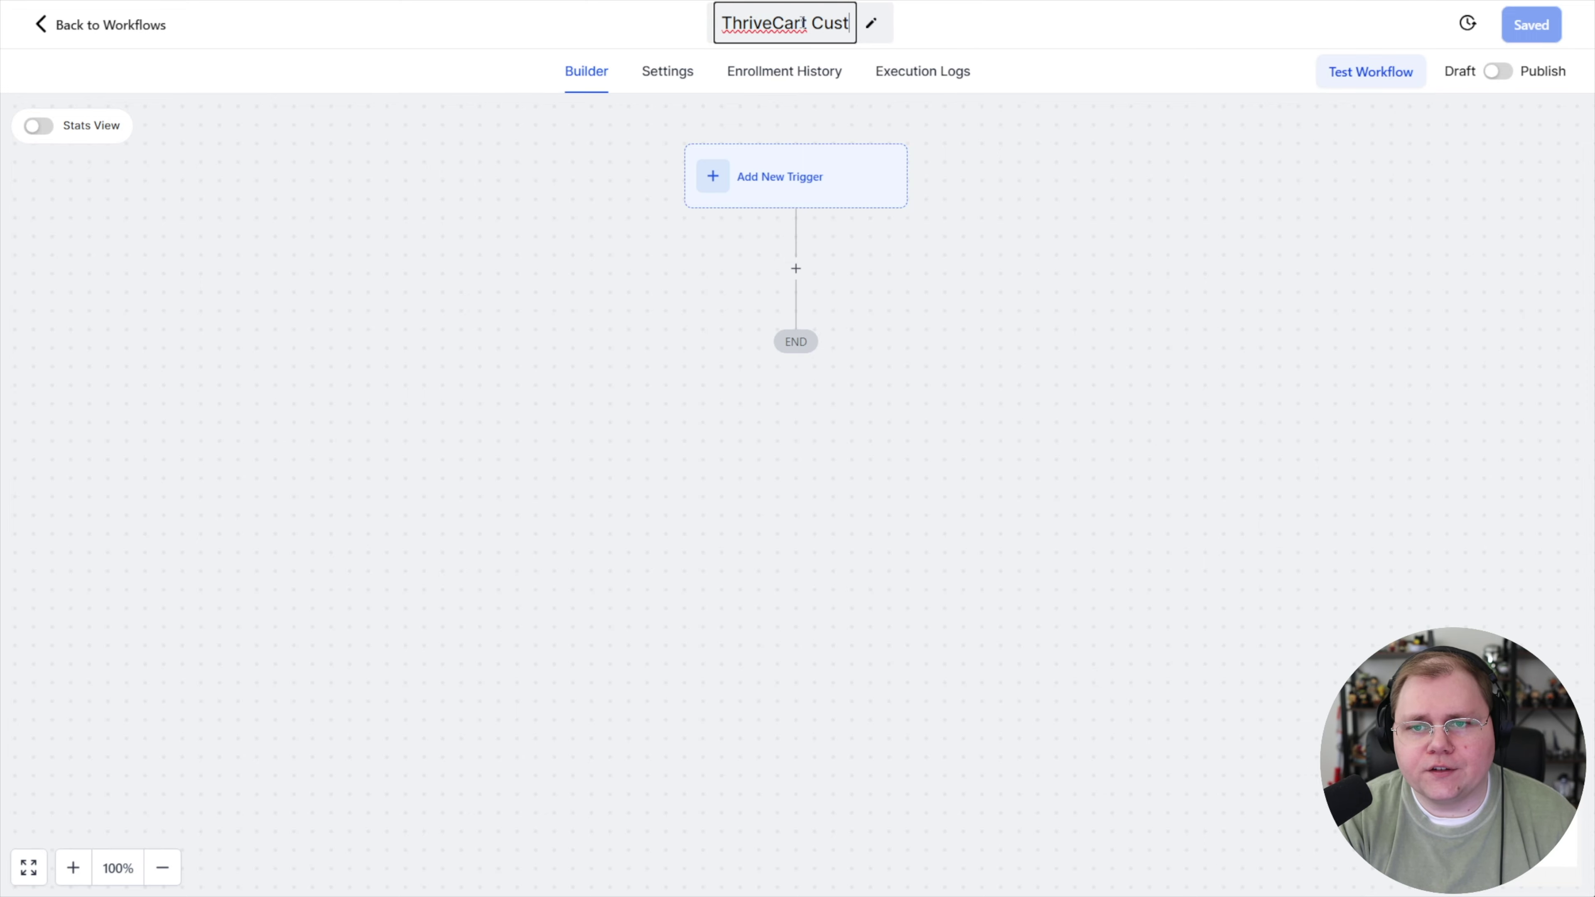
type("omer to All-Access")
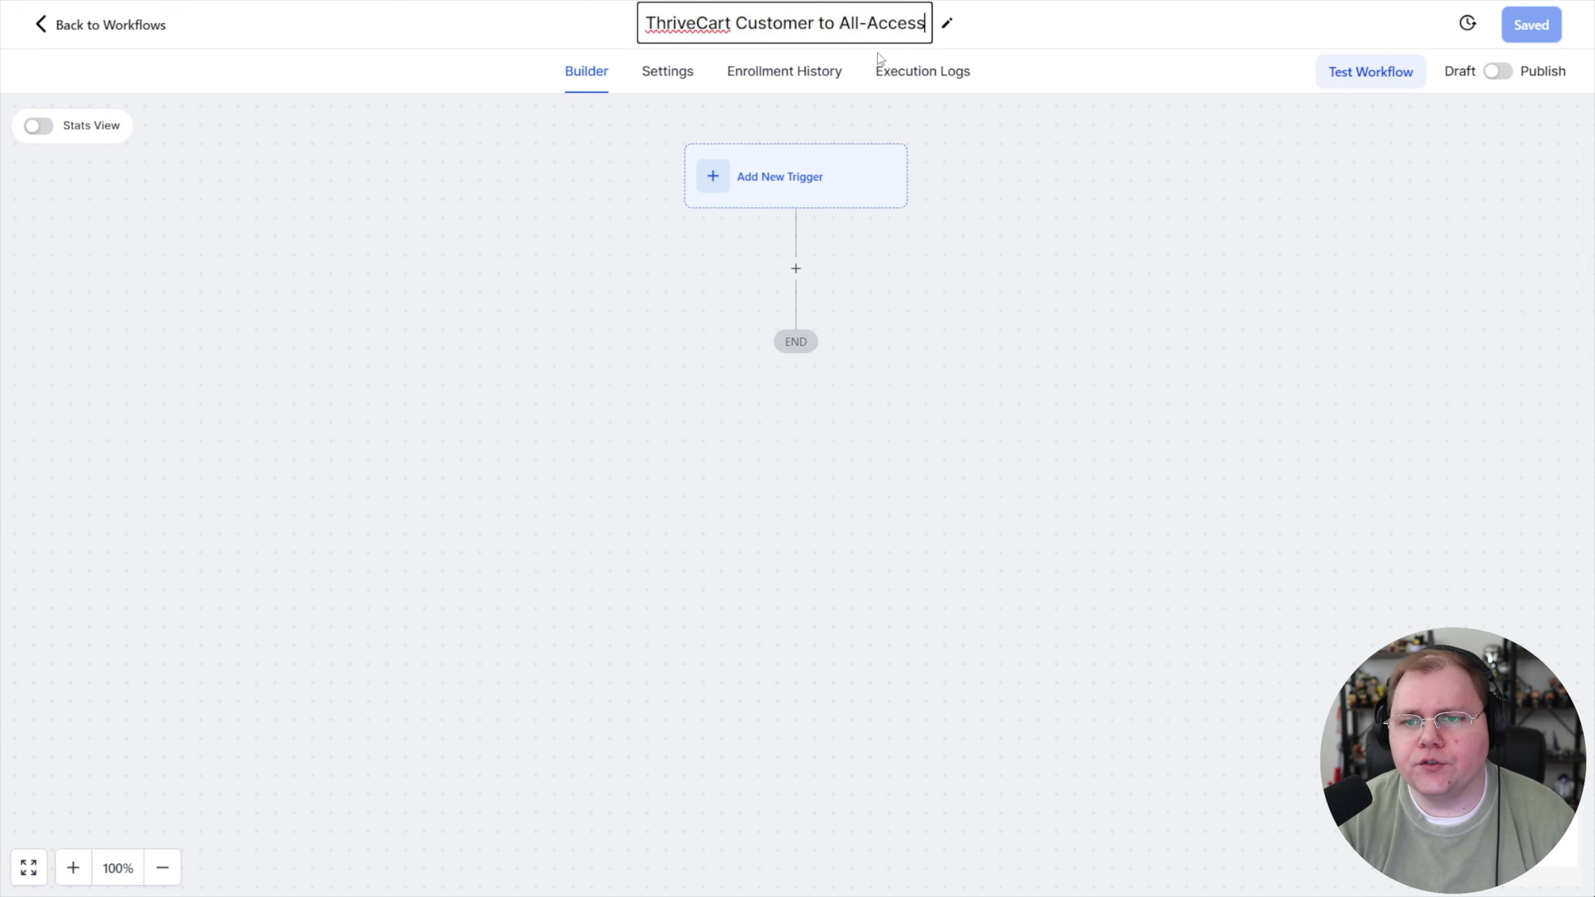
left_click(1006, 16)
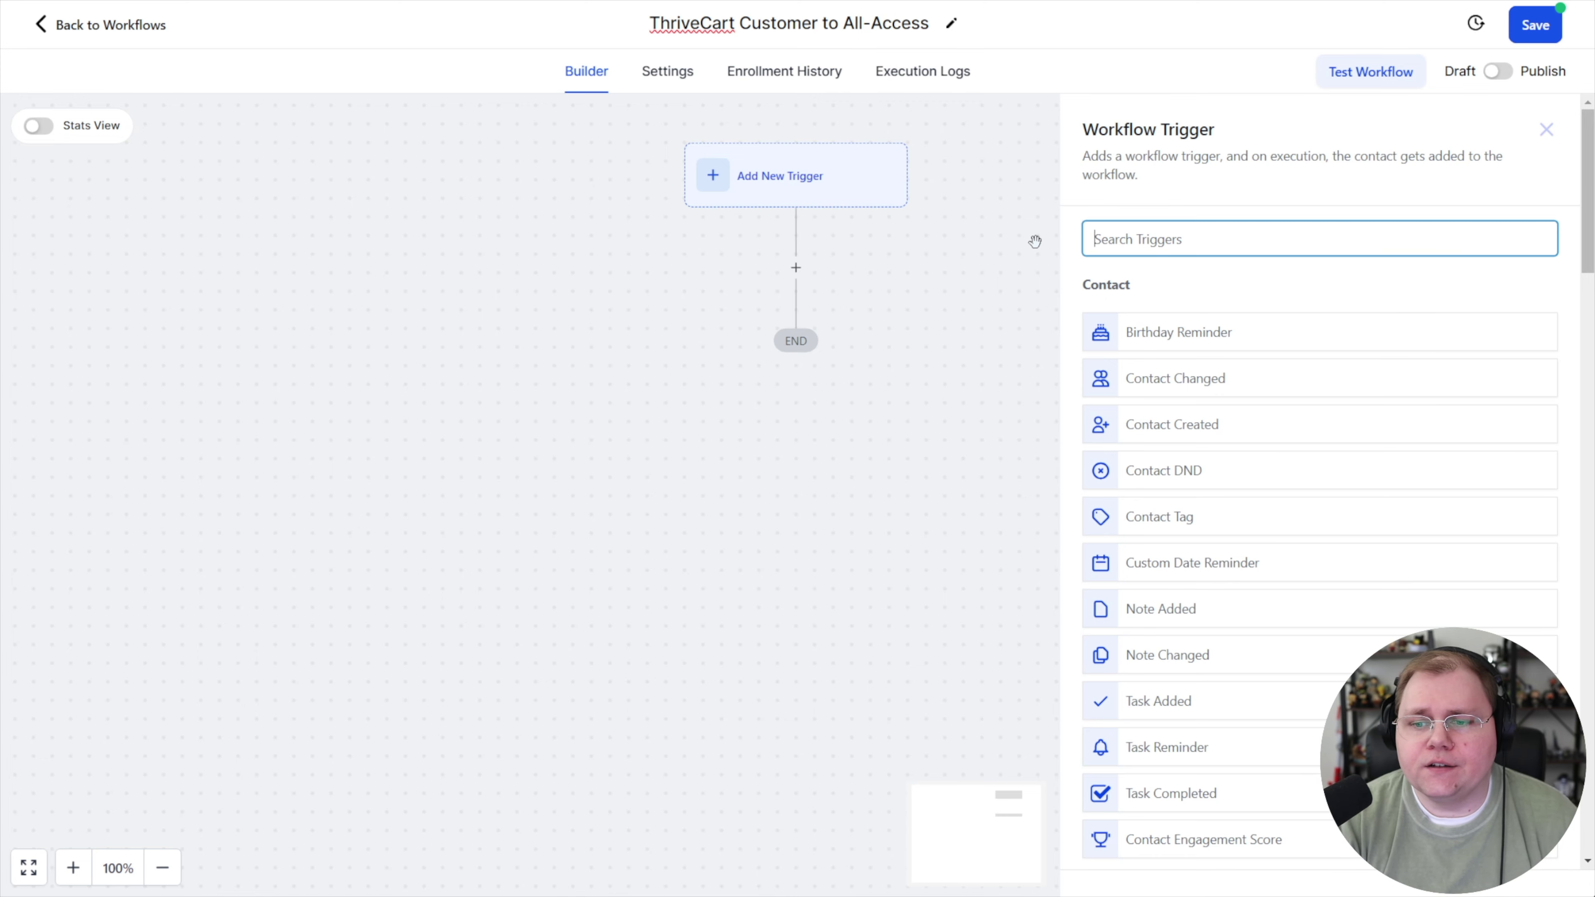
Add a Contact Tag trigger with a Tag Added filter for "all-access pass" and save it.
left_click(1157, 521)
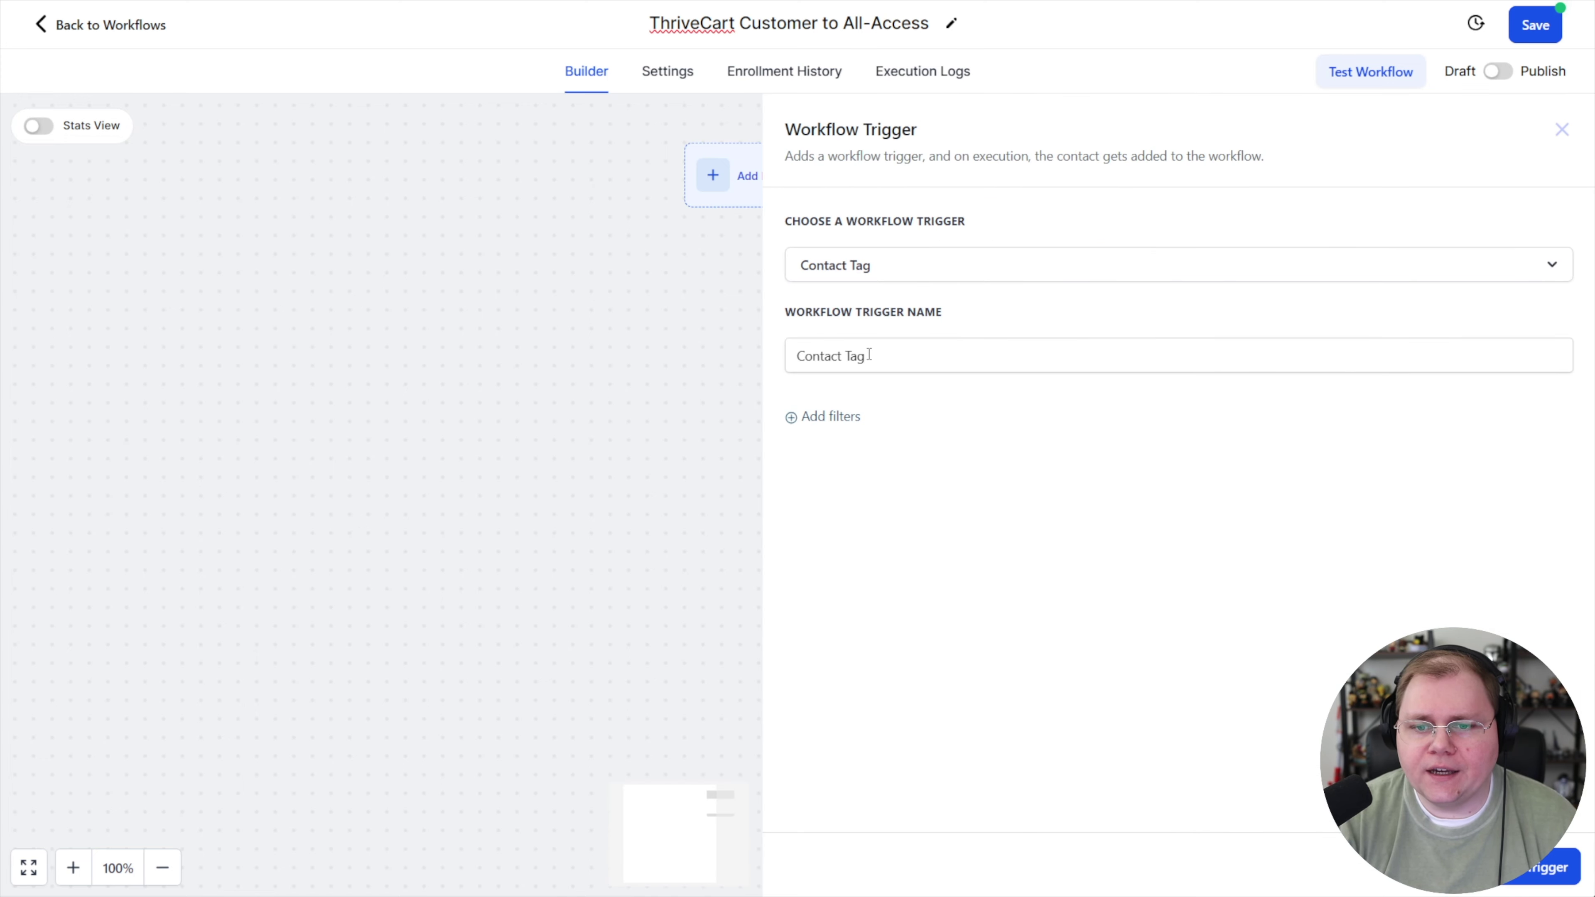
left_click(833, 417)
left_click(900, 450)
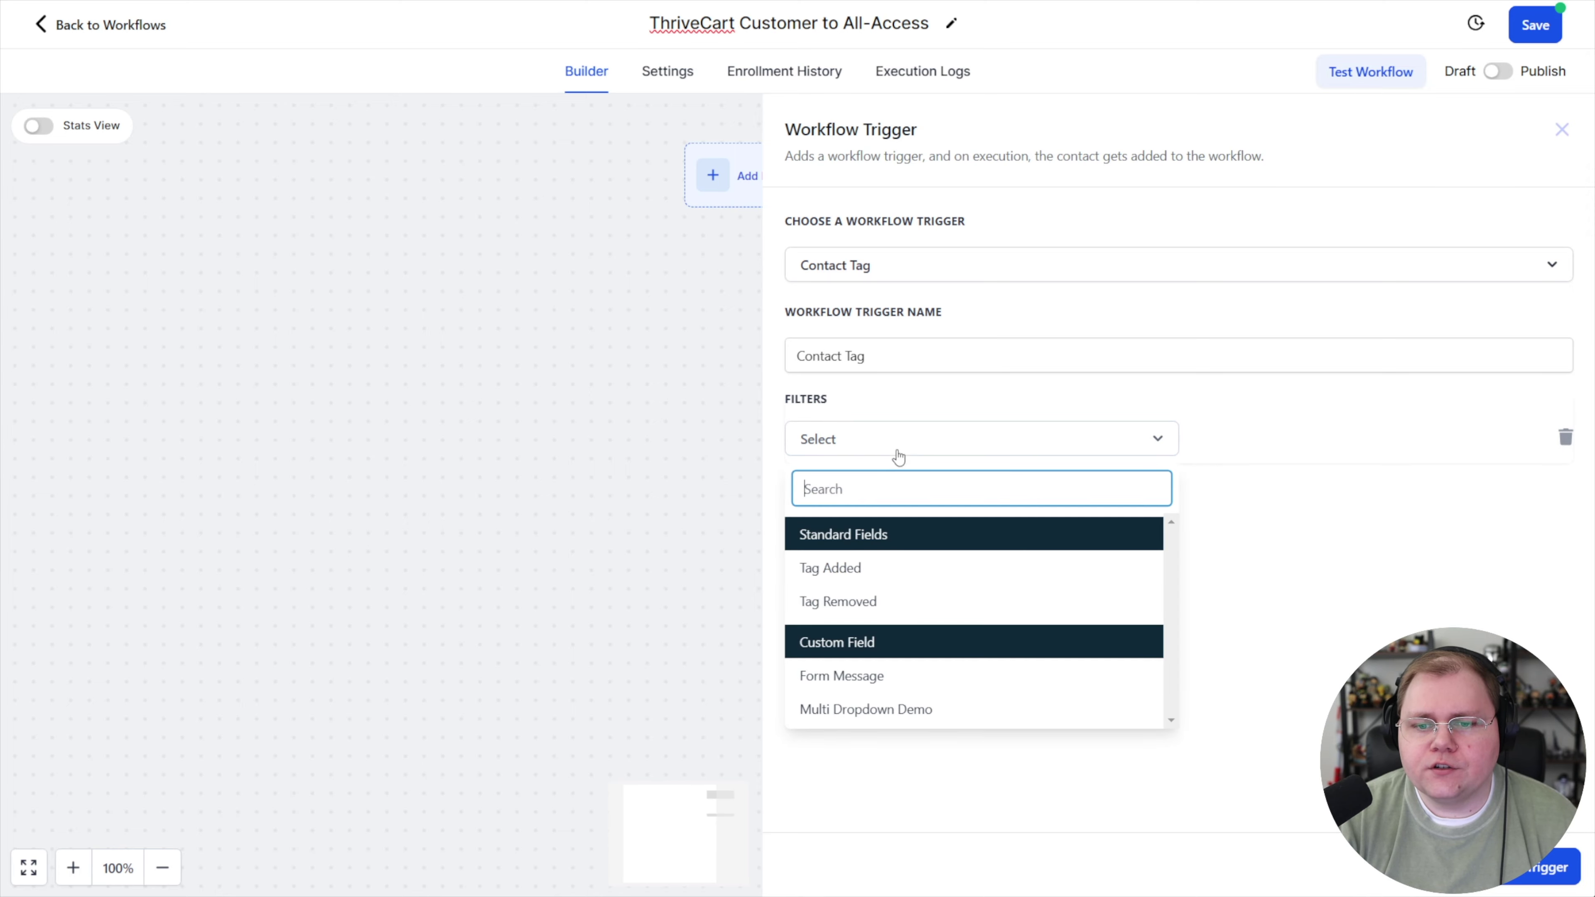
left_click(842, 567)
left_click(1196, 447)
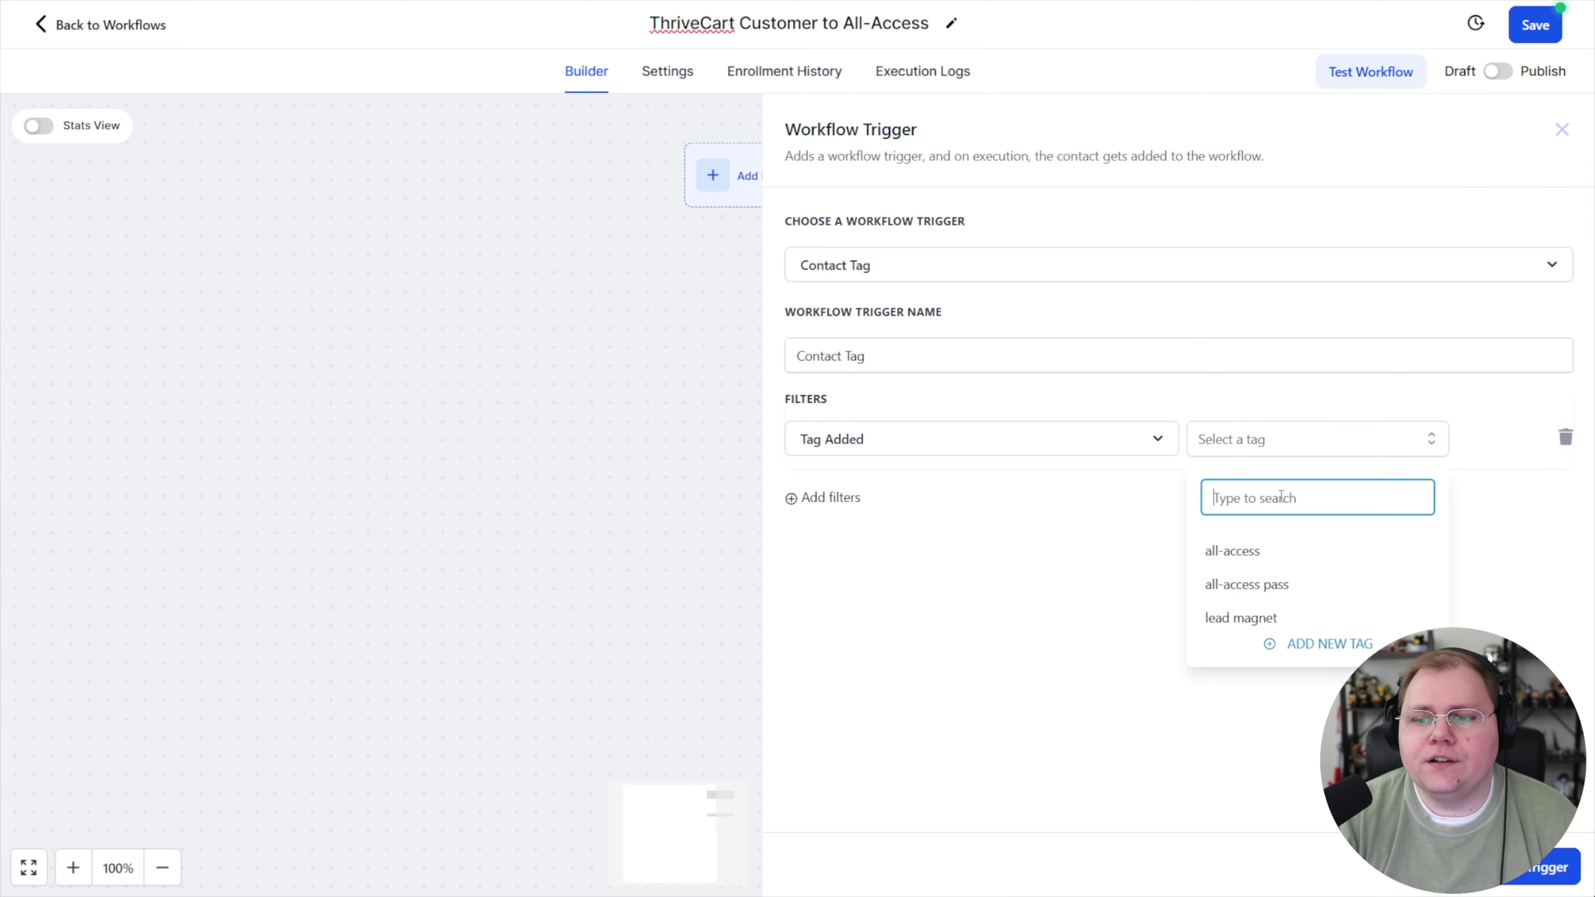
left_click(1258, 591)
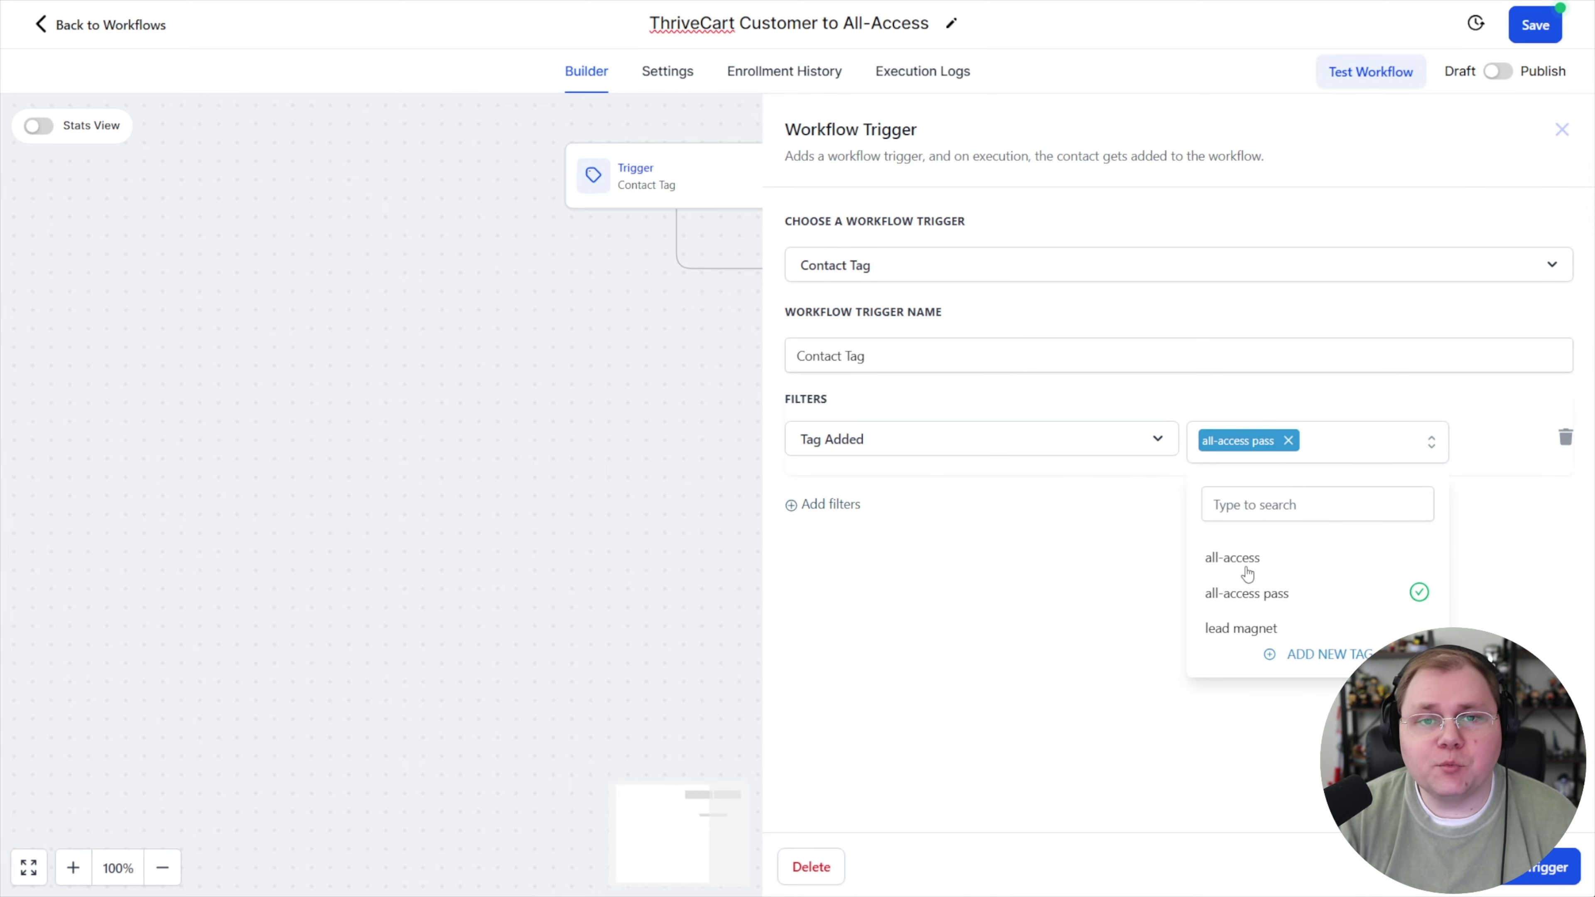
left_click(1103, 638)
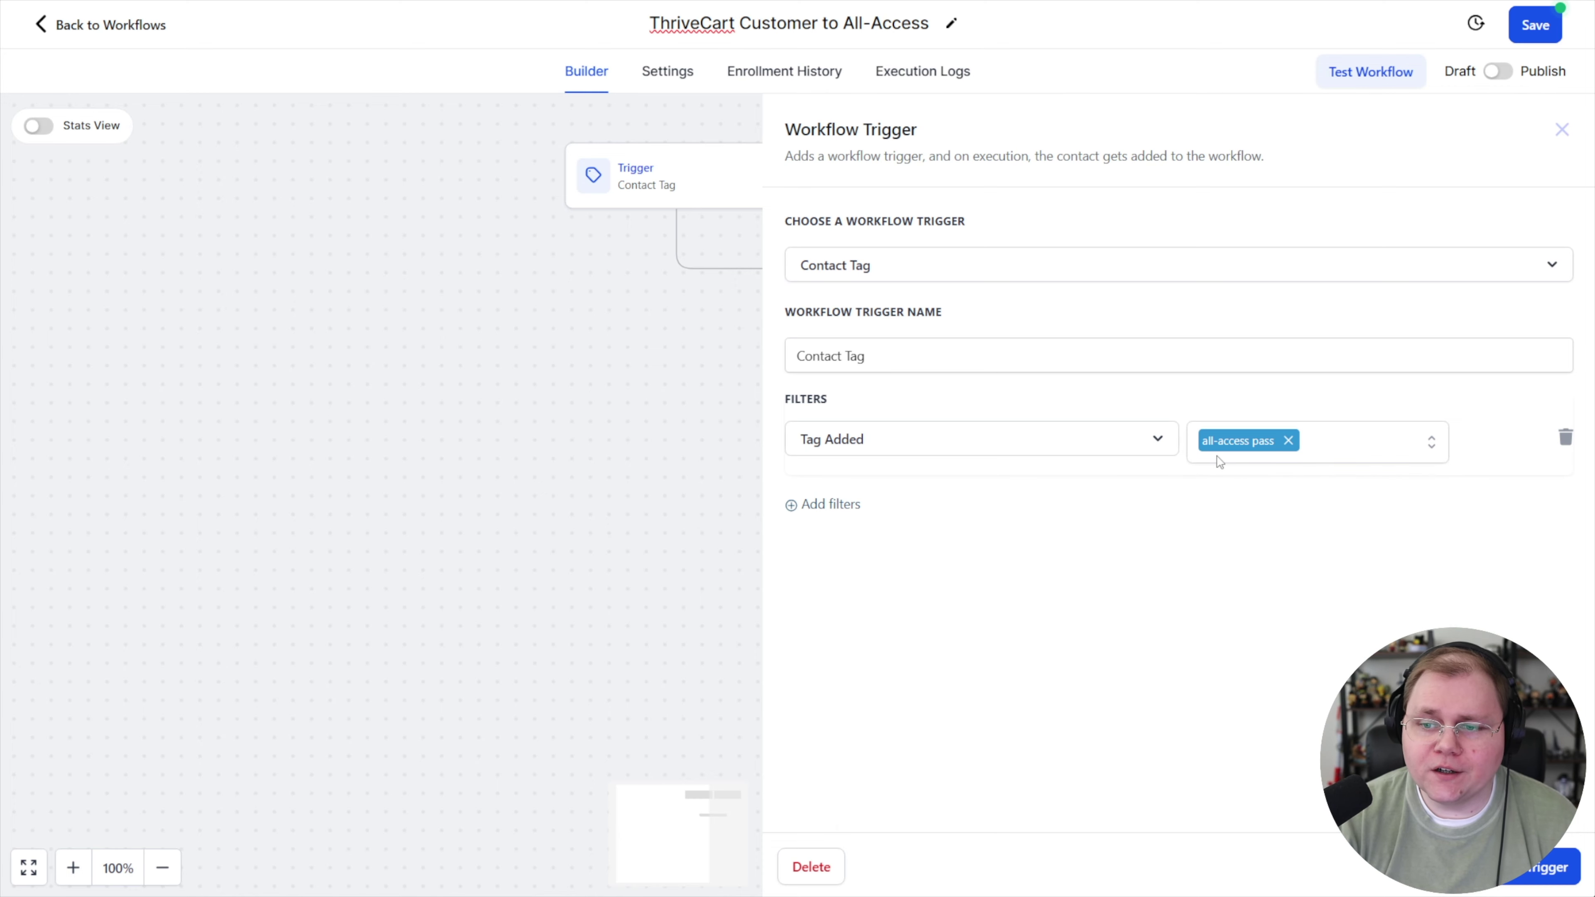
left_click(1544, 880)
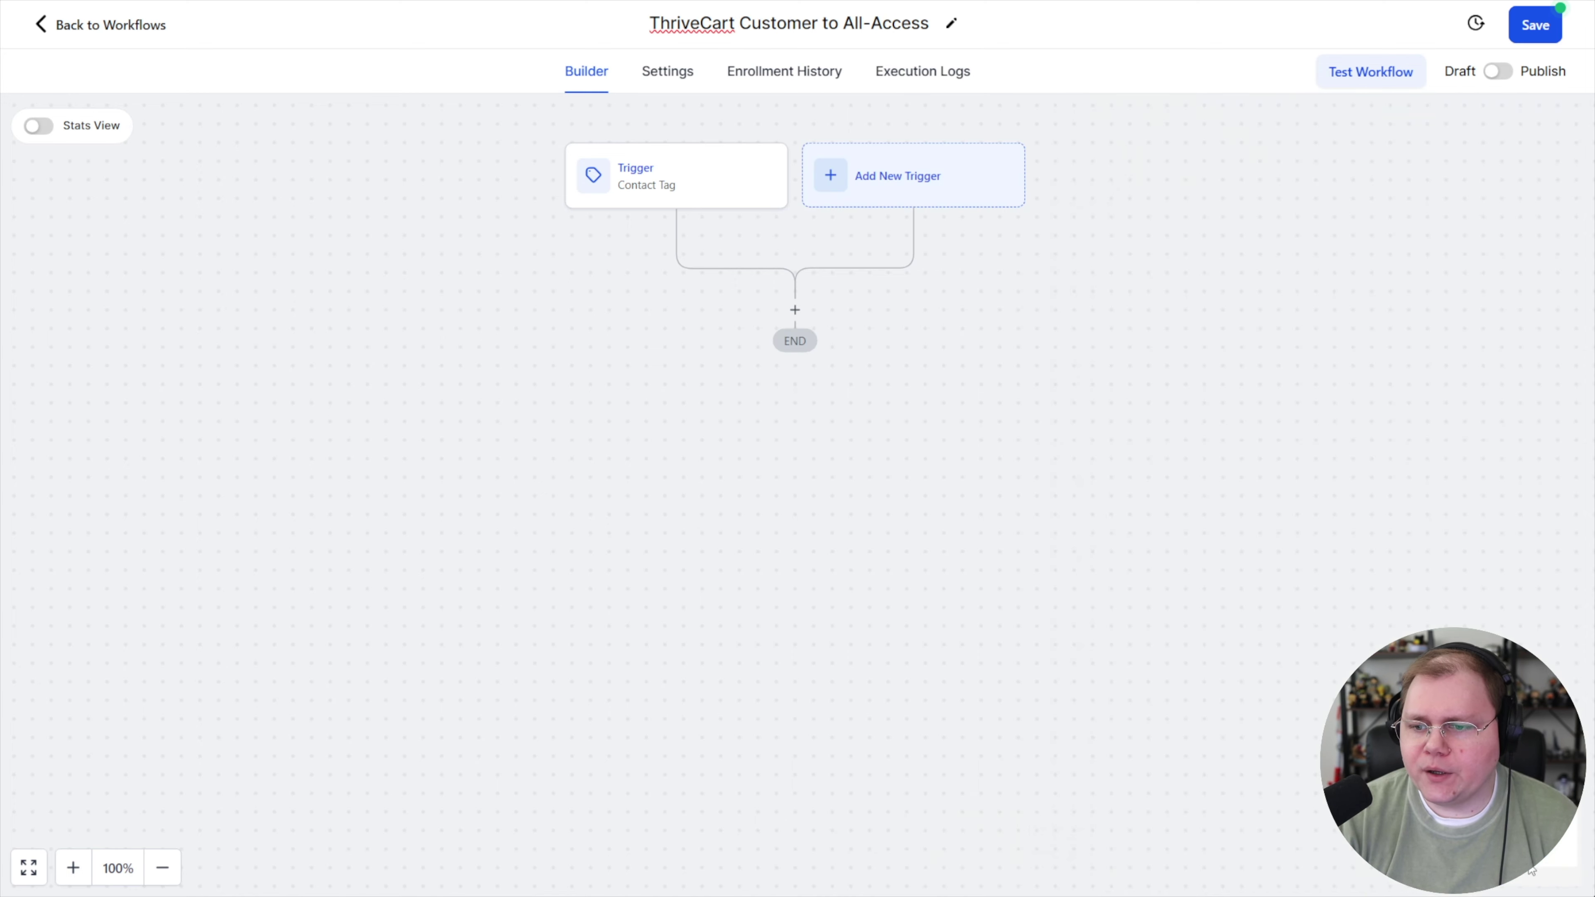
Examine the Send Email action's settings without saving it, and browse the workflow actions for granting course offers and community group access.
left_click(796, 310)
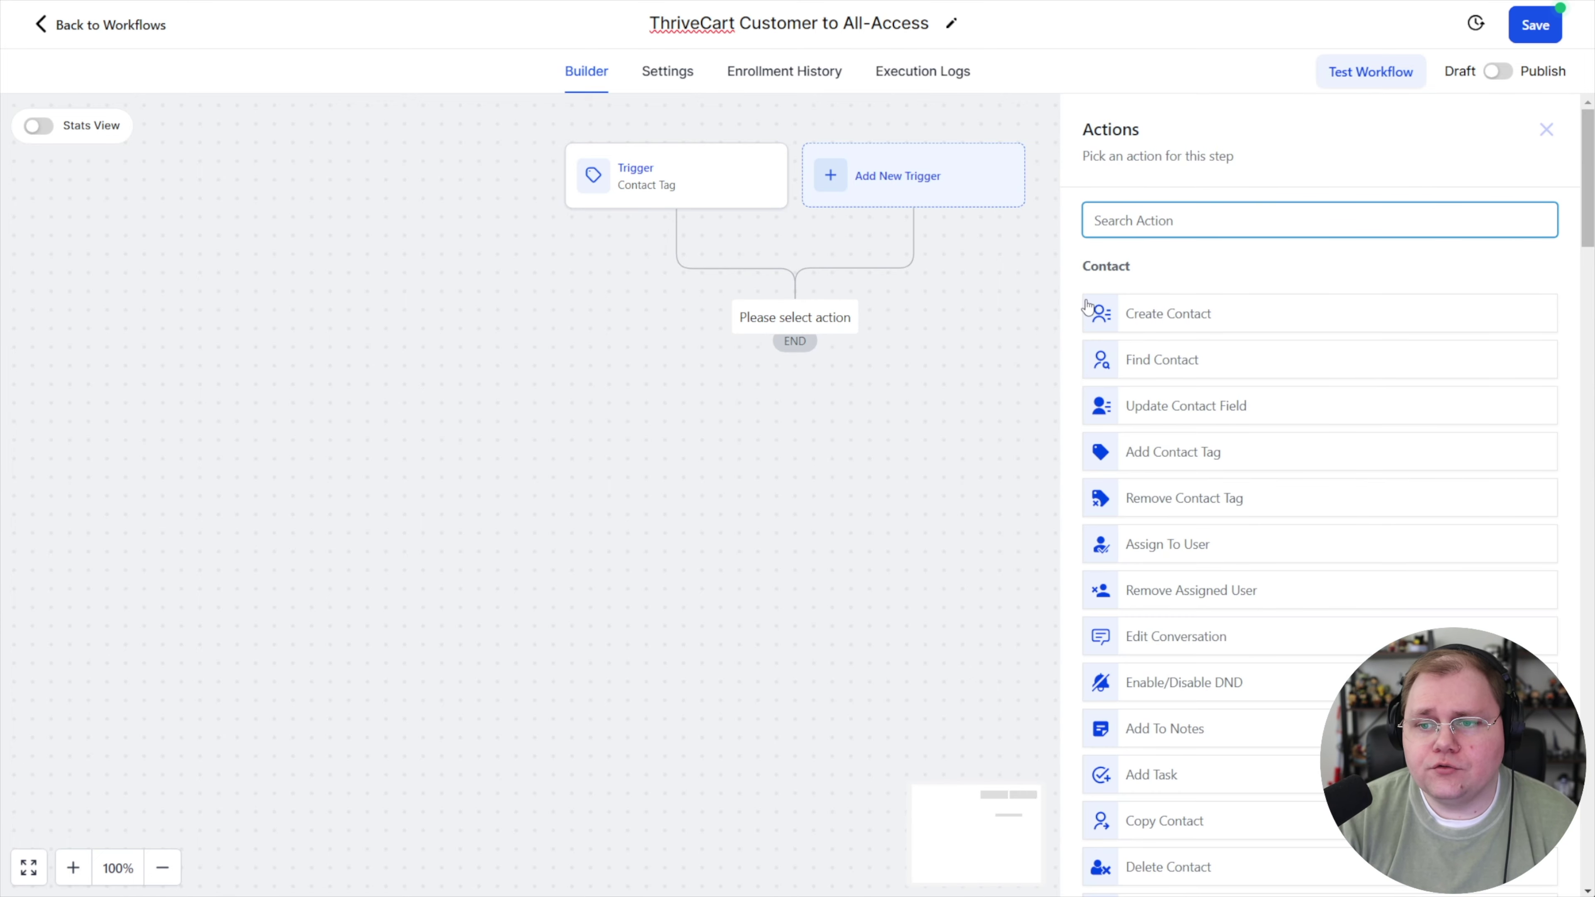
type("email")
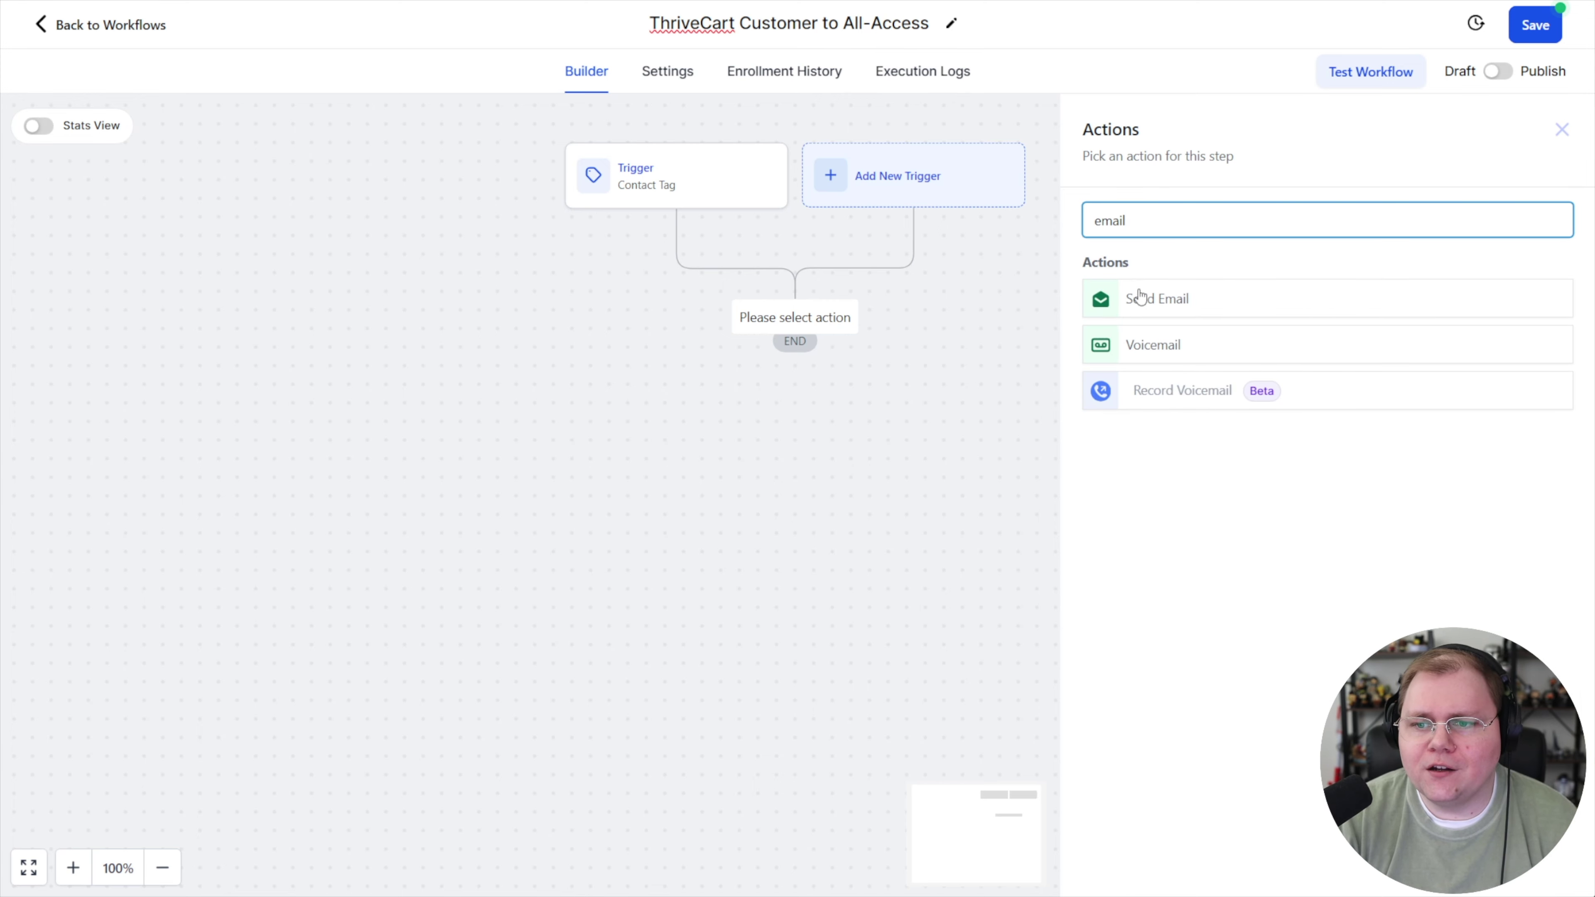
left_click(1148, 301)
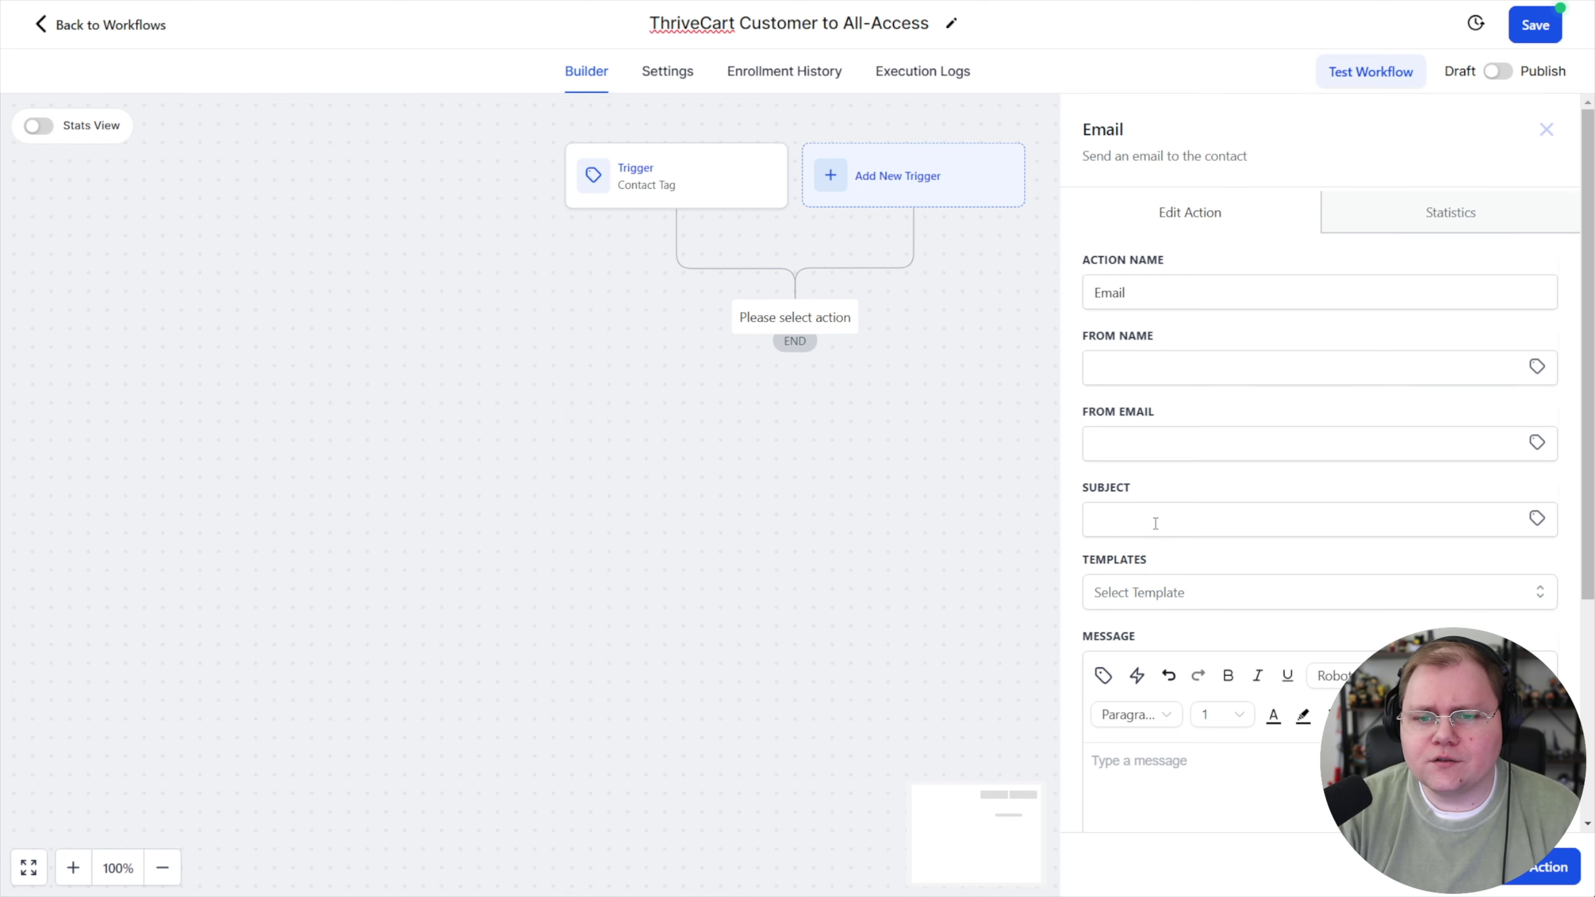
left_click(1546, 129)
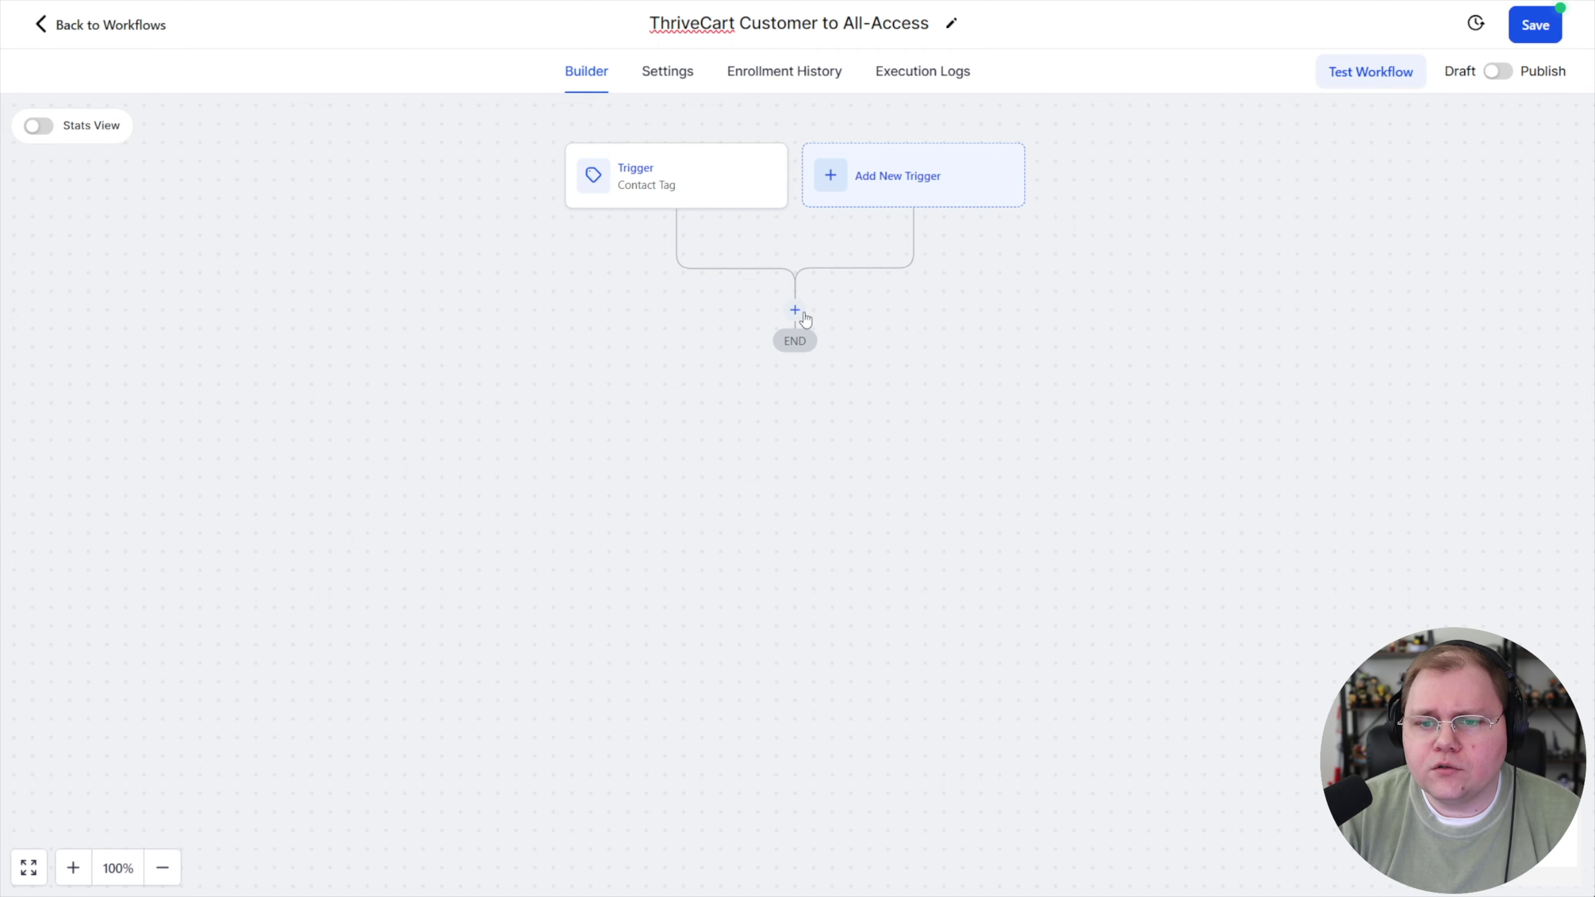
left_click(797, 317)
scroll(1272, 471, "down", 20)
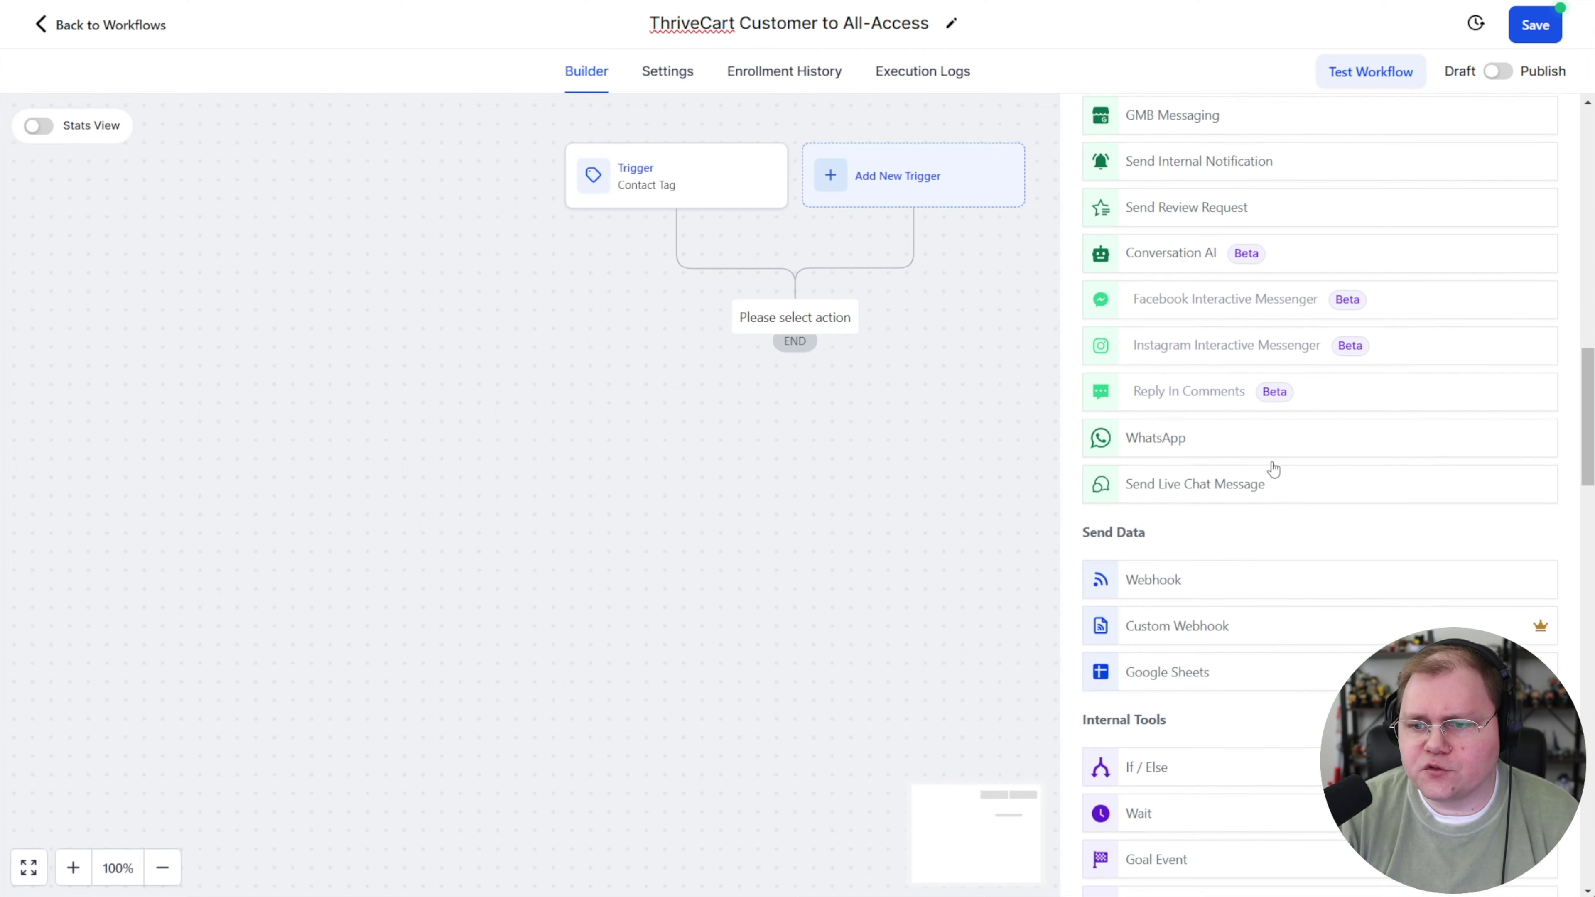
scroll(1272, 471, "down", 15)
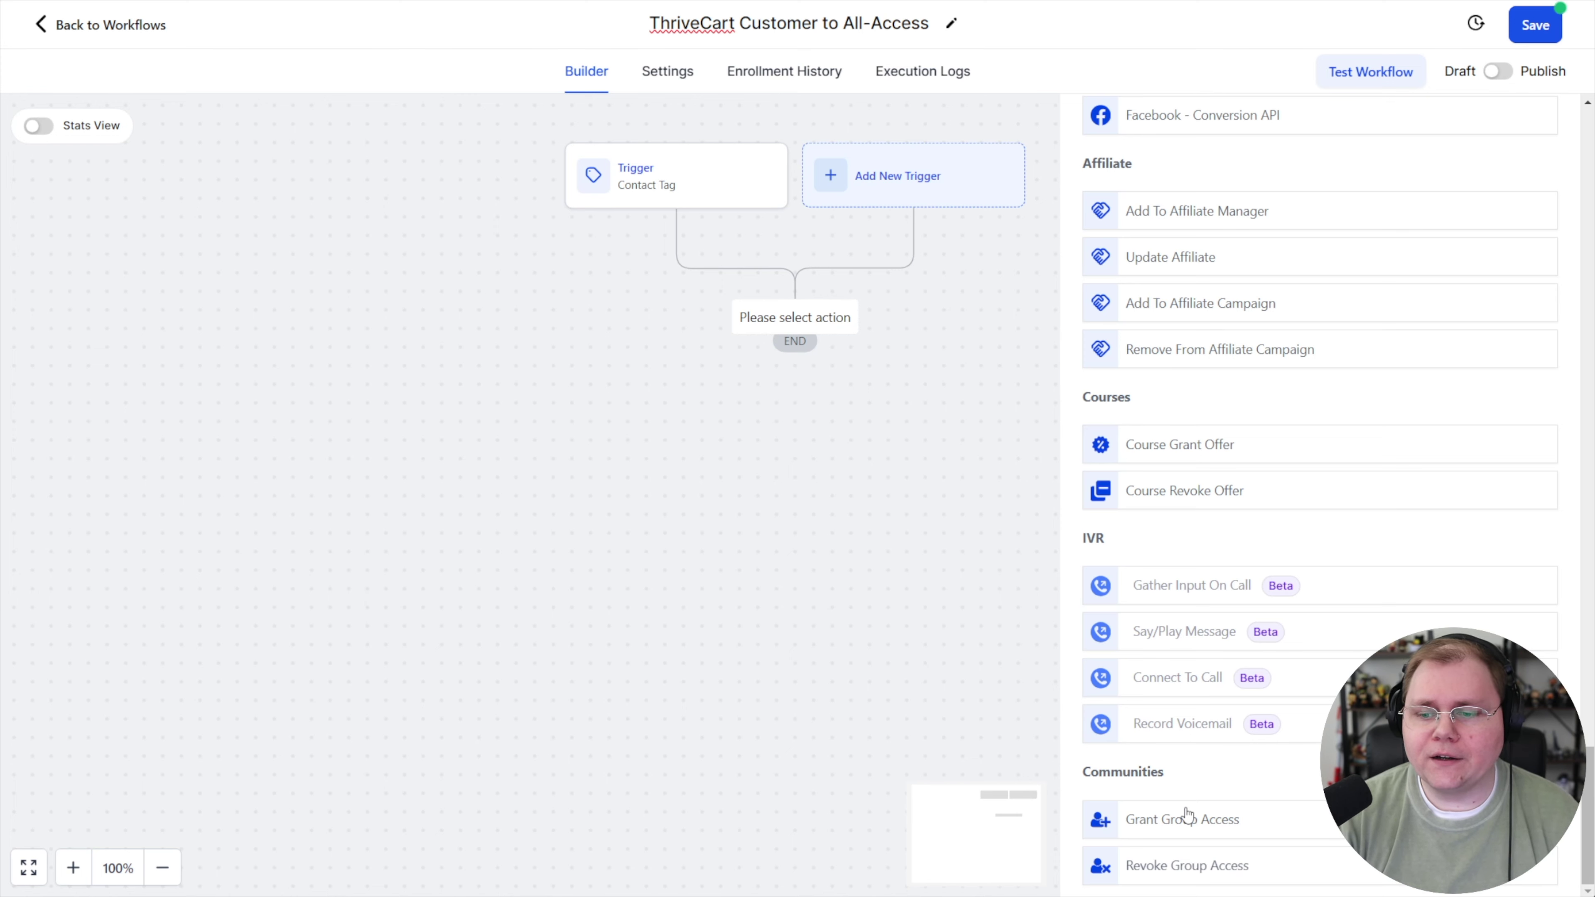
left_click(1222, 453)
left_click(1143, 352)
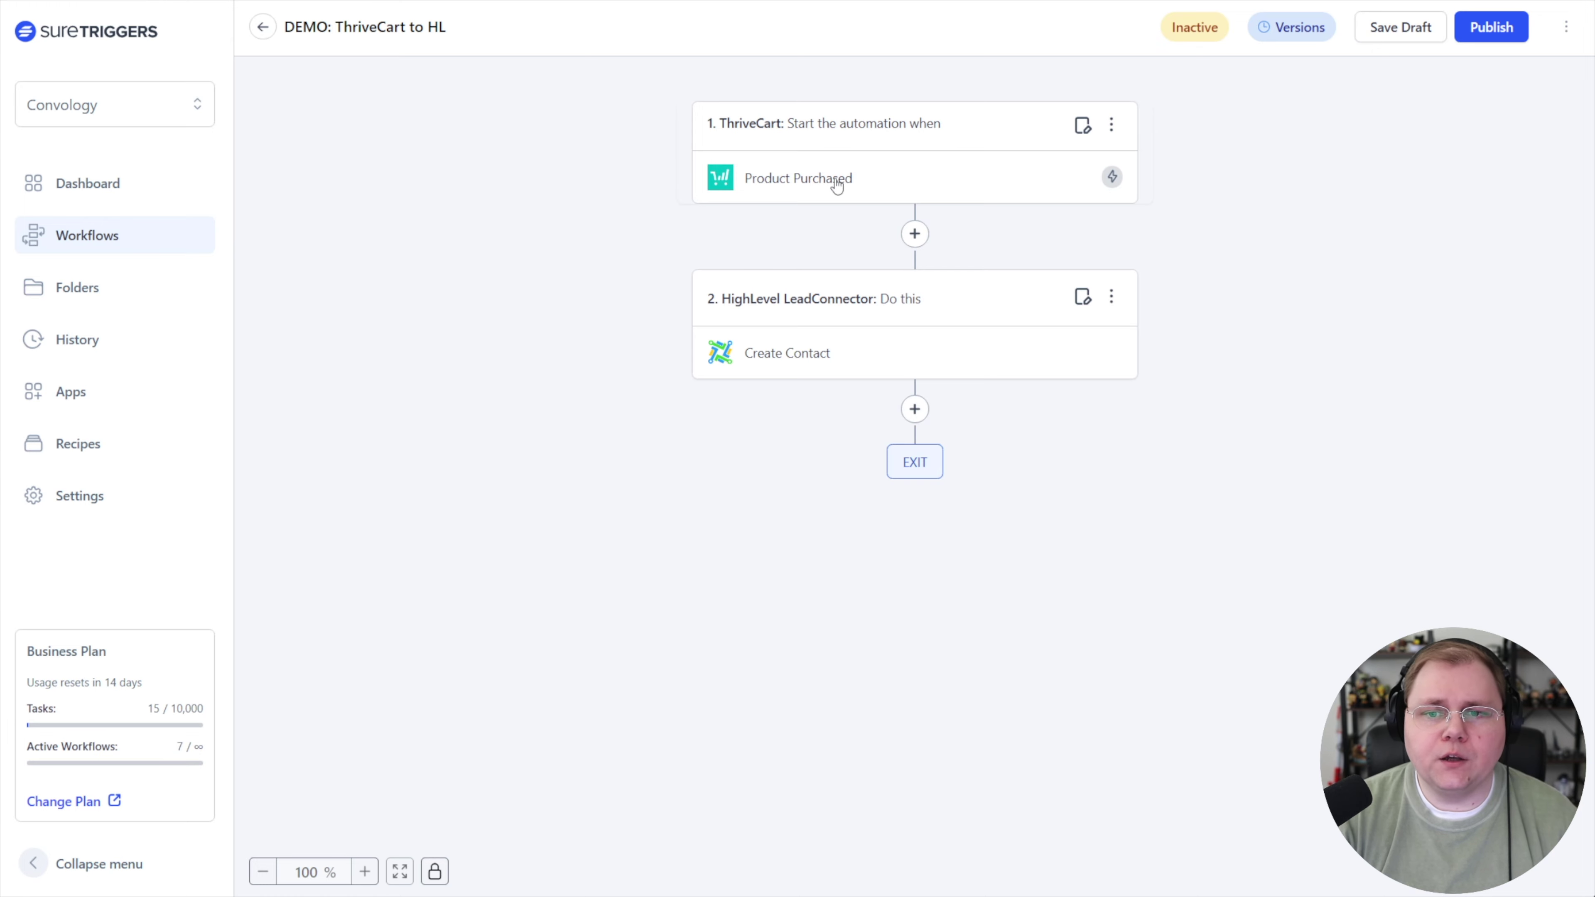
Switch to SureTriggers and examine the purchase, rebill, refund and subscription events offered for the ThriveCart trigger.
left_click(865, 174)
left_click(766, 217)
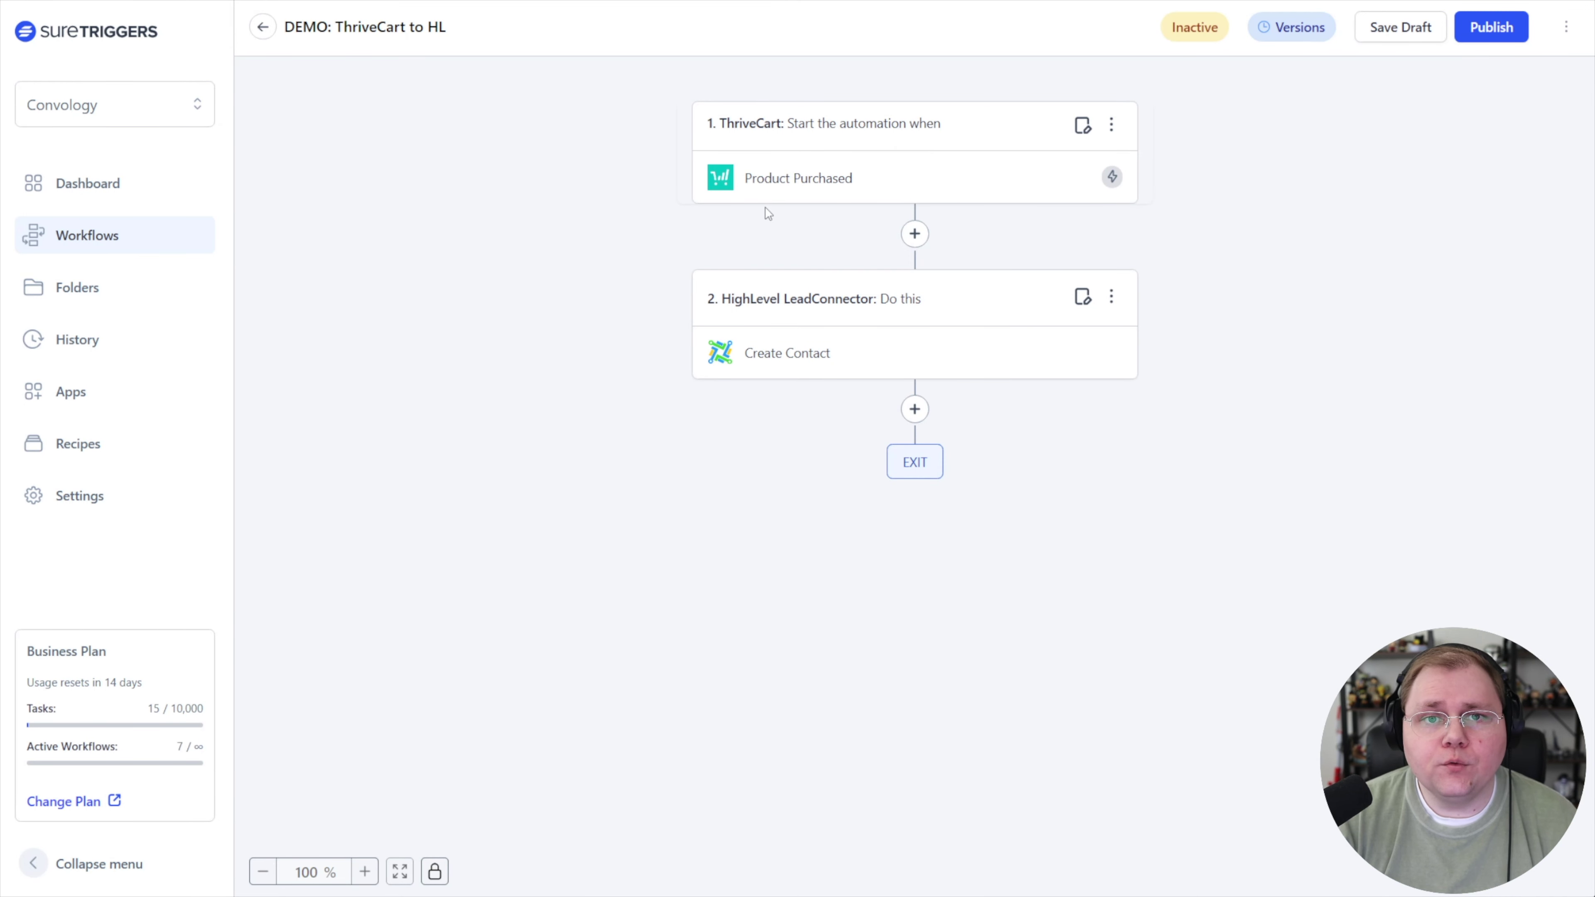
left_click(836, 178)
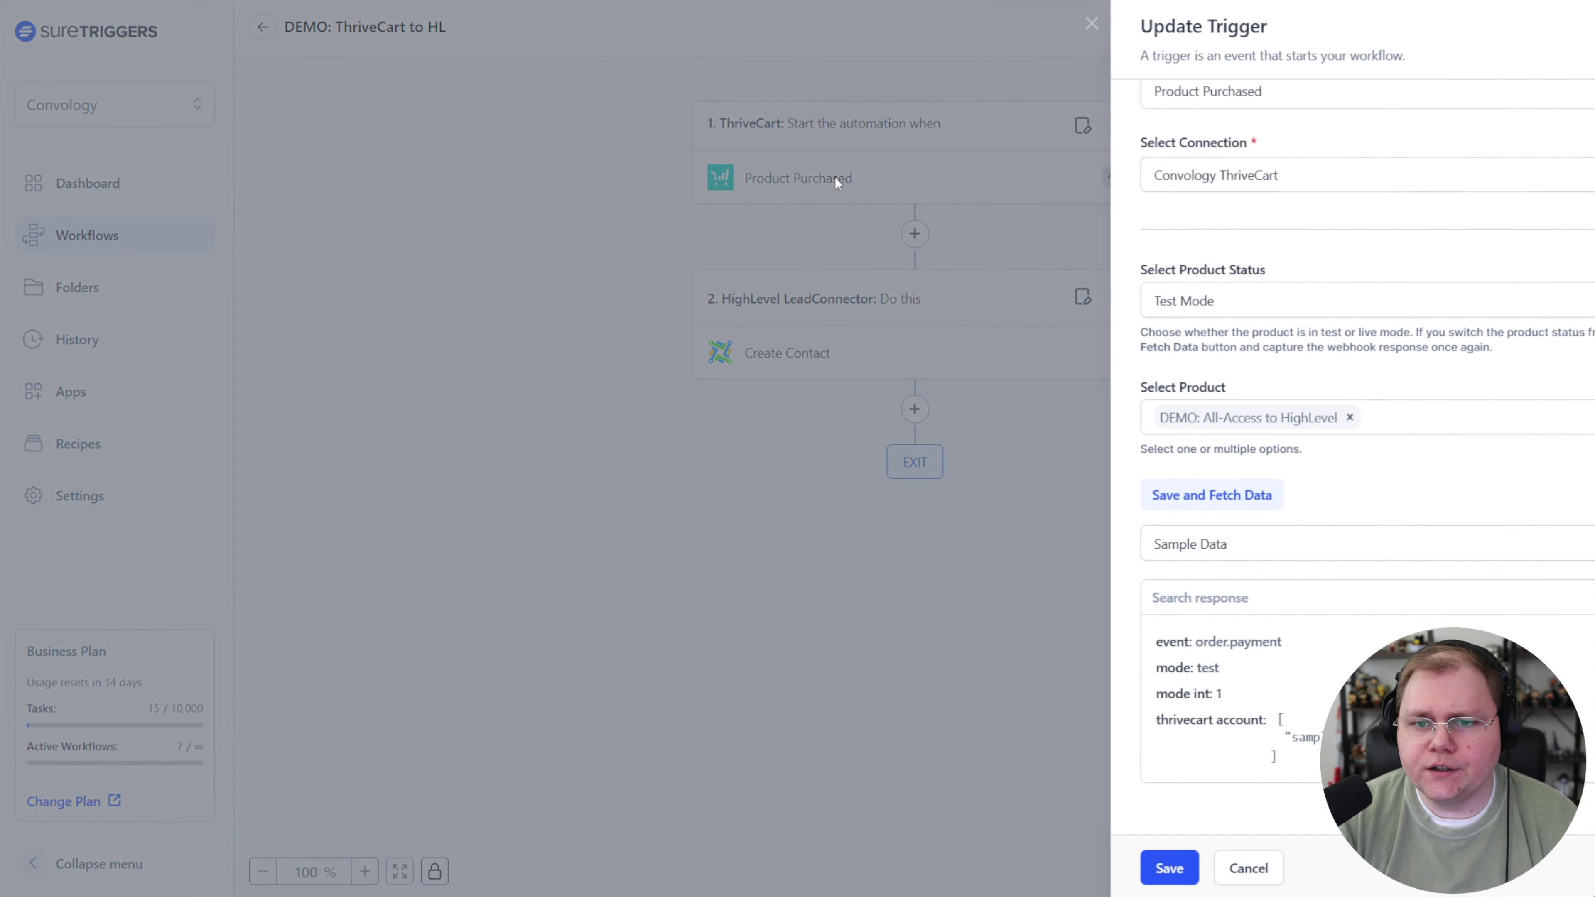
scroll(955, 188, "up", 3)
left_click(1005, 227)
scroll(1038, 333, "down", 3)
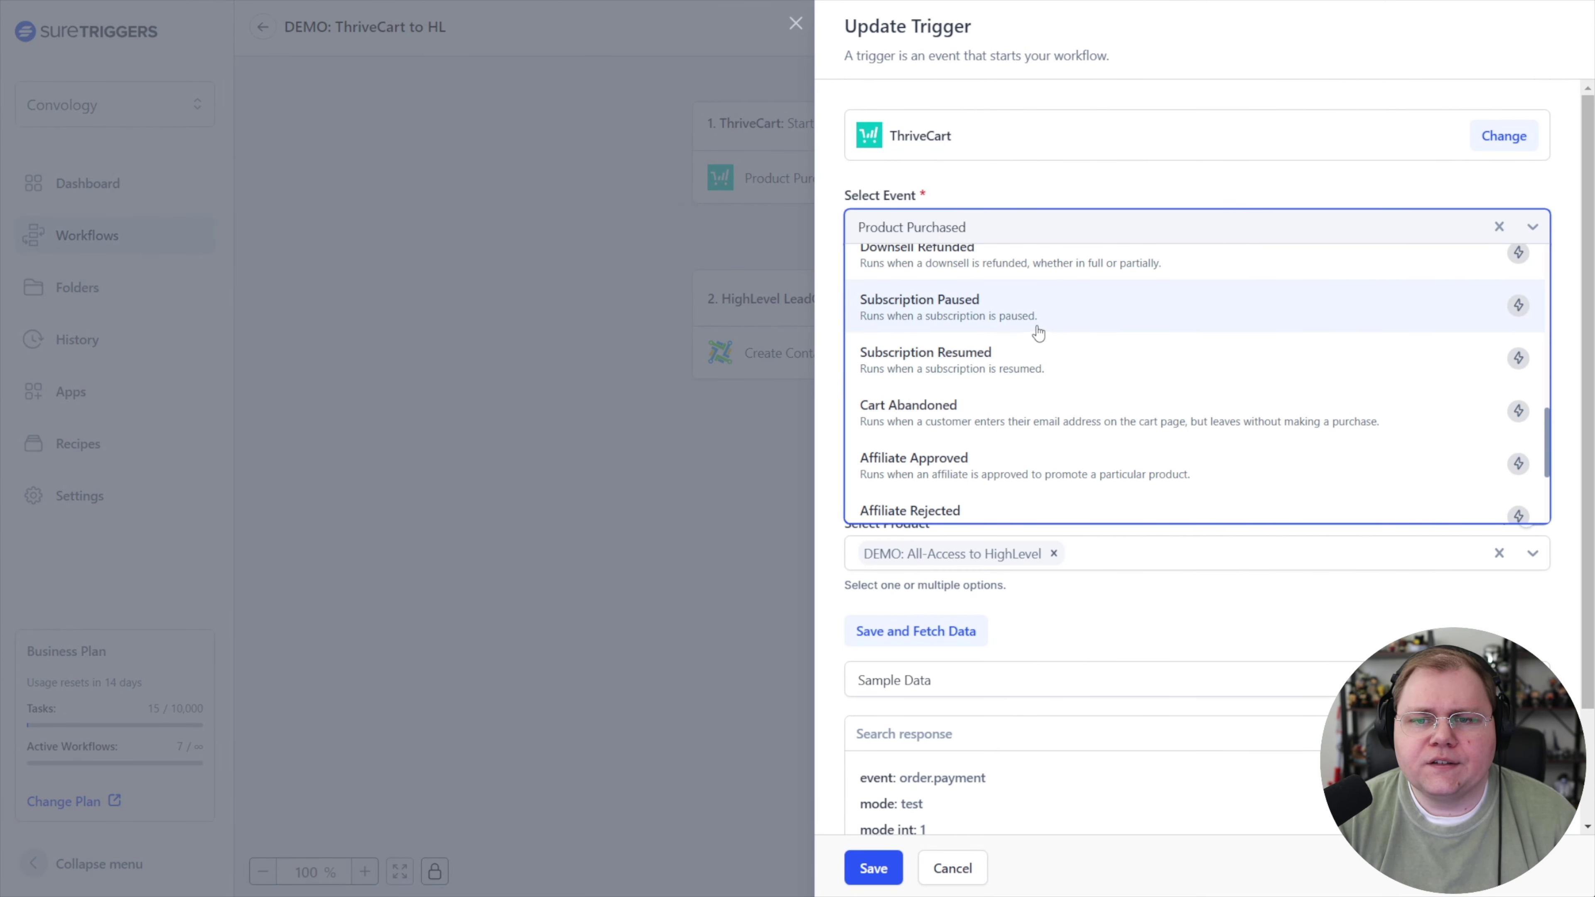
scroll(1033, 336, "up", 2)
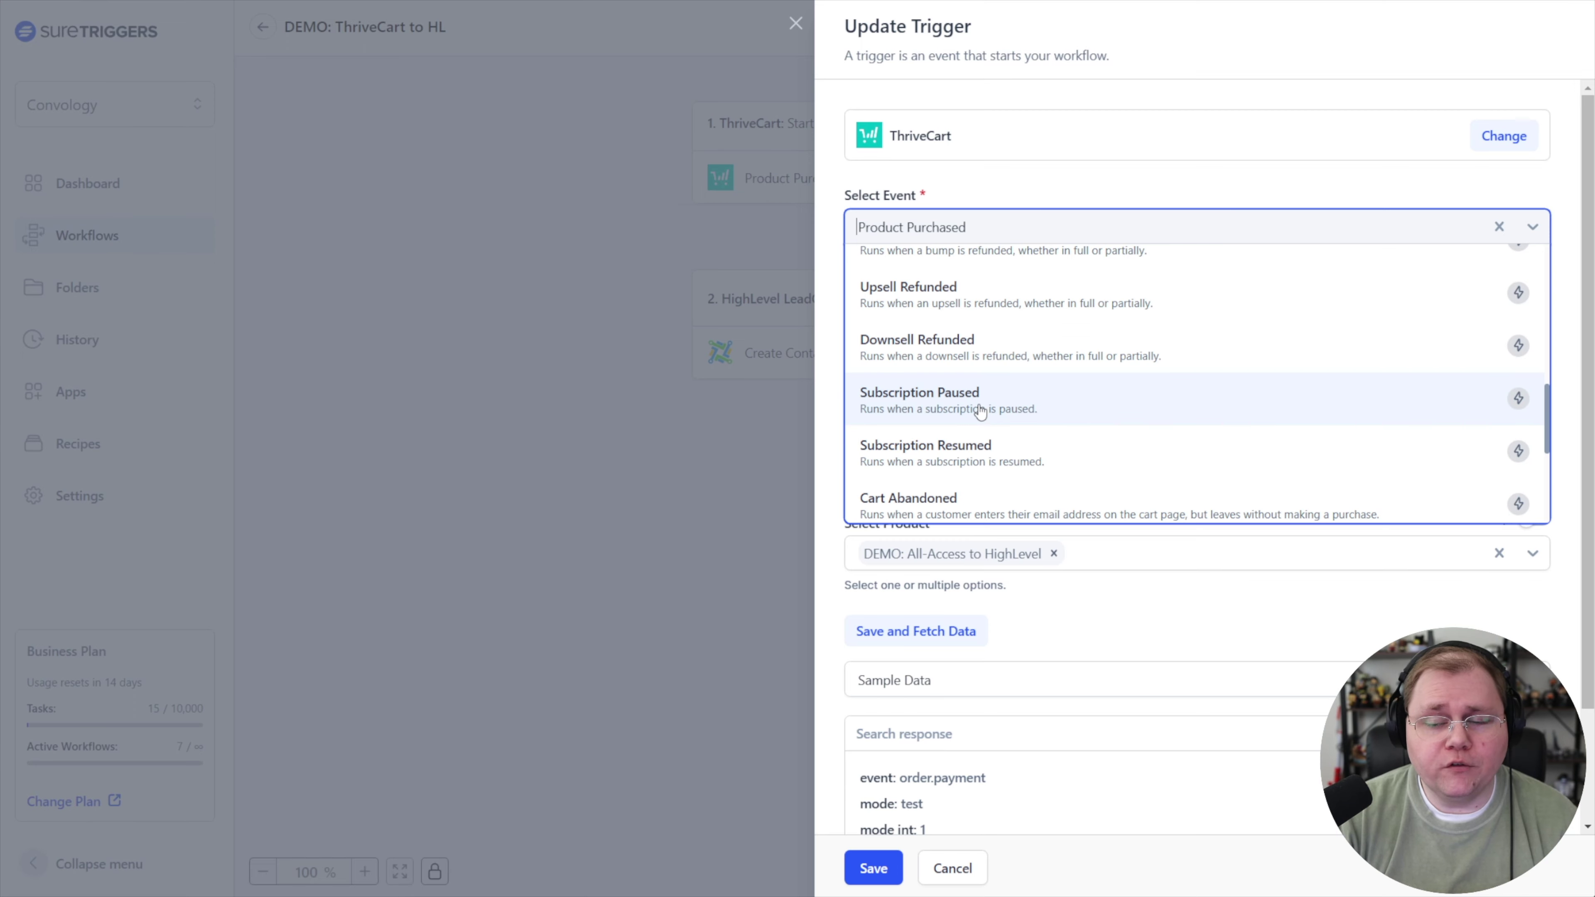
scroll(978, 410, "down", 3)
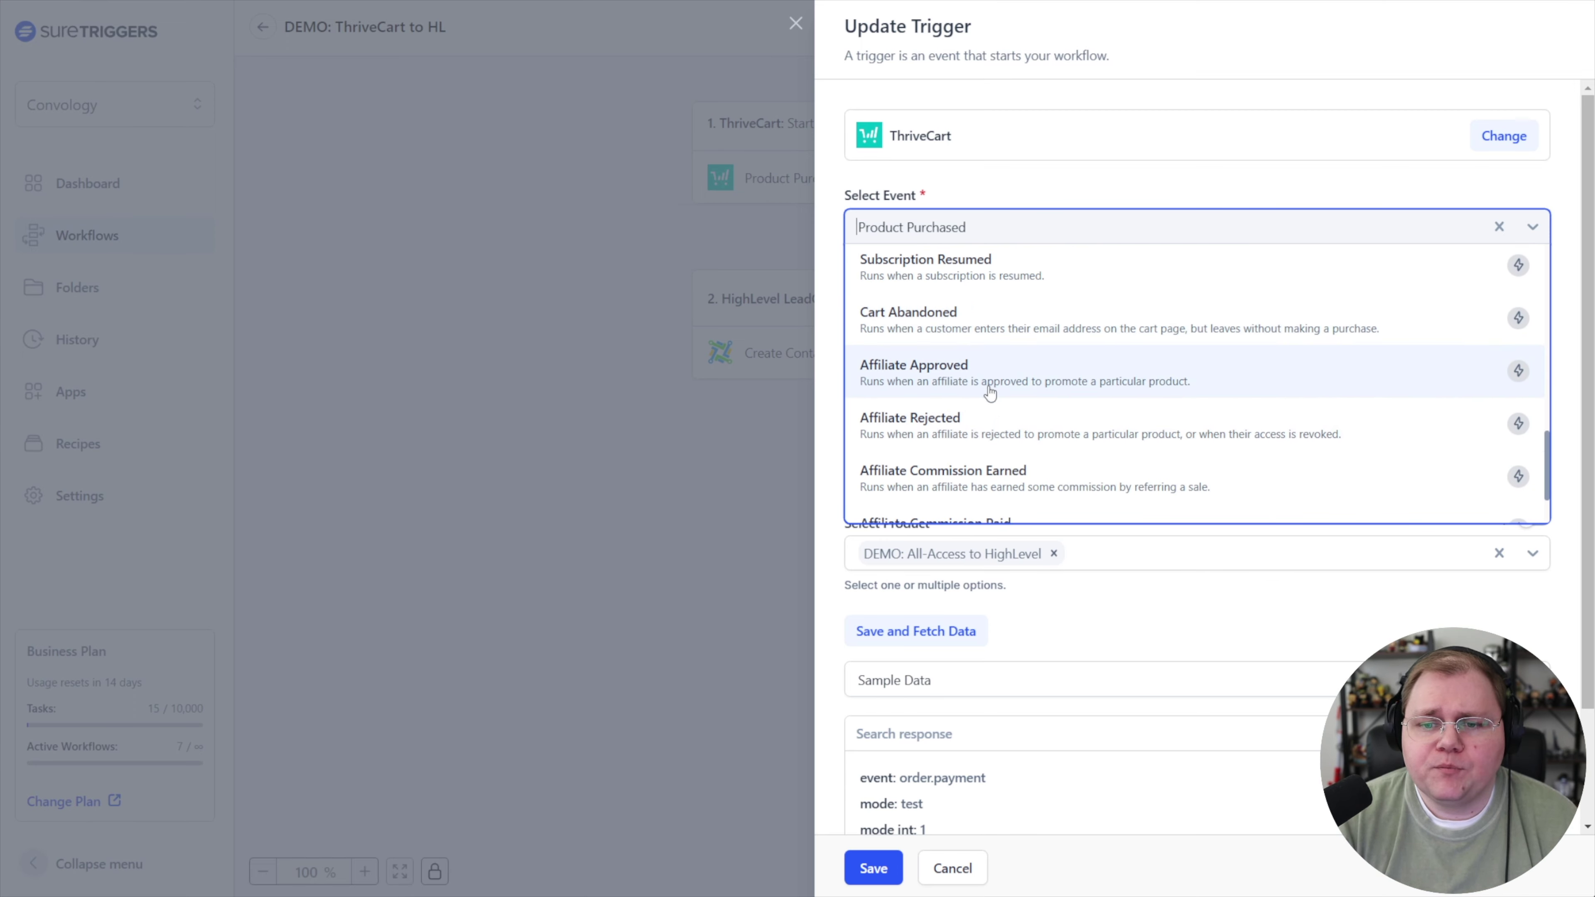
scroll(993, 378, "up", 7)
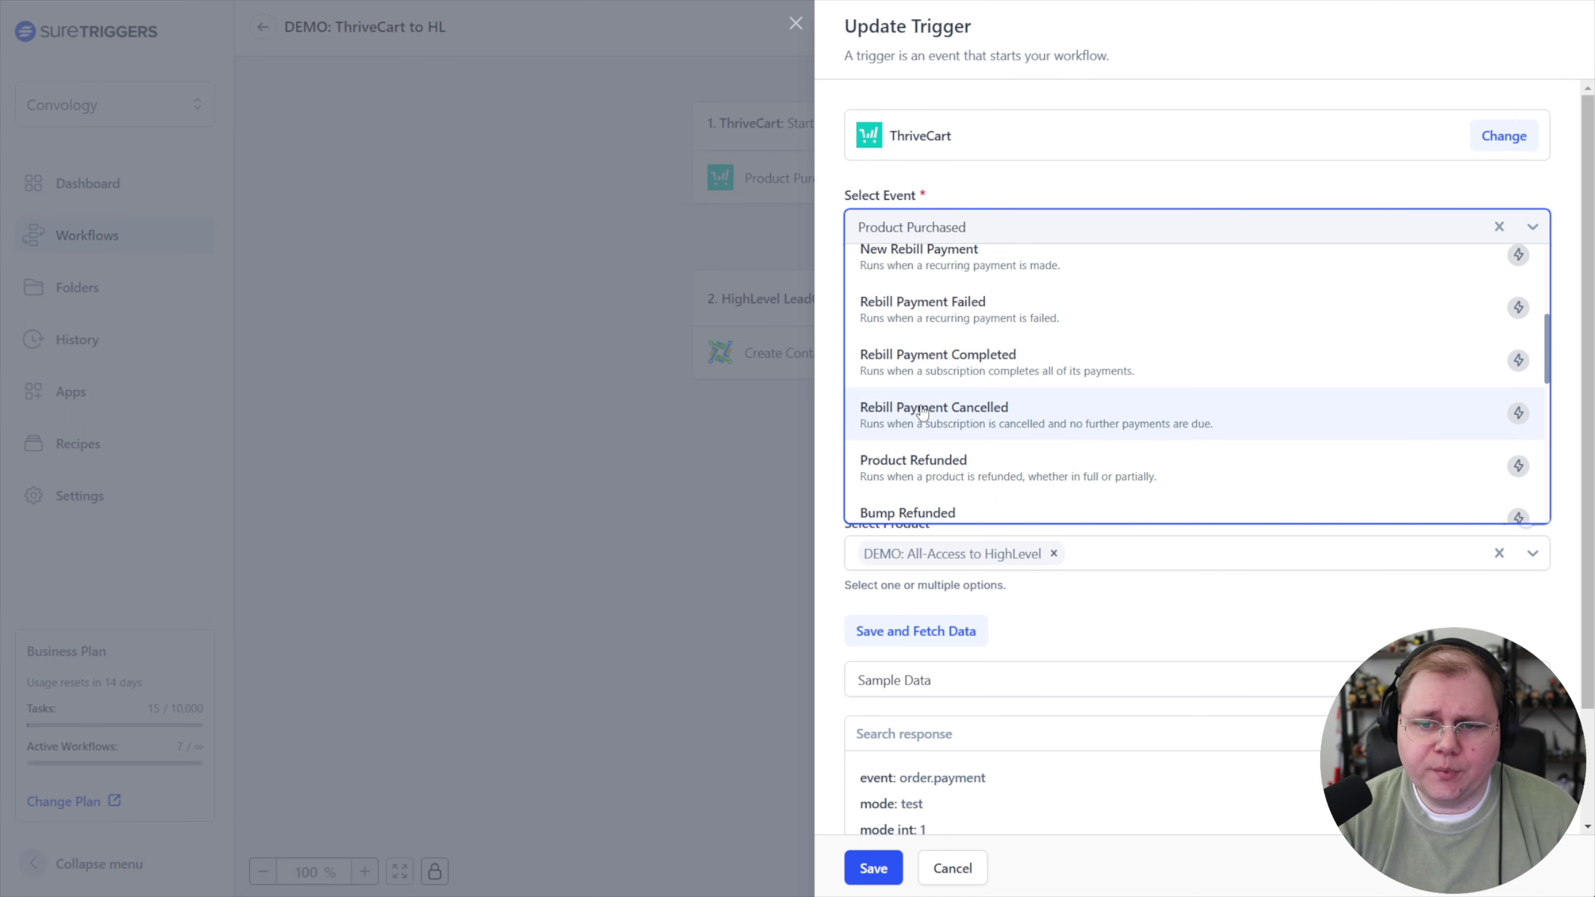
scroll(1001, 412, "down", 3)
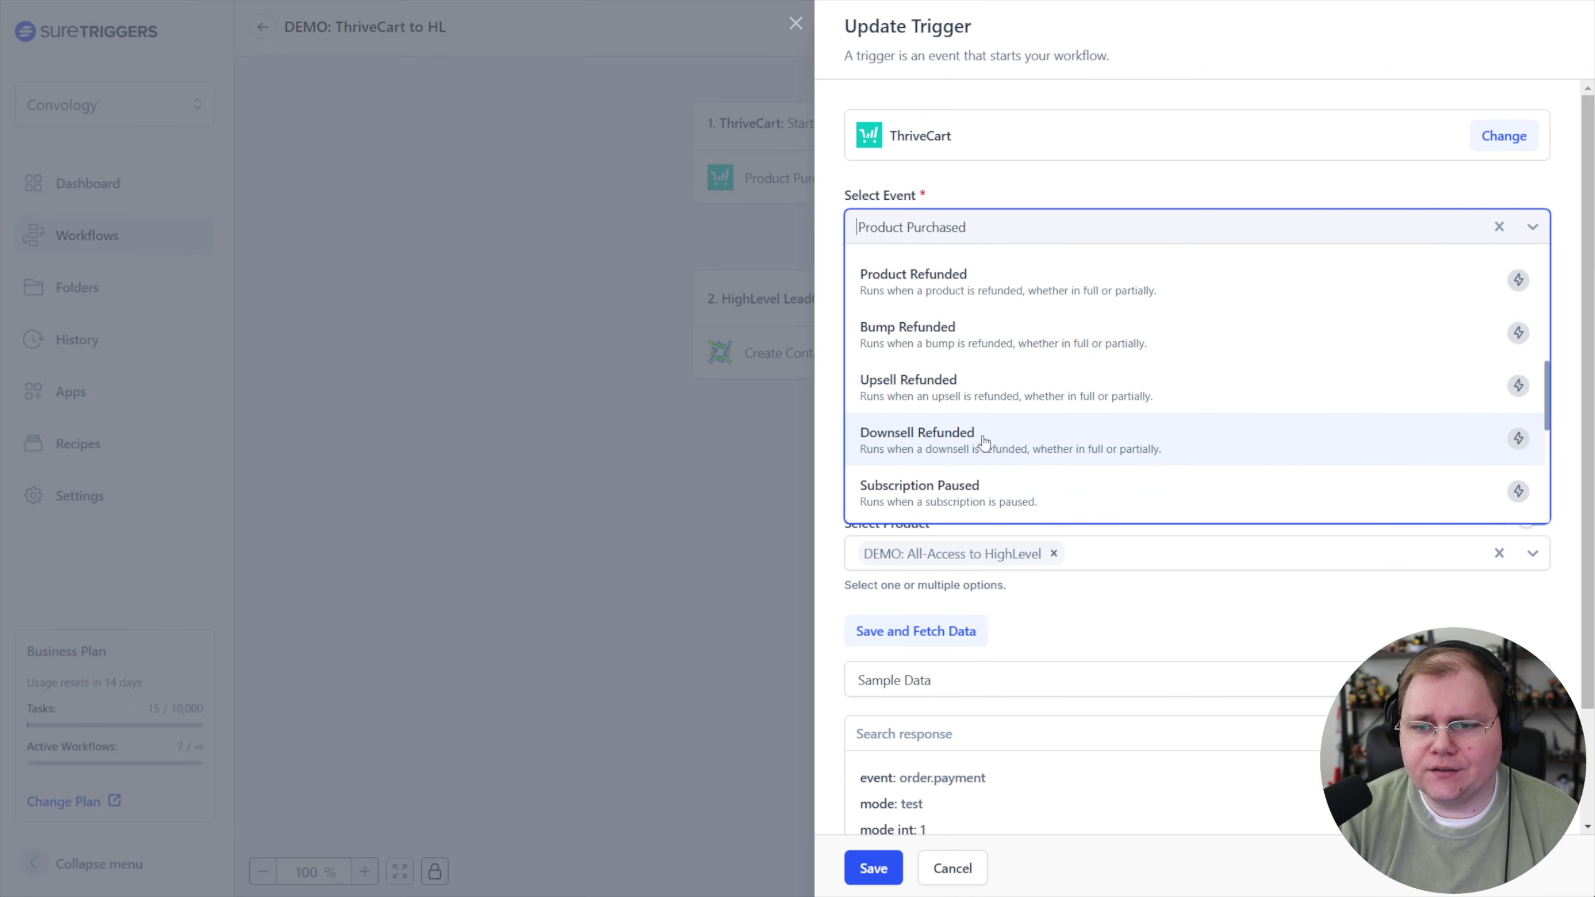
scroll(971, 493, "down", 1)
scroll(971, 489, "up", 1)
scroll(973, 488, "down", 3)
scroll(974, 488, "up", 9)
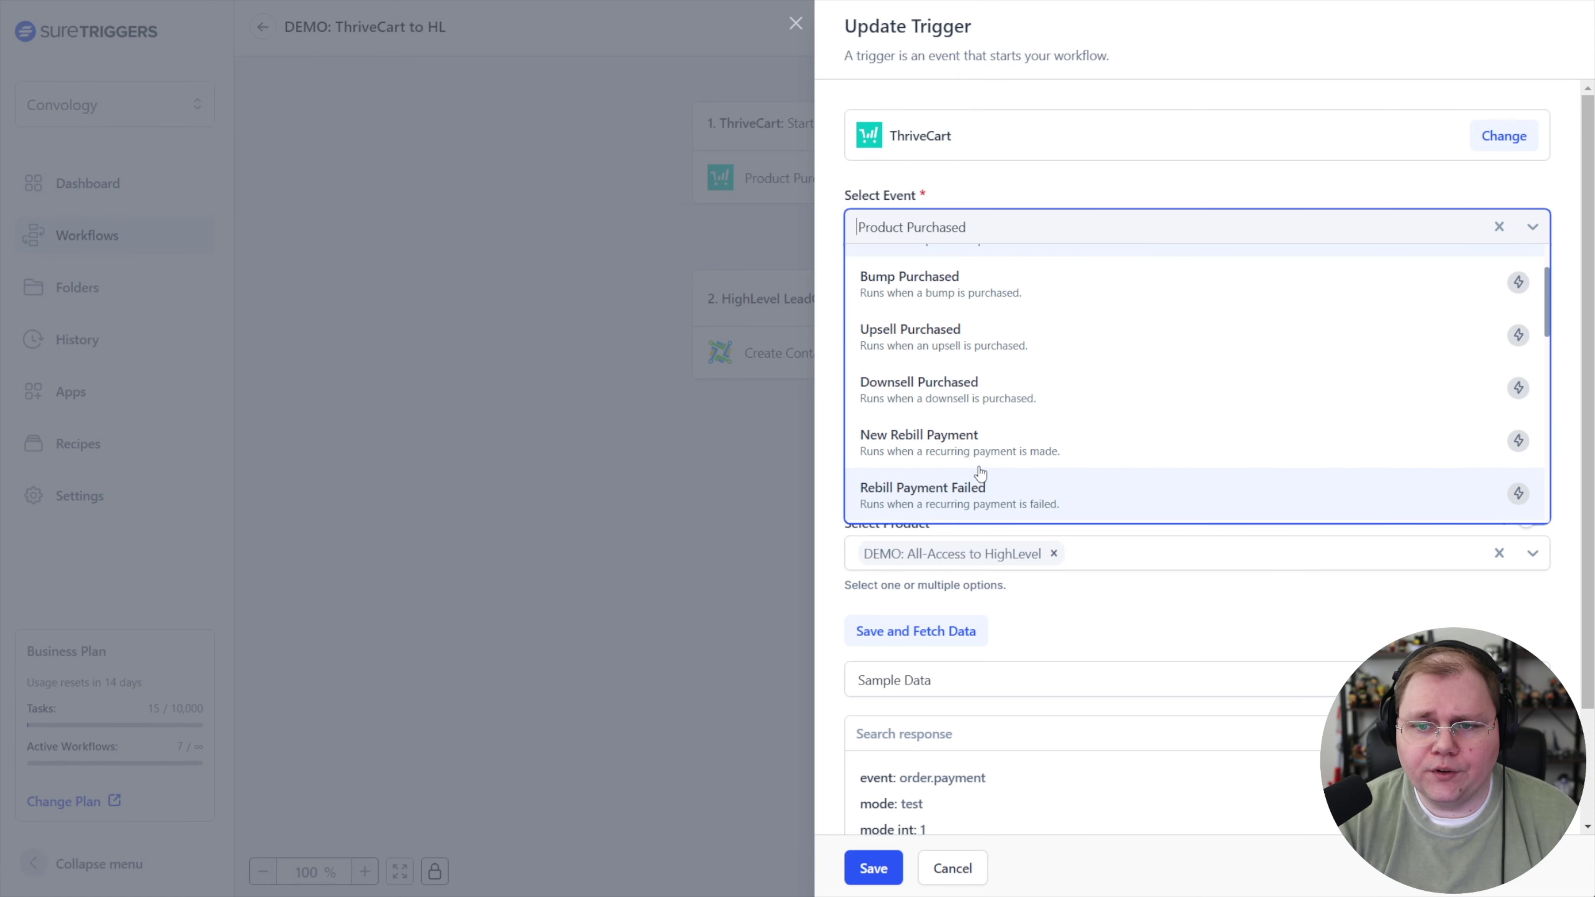
scroll(993, 420, "down", 3)
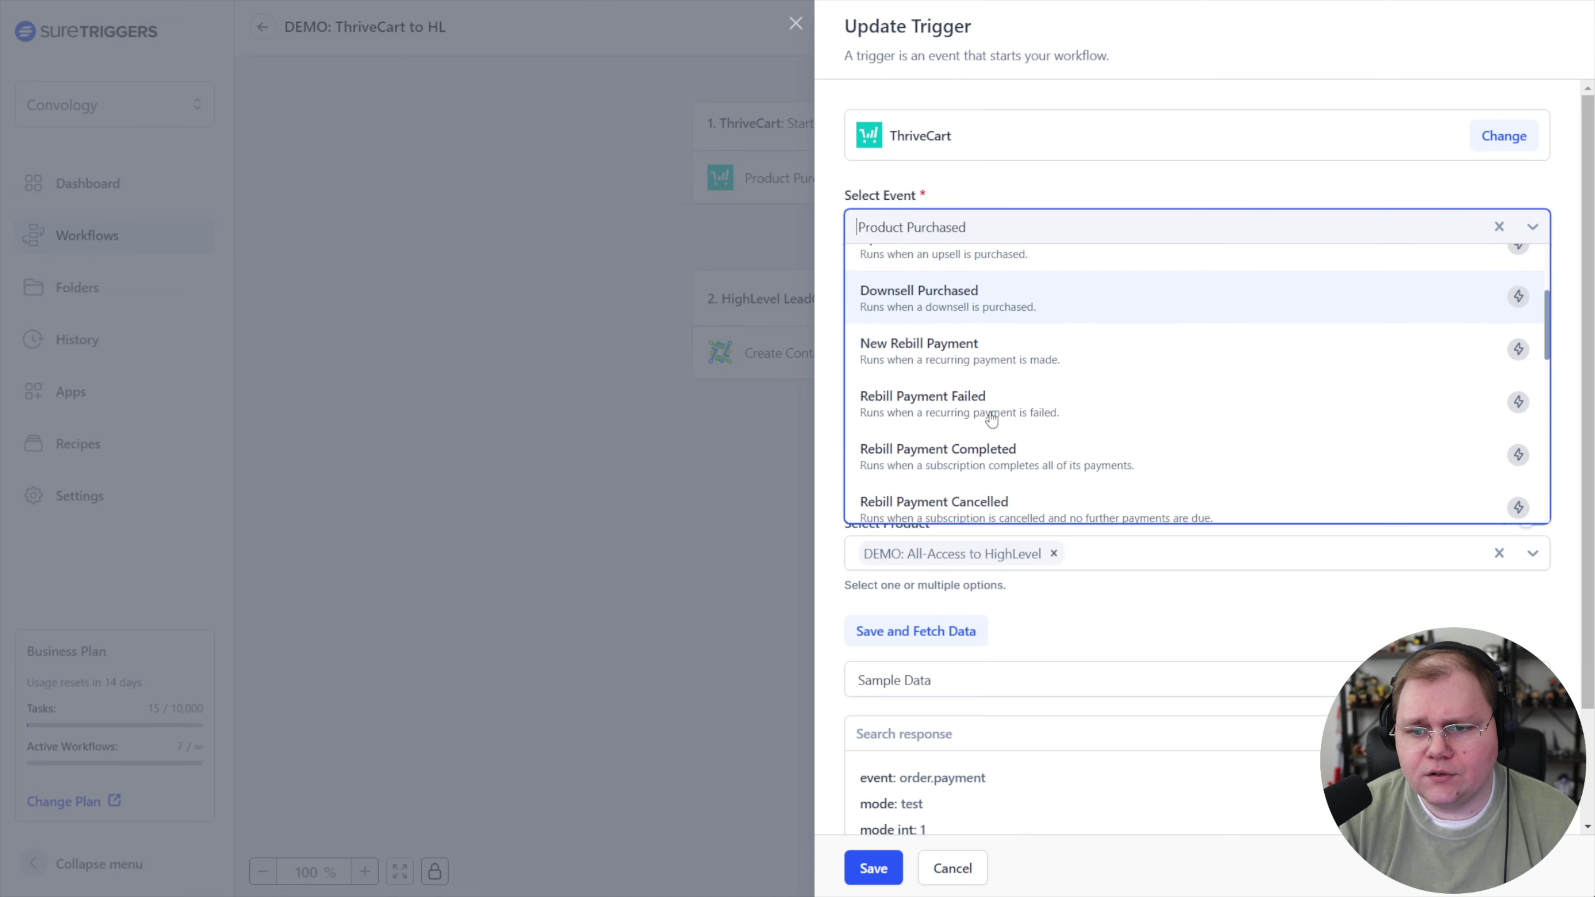
Set the ThriveCart trigger's event to Rebill Payment Cancelled, with product status Test Mode and subscription type Product.
left_click(990, 417)
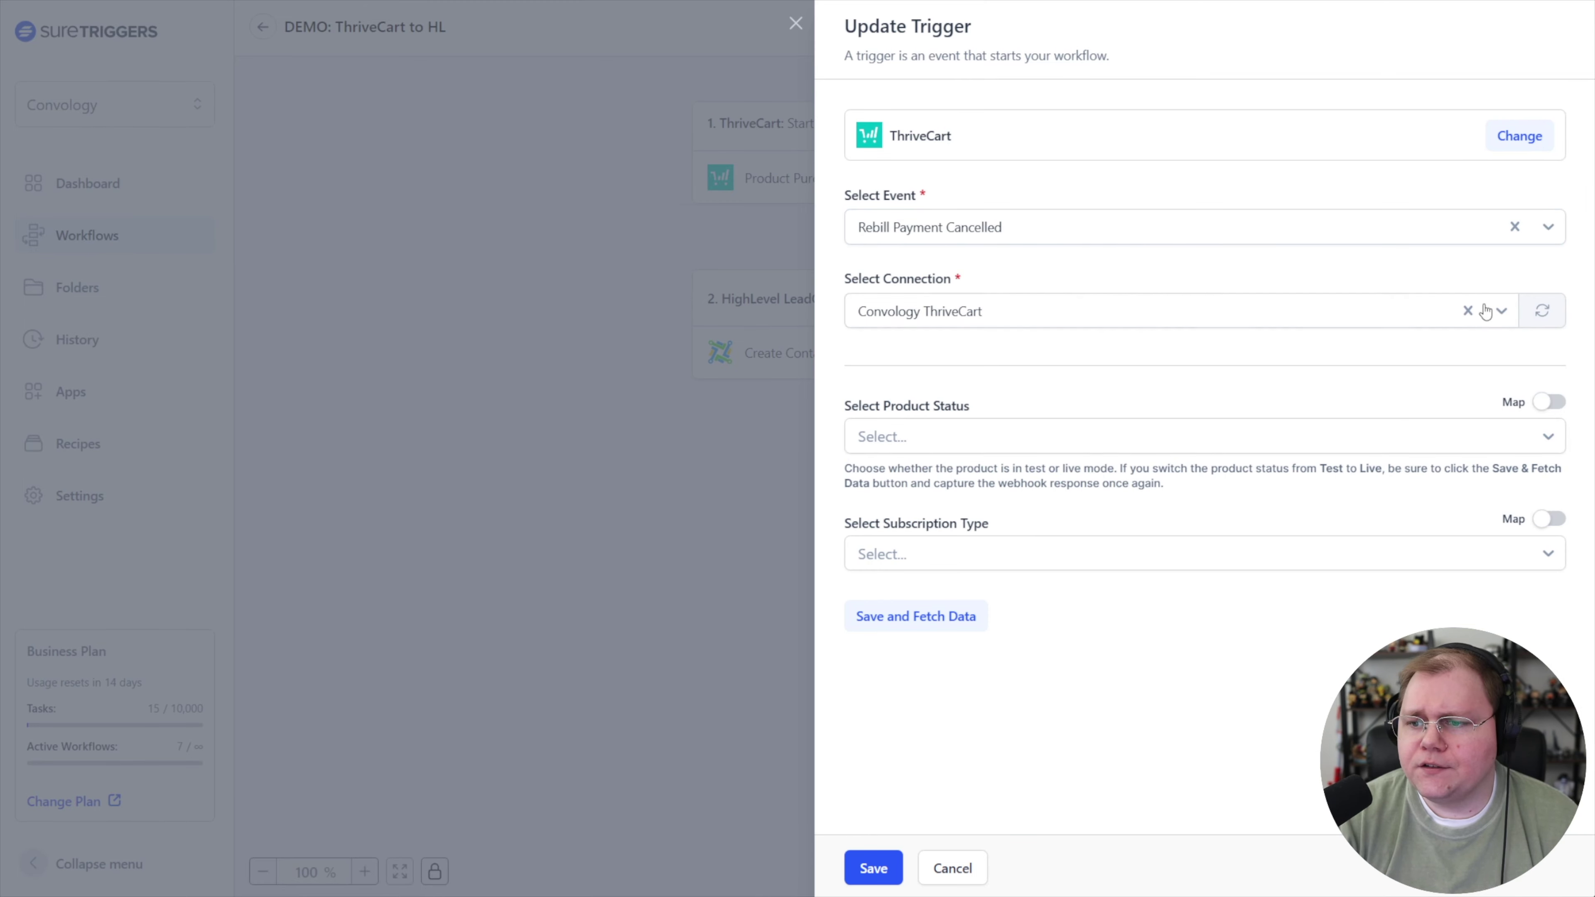
left_click(958, 437)
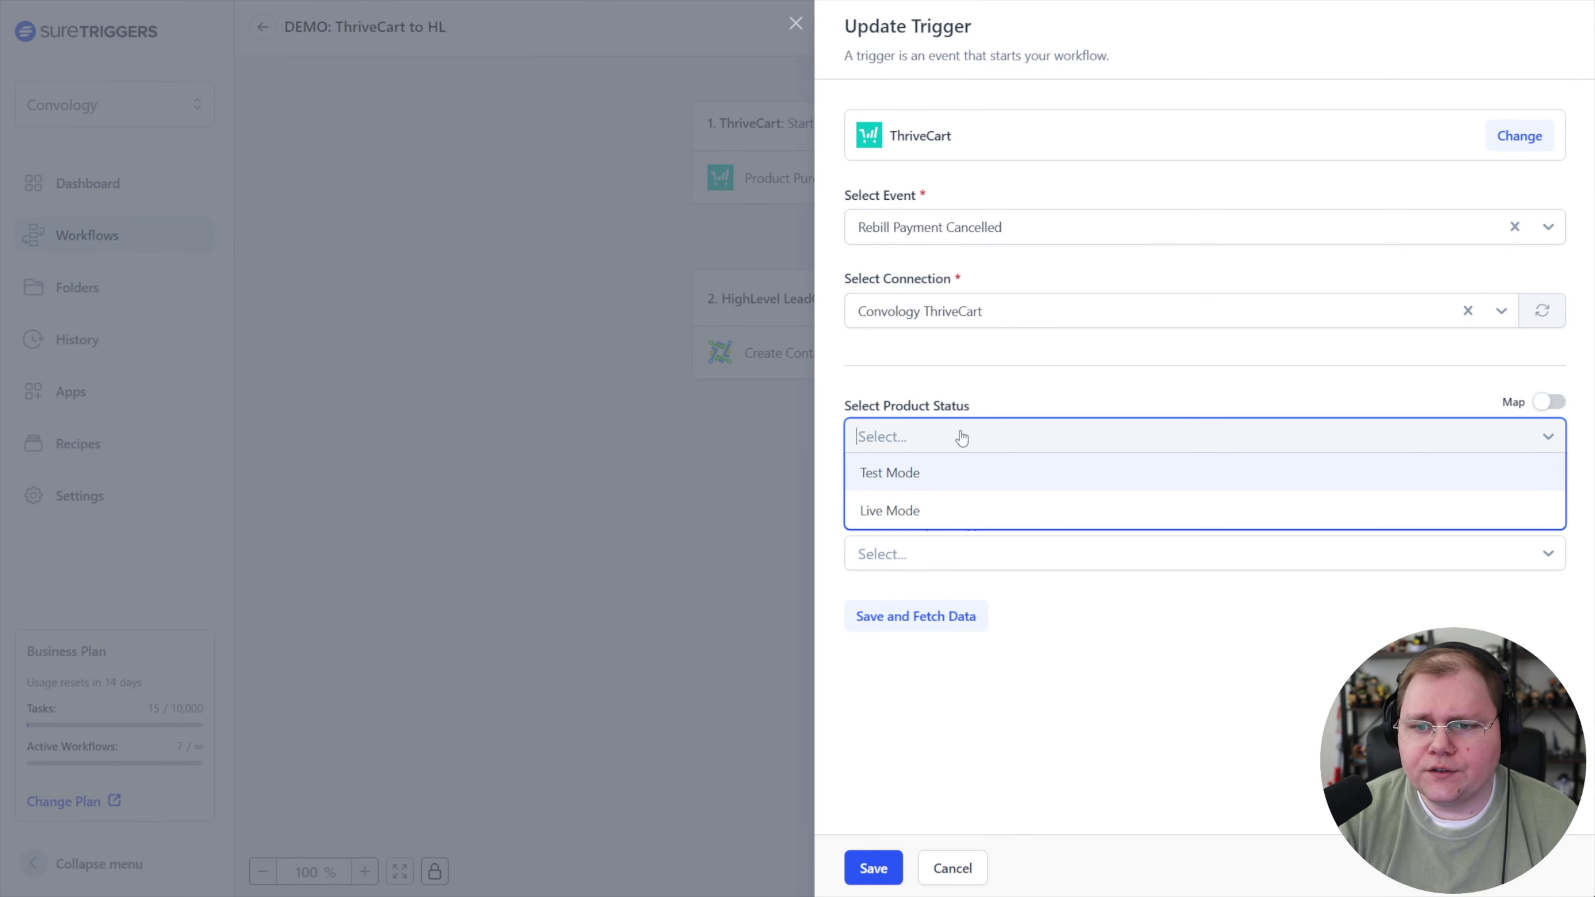
left_click(902, 509)
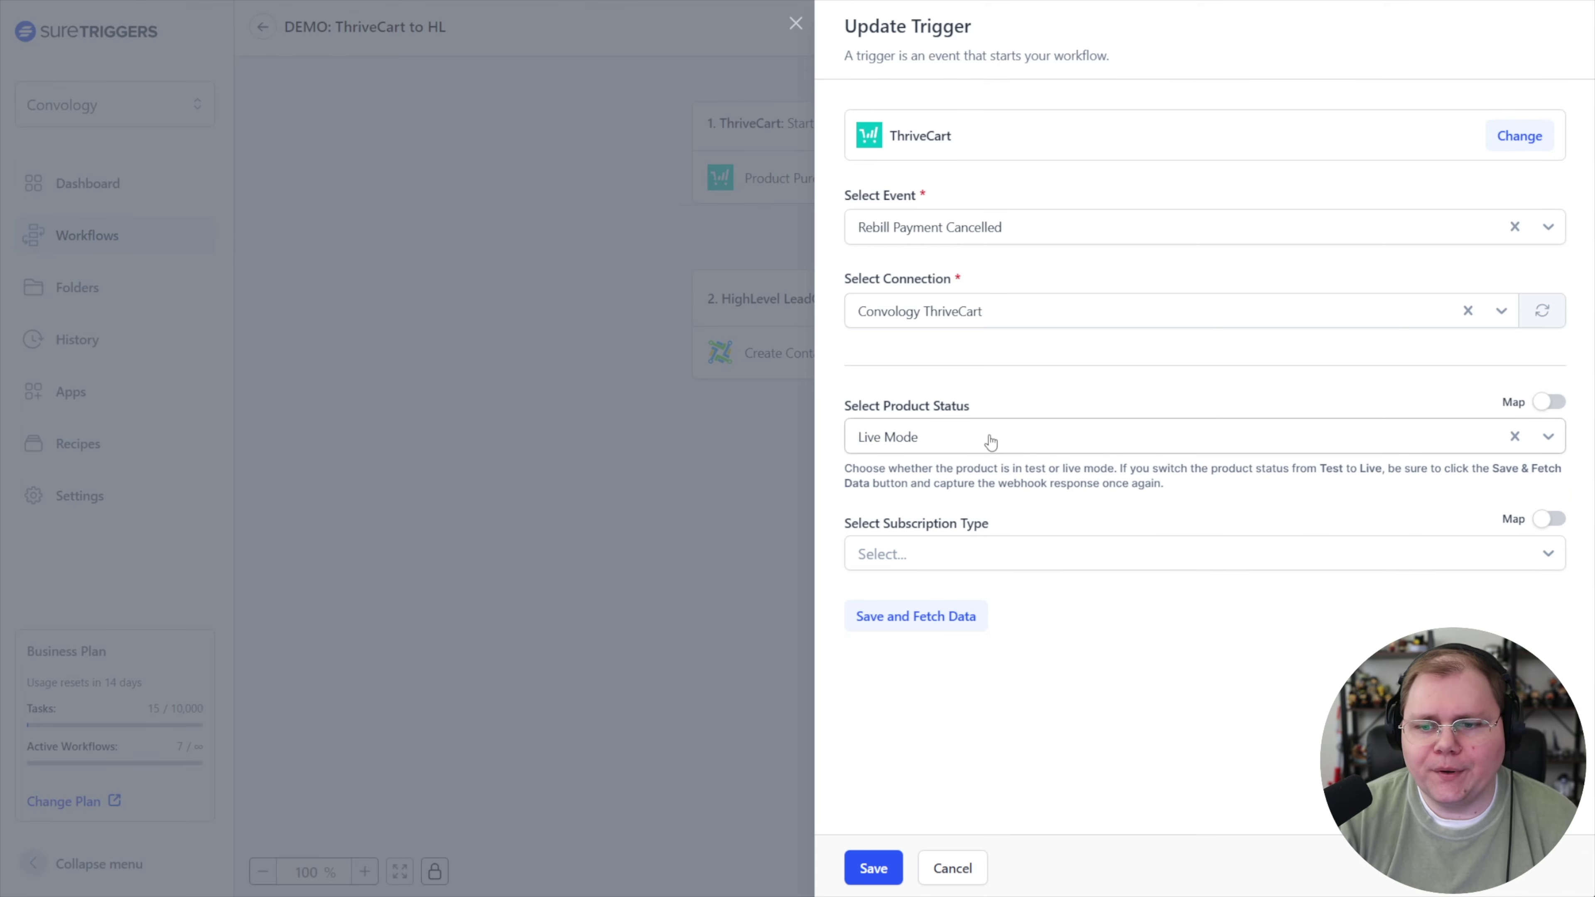
left_click(930, 552)
left_click(943, 437)
left_click(929, 463)
left_click_drag(921, 503, 919, 549)
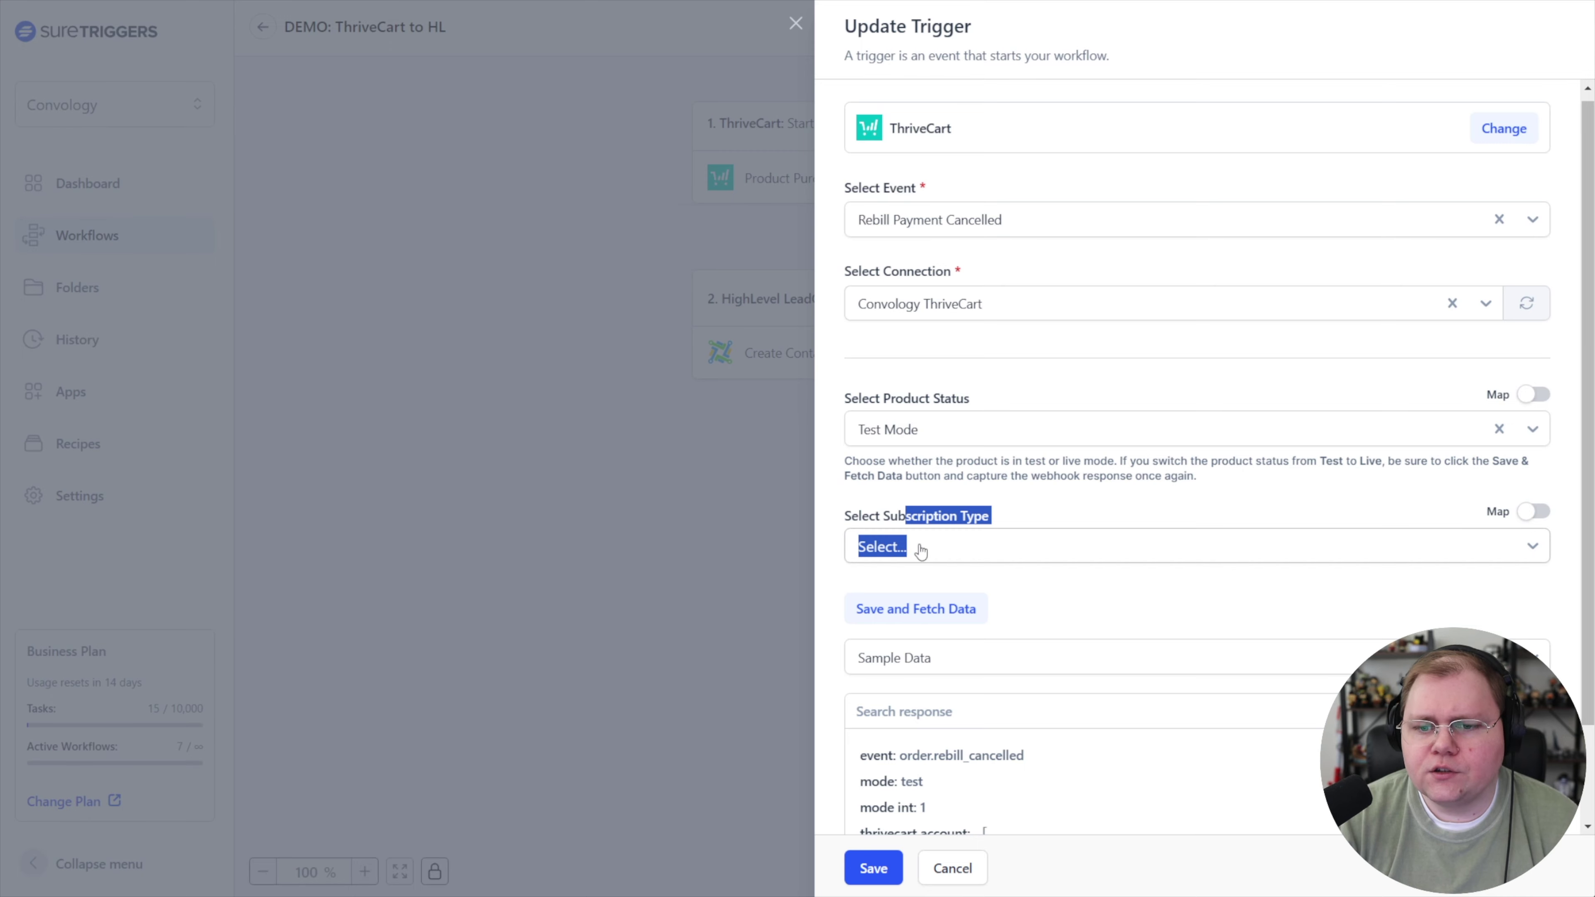
left_click(921, 546)
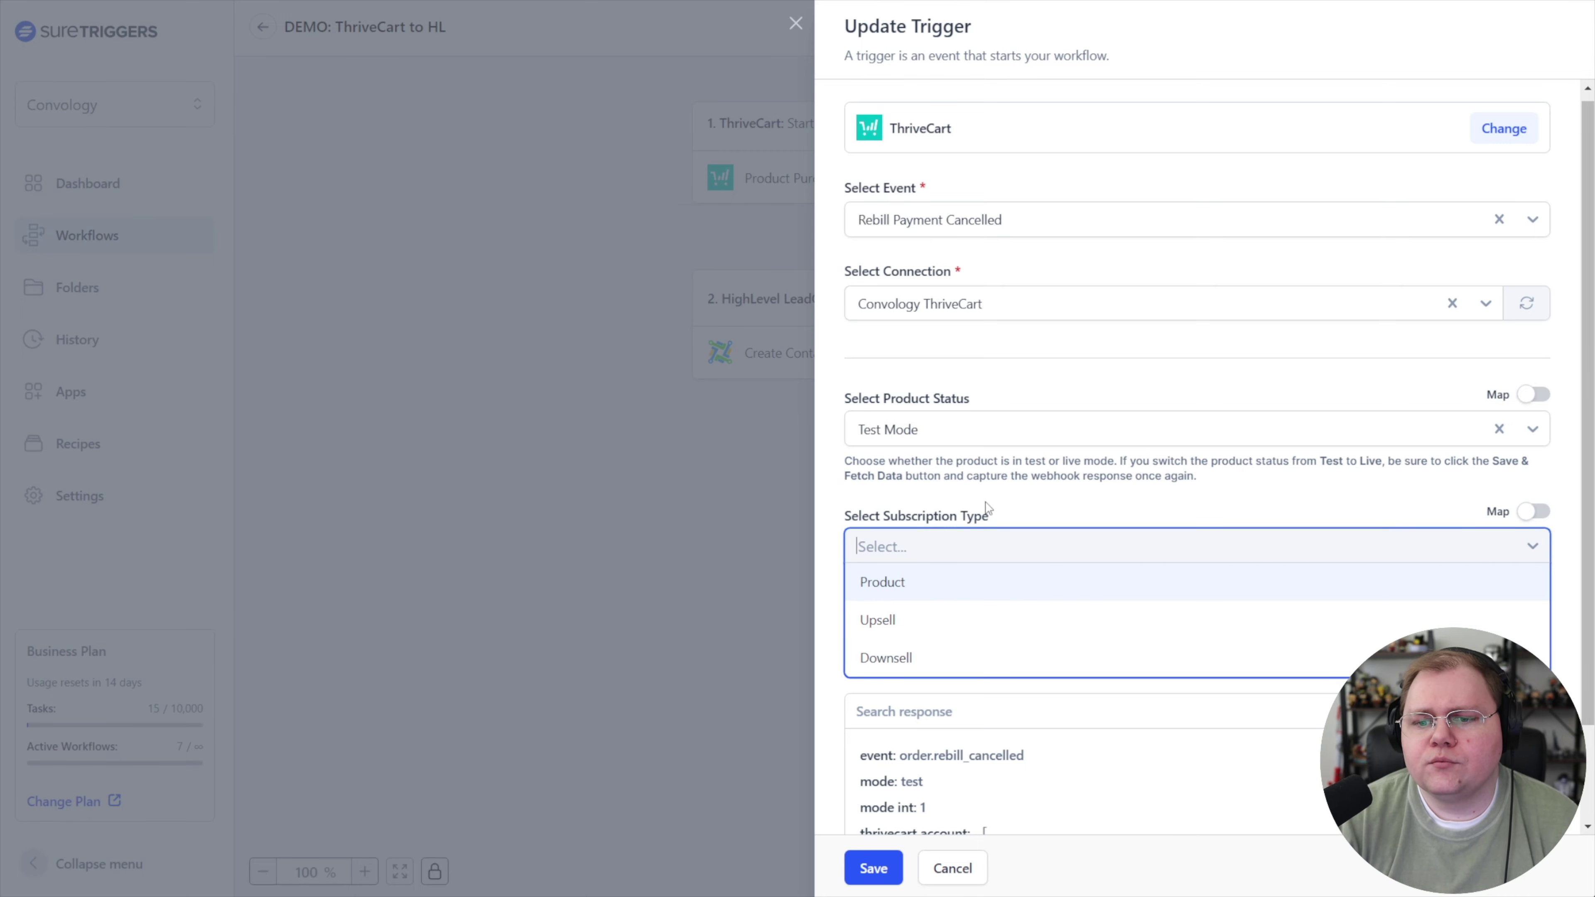
left_click(905, 588)
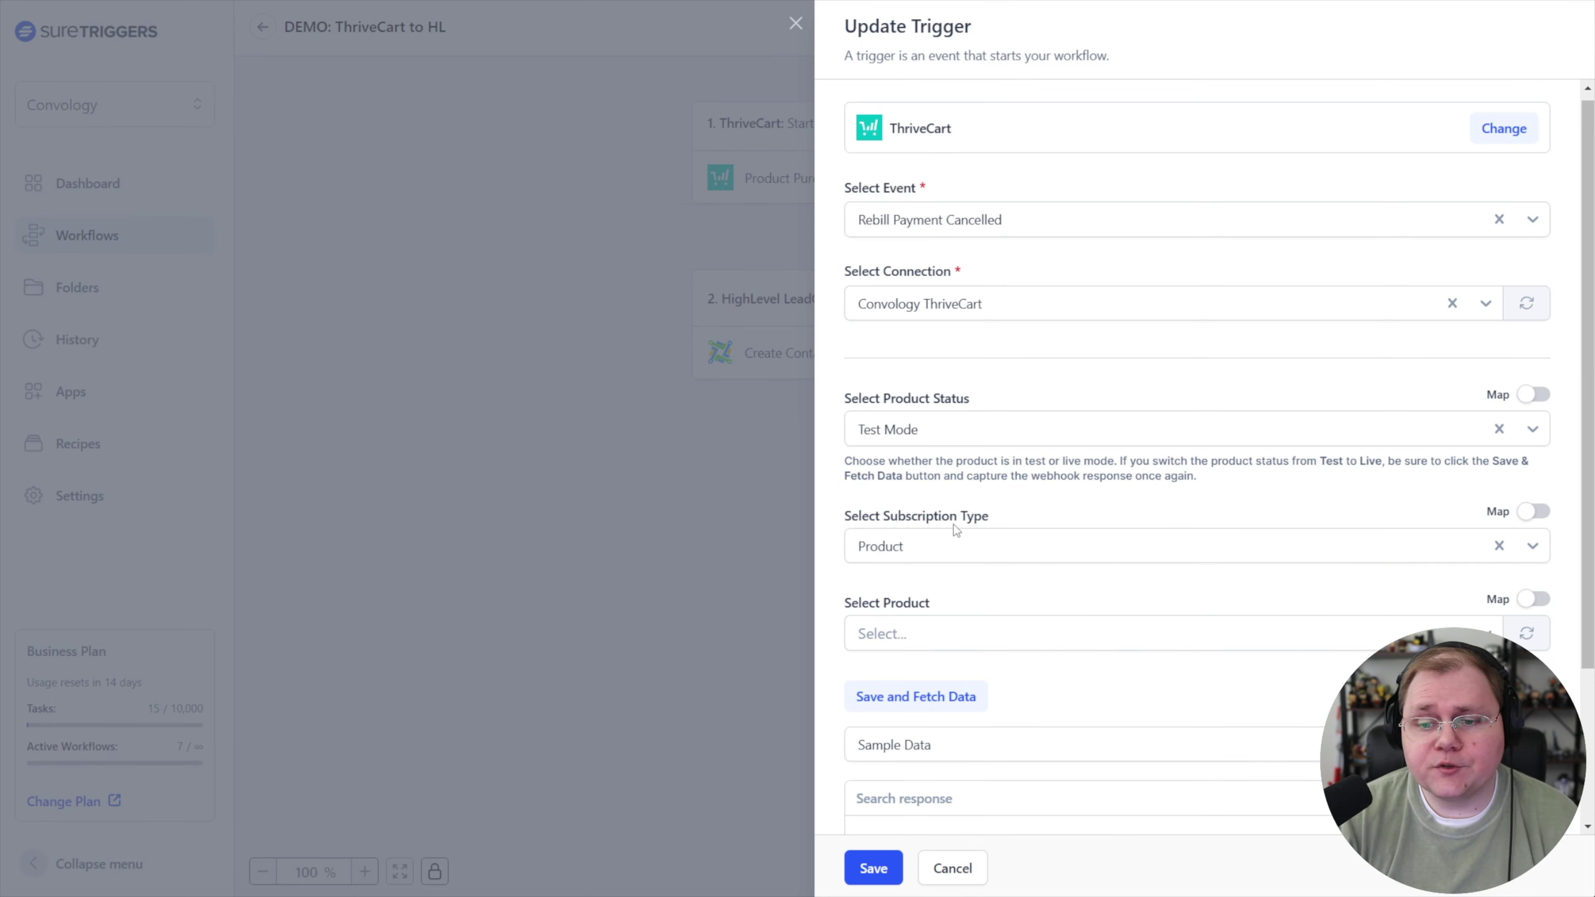
Select the product "DEMO: All-Access to HighLevel" for the cancelled-rebill trigger and save the trigger.
left_click(939, 548)
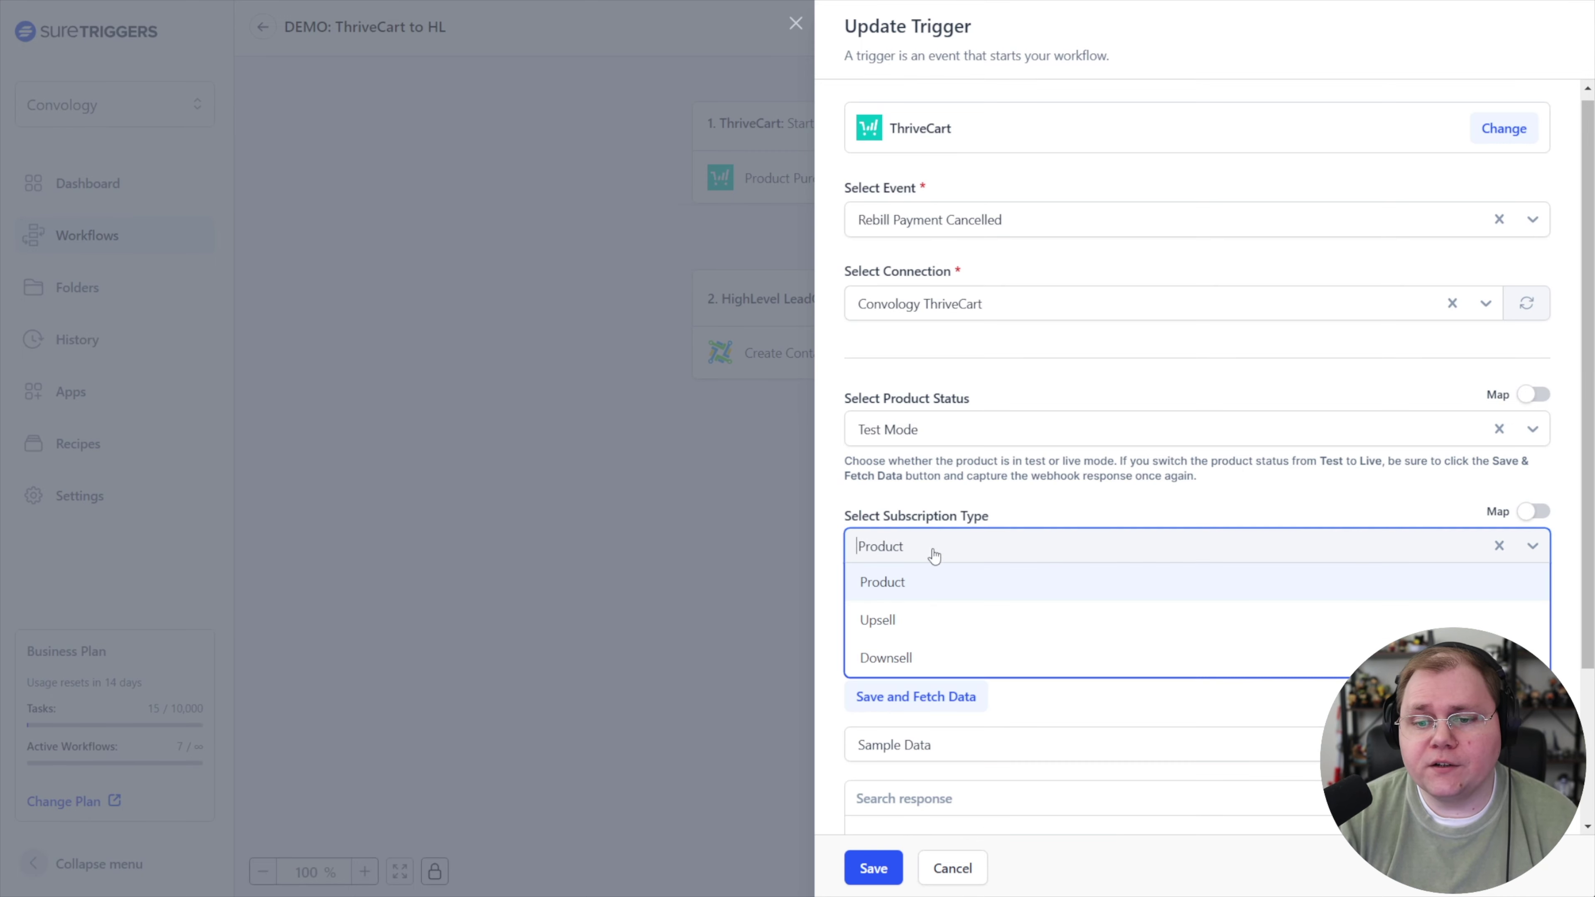
key("Escape")
left_click(941, 633)
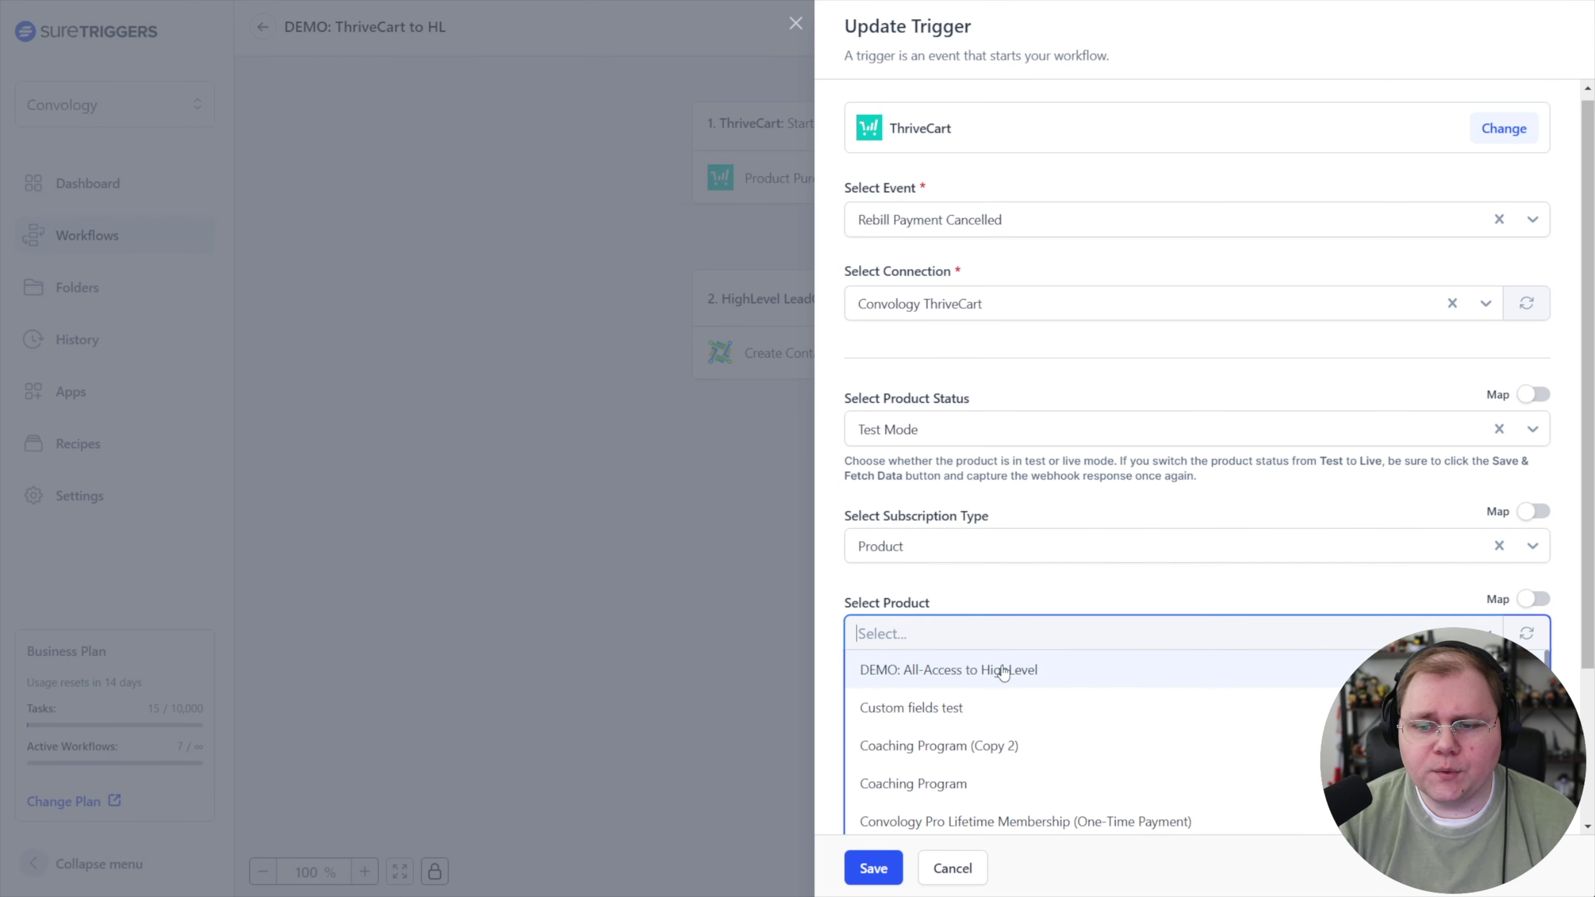
left_click(928, 678)
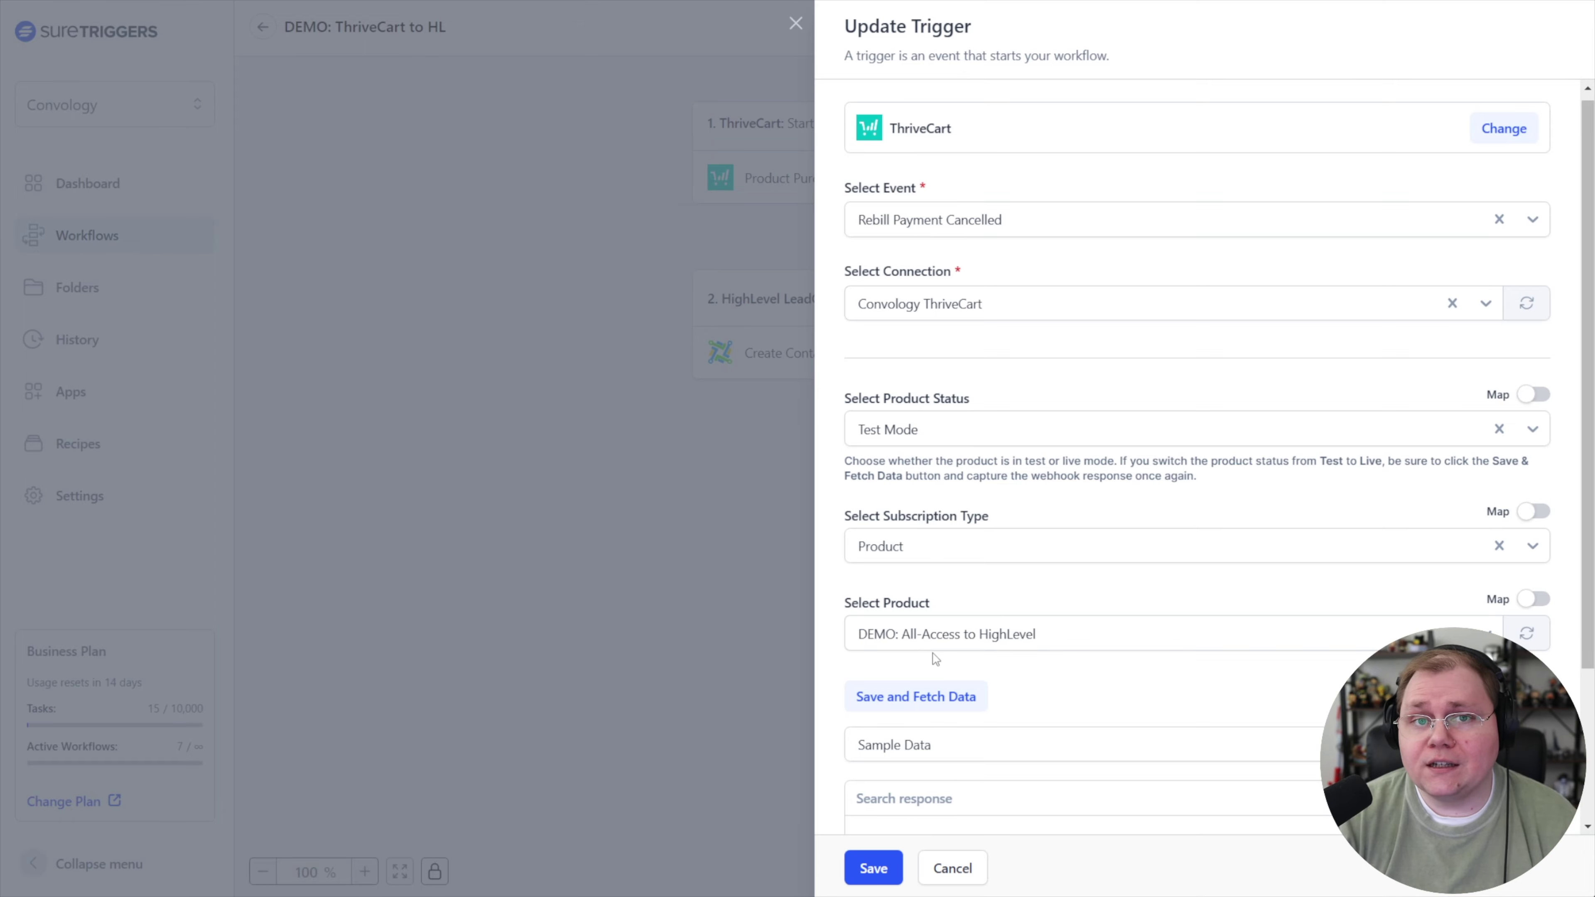
scroll(1000, 591, "down", 3)
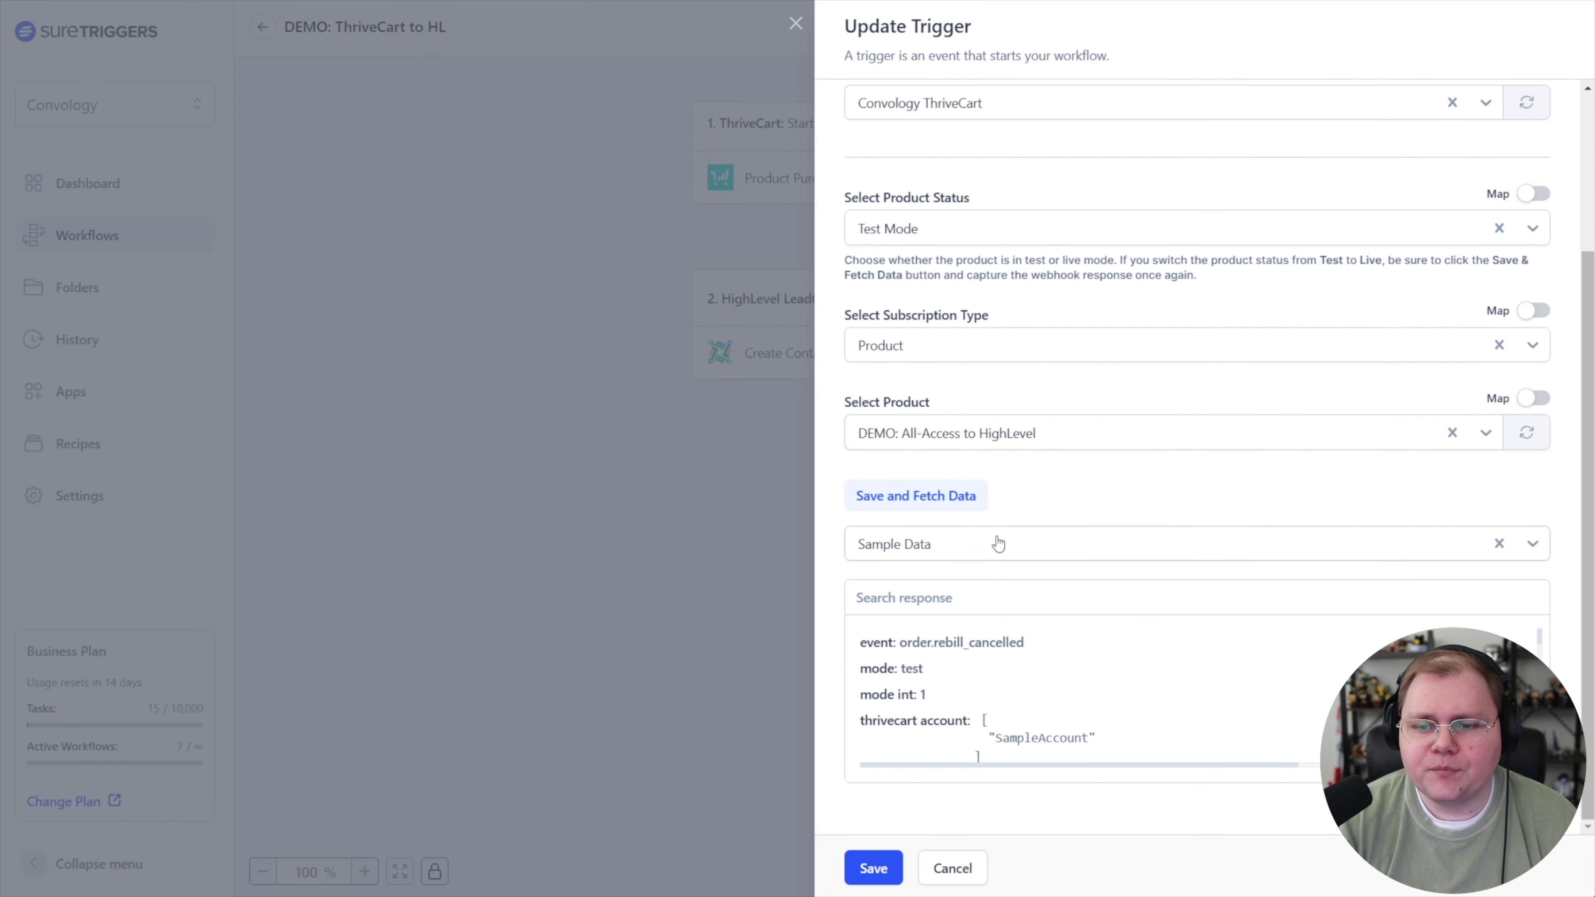
left_click(870, 867)
Open the settings of the HighLevel LeadConnector Create Contact action for editing.
left_click(811, 351)
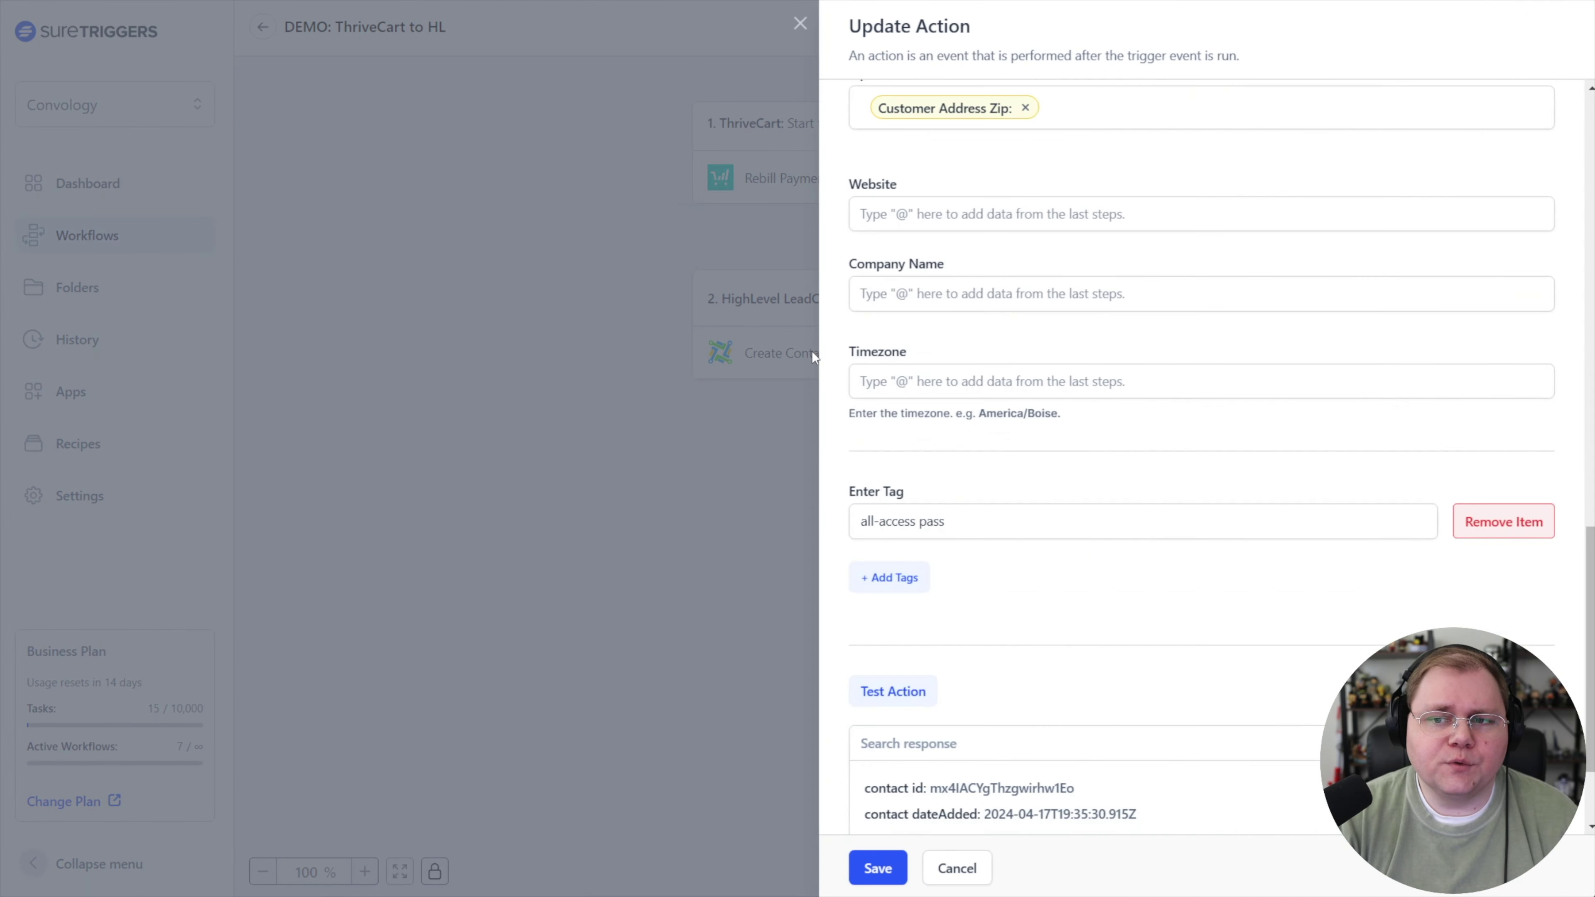
scroll(982, 325, "up", 10)
scroll(982, 326, "up", 9)
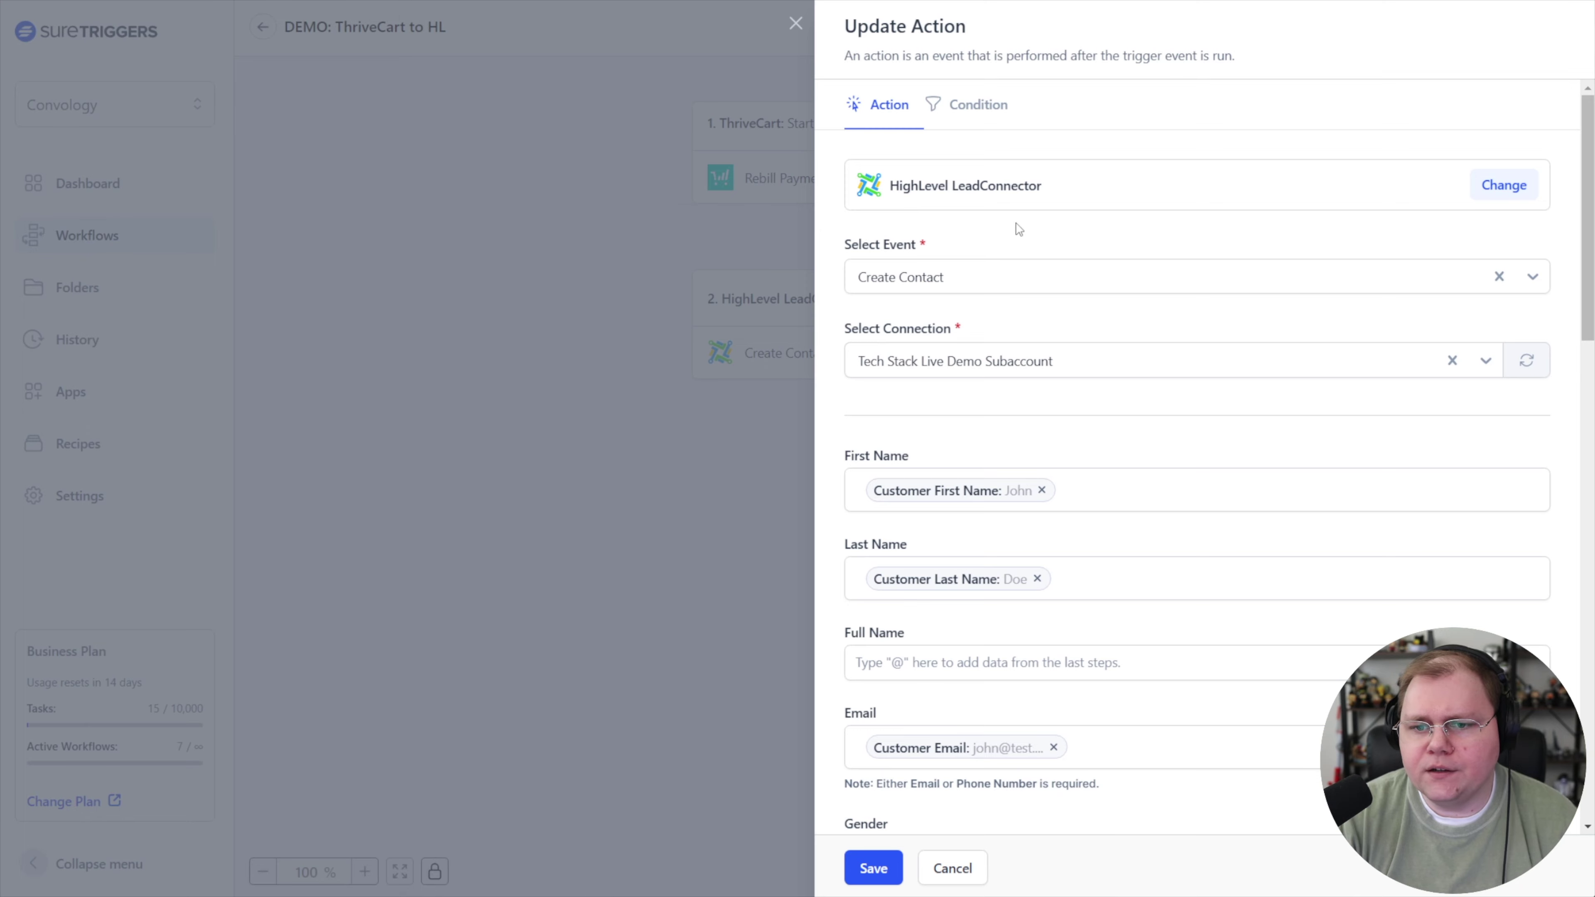
Switch the HighLevel action's event to Update Contact and examine its contact detail and tag fields.
left_click(908, 282)
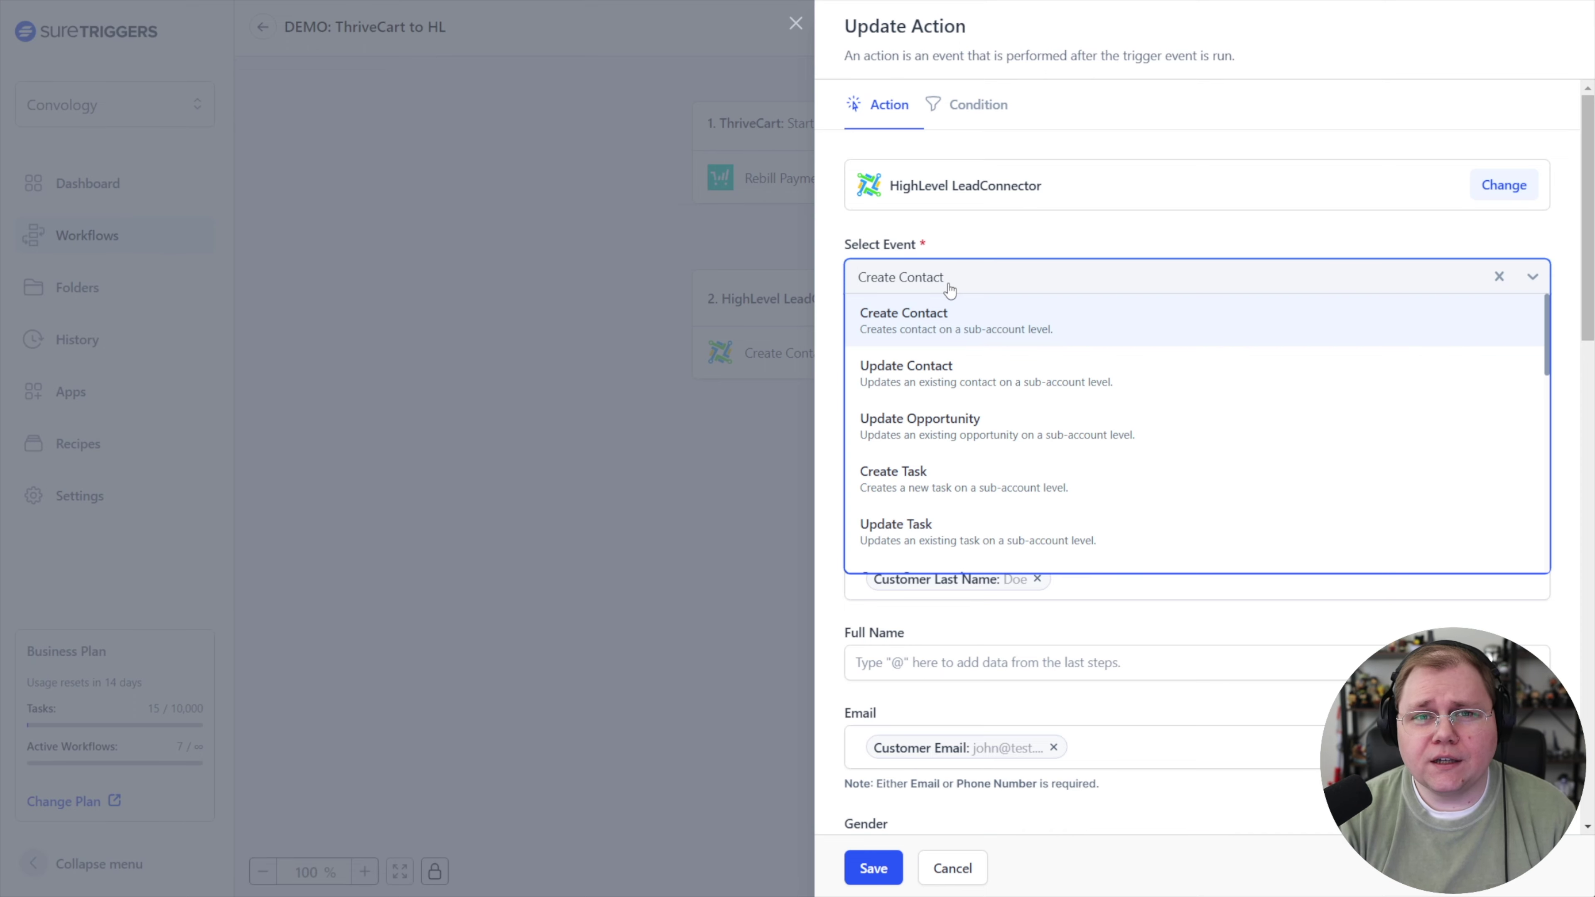
left_click(937, 386)
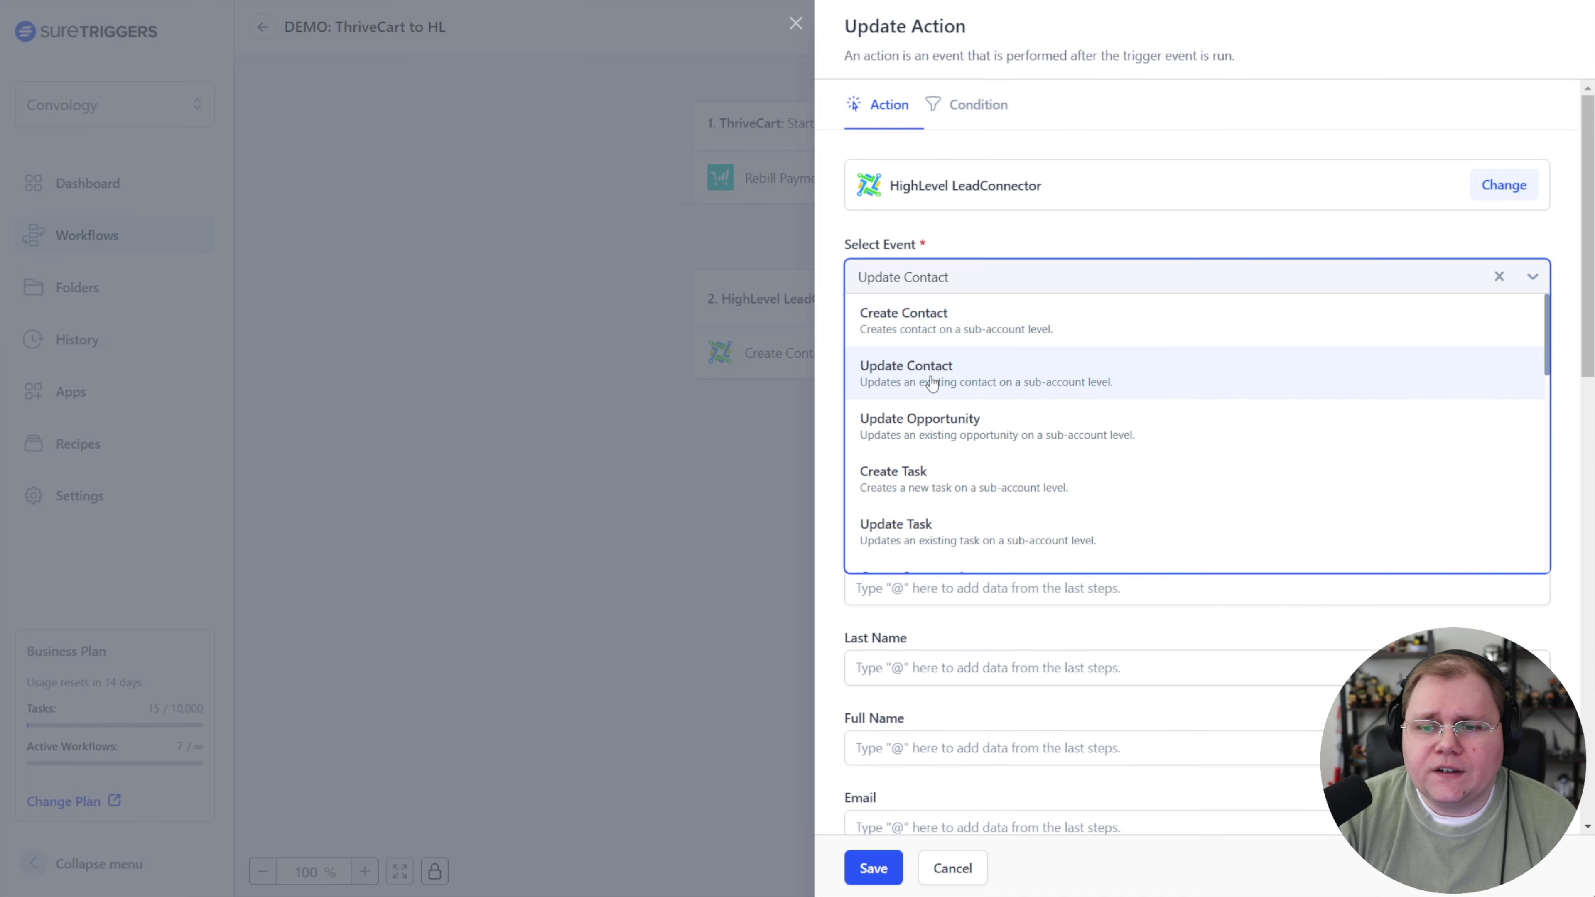
scroll(933, 406, "down", 15)
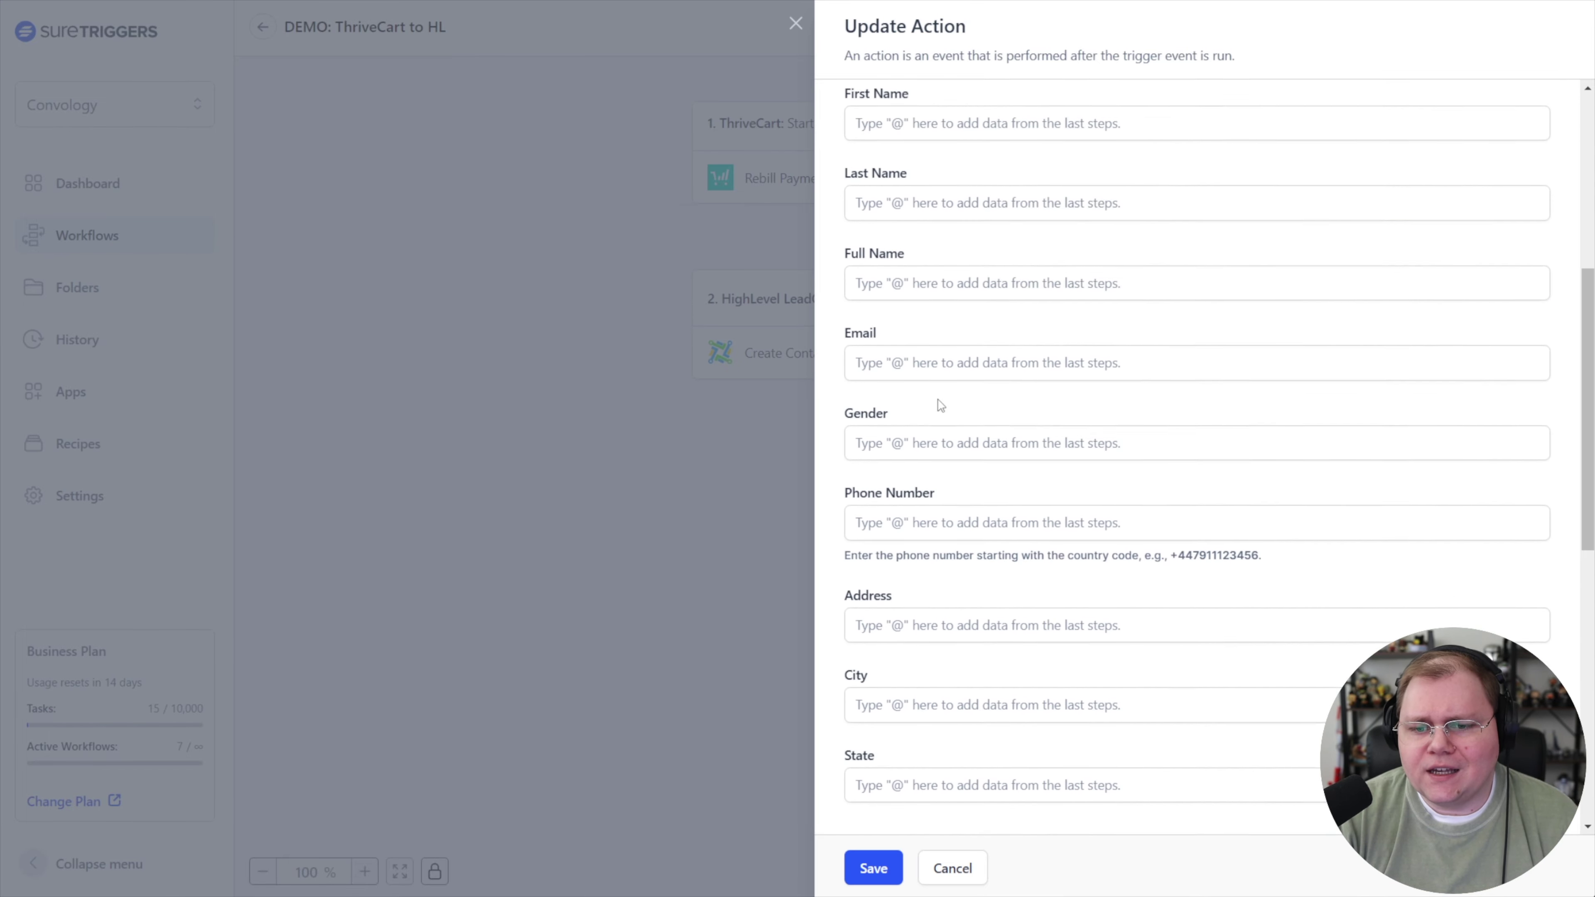
scroll(940, 405, "down", 2)
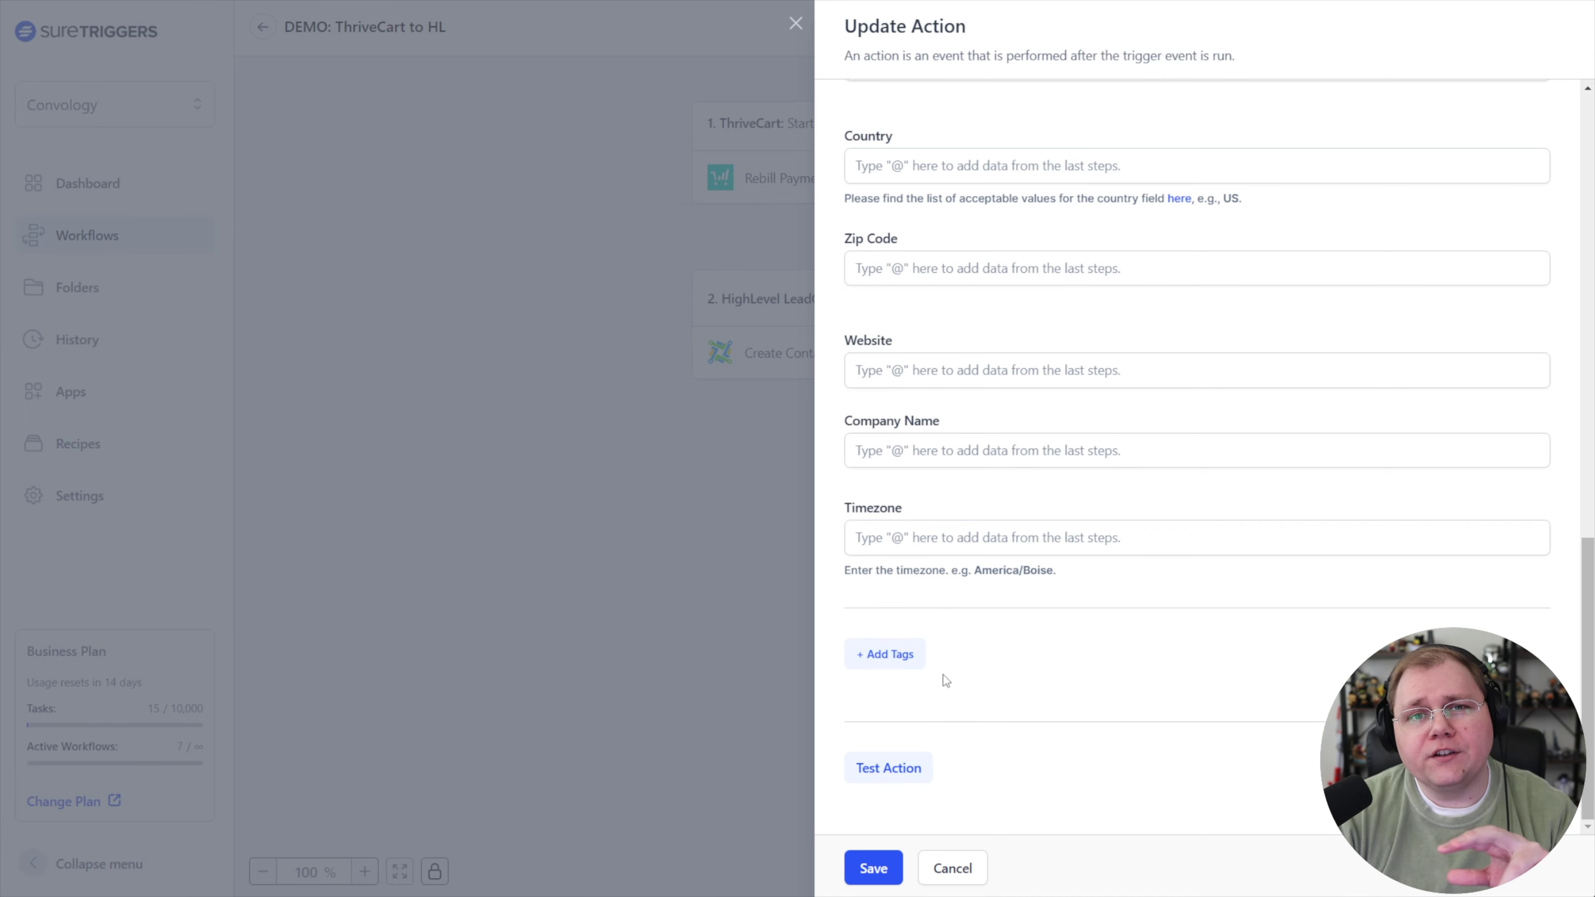
scroll(945, 679, "up", 15)
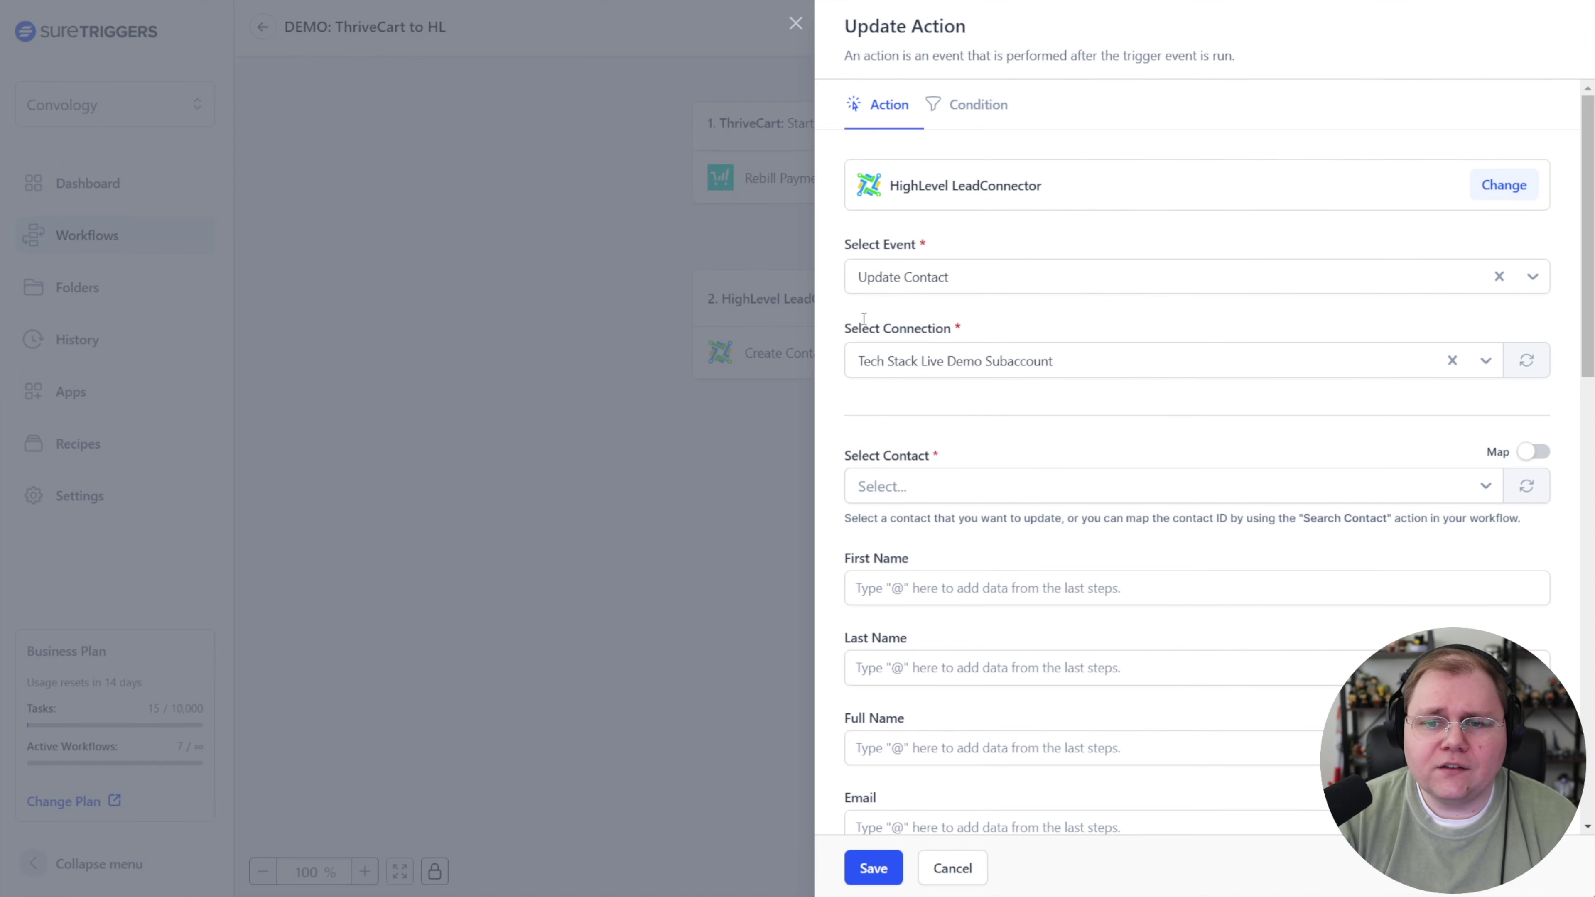
Set the HighLevel action's event to Add Contact to Workflow.
left_click(964, 290)
scroll(968, 405, "down", 2)
scroll(967, 405, "down", 4)
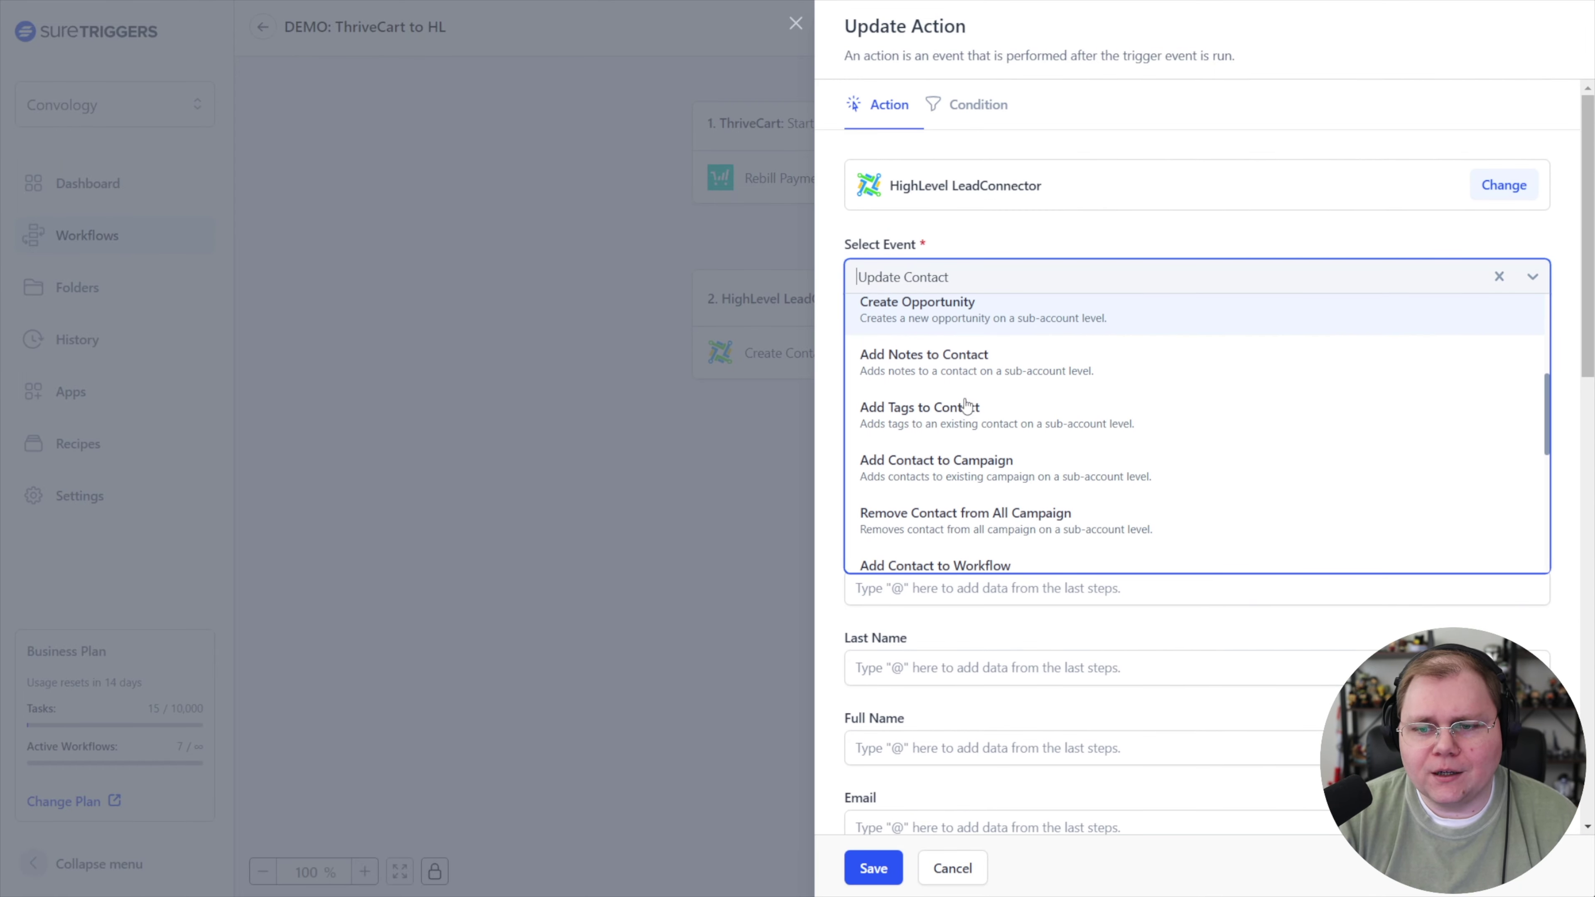
left_click(894, 481)
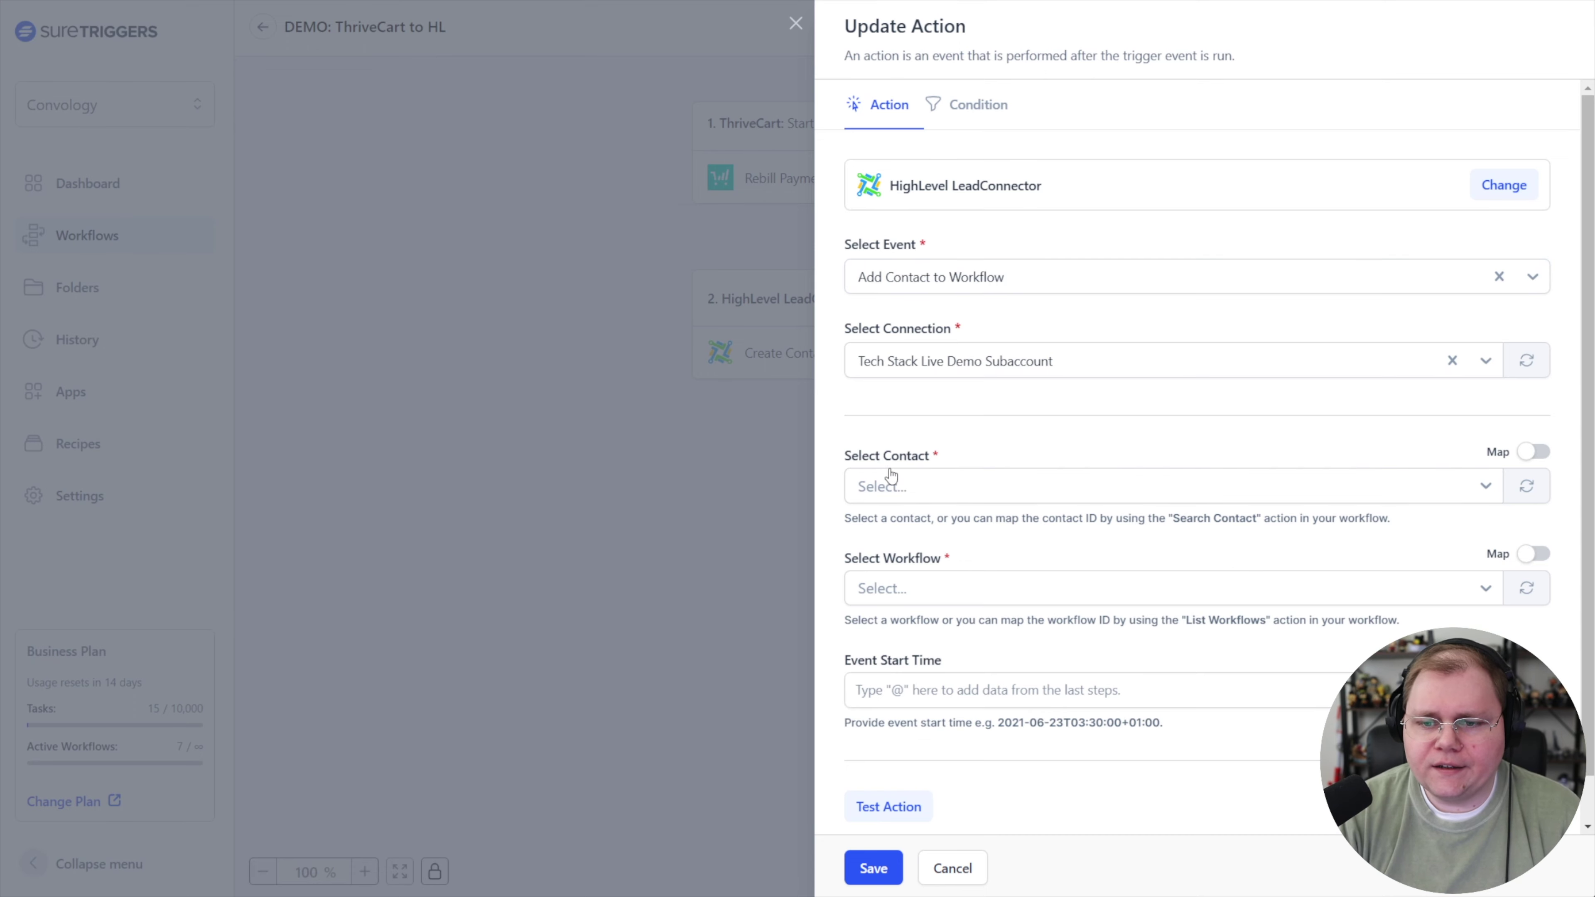
Turn on mapping for the contact, map it to ThriveCart's Customer Email, and check the workflow choices.
left_click(1200, 496)
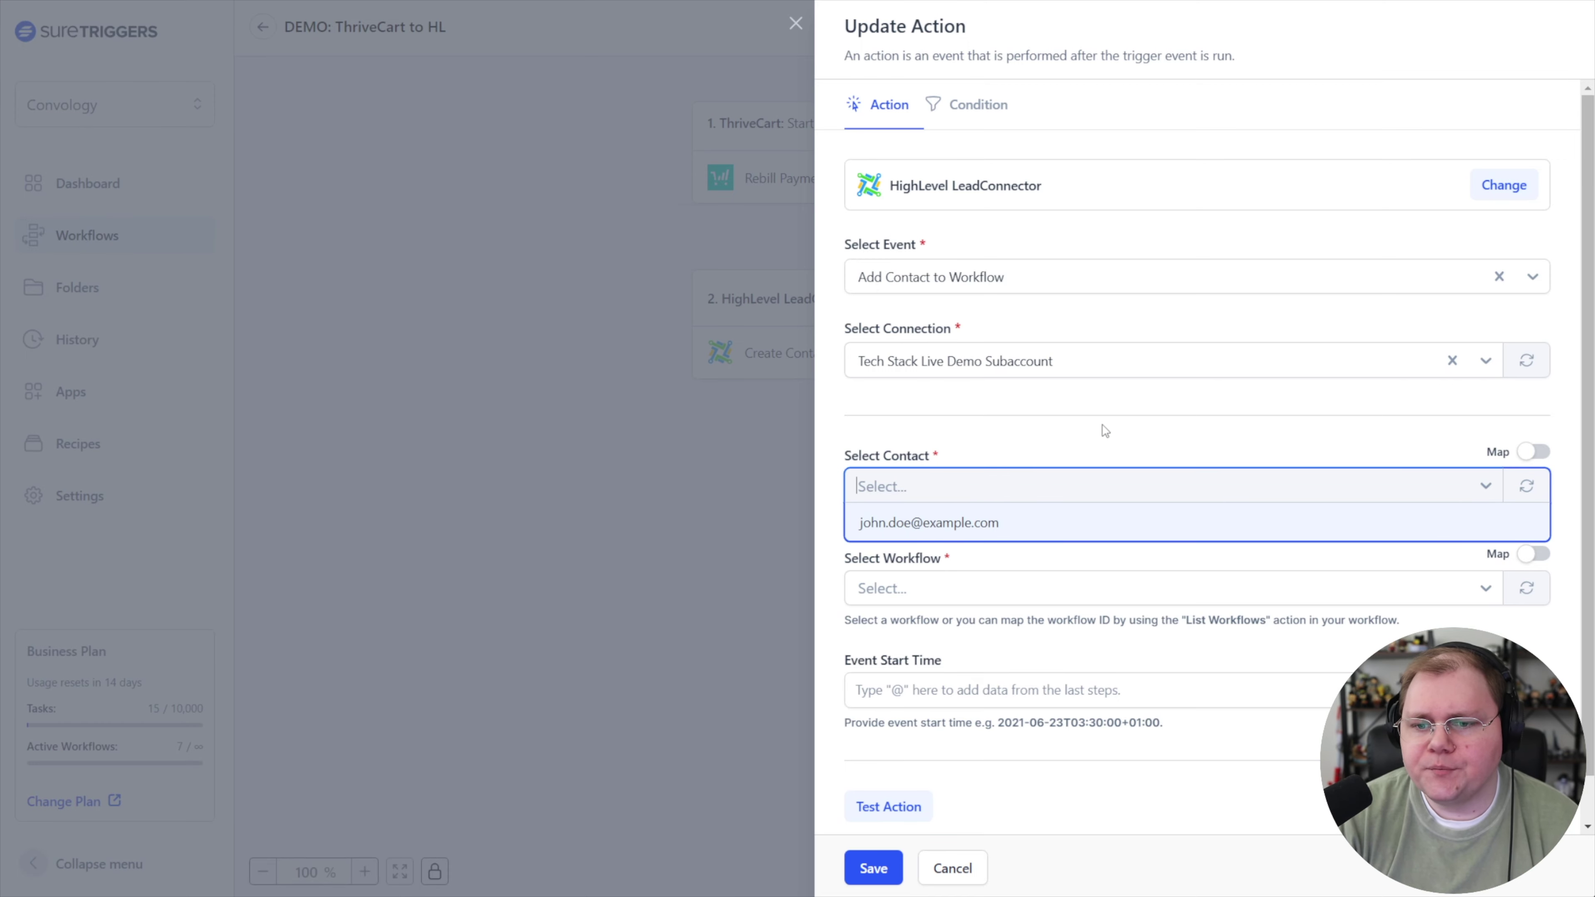
left_click(1471, 443)
left_click(1531, 452)
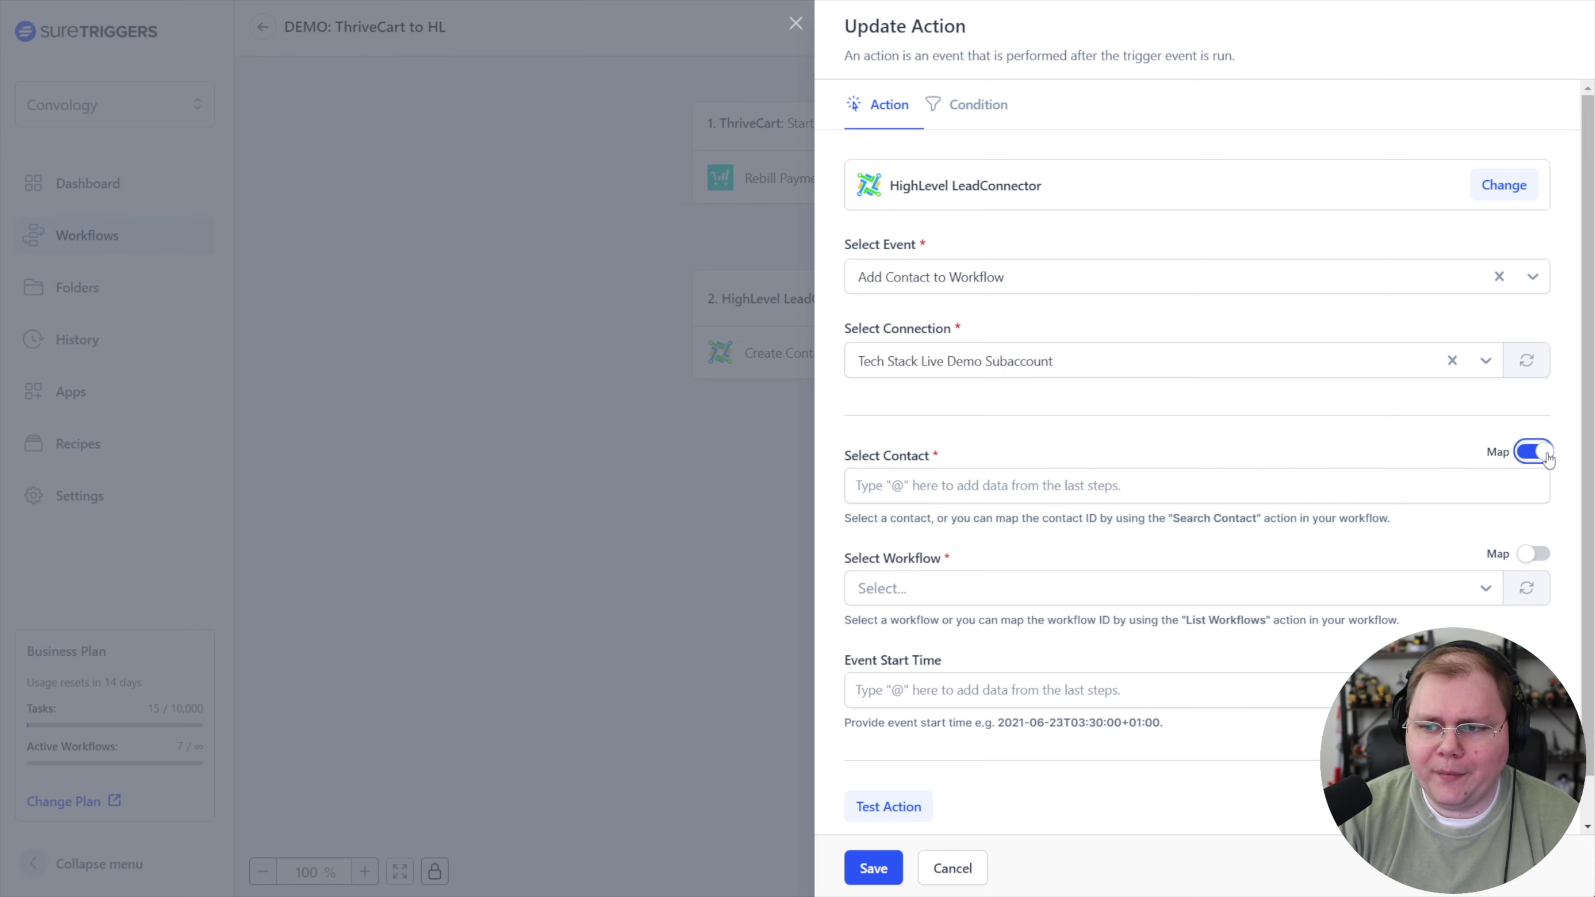
left_click(976, 484)
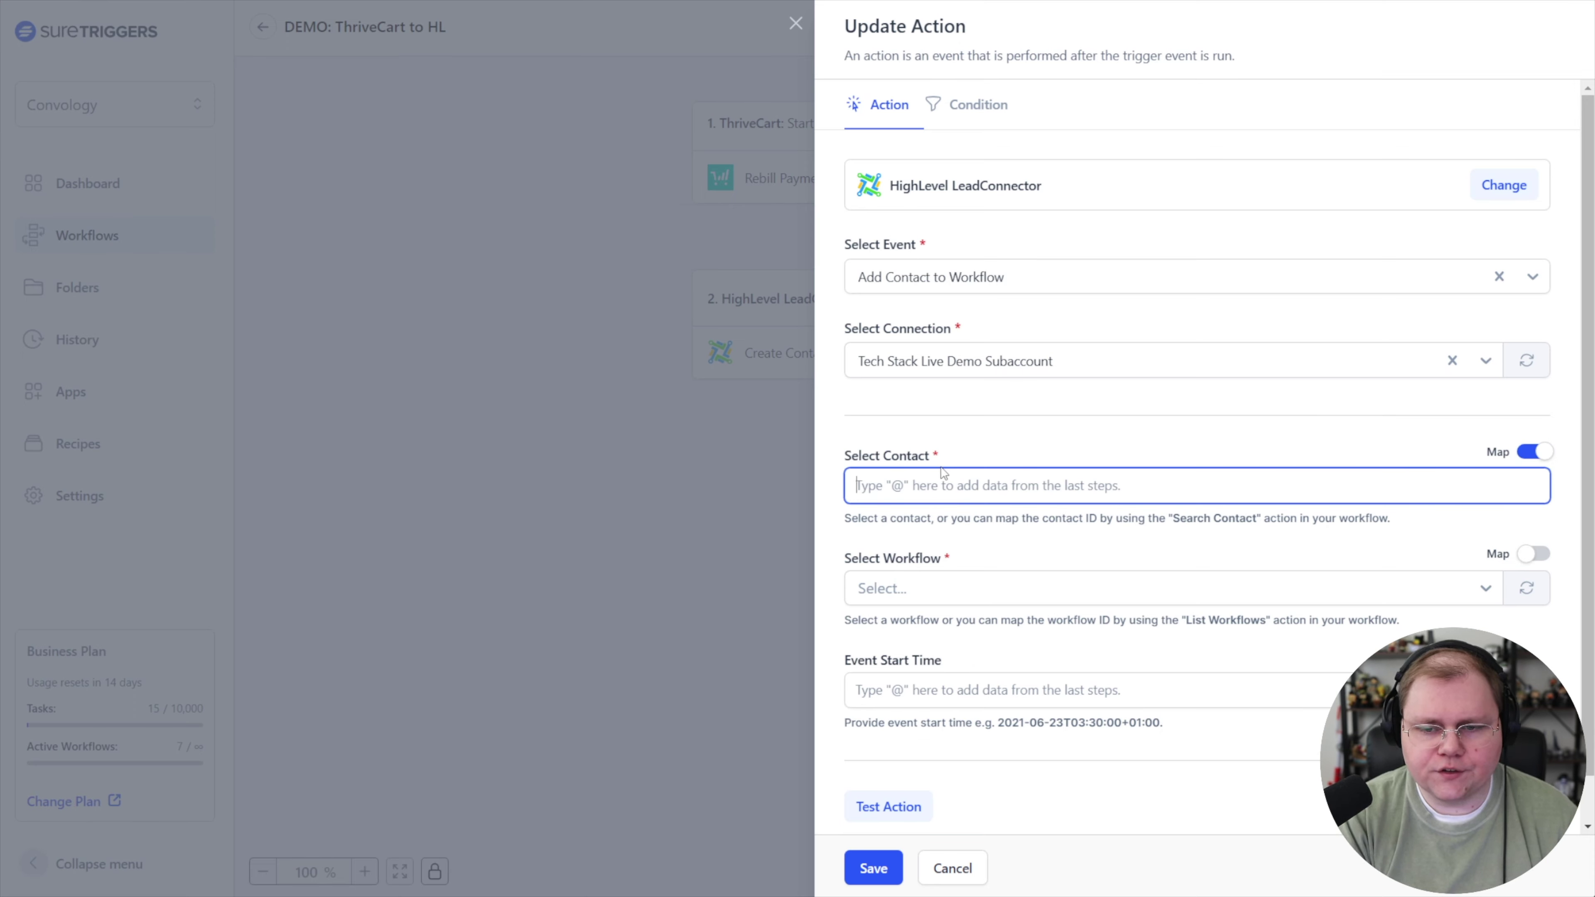
type("@email")
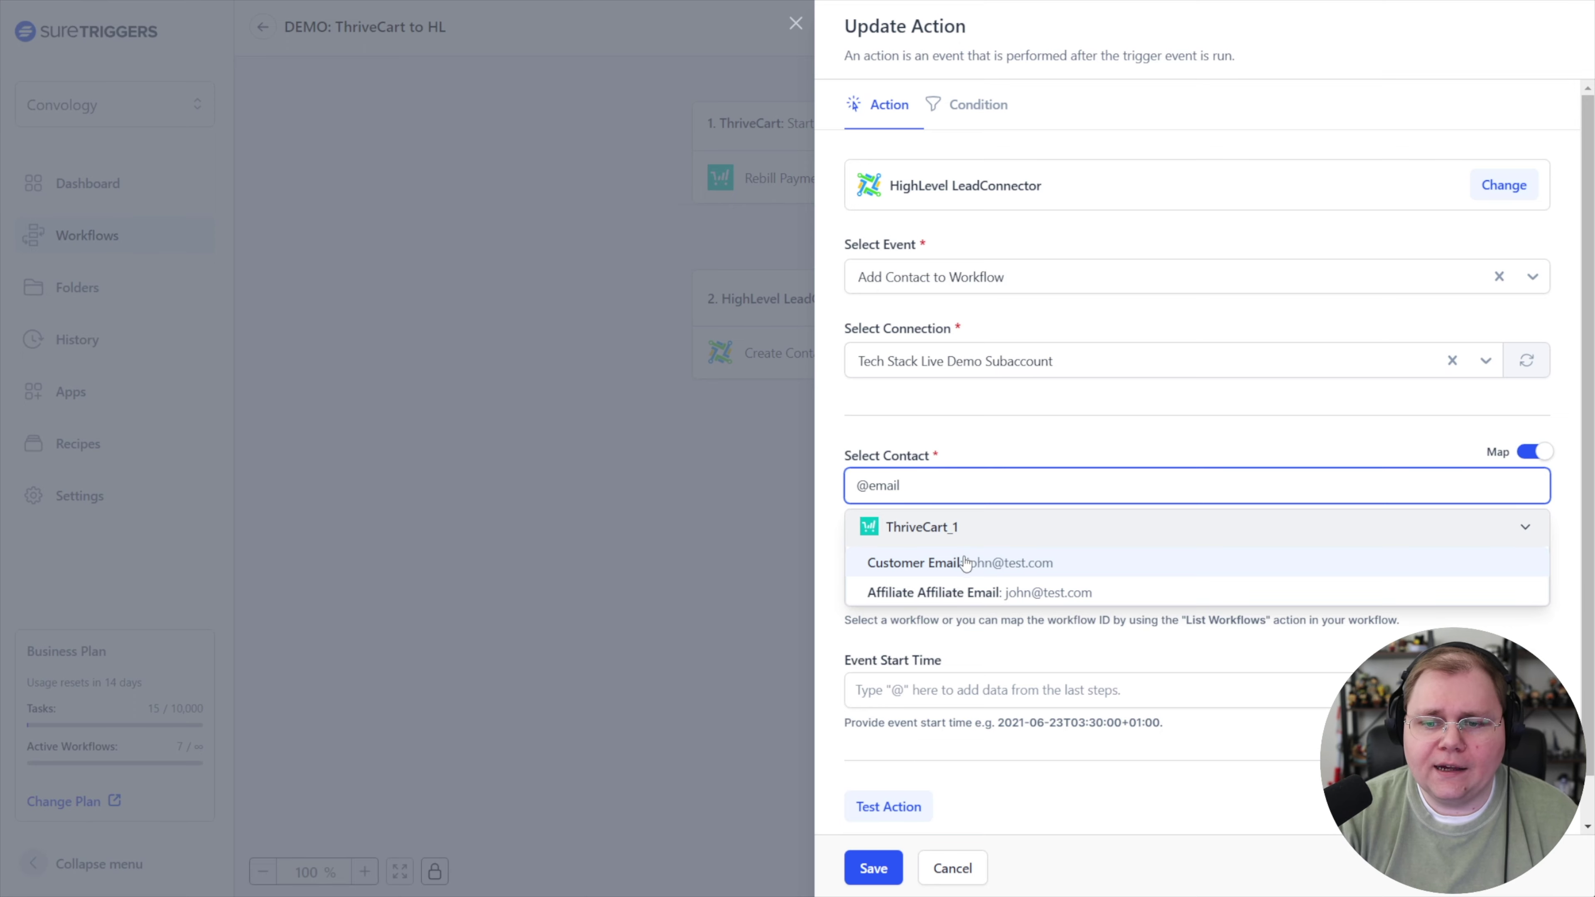
left_click(967, 562)
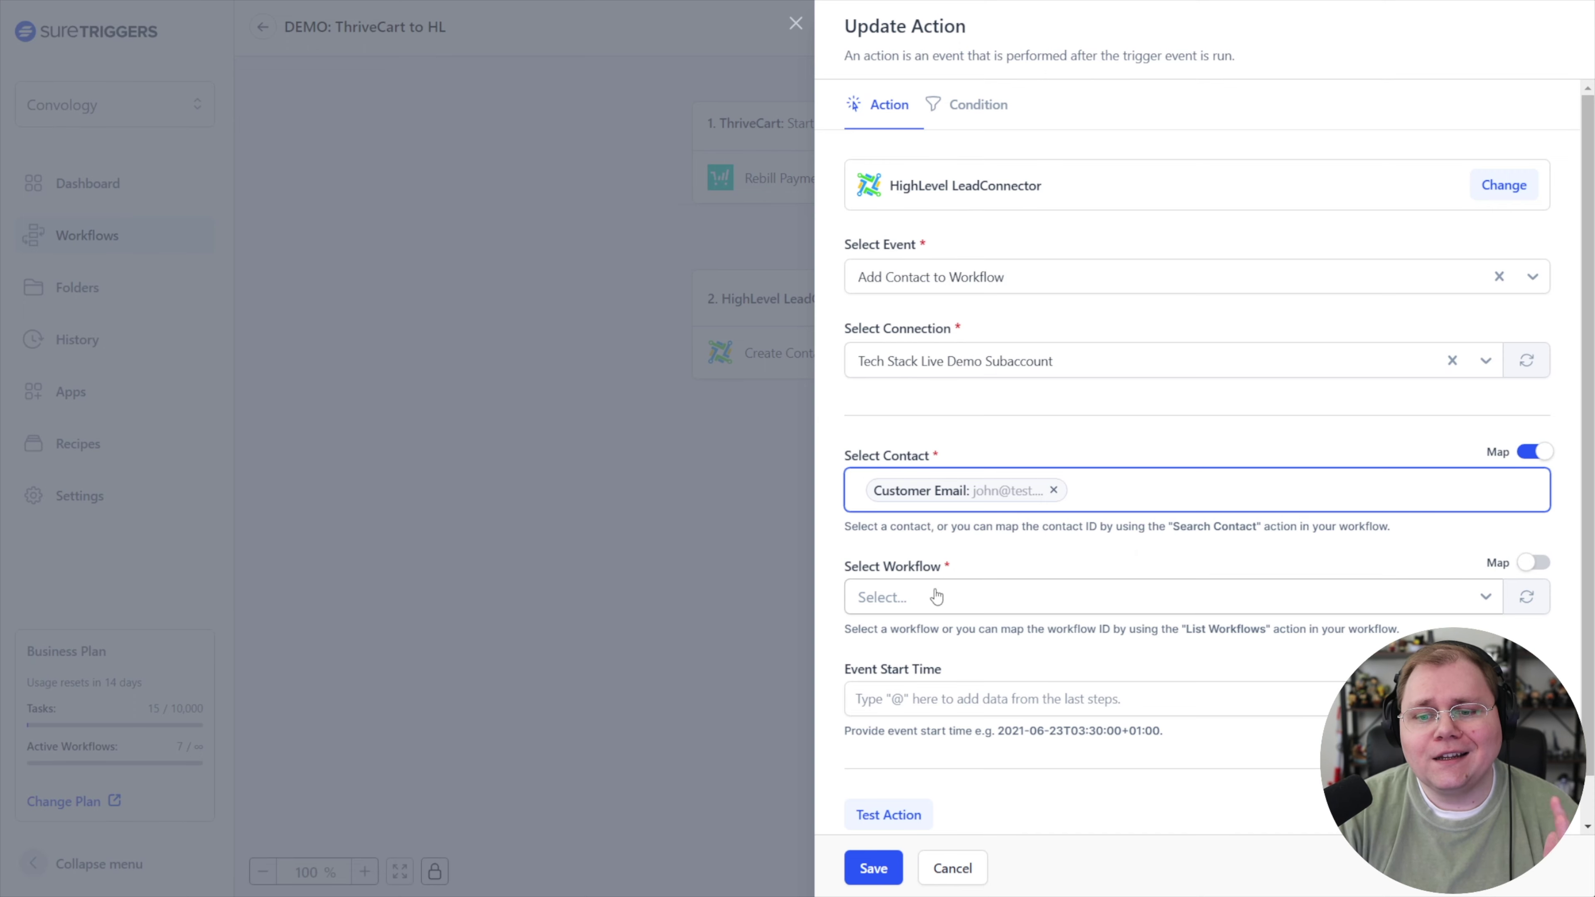
left_click(927, 598)
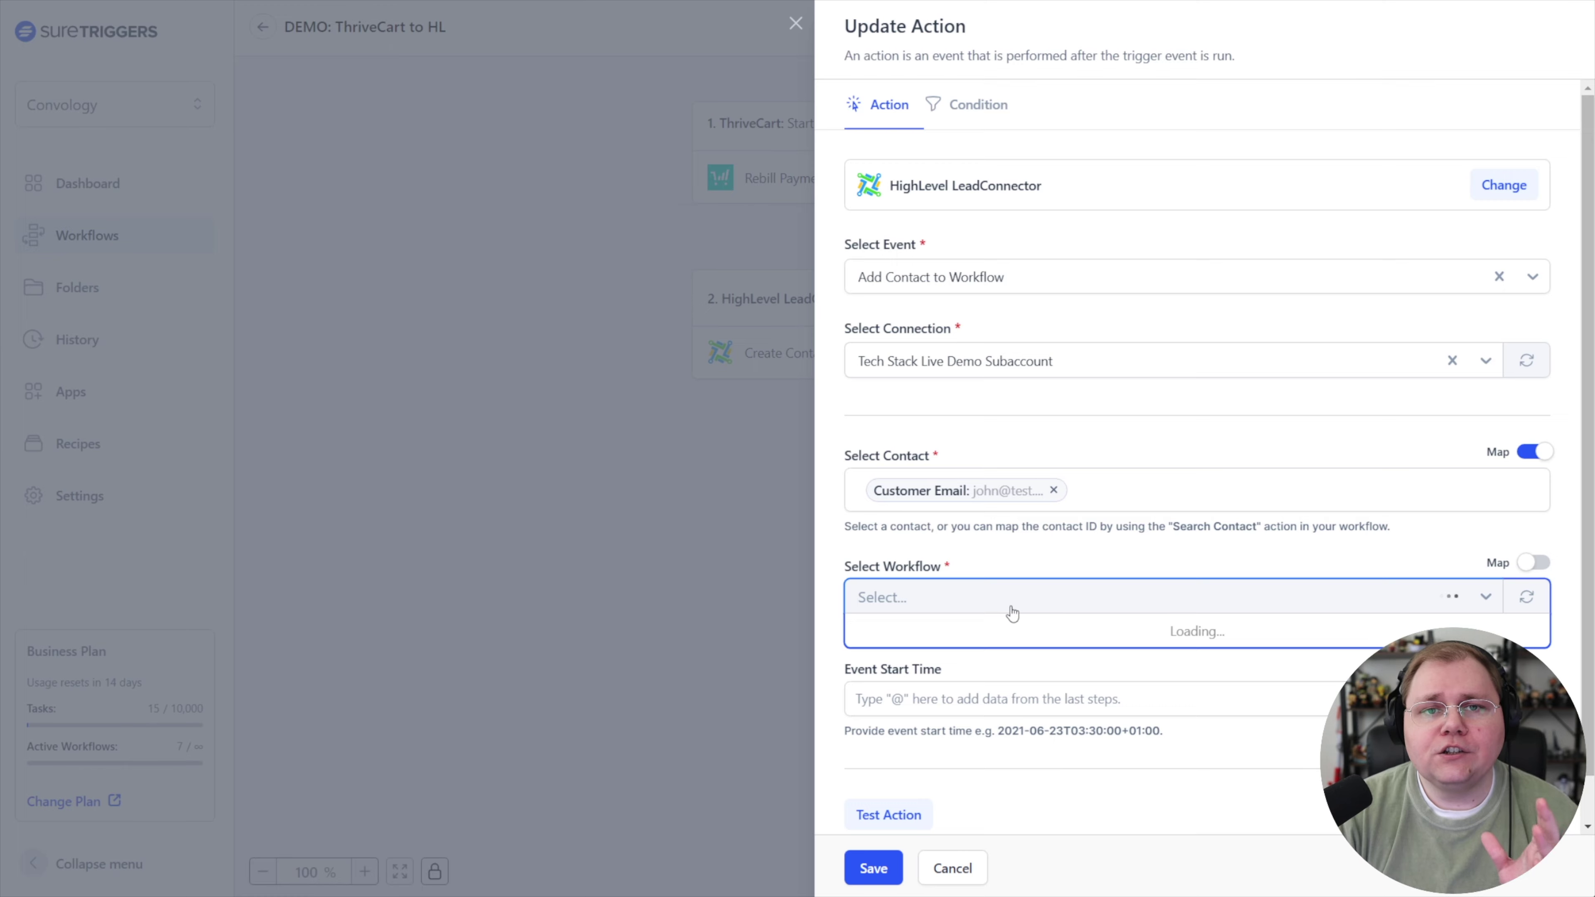
left_click(1083, 548)
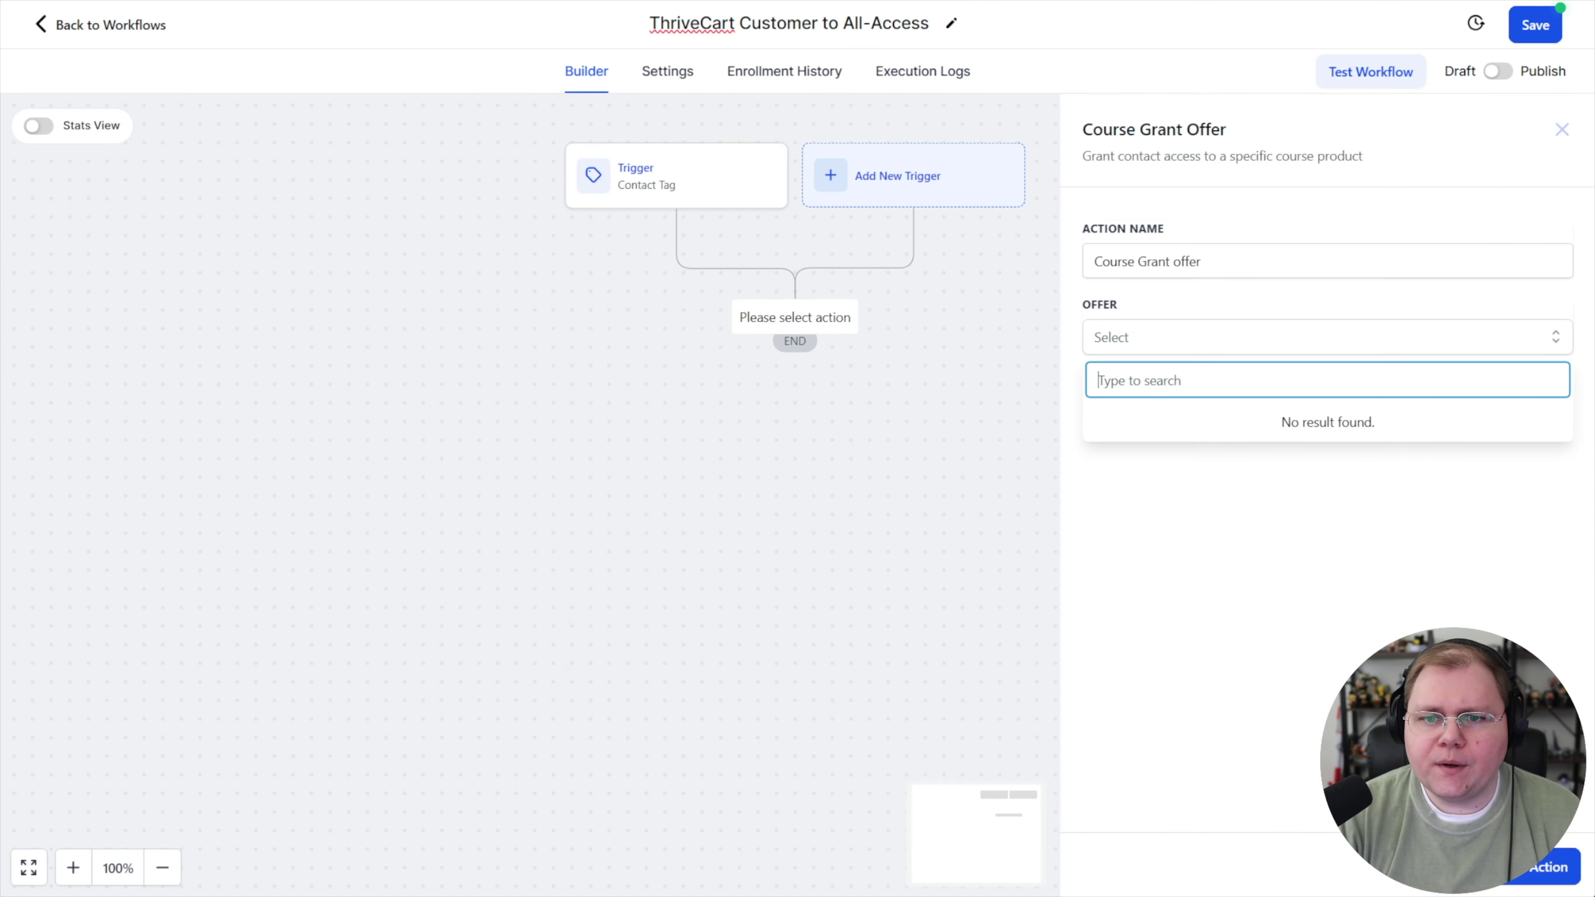
Switch to HighLevel, leave the all-access workflow discarding its unsaved changes, and create a new blank workflow.
left_click(110, 26)
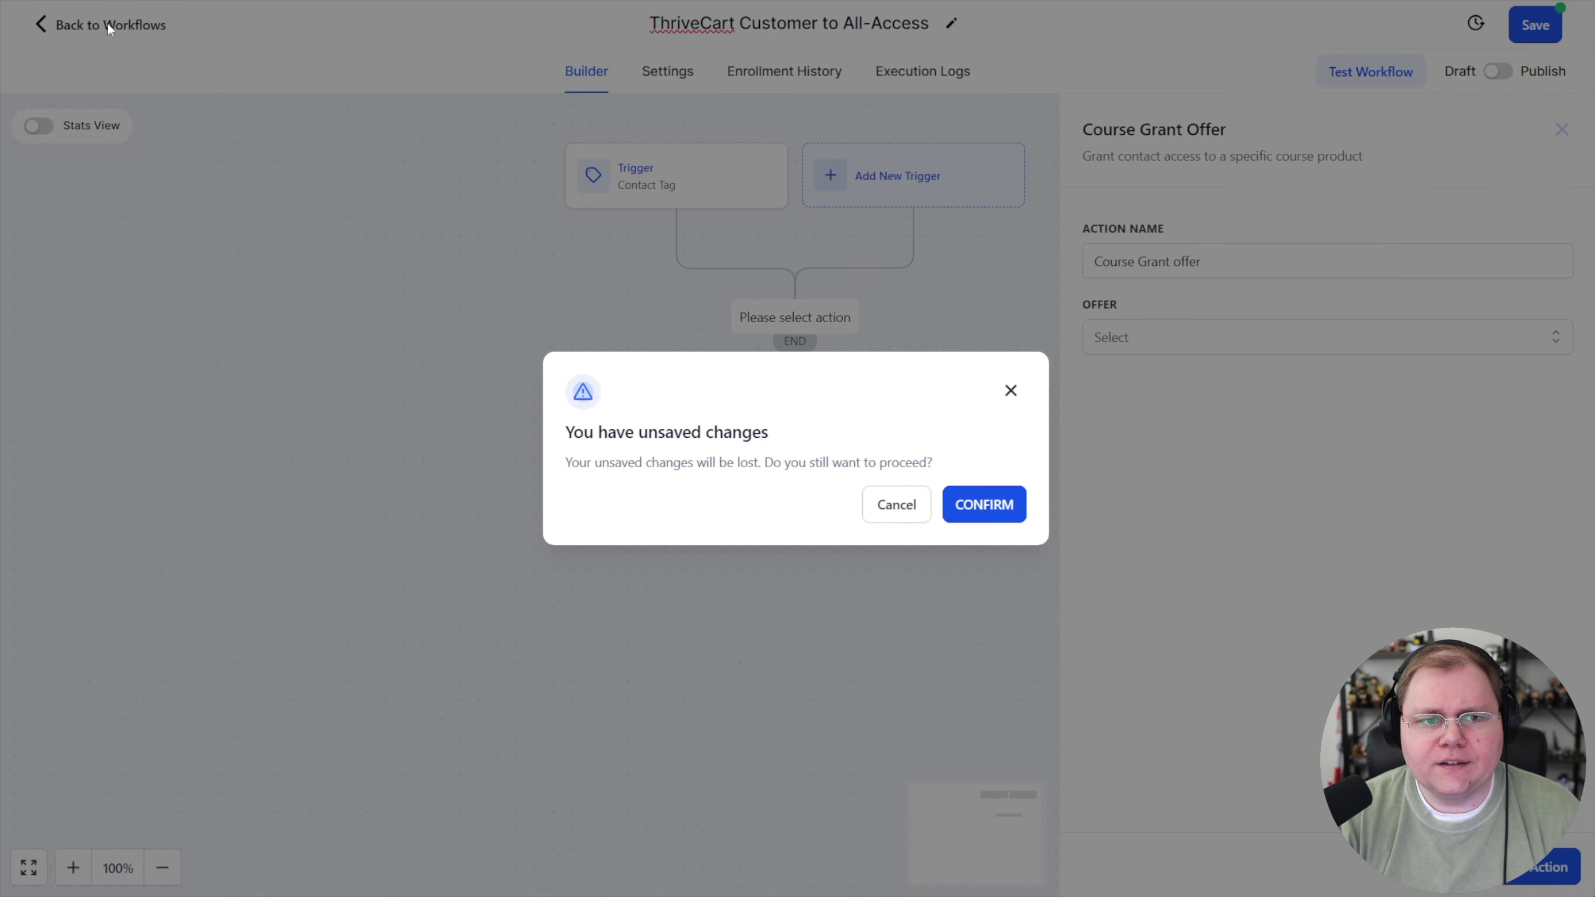
left_click(985, 506)
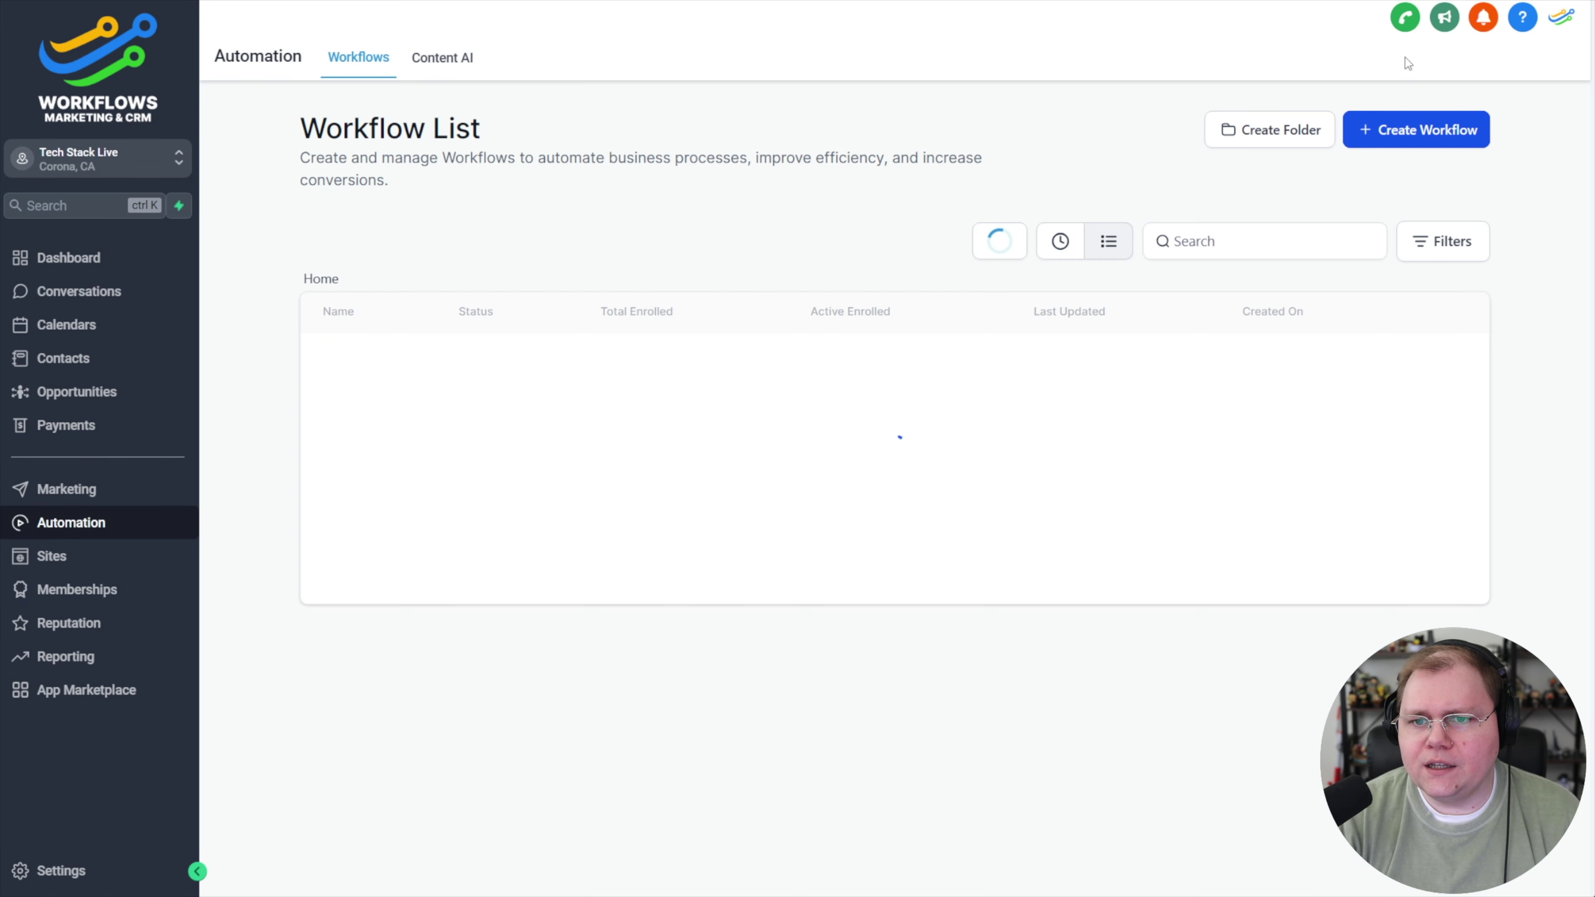
left_click(1435, 133)
left_click(609, 404)
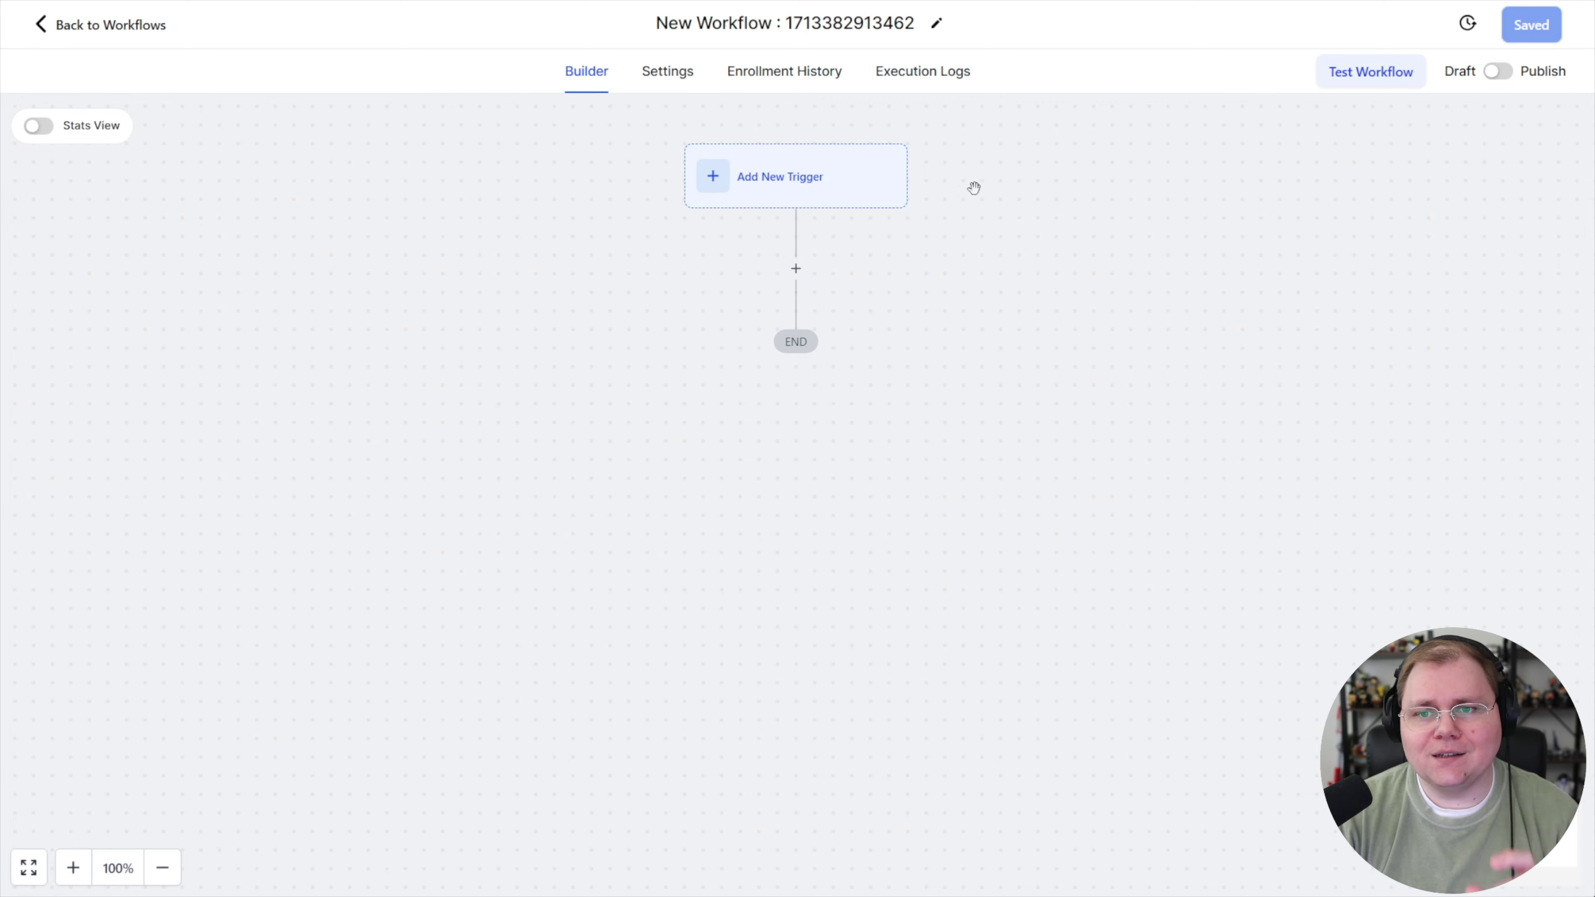
Rename the new workflow as "ThriveCart Cancelled Subscription".
left_click(863, 21)
triple_click(863, 21)
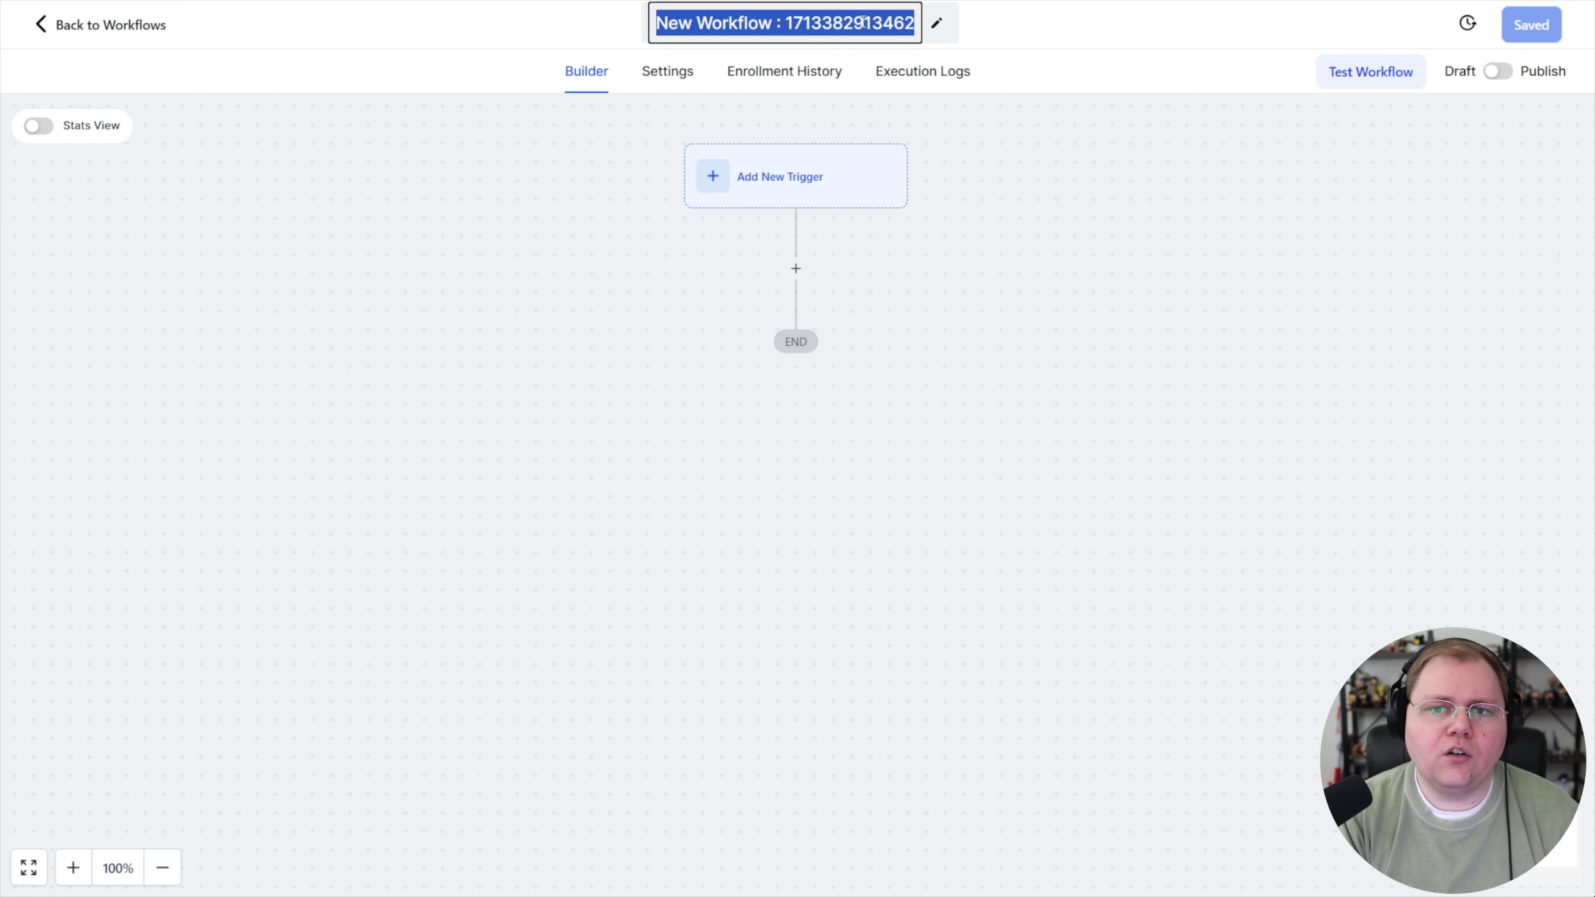
type("ThriveCart Cancelled Subscription")
key("Return")
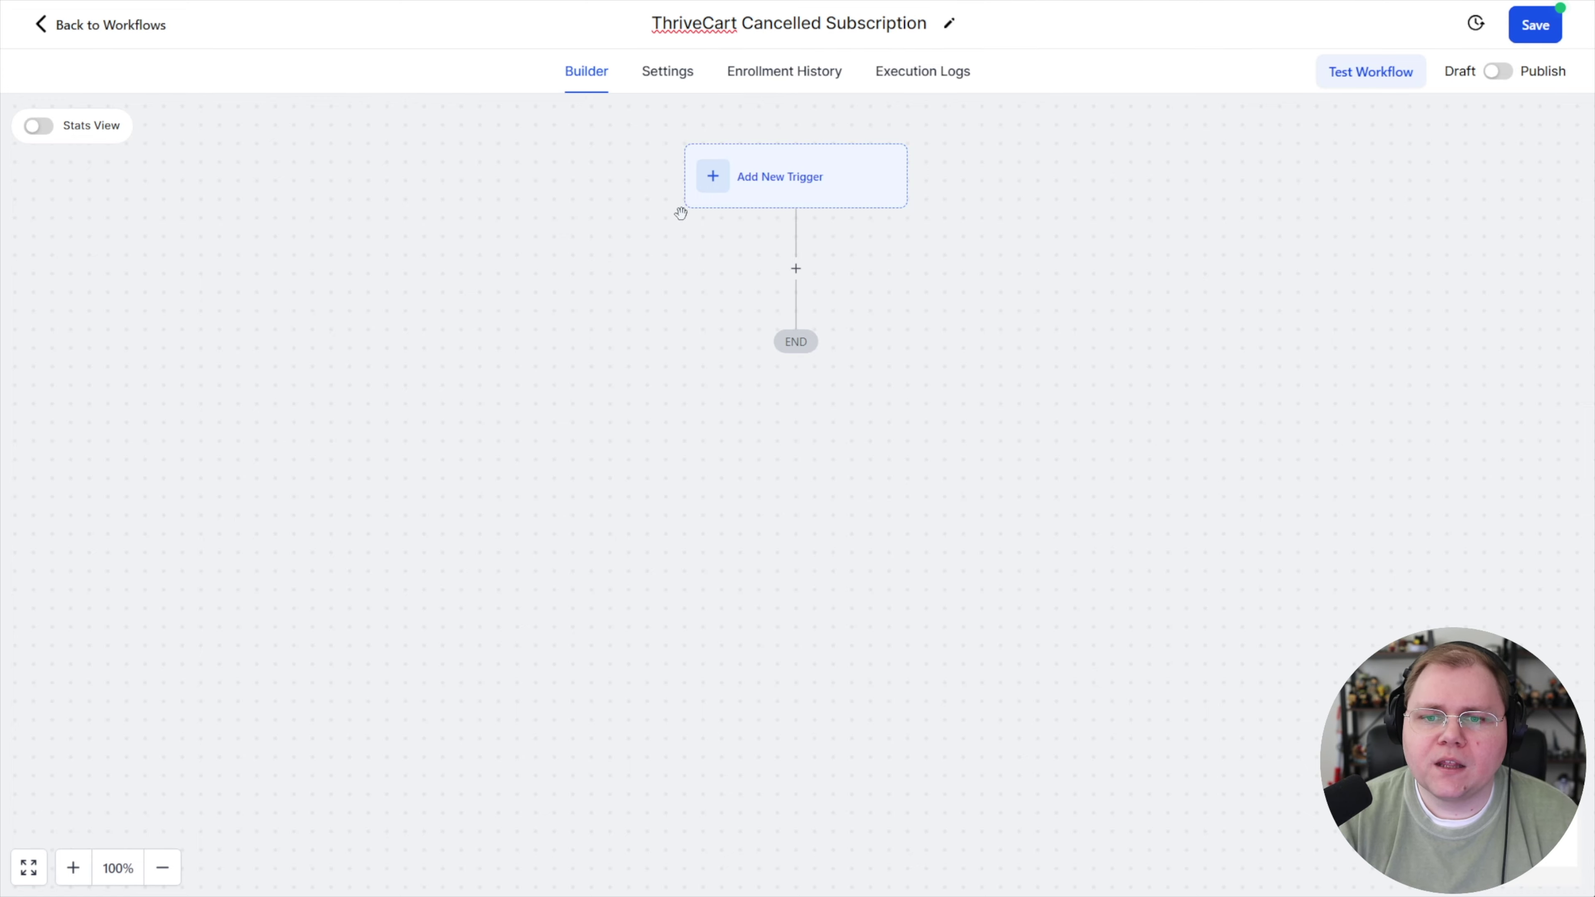
Add a Remove Contact Tag action to the workflow, choose the tag to remove, and save the action.
left_click(797, 269)
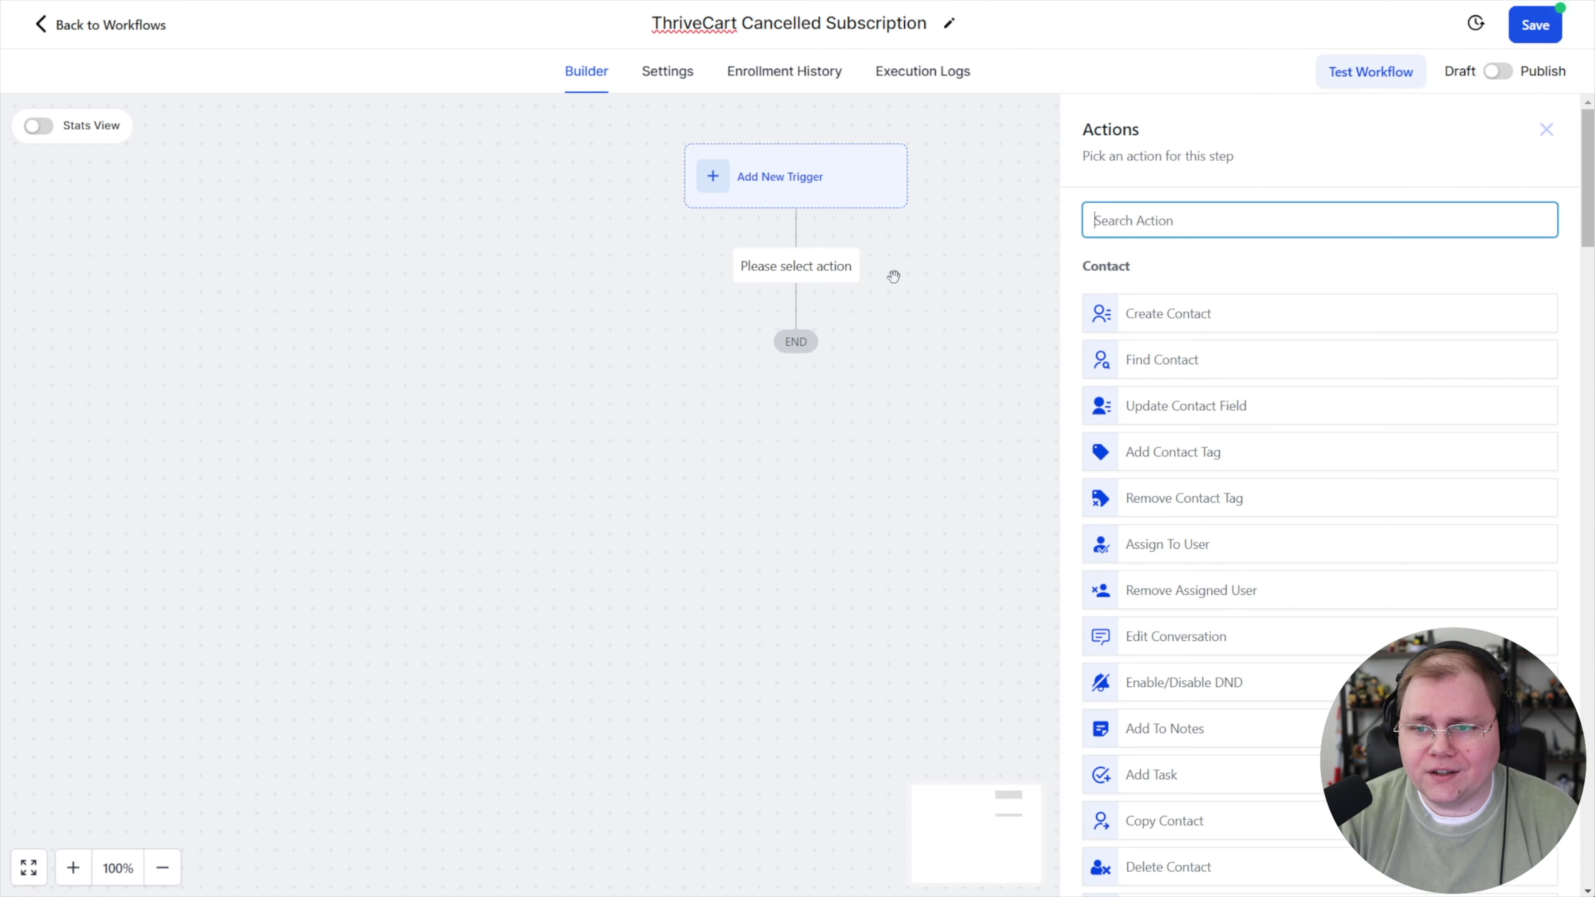
scroll(1220, 432, "down", 6)
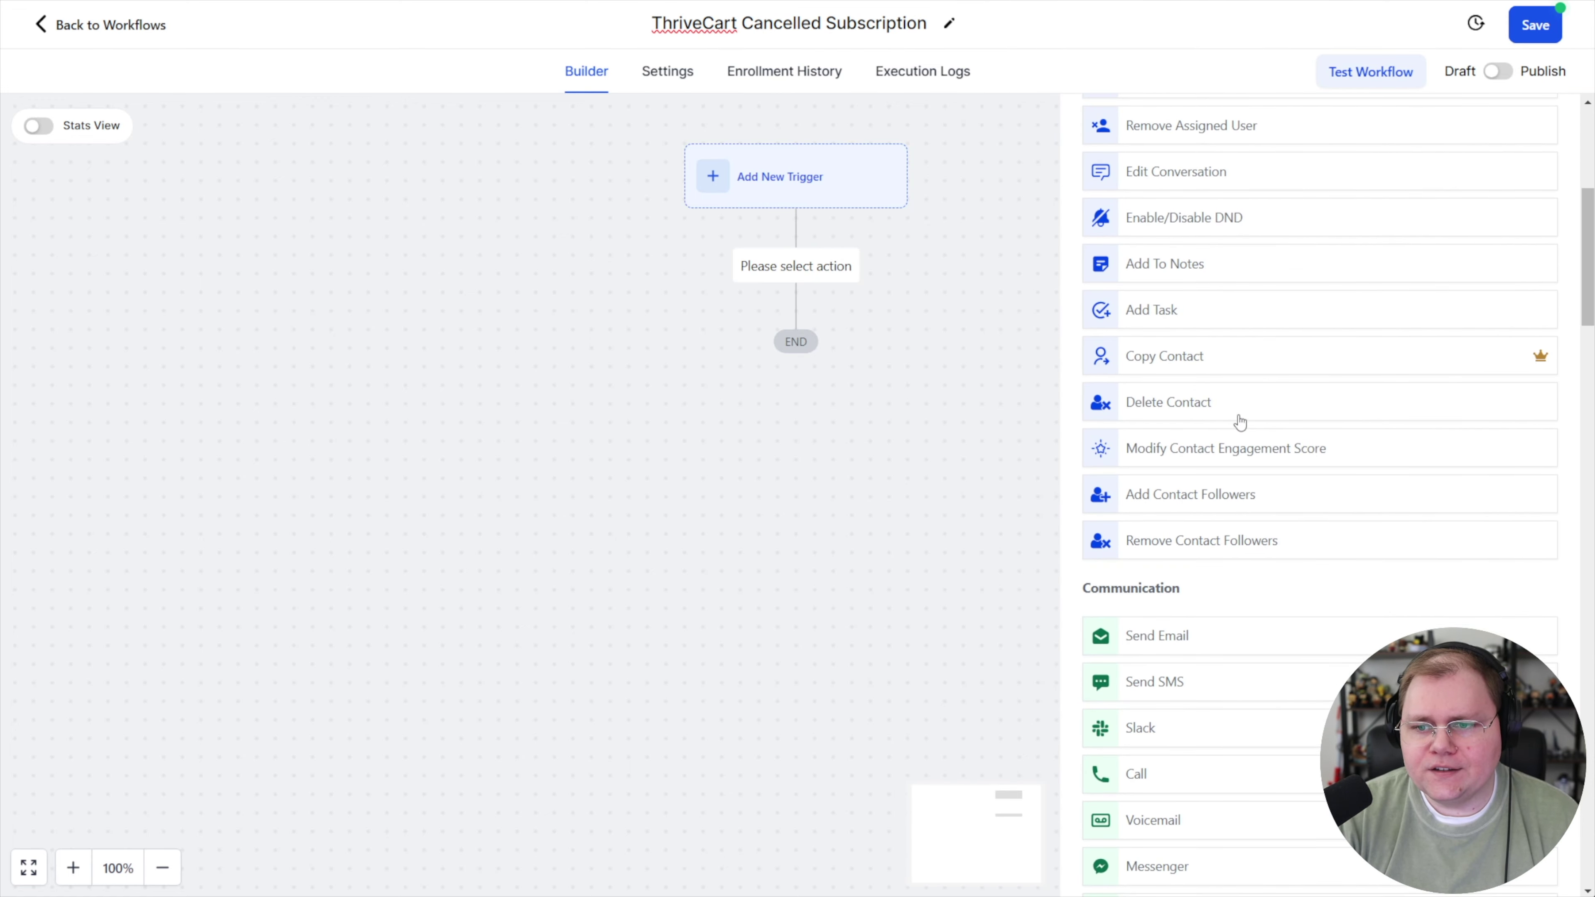
scroll(1225, 492, "up", 4)
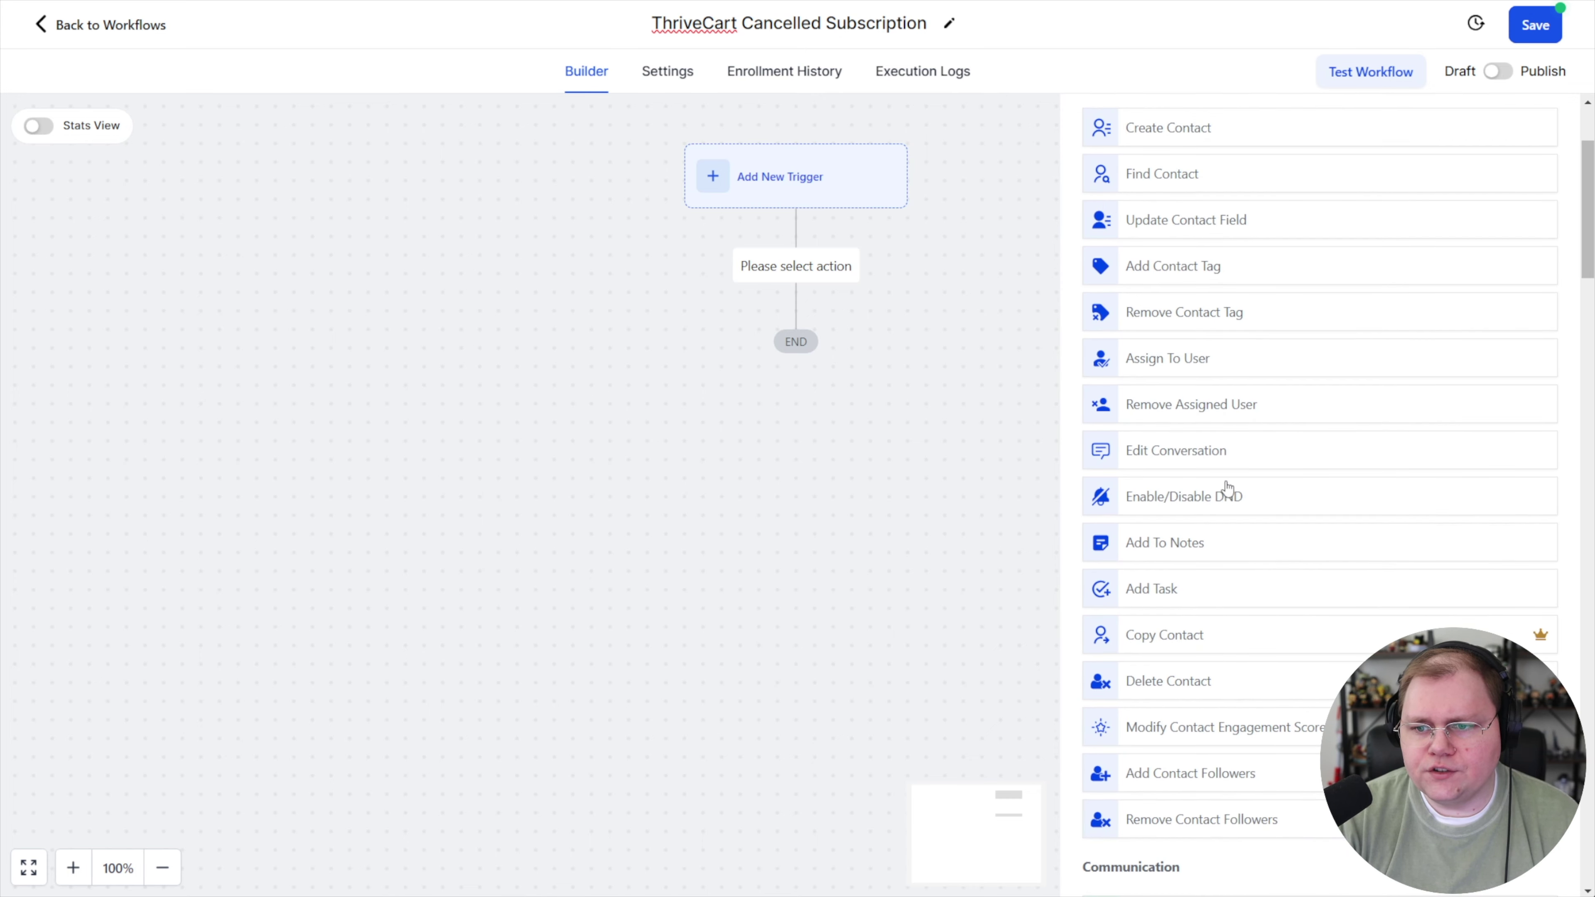
left_click(1179, 313)
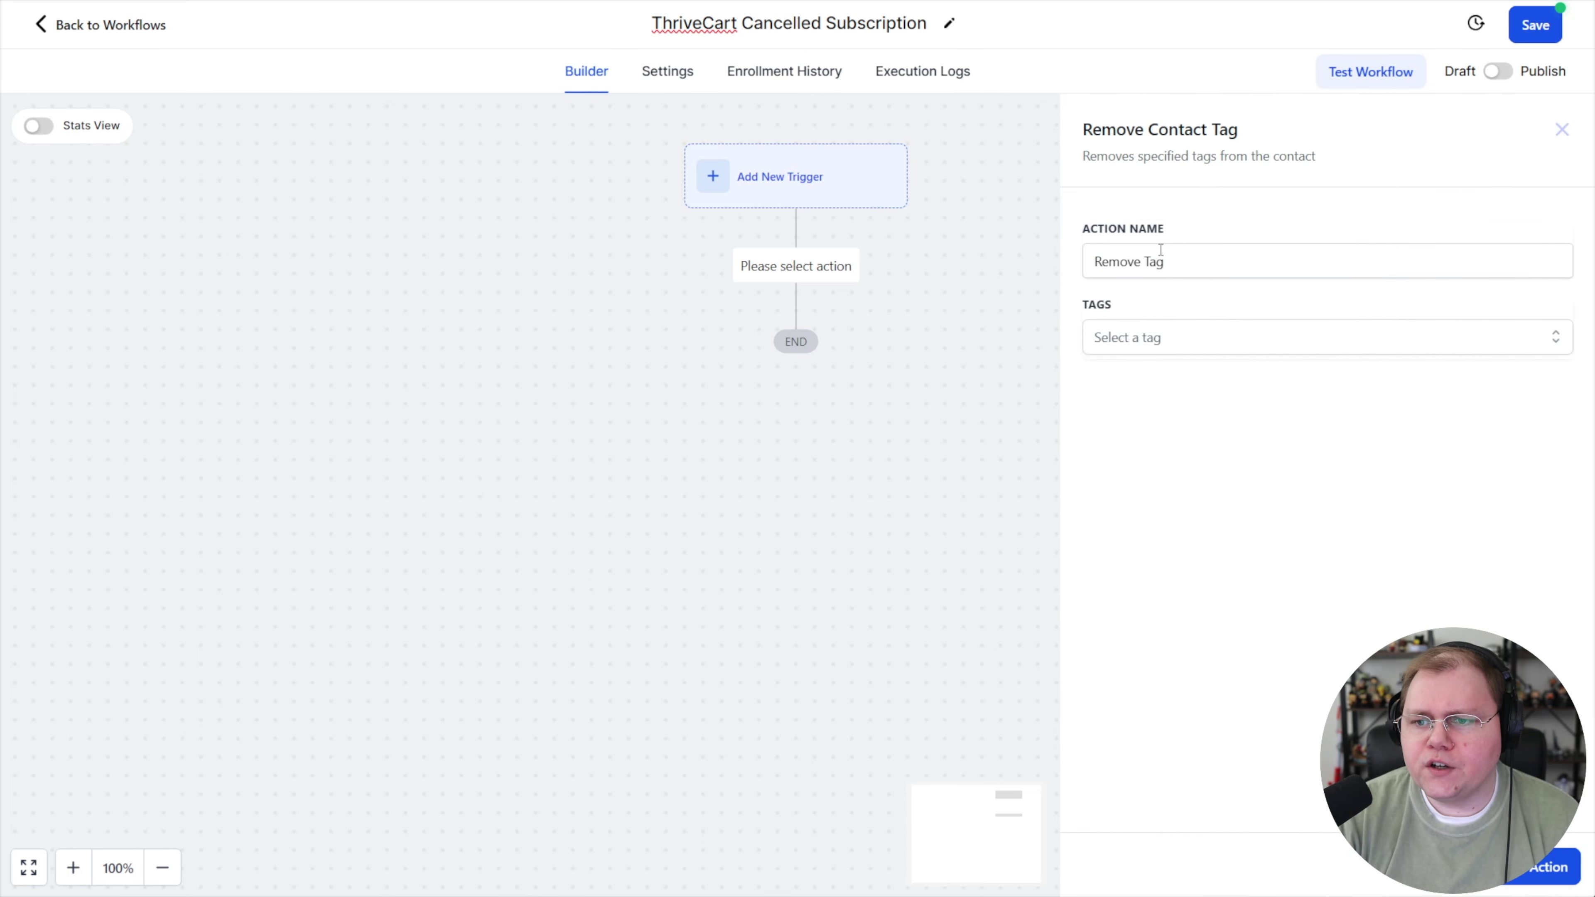
left_click(1173, 345)
left_click(1135, 478)
left_click(1195, 554)
left_click(1529, 876)
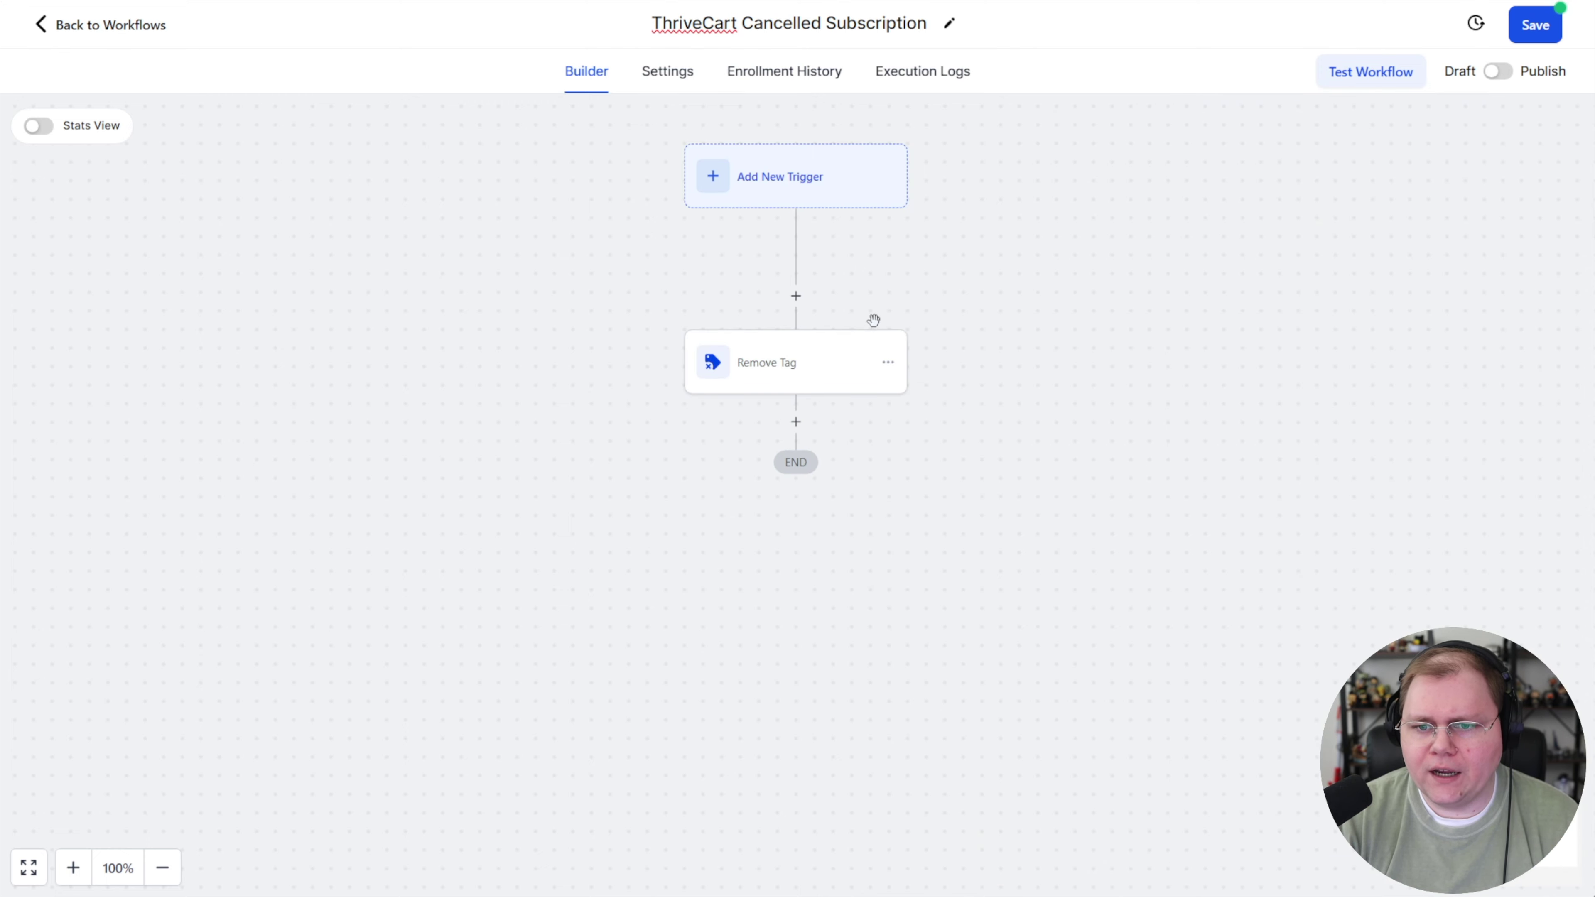
Look through the actions available after the Remove Tag step, down to the course and community access ones, without adding any.
left_click(795, 422)
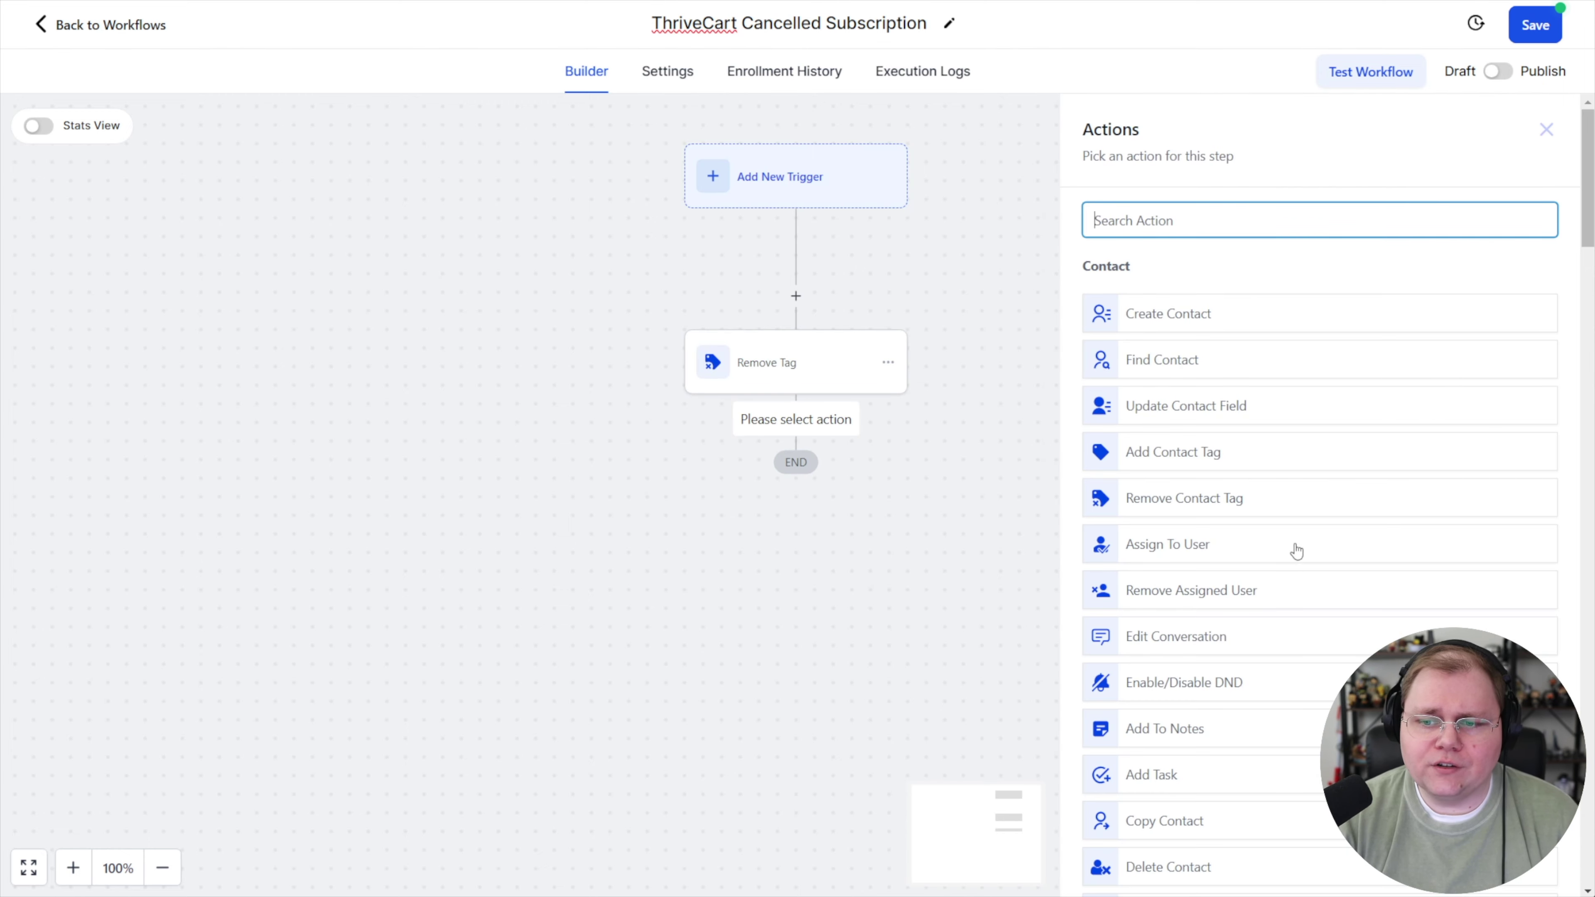
scroll(1225, 511, "down", 1)
scroll(1225, 511, "down", 10)
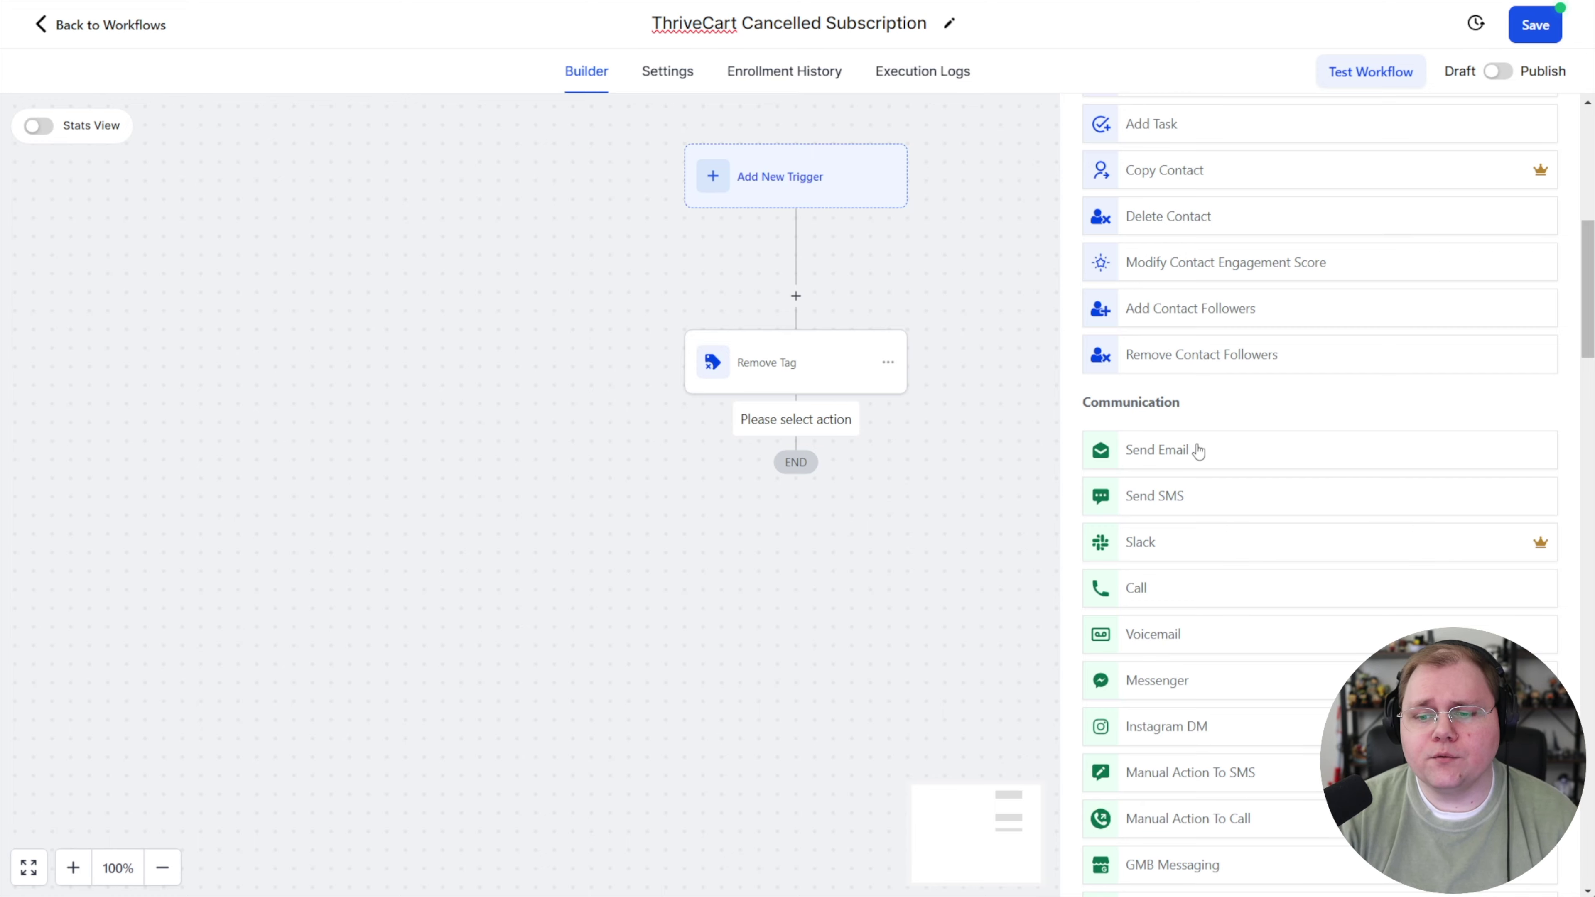
scroll(1235, 468, "down", 4)
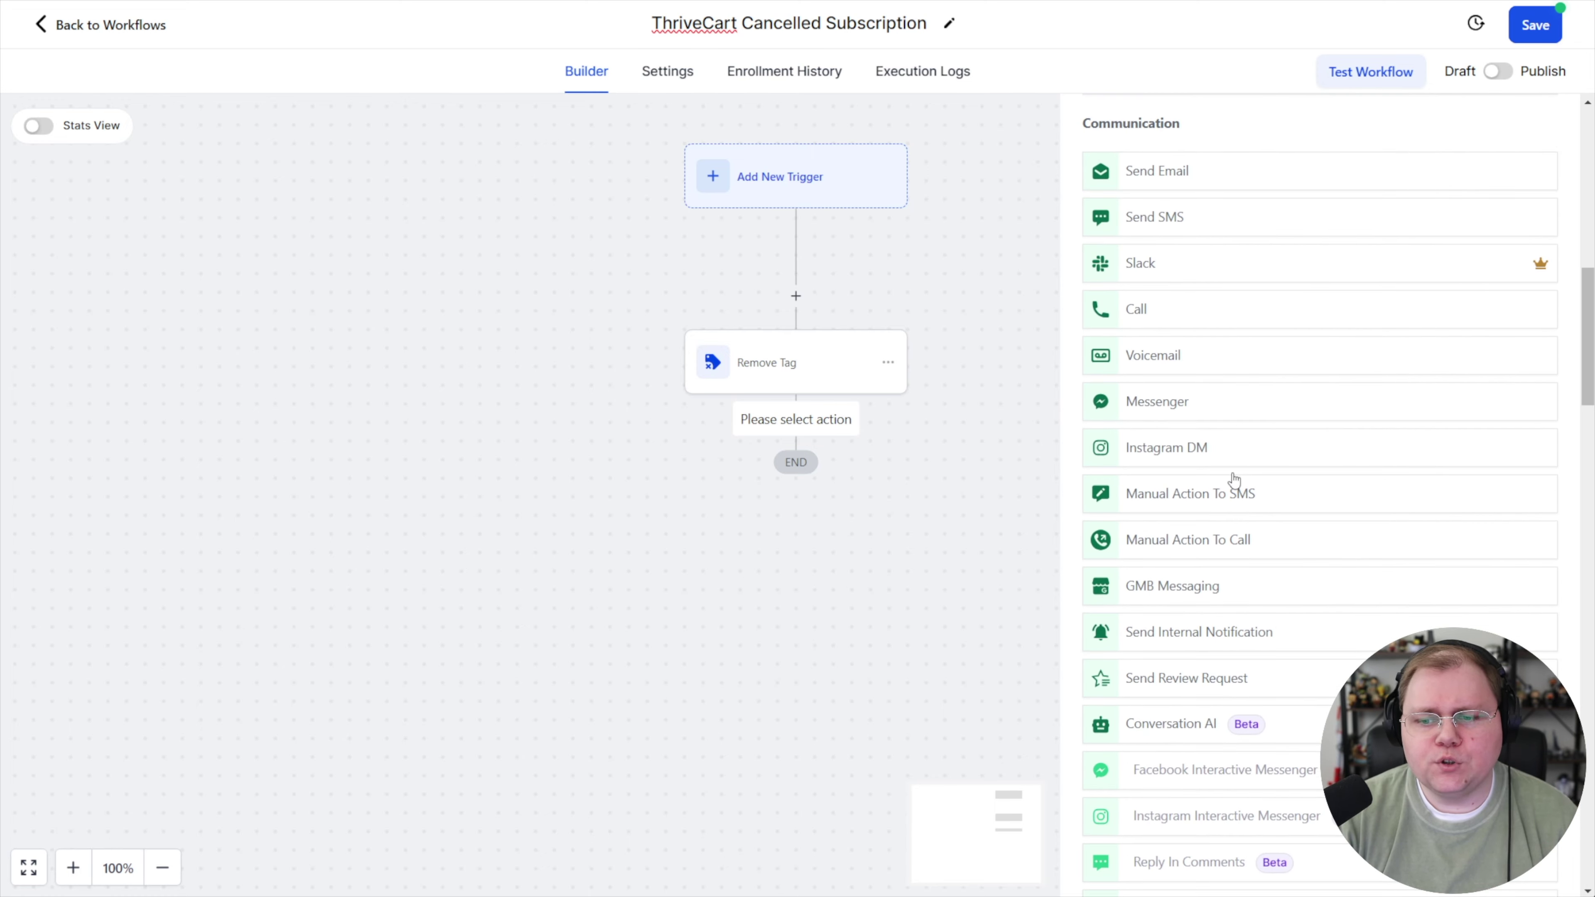
scroll(1235, 479, "down", 11)
scroll(1227, 465, "down", 20)
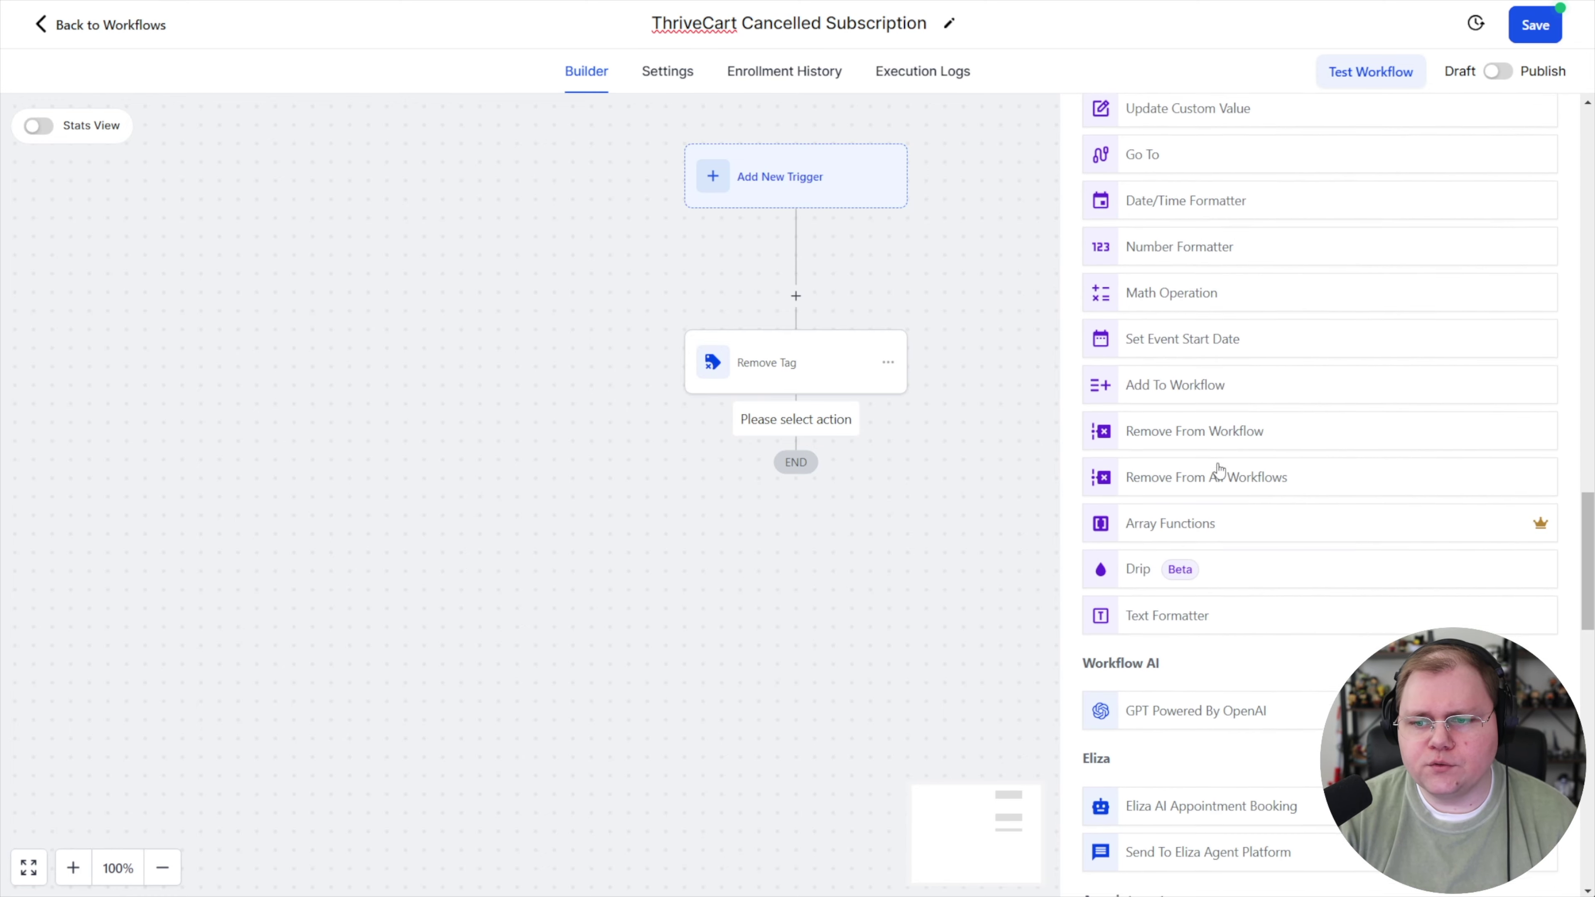
scroll(1186, 394, "up", 3)
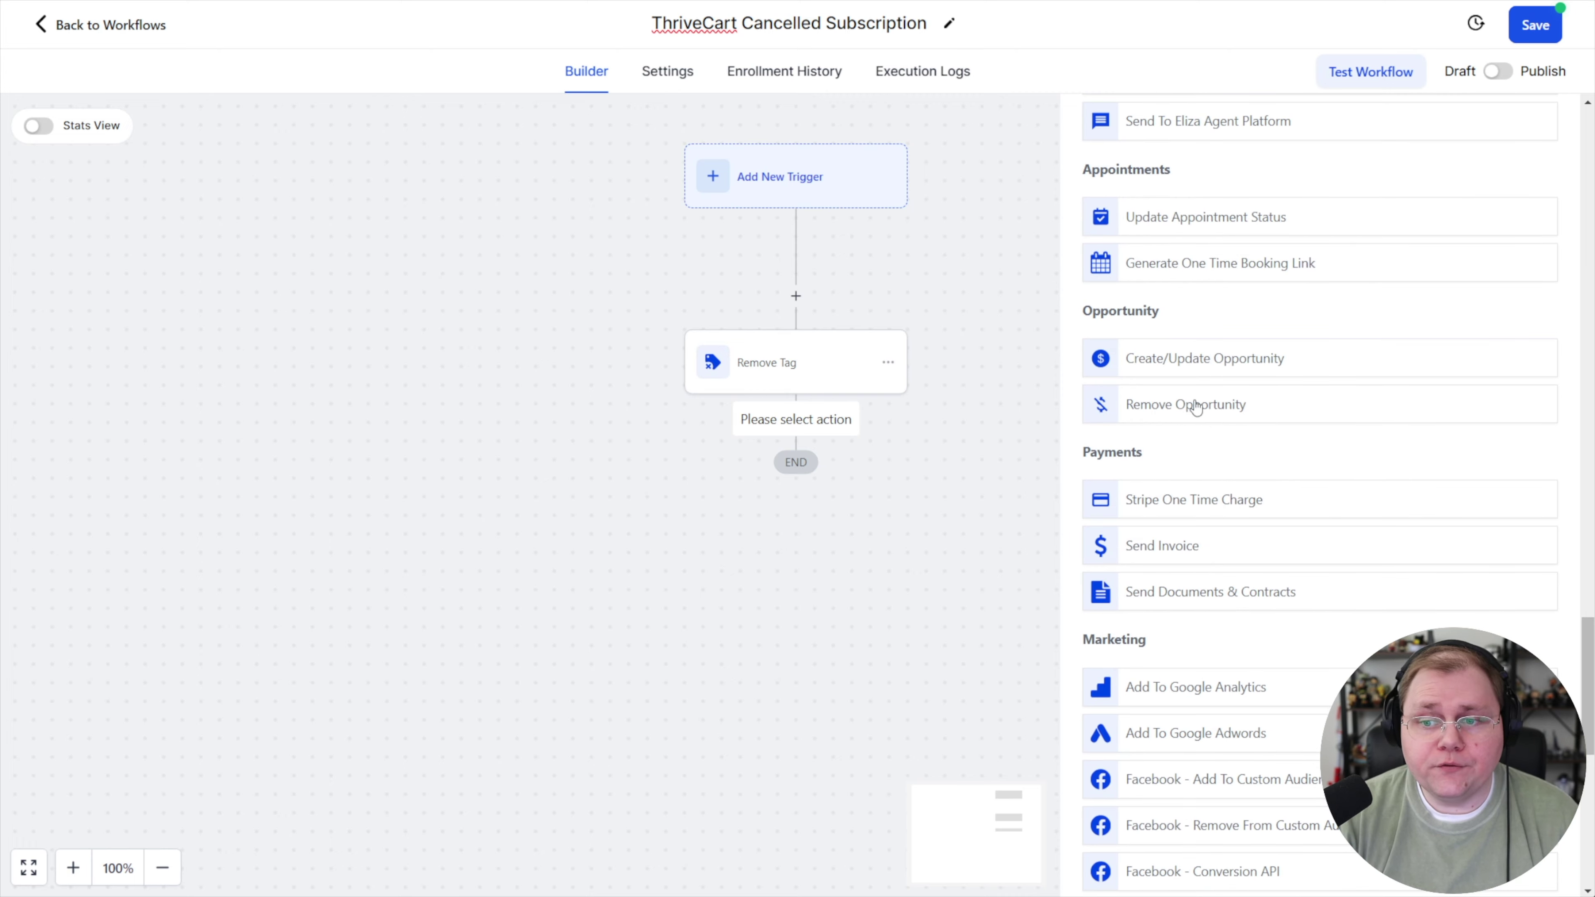
scroll(1203, 403, "down", 4)
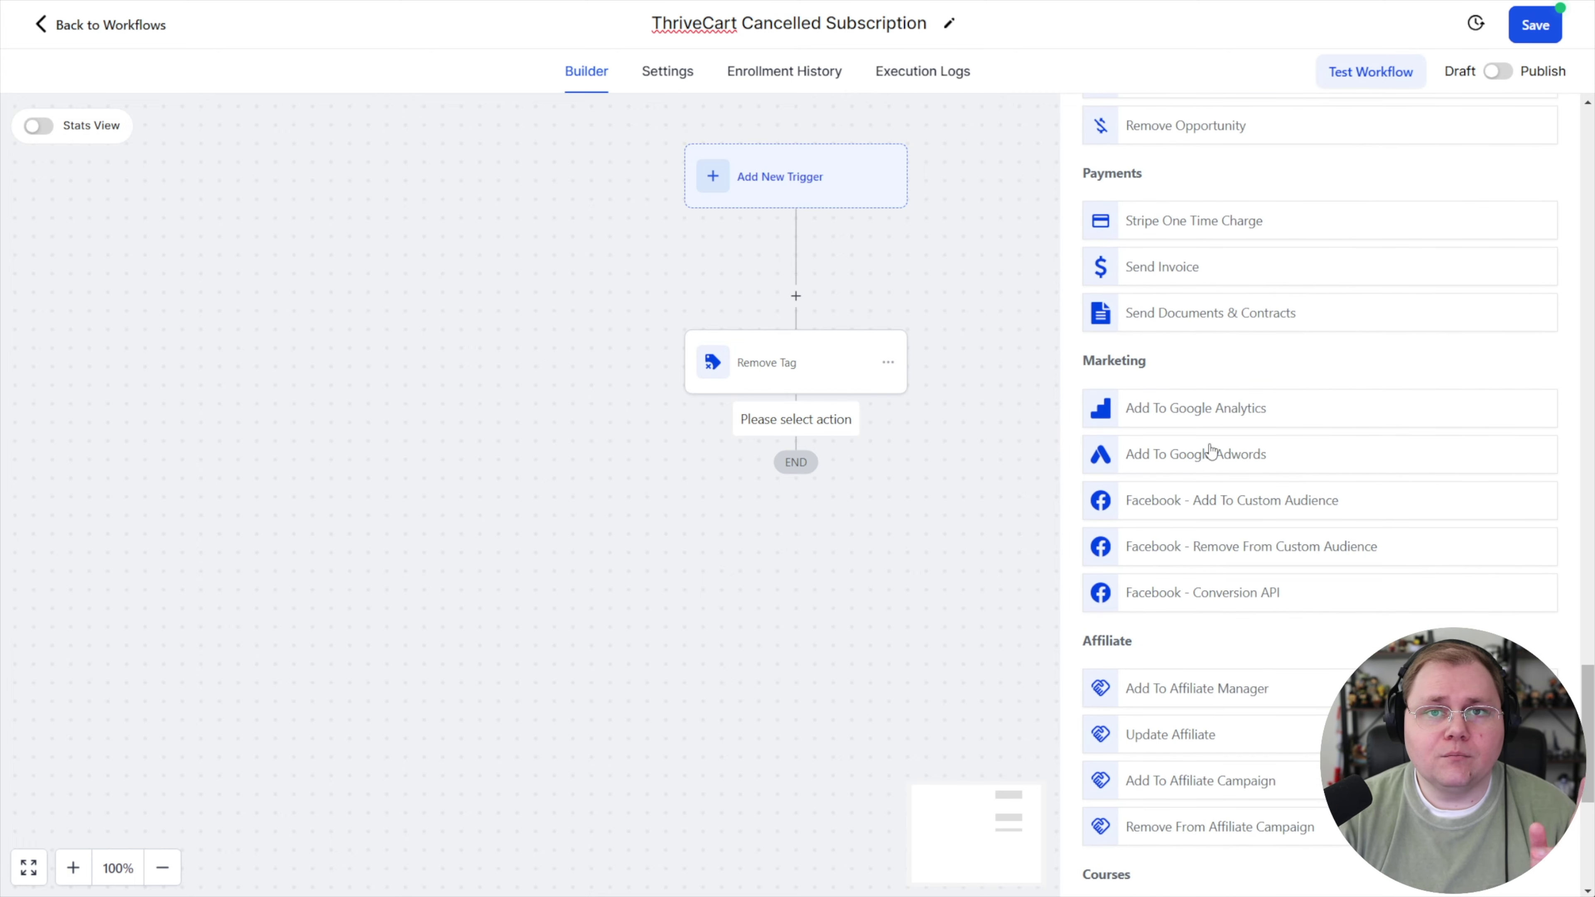
scroll(1211, 451, "down", 7)
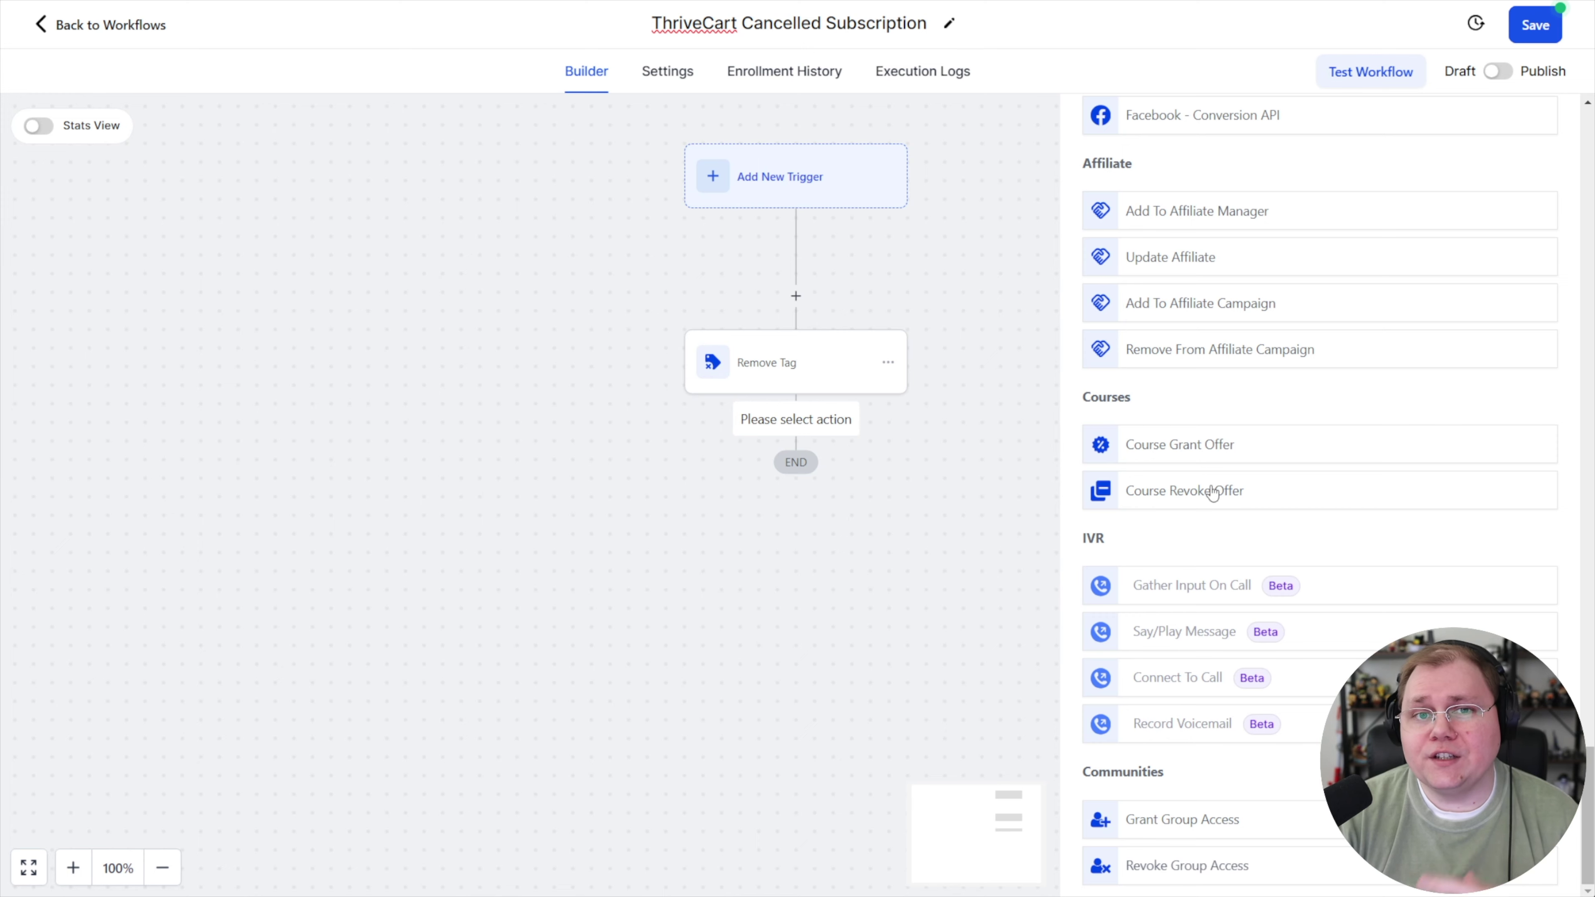
left_click(897, 476)
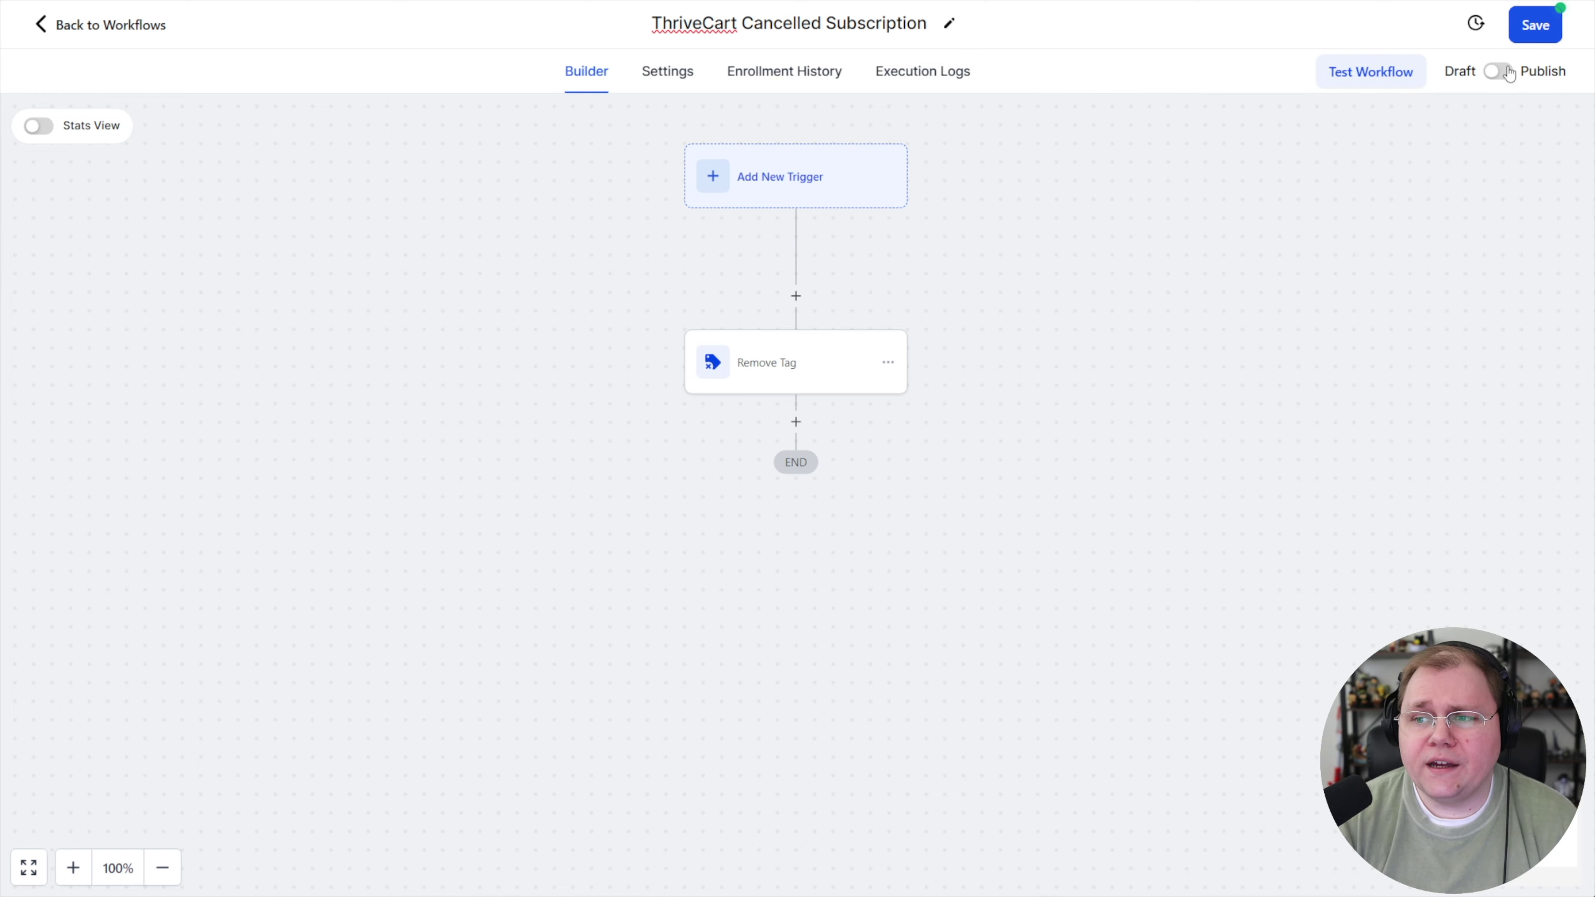
Save the ThriveCart Cancelled Subscription workflow, switch it from draft to published, and save it again.
left_click(1539, 28)
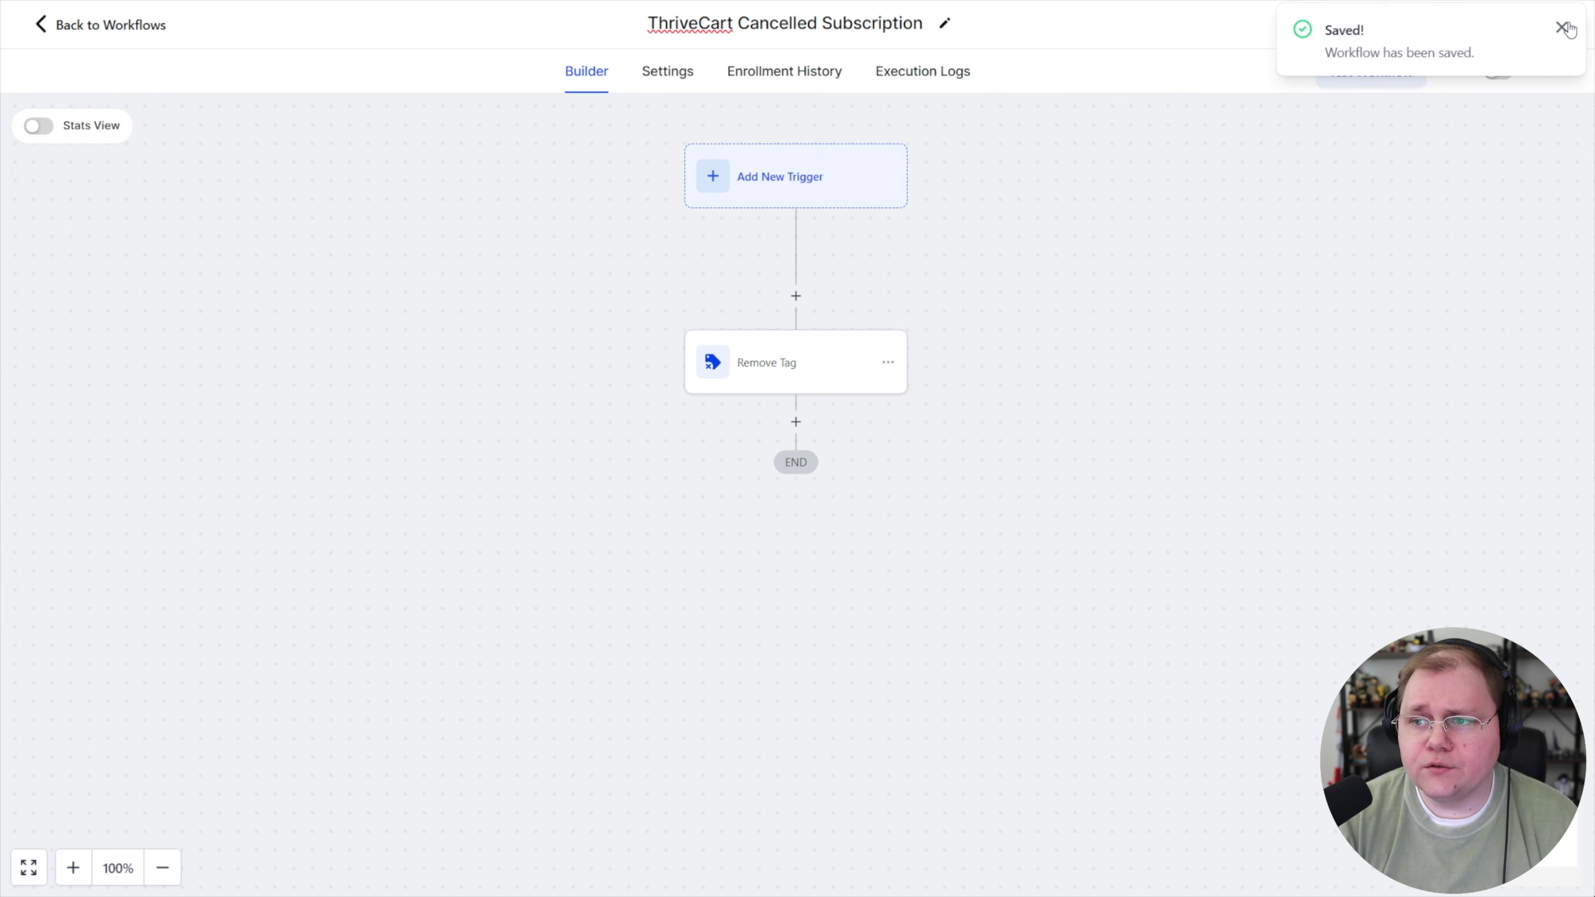
left_click(1500, 72)
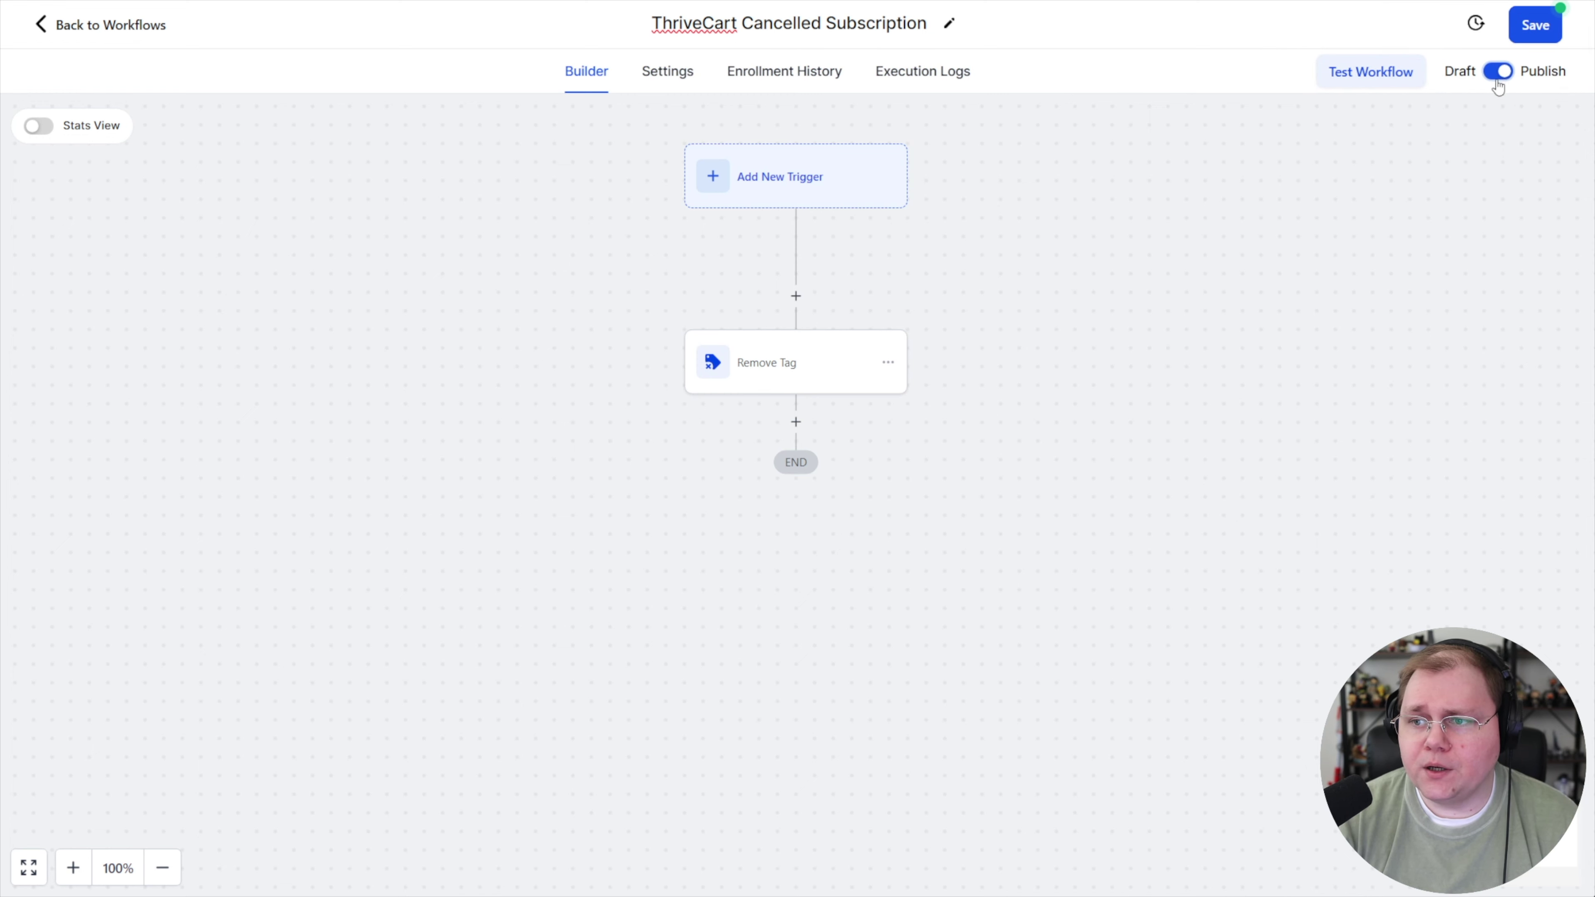
left_click(1535, 35)
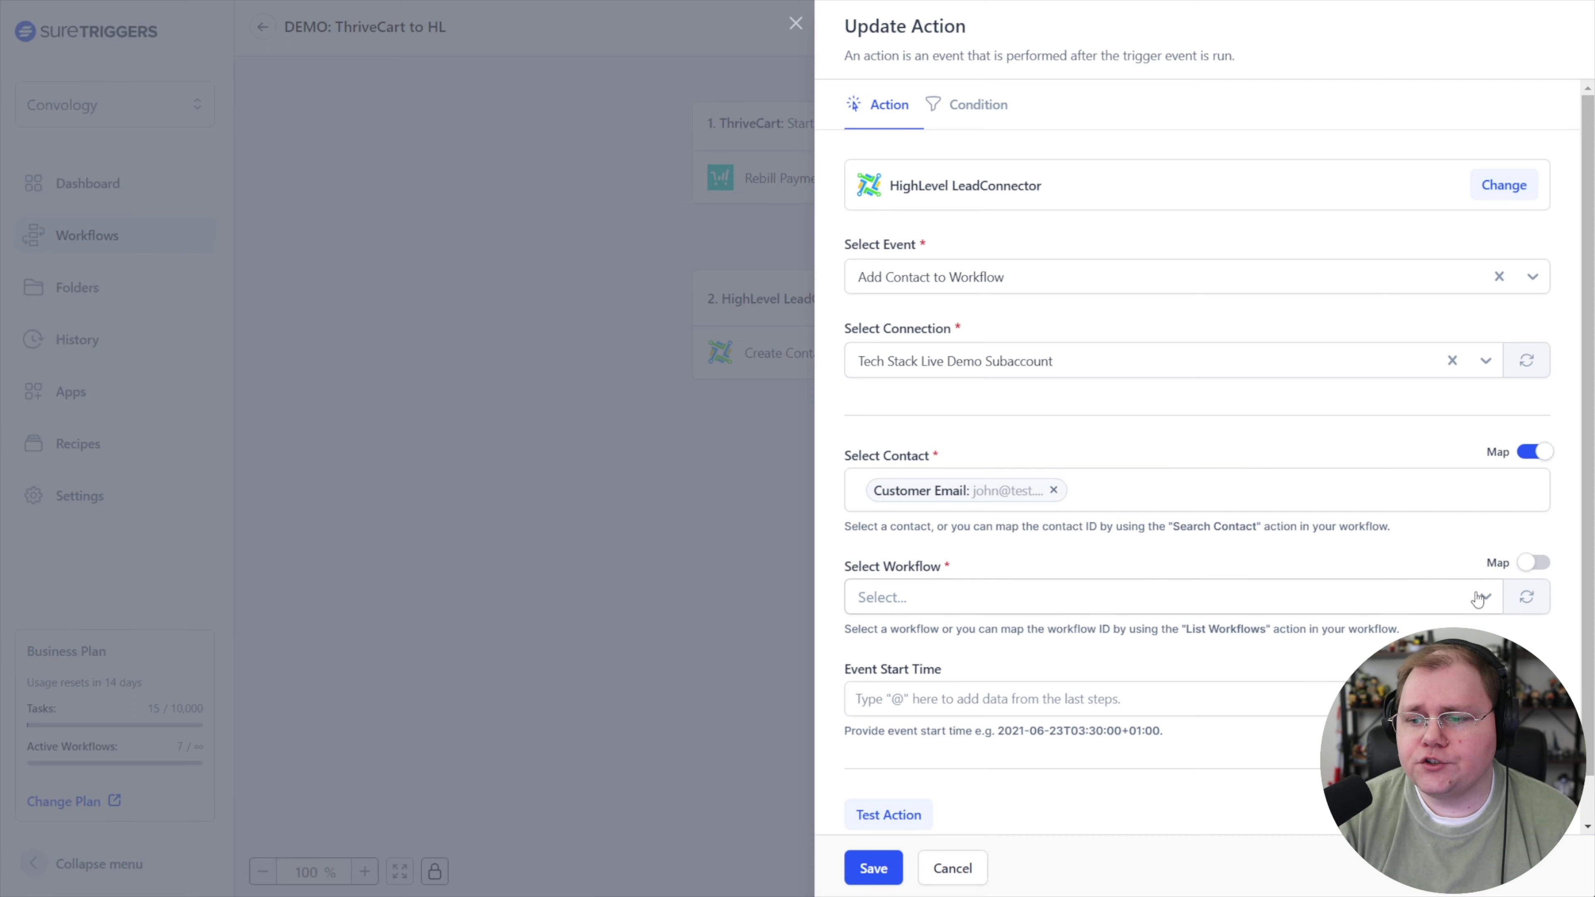
Switch to SureTriggers, refresh the action's workflow choices and select "ThriveCart Cancelled Subscription".
left_click(1528, 601)
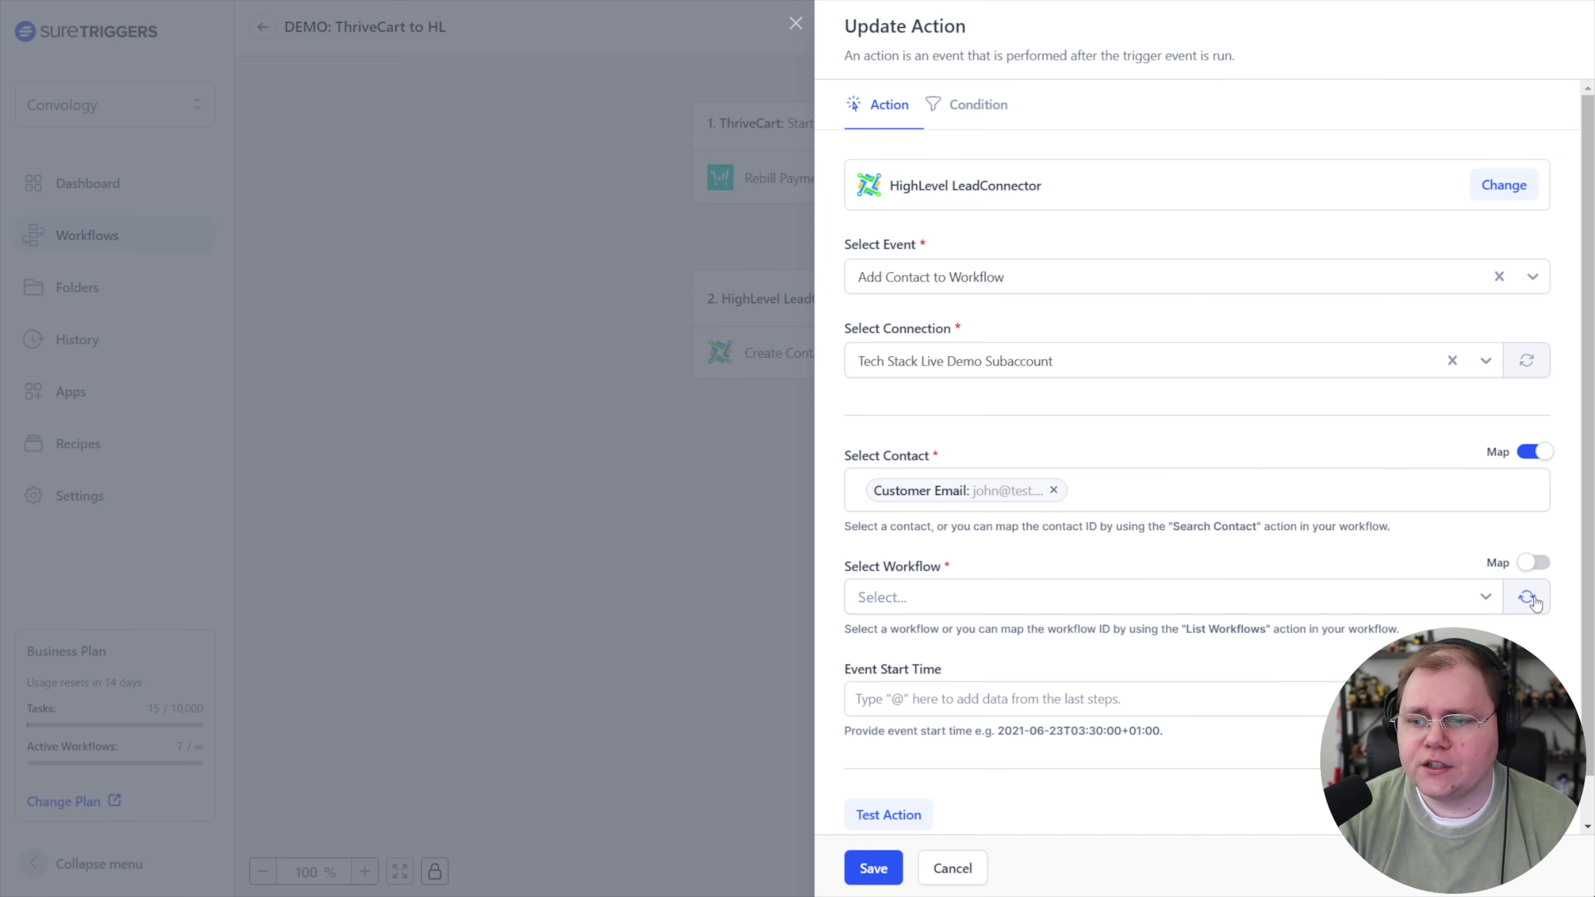
left_click(1153, 597)
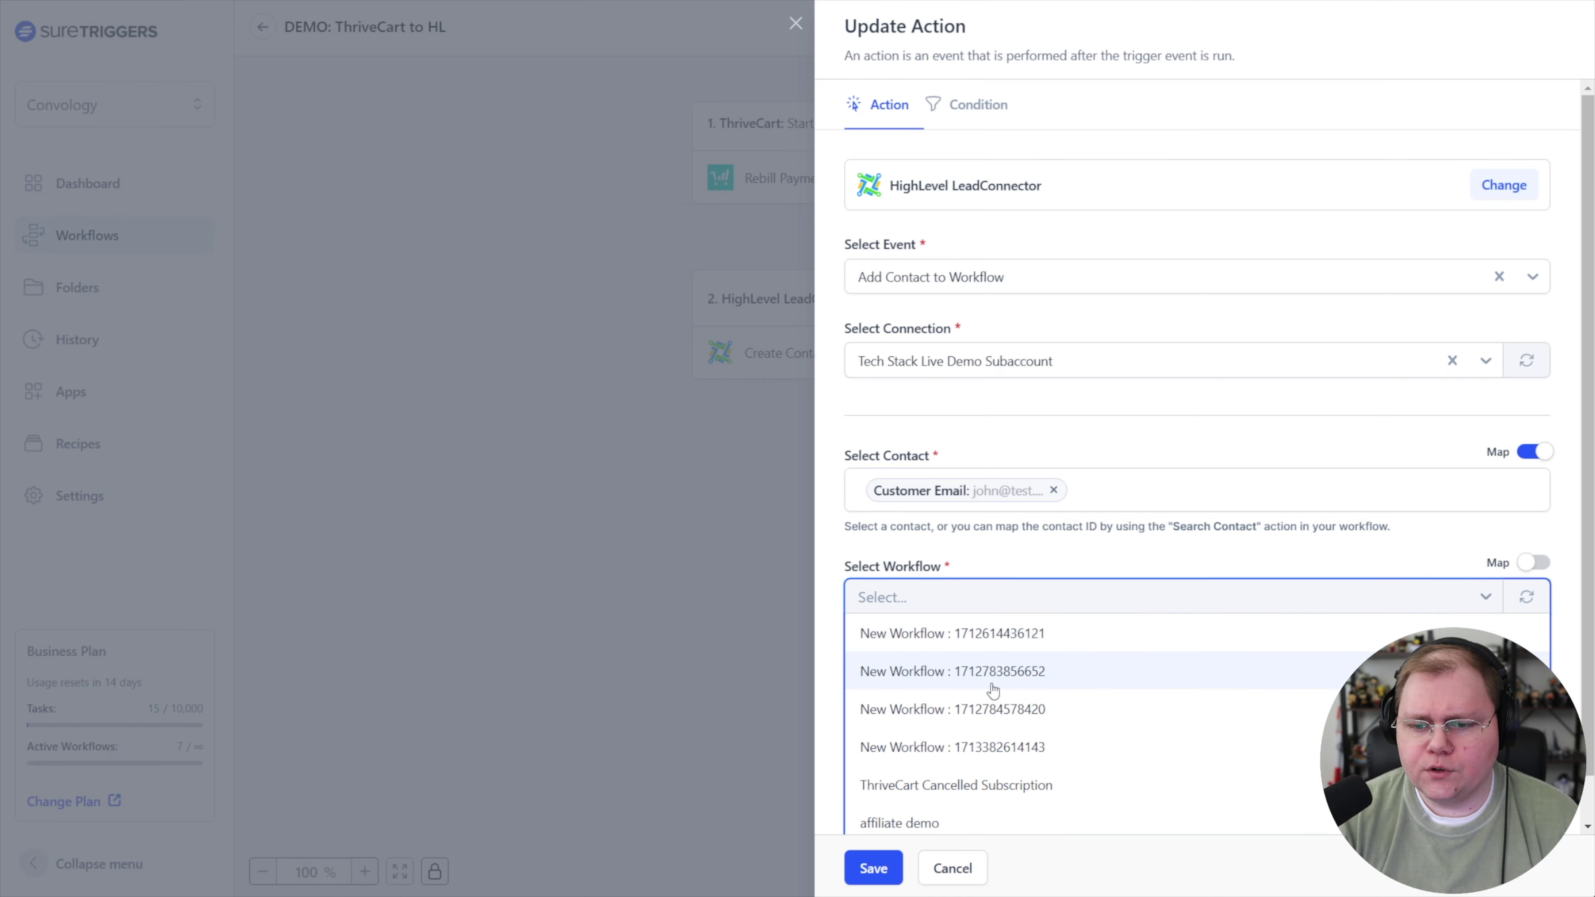
left_click(901, 787)
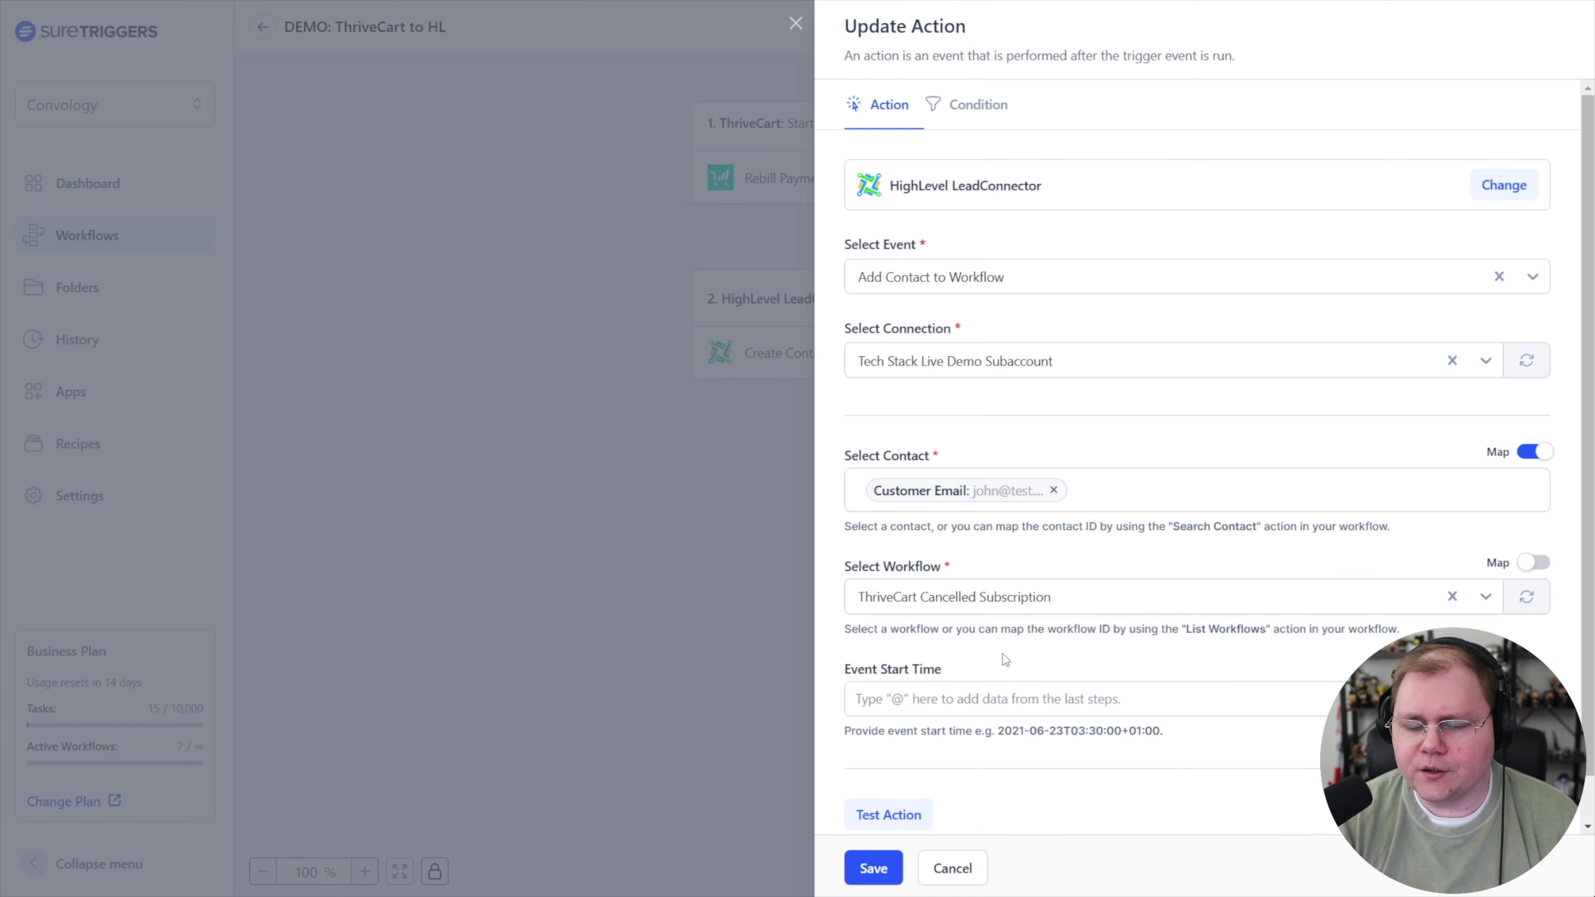
Test the Add Contact to Workflow action with the mapped customer email and examine the response against the contact settings.
scroll(928, 680, "down", 1)
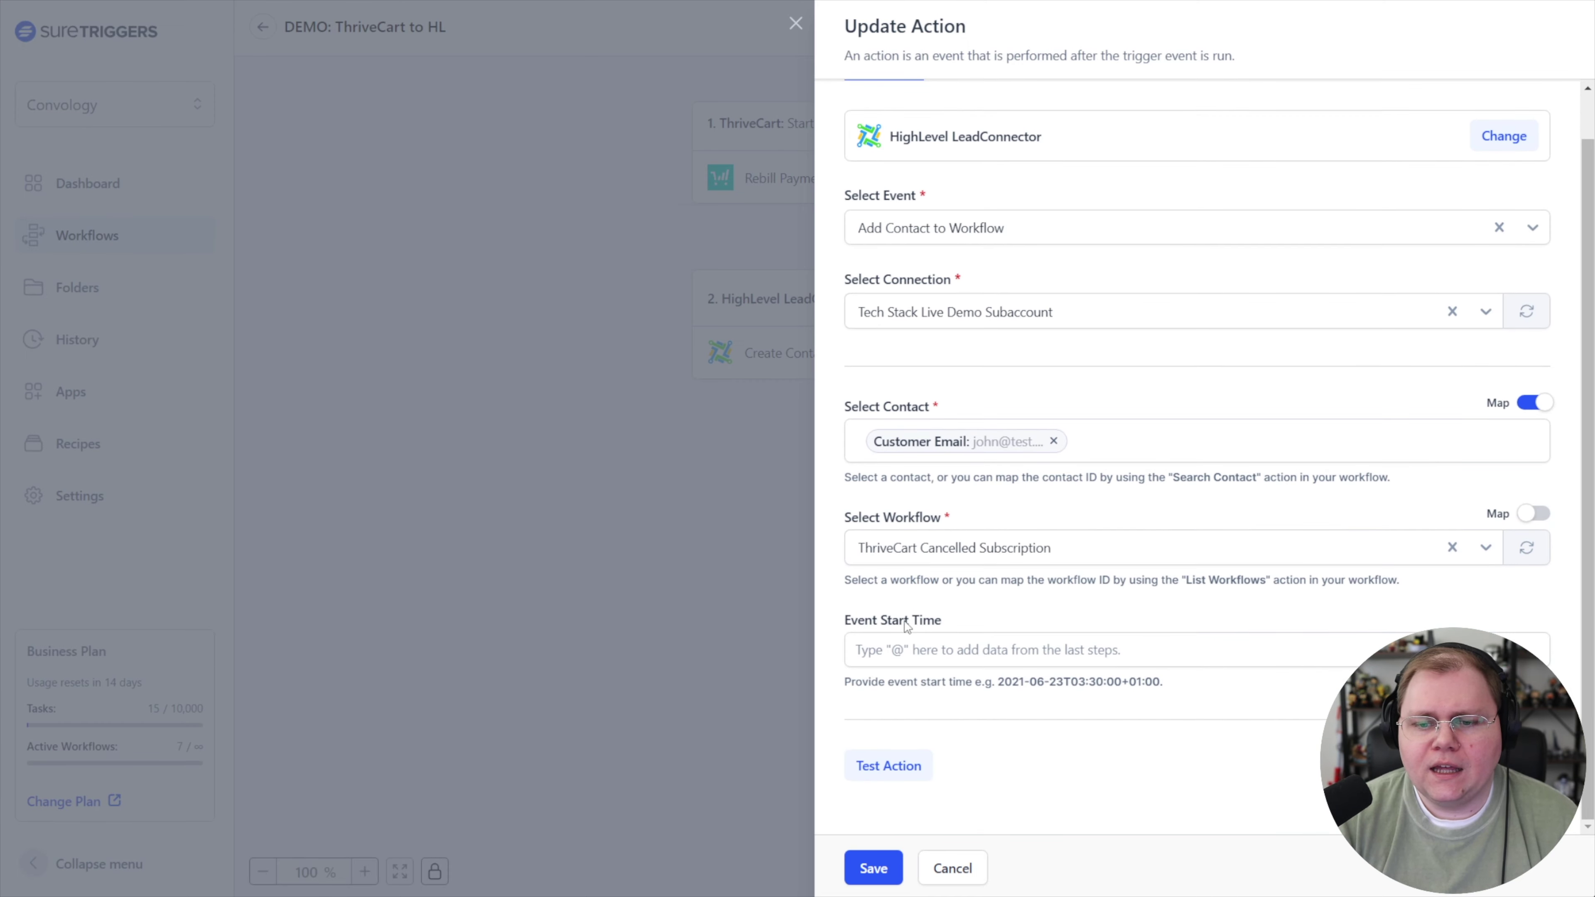
left_click(903, 769)
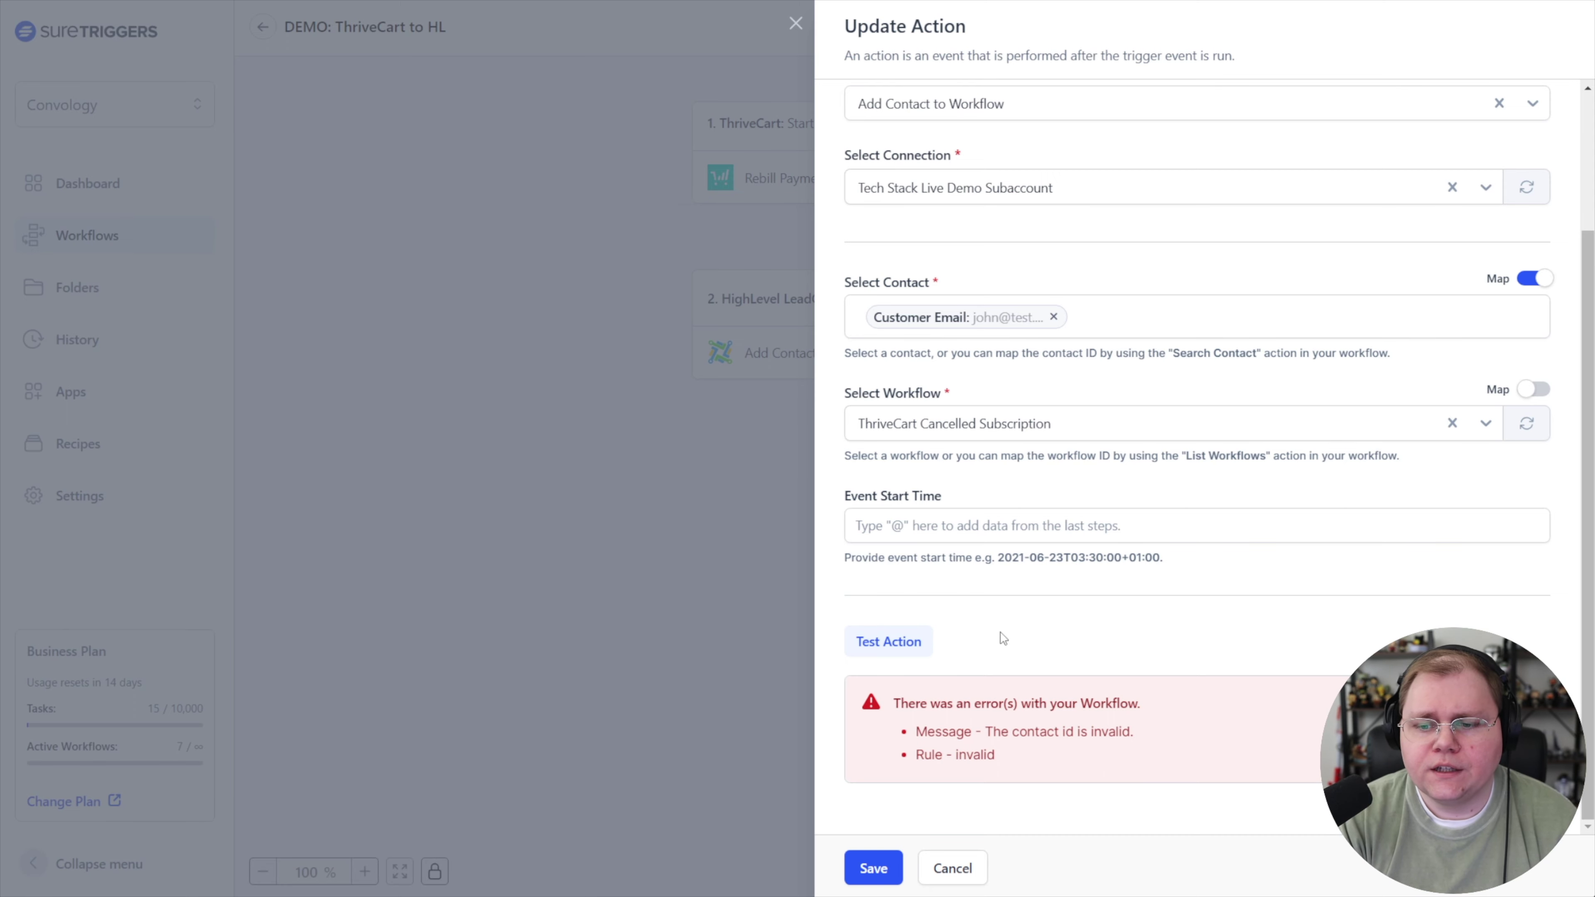
left_click_drag(1117, 732, 1002, 716)
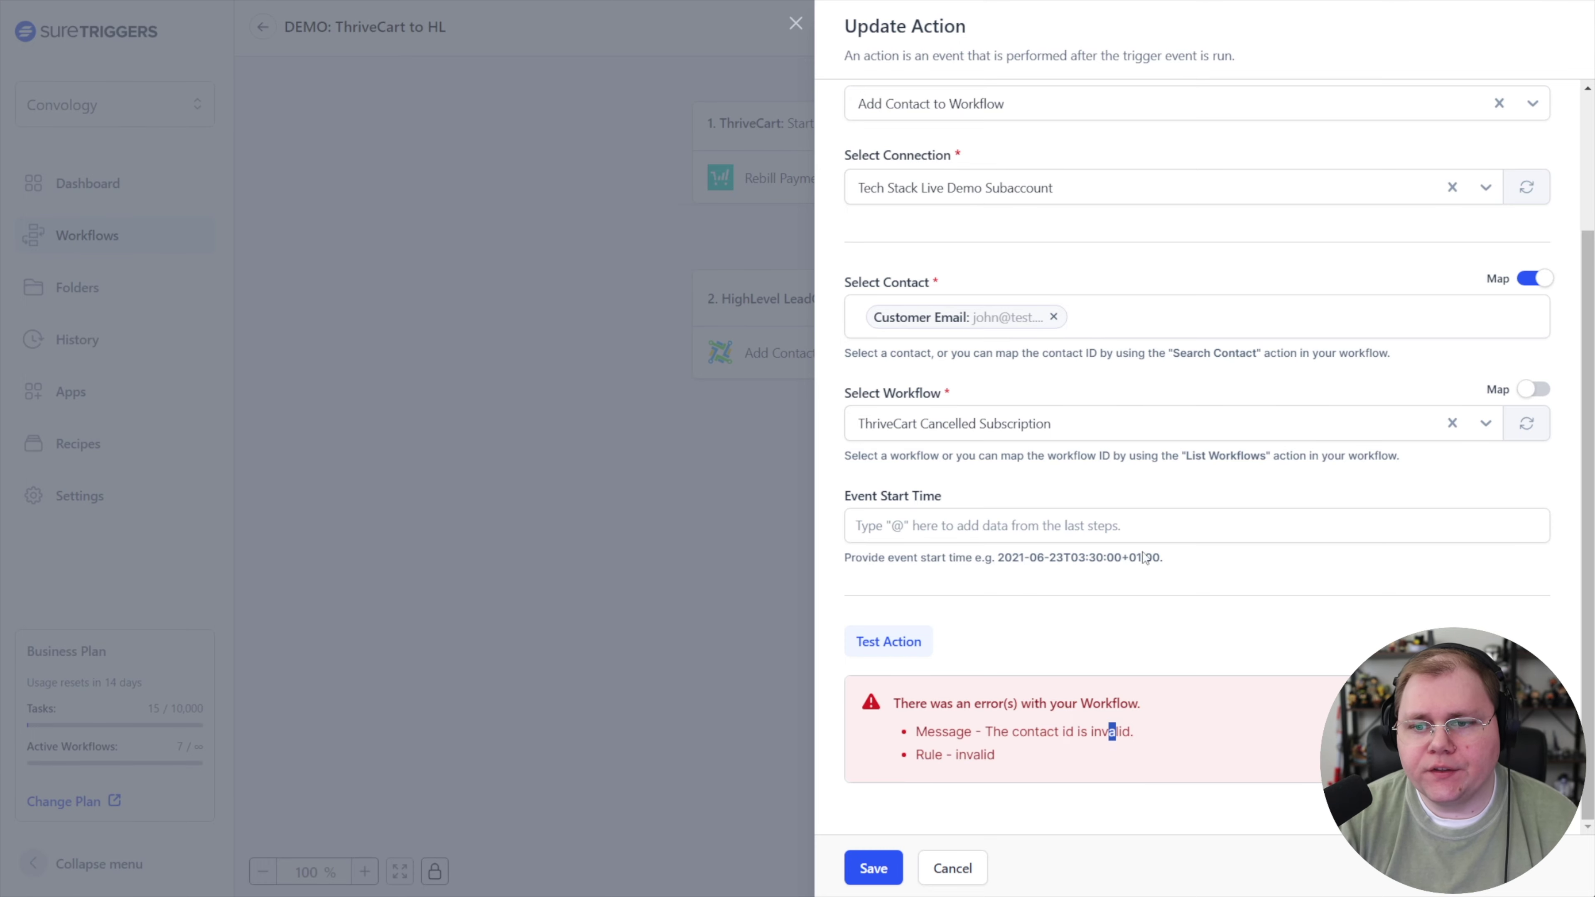
scroll(1119, 272, "up", 3)
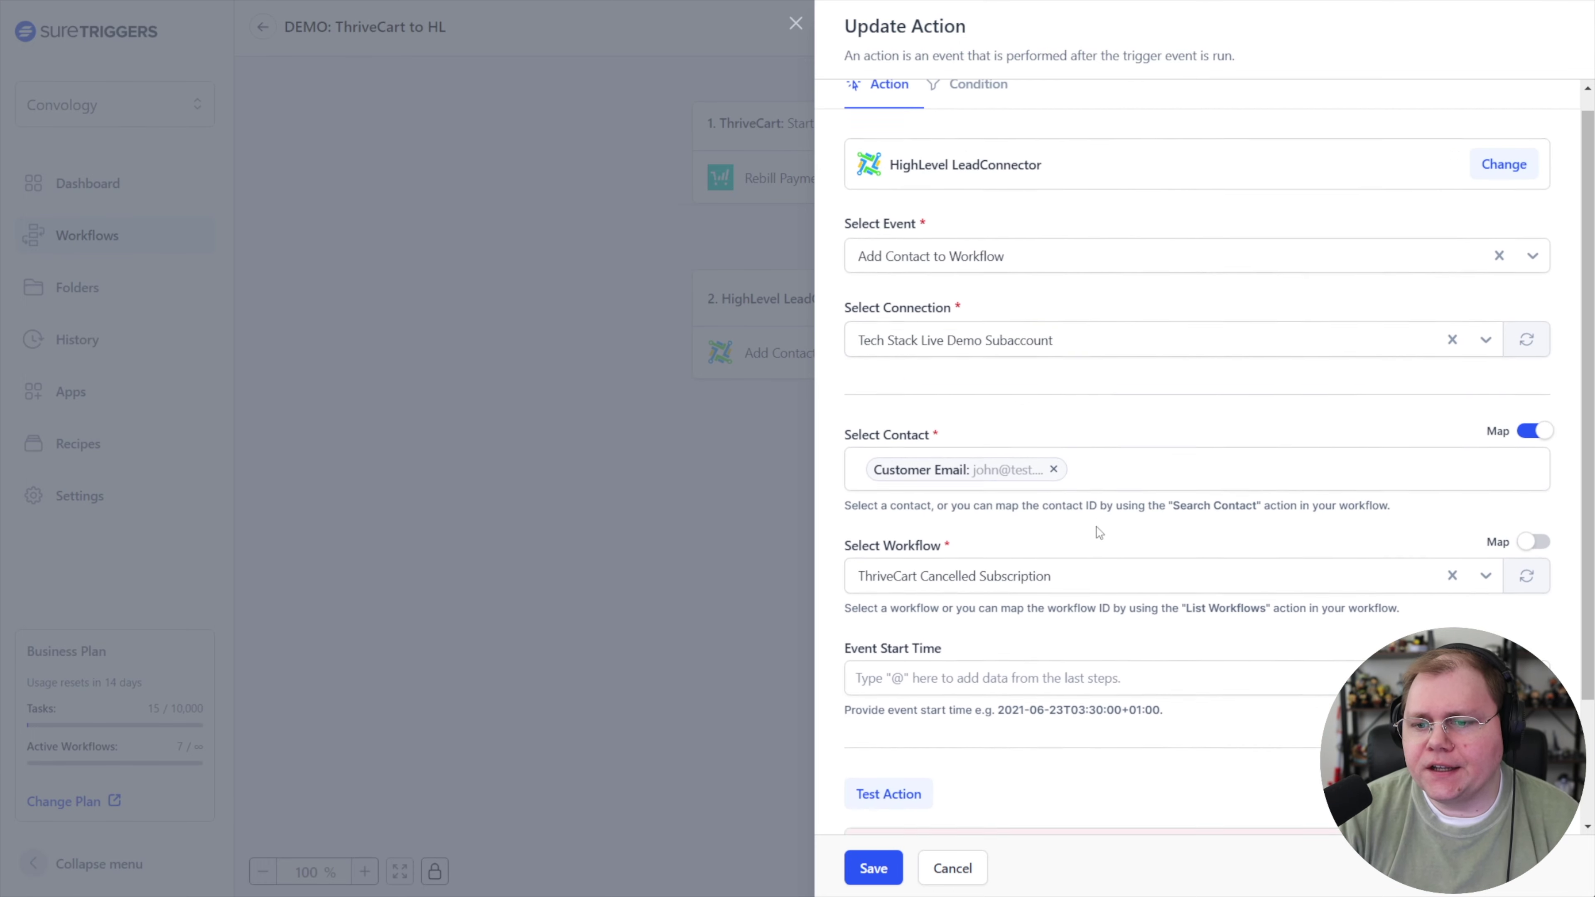
scroll(1098, 526, "down", 3)
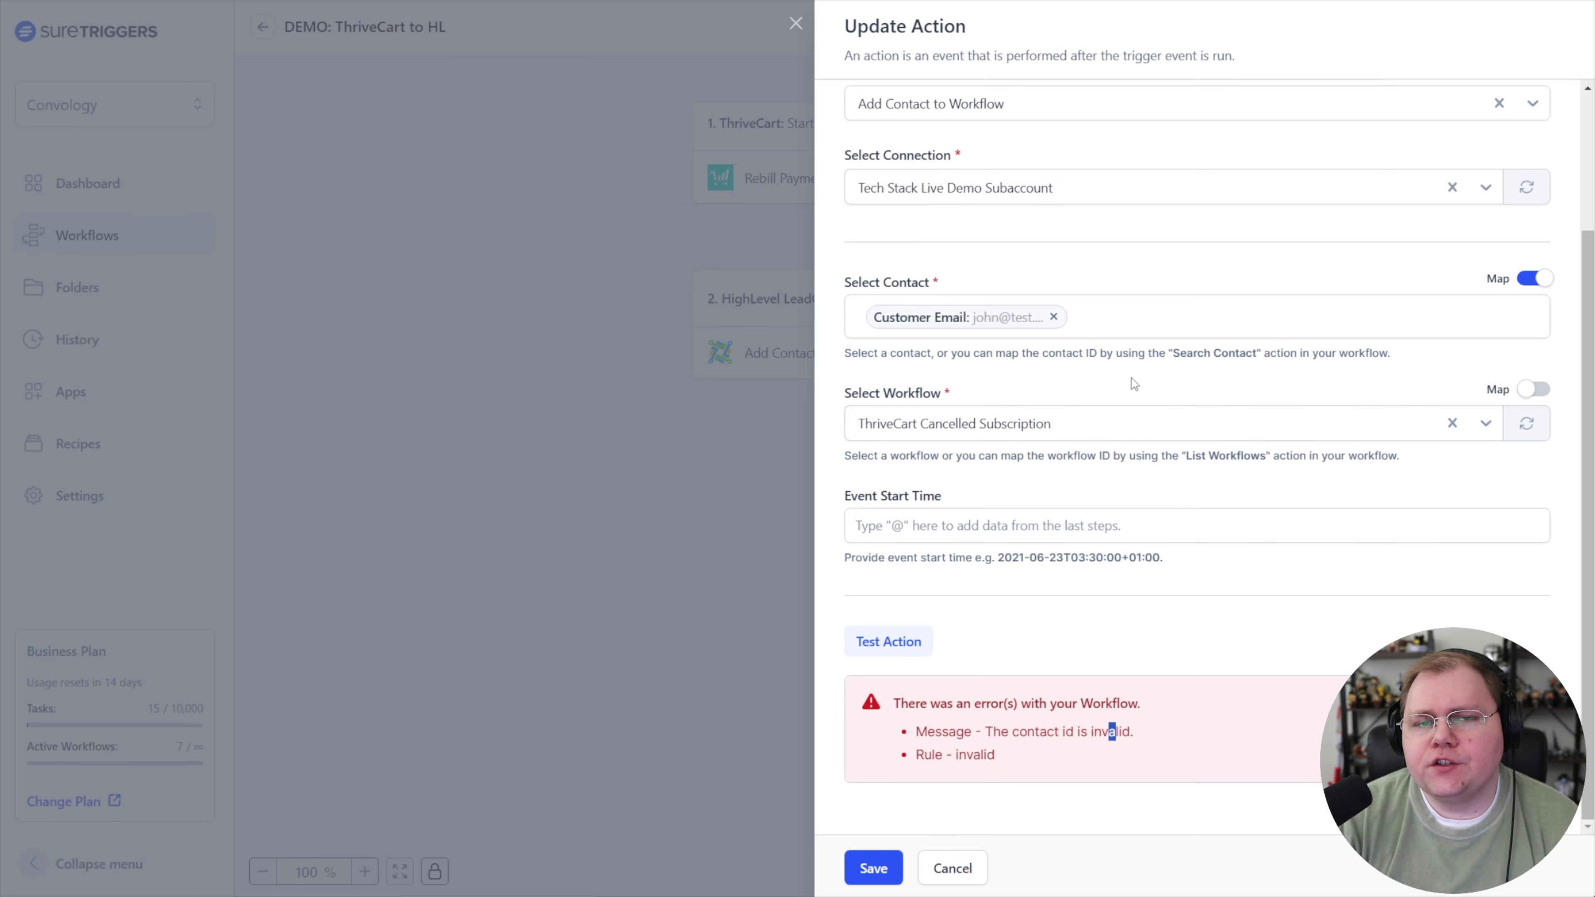
Turn off mapping for the contact, select the existing demo contact by its email, and test the action again.
left_click(1535, 279)
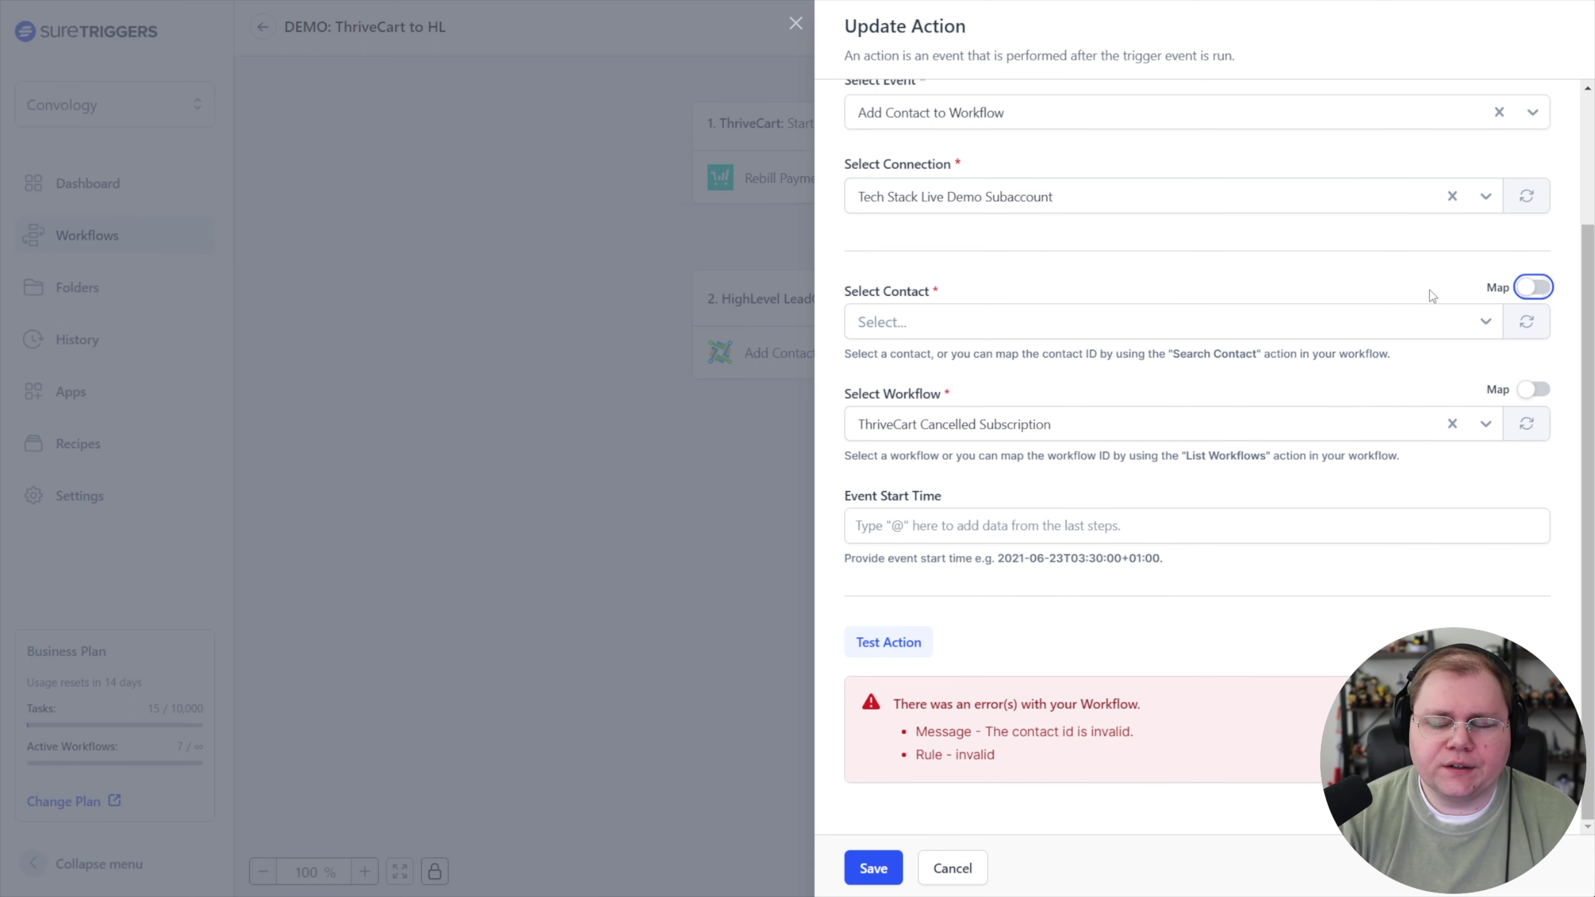
left_click(1486, 322)
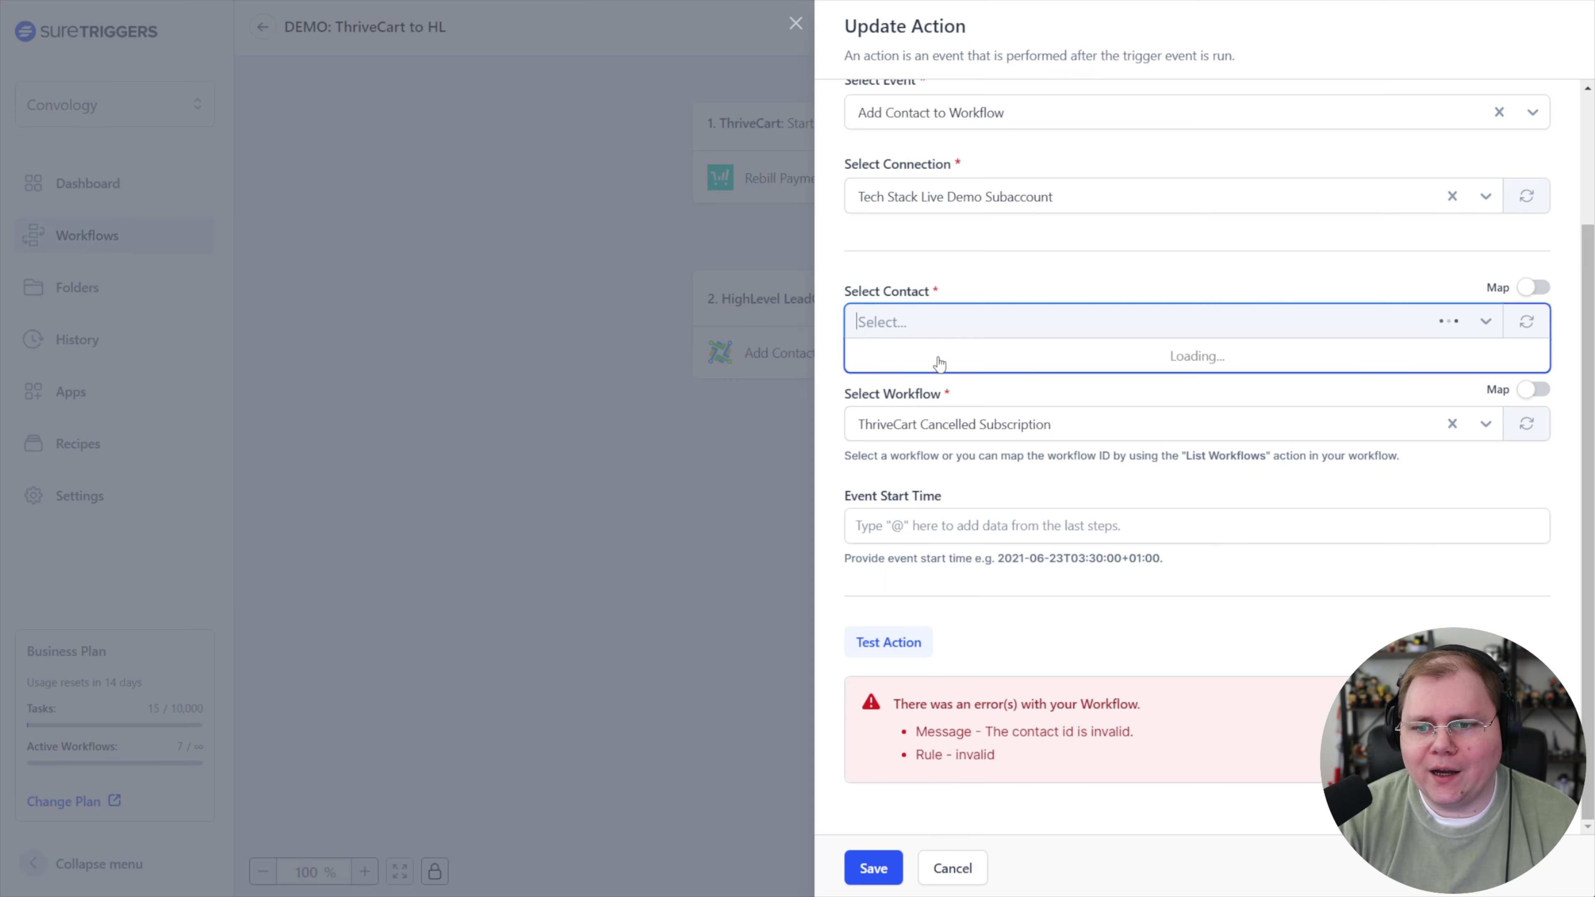
left_click(905, 358)
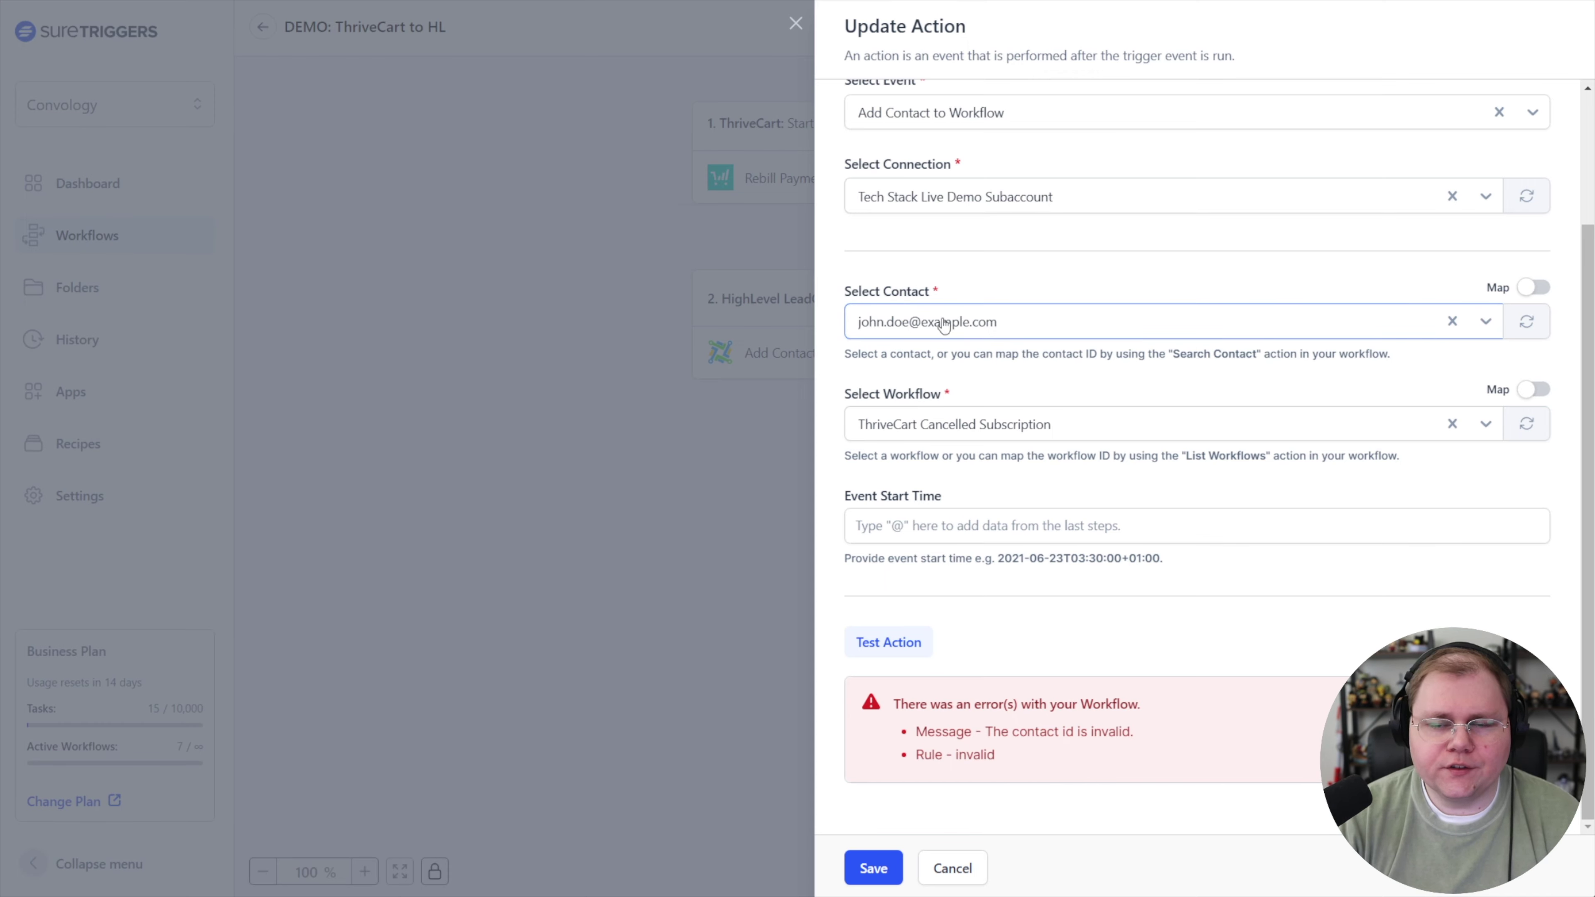
left_click(898, 648)
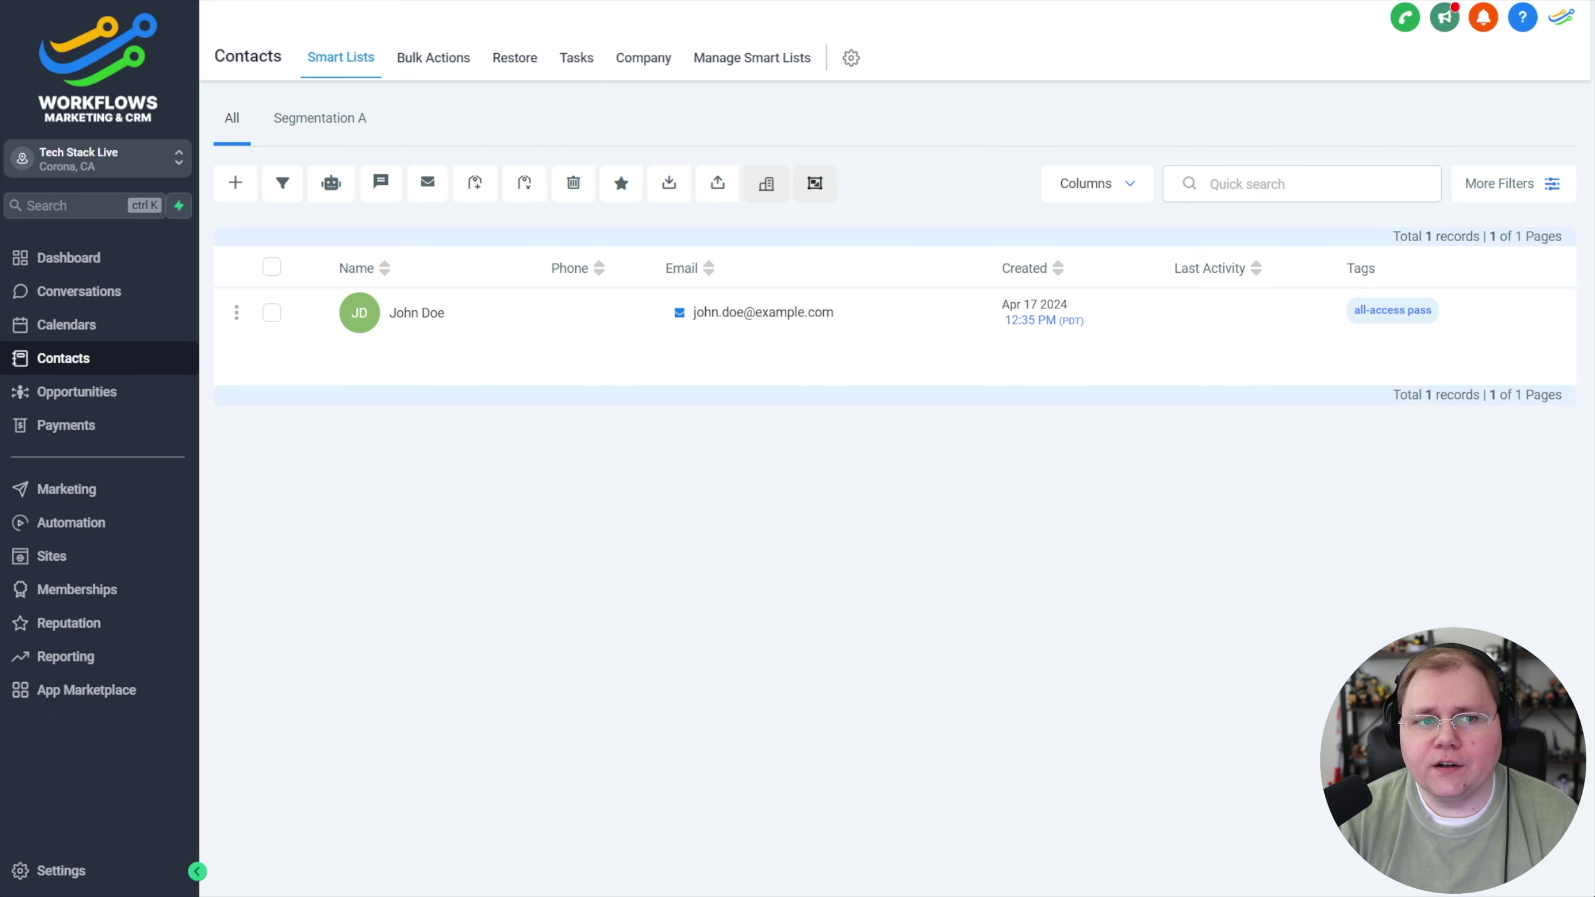
Switch to HighLevel, refresh the contacts to check the demo contact's tags, and check the ThriveCart Cancelled Subscription workflow's execution logs.
key("F5")
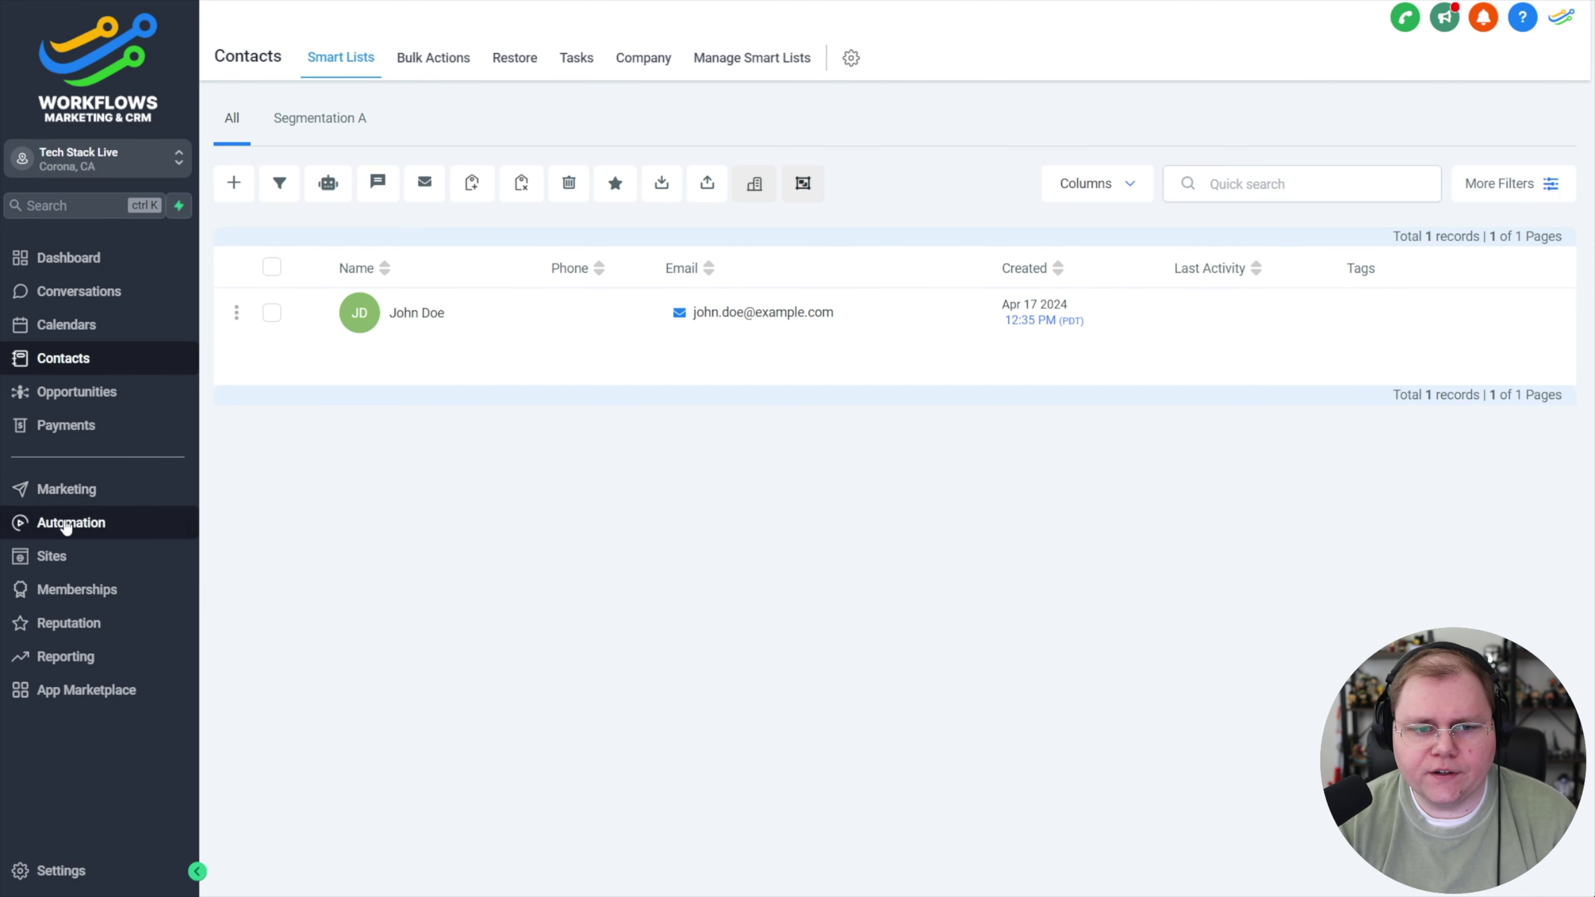
left_click(66, 527)
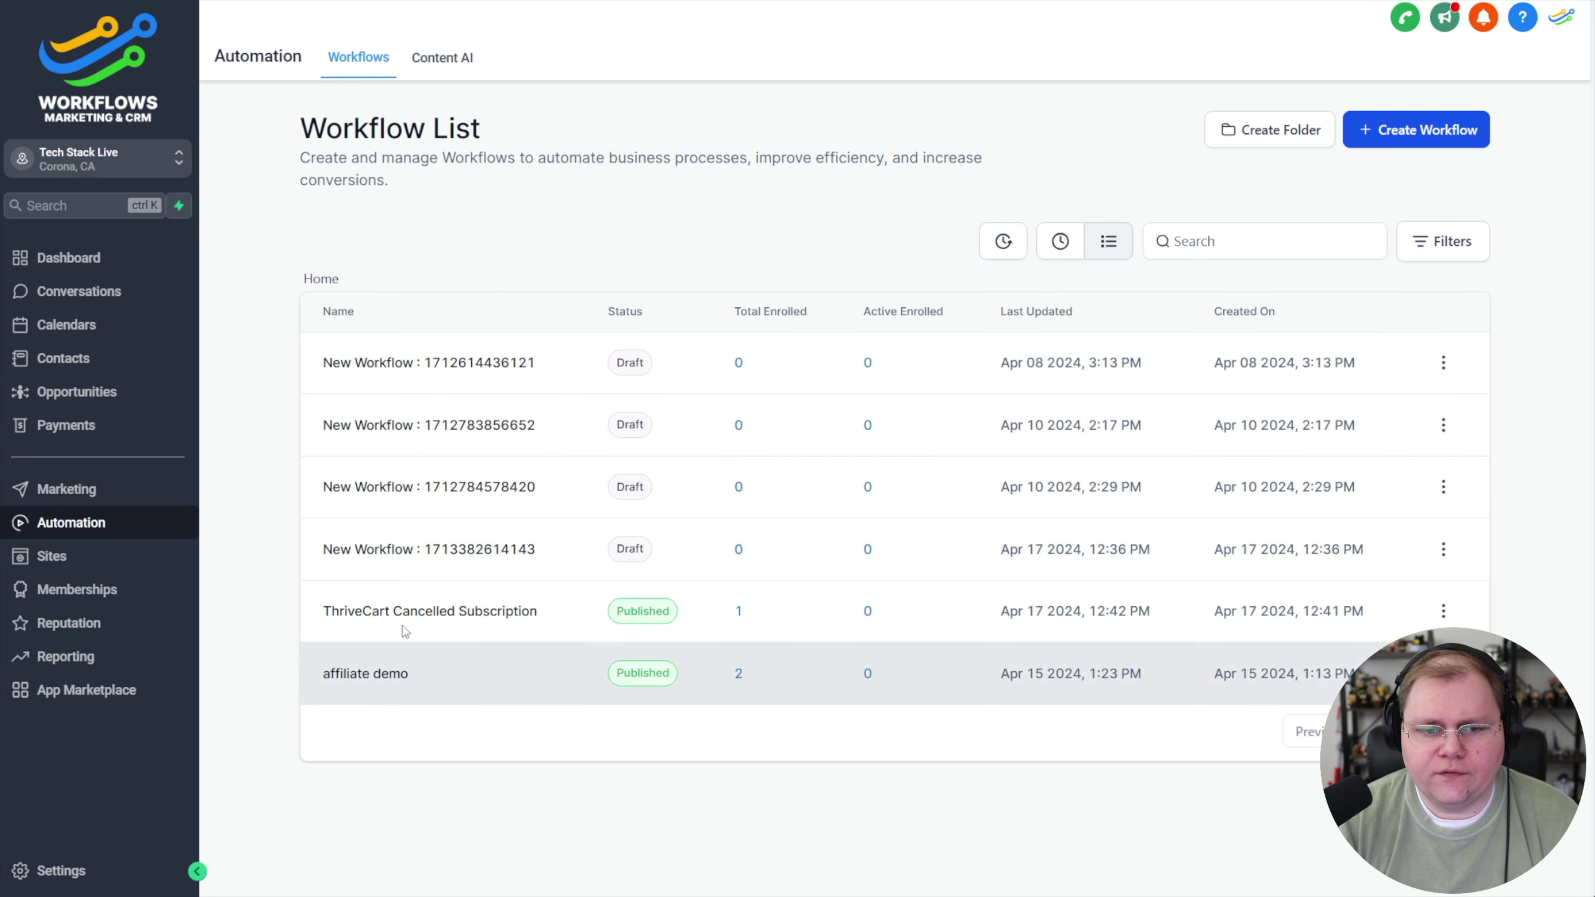
left_click(432, 606)
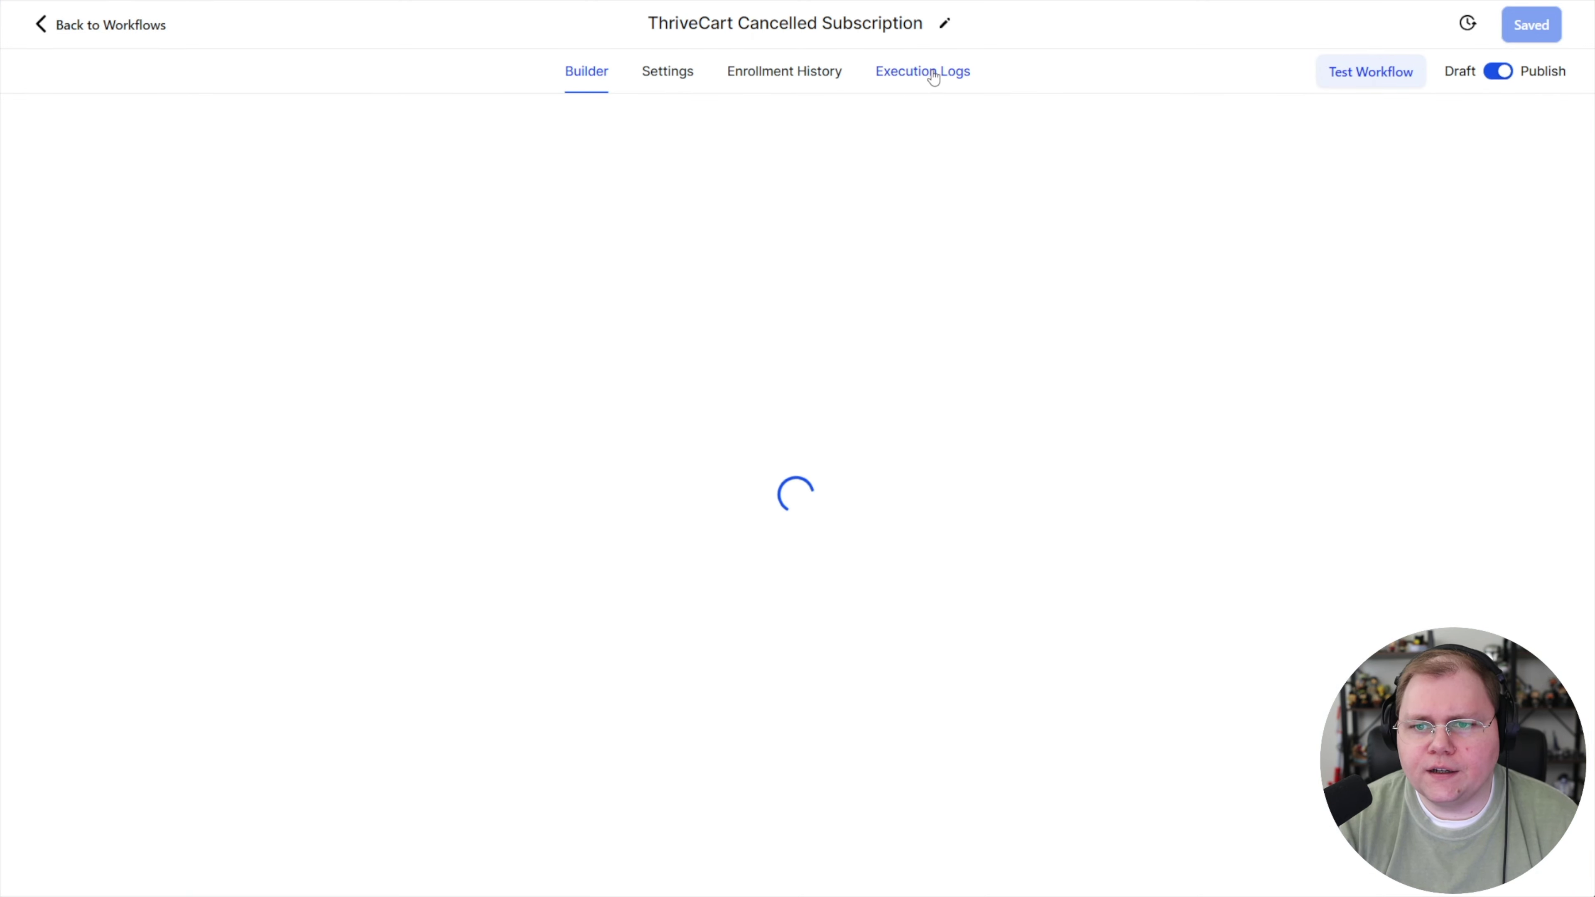
left_click(934, 74)
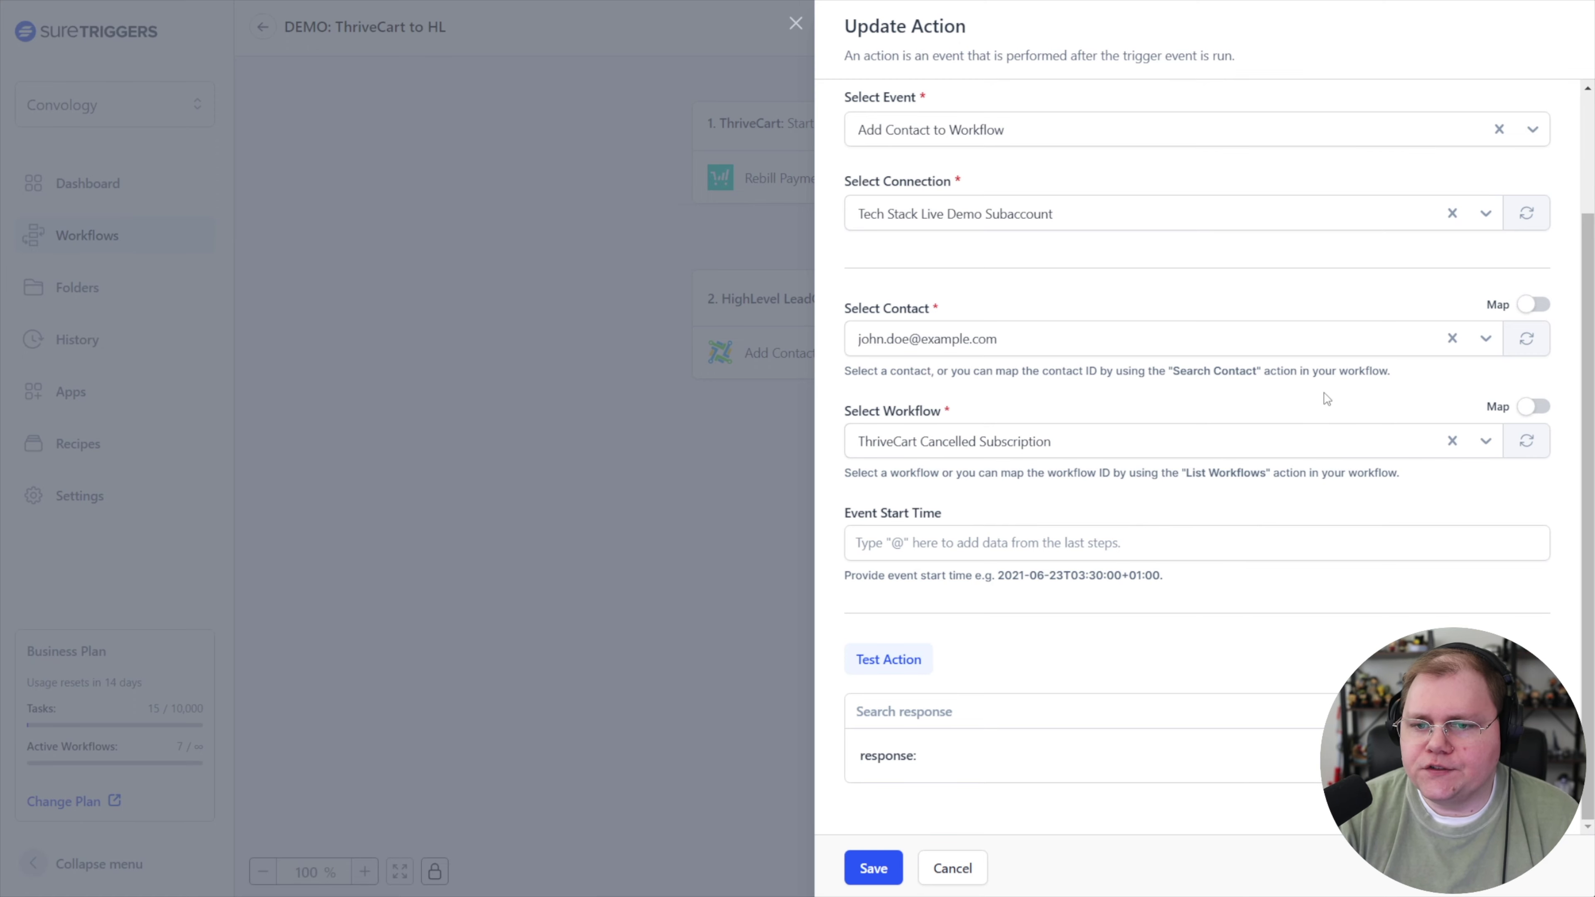
Back in SureTriggers, clear the chosen contact, map the contact to ThriveCart's Customer Email, and save the action.
left_click(1452, 339)
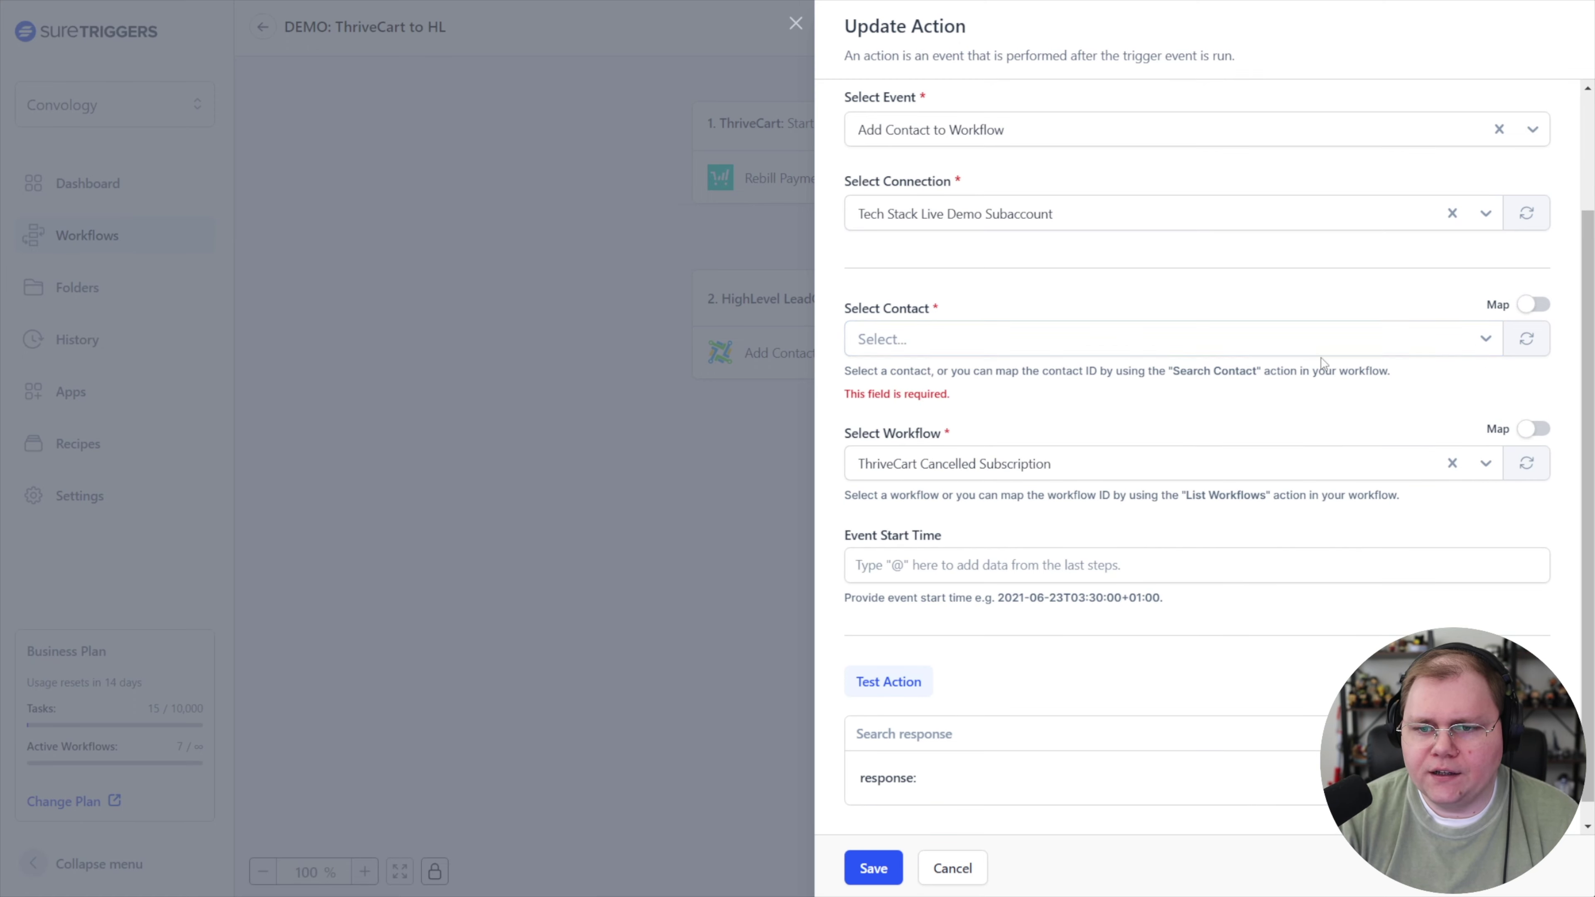
left_click(1533, 304)
left_click(1005, 324)
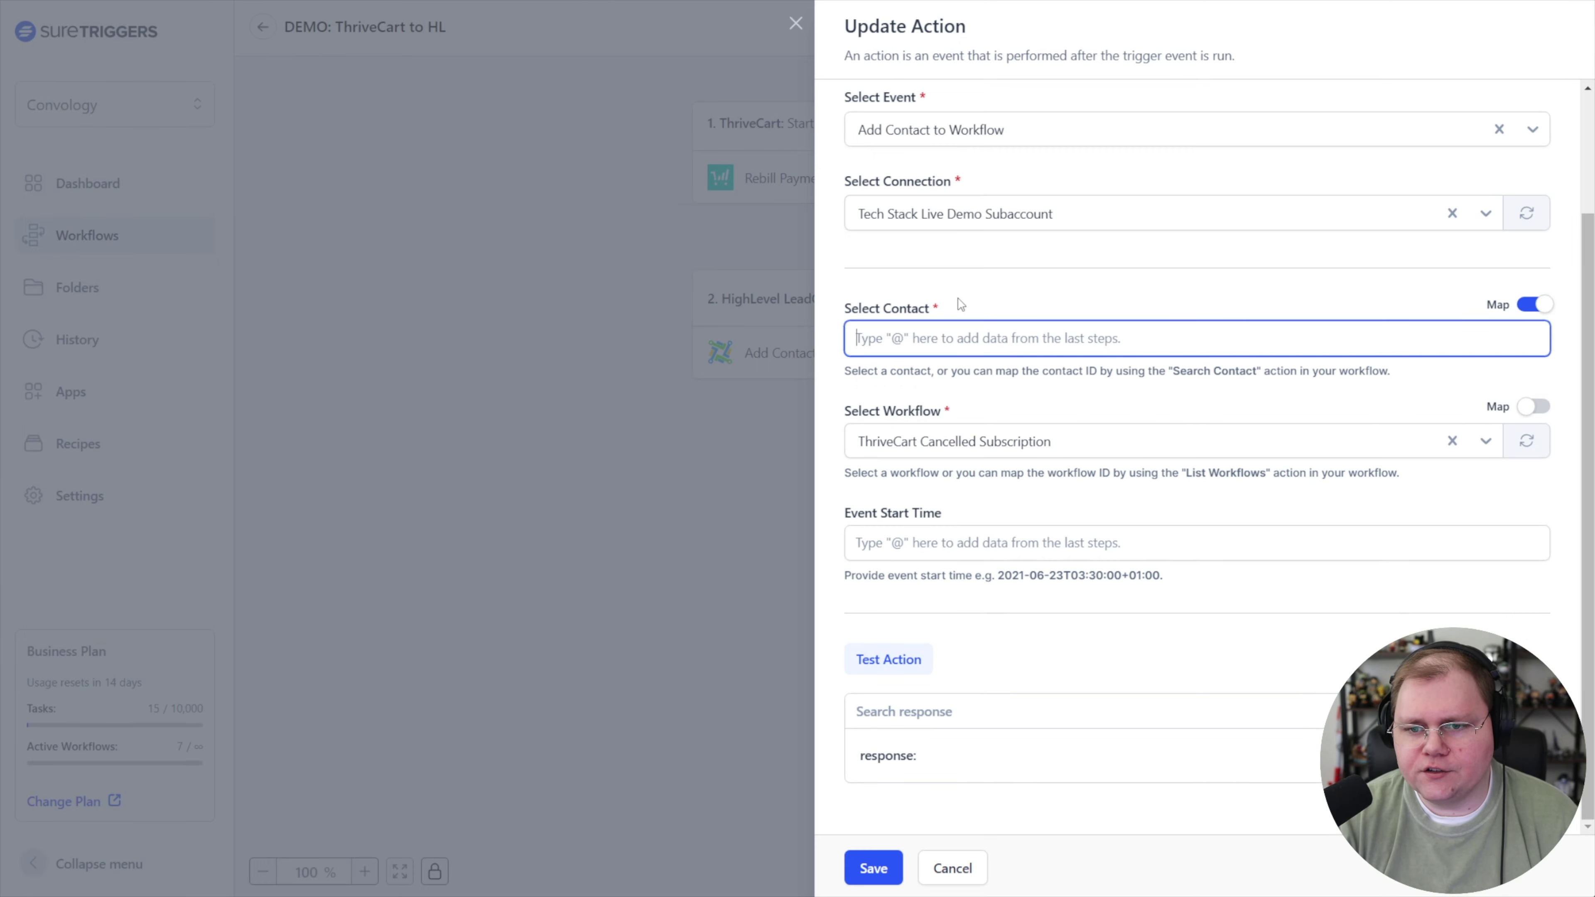
type("@email")
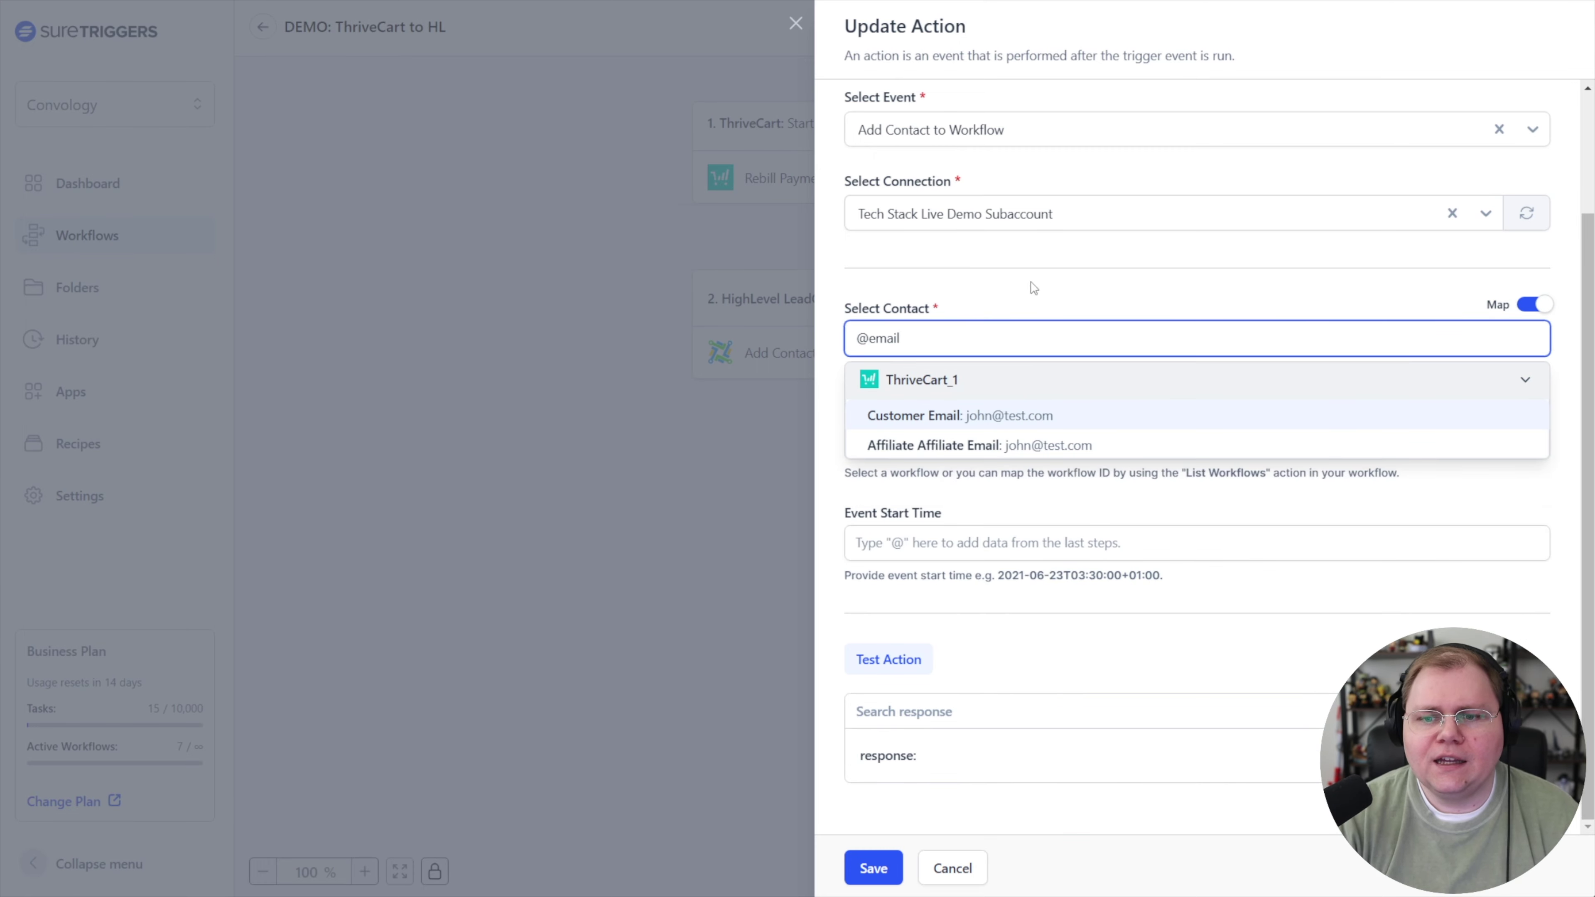
left_click(1000, 417)
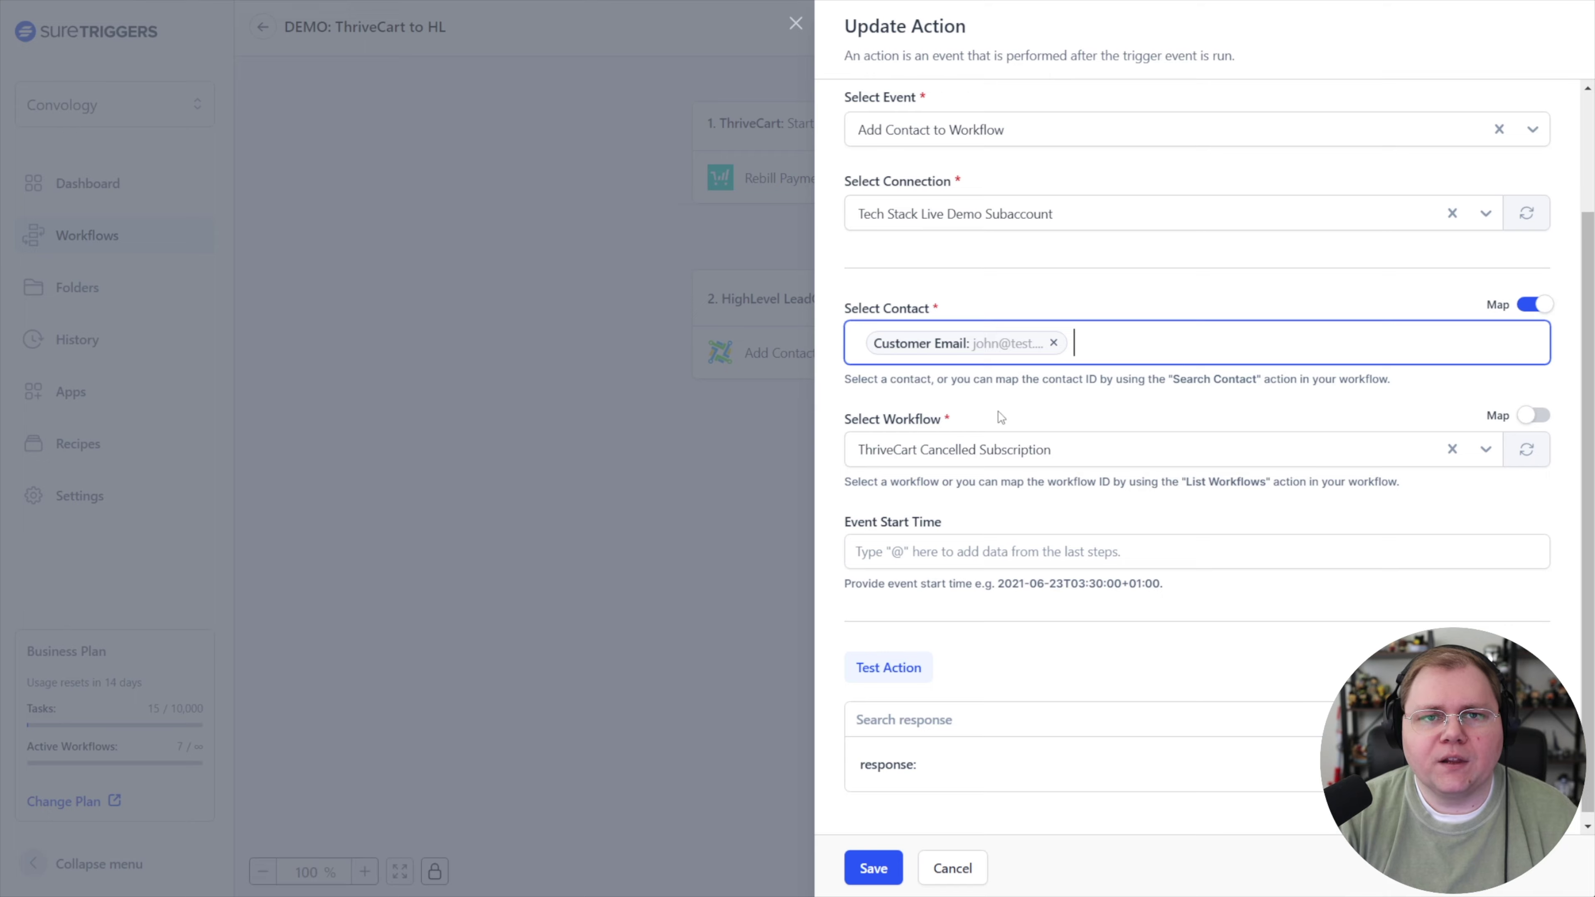
left_click(873, 868)
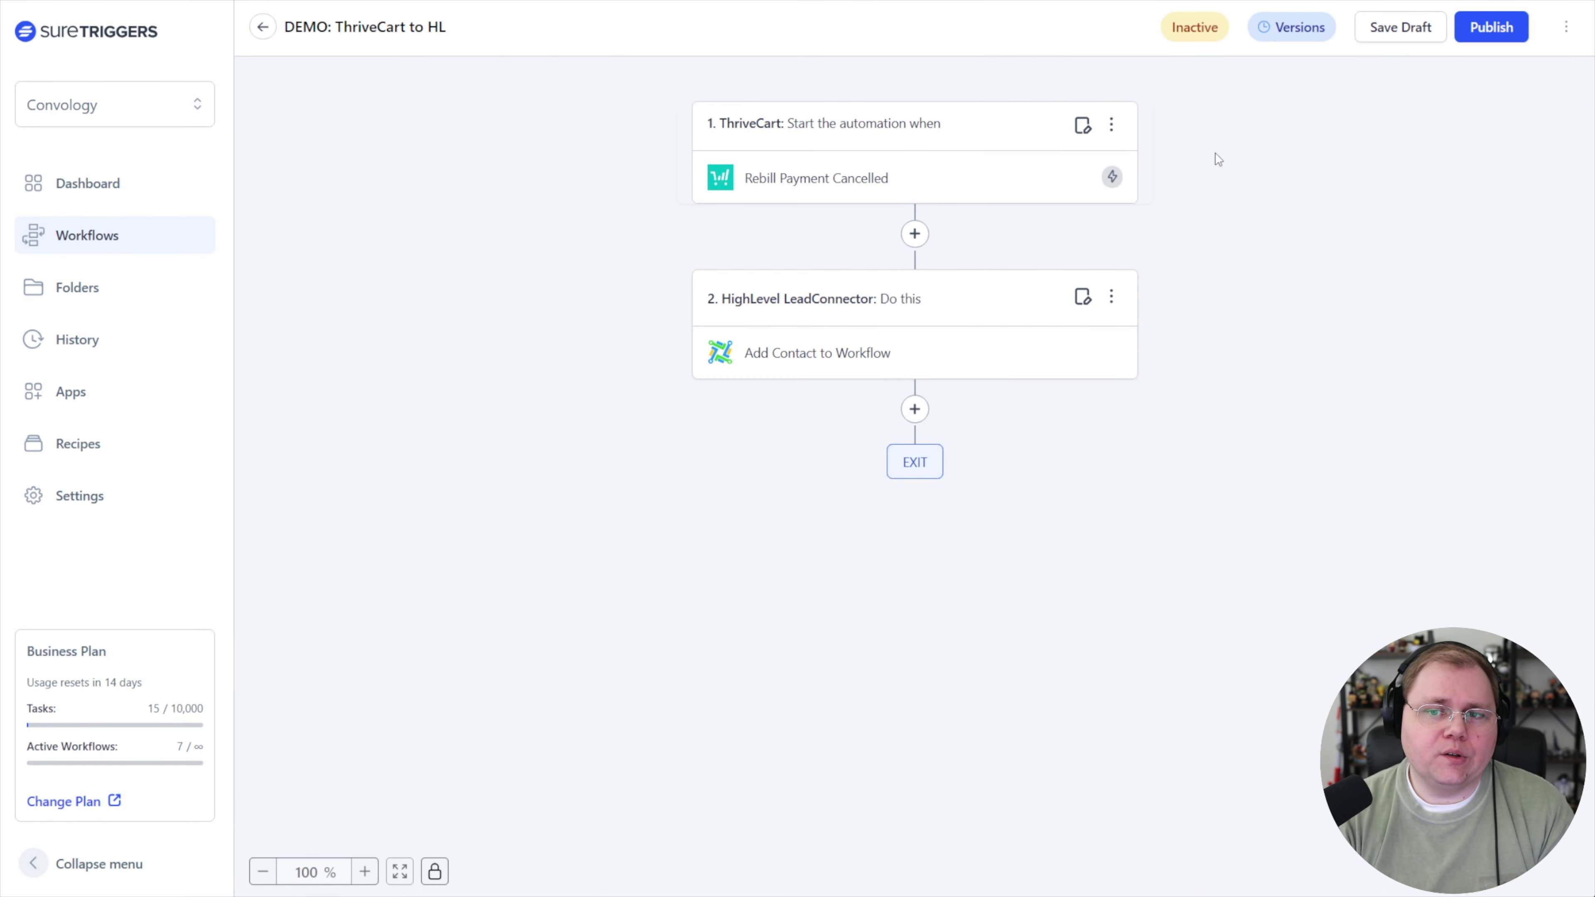